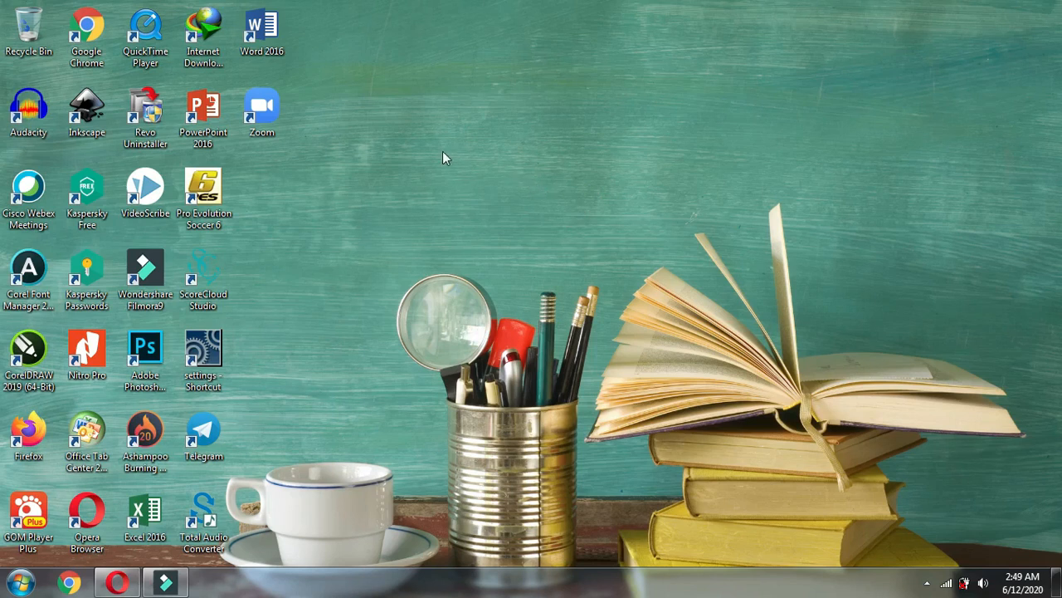
Start a new blank document in Word and set its paper size to A4
double_click(280, 33)
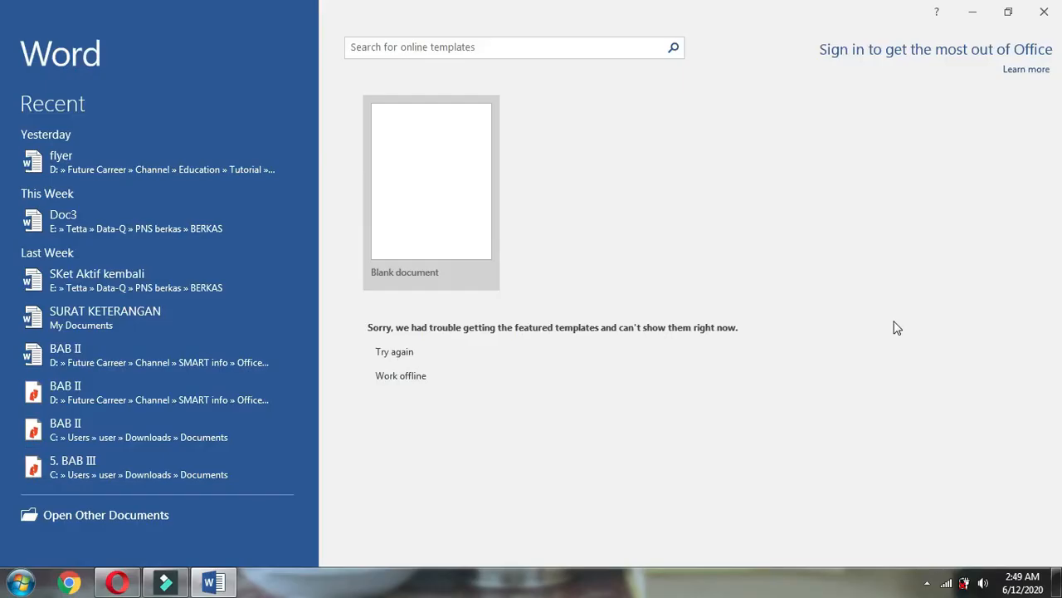
left_click(434, 196)
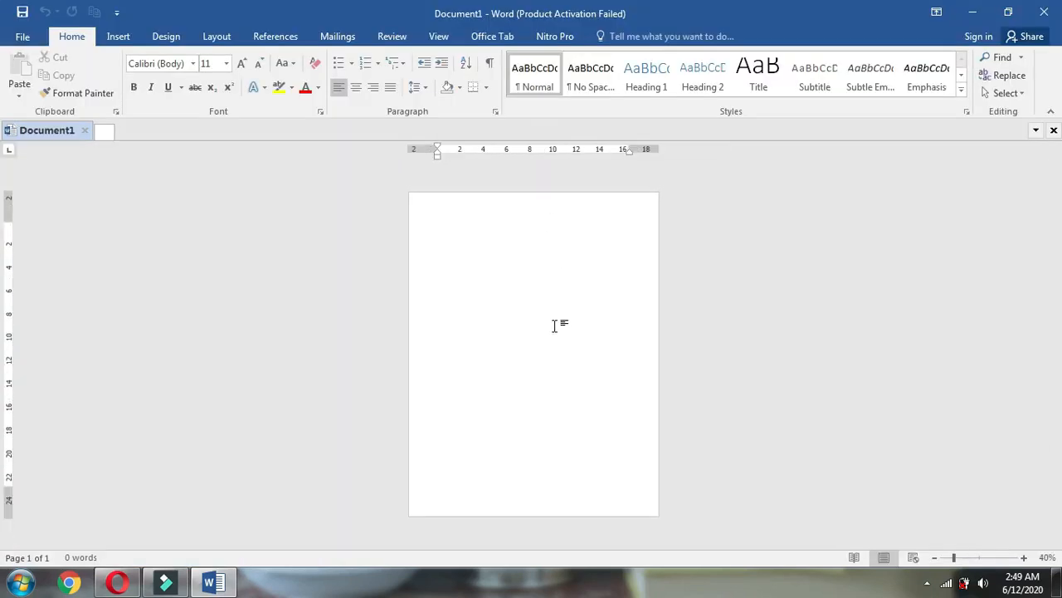
scroll(556, 330, "up", 8)
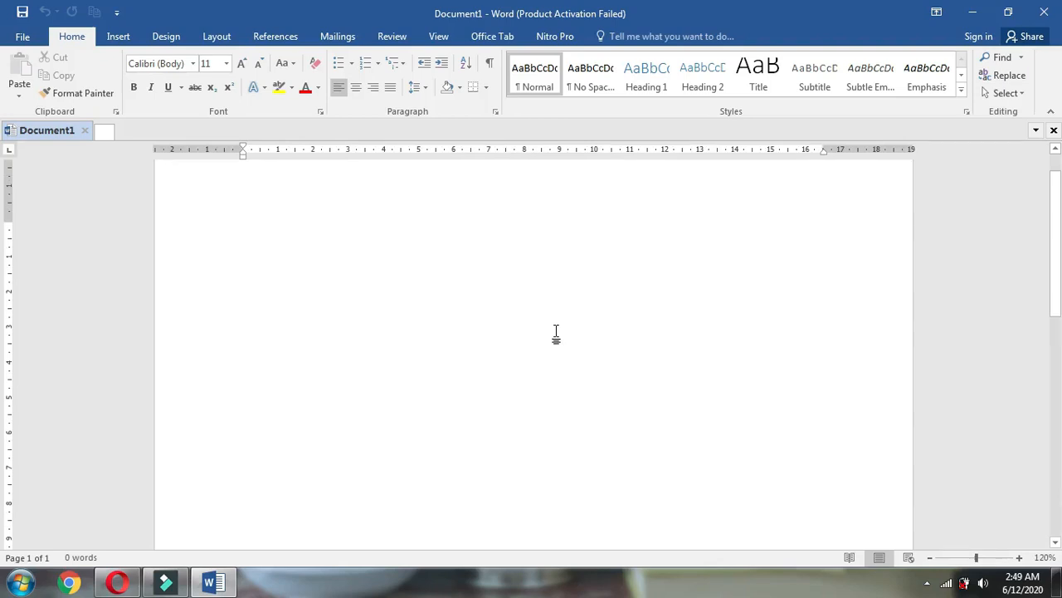
scroll(556, 330, "down", 8)
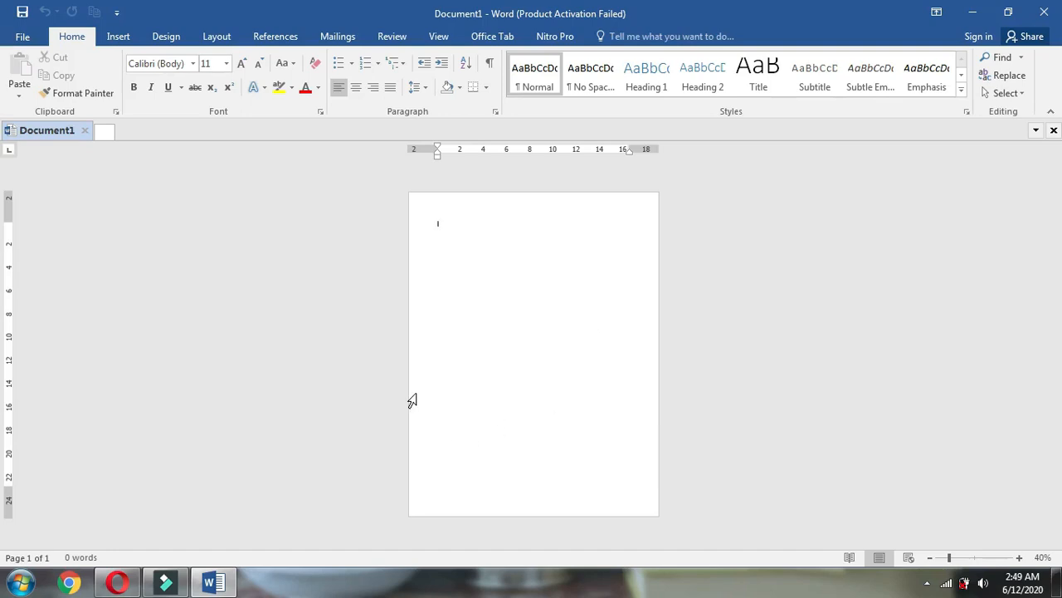
left_click(215, 38)
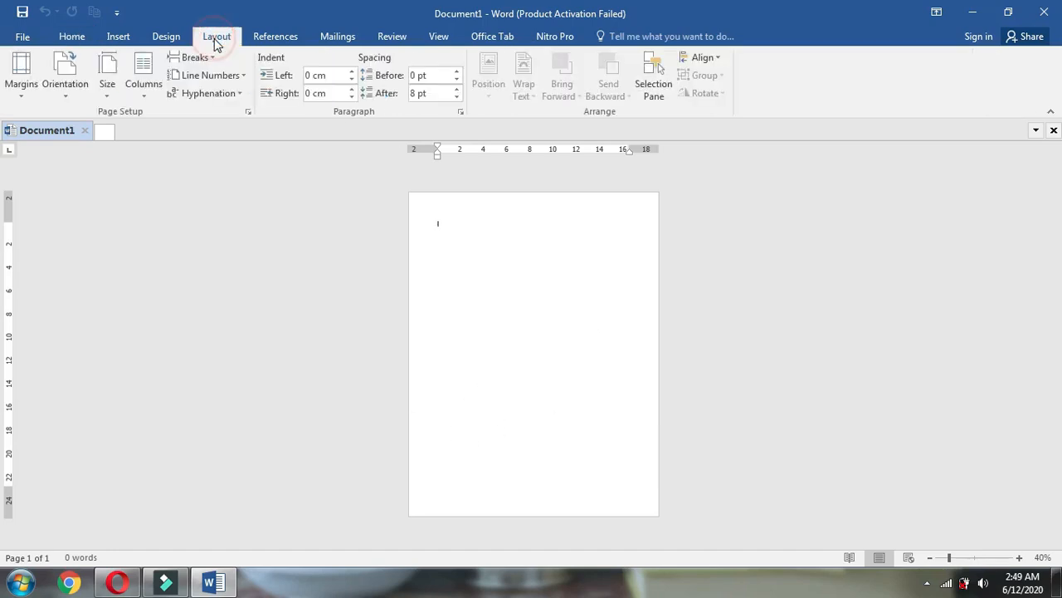
left_click(104, 95)
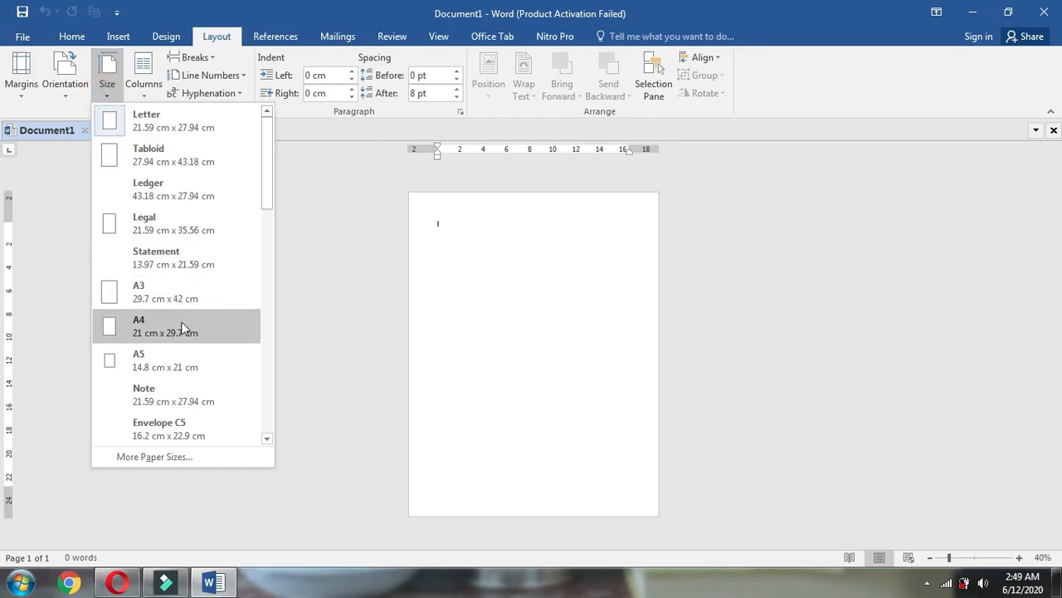
left_click(184, 332)
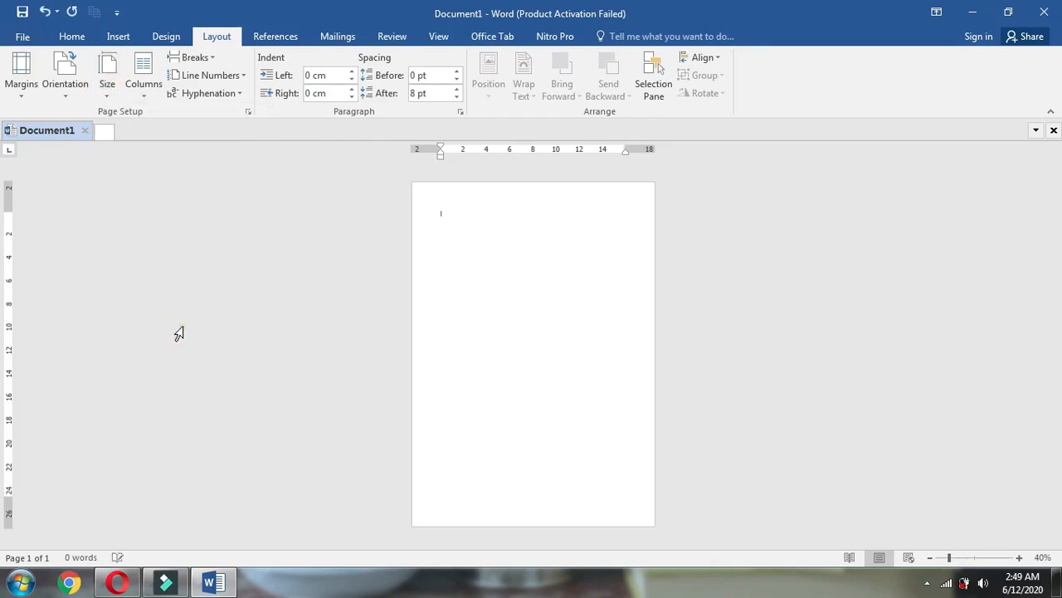
Draw a rectangle about 13.4 cm high and 21.4 cm wide, spanning the page's full width from its top edge
left_click(115, 38)
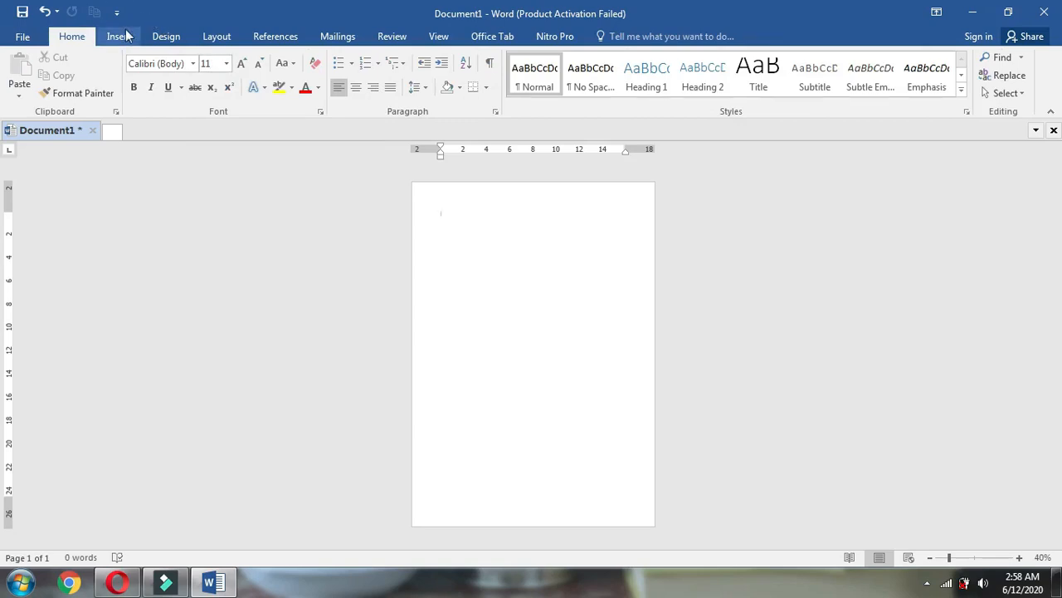
left_click(126, 36)
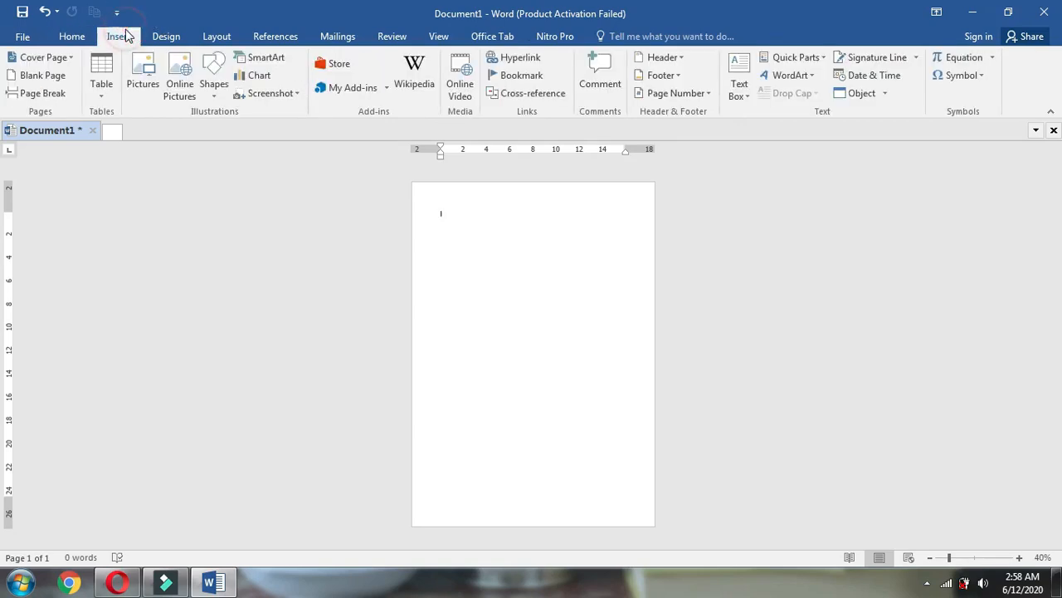
left_click(212, 83)
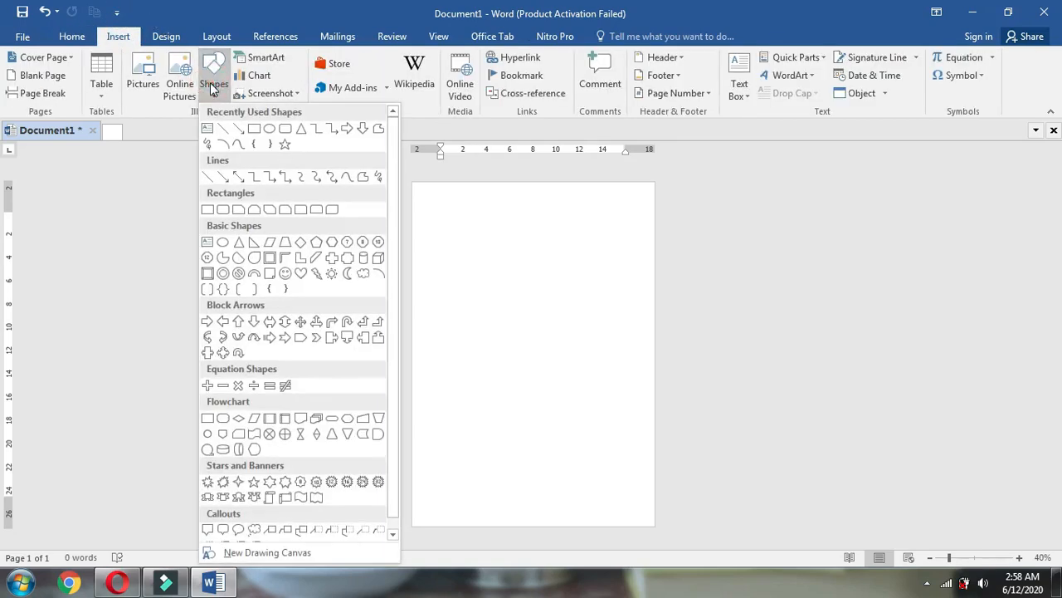
left_click(254, 128)
mouse_move(415, 189)
left_mouse_down()
mouse_move(577, 330)
mouse_move(655, 338)
left_mouse_up()
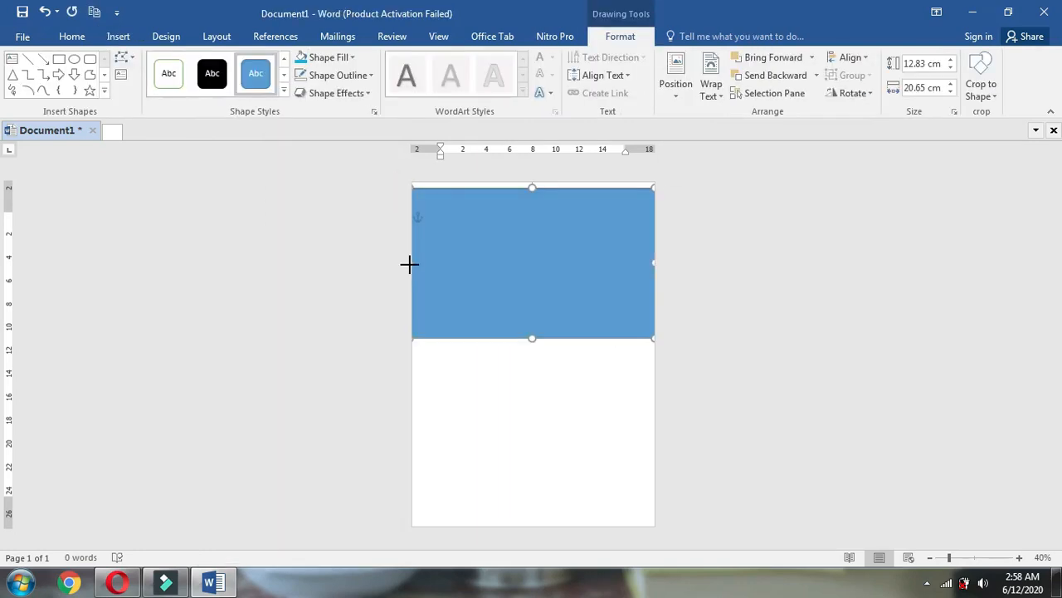
left_click_drag(532, 188, 547, 185)
scroll(582, 274, "up", 3)
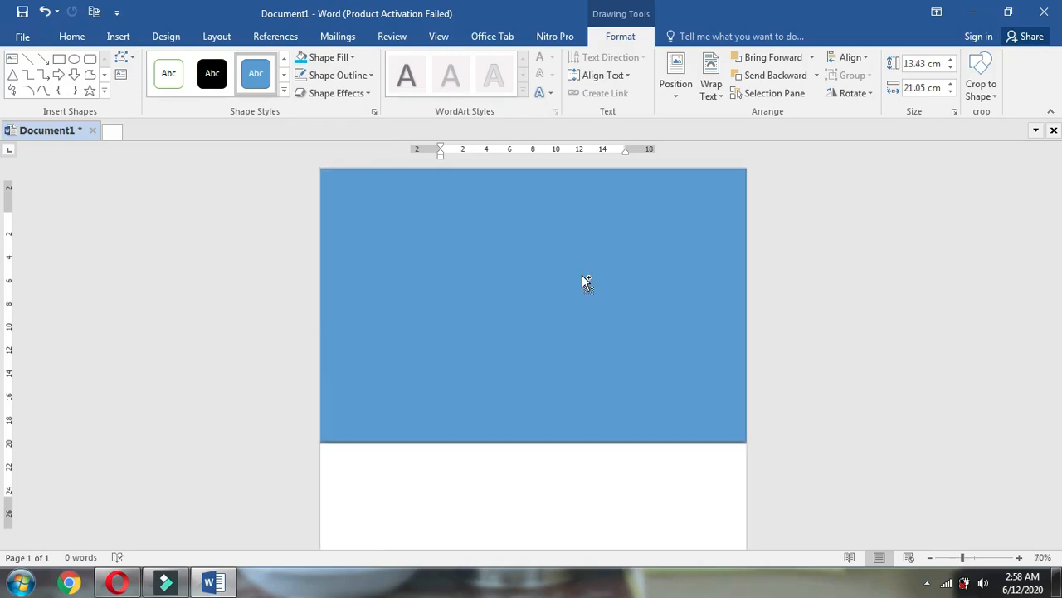
scroll(645, 310, "up", 2)
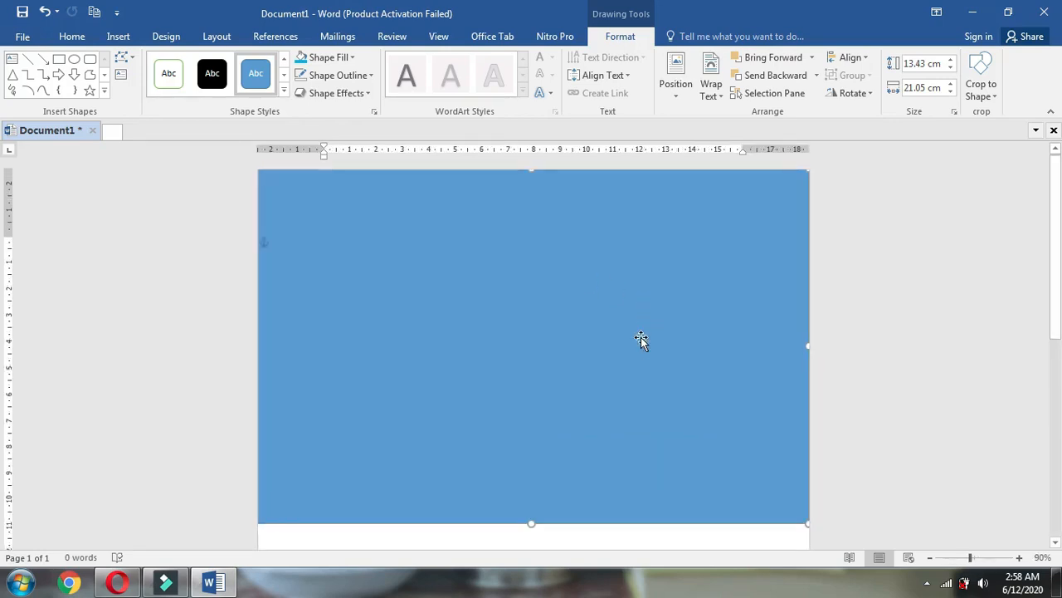
scroll(641, 340, "down", 3)
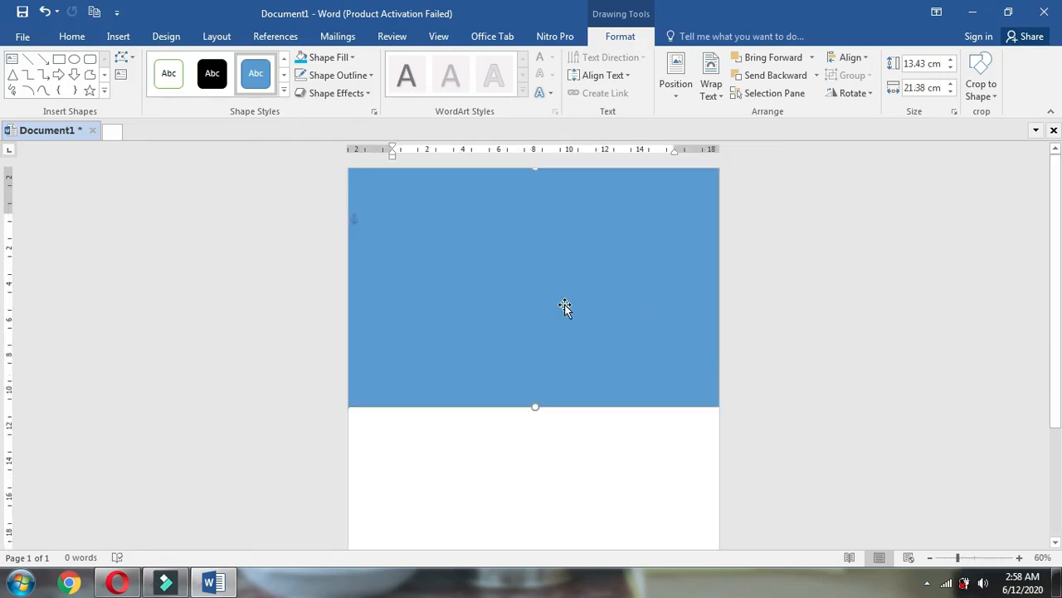
Fill the rectangle with Blue, Accent 1, Darker 50% and remove its outline
left_click(329, 58)
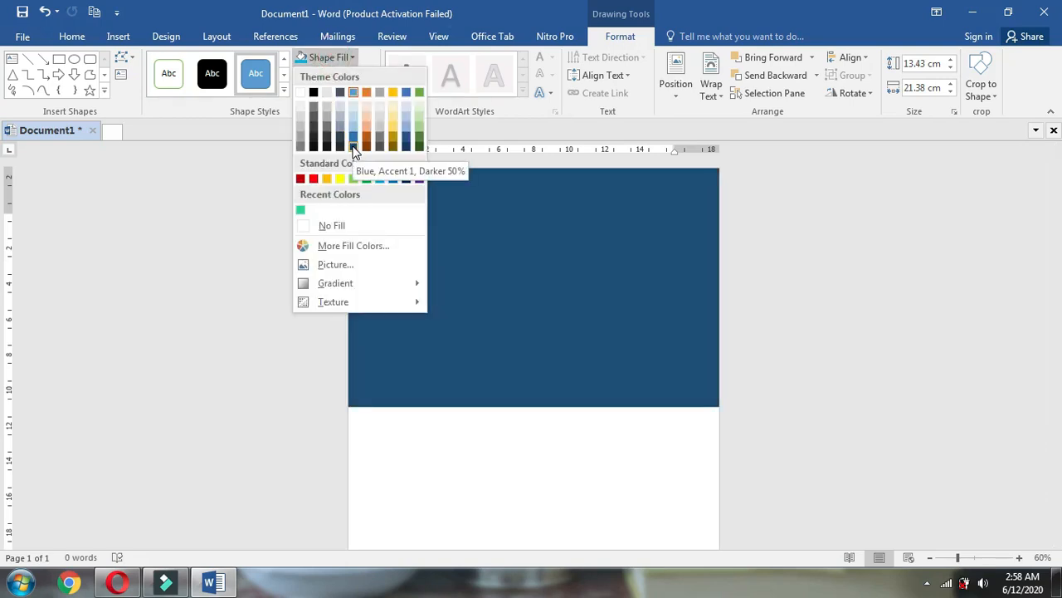
left_click(354, 147)
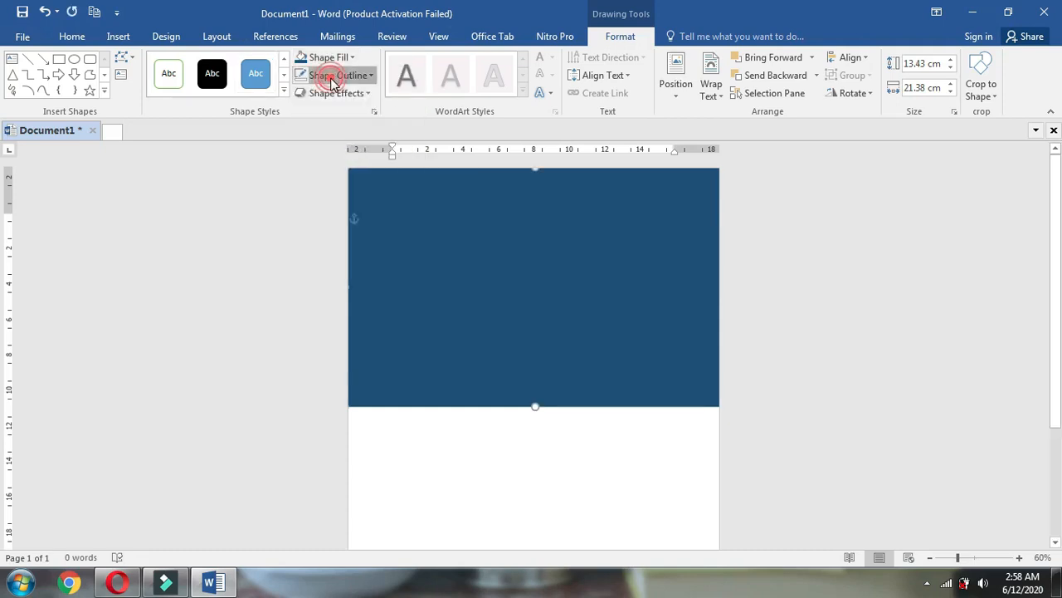
left_click(339, 74)
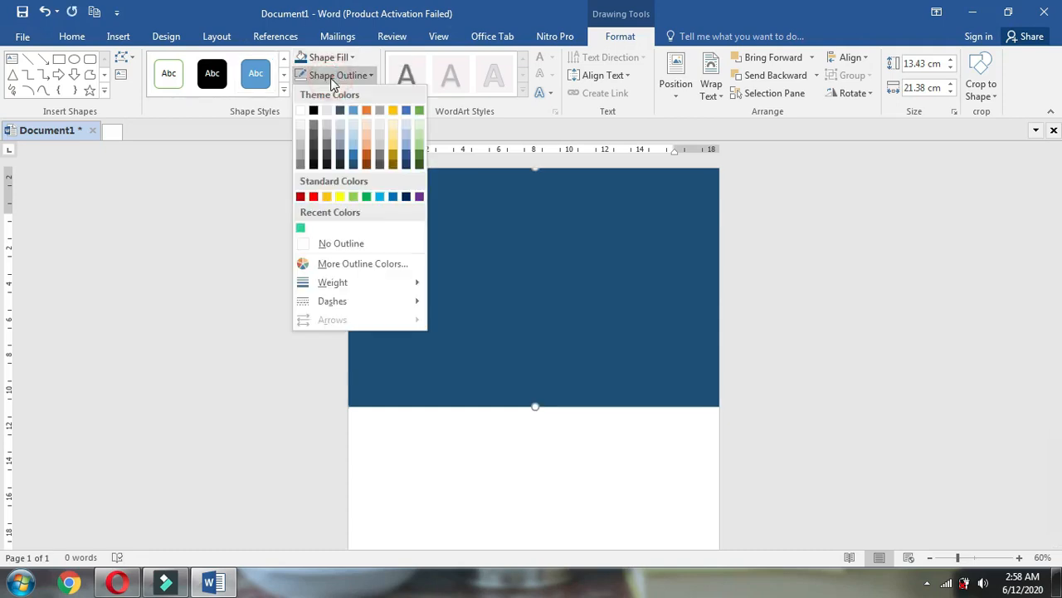
left_click(356, 248)
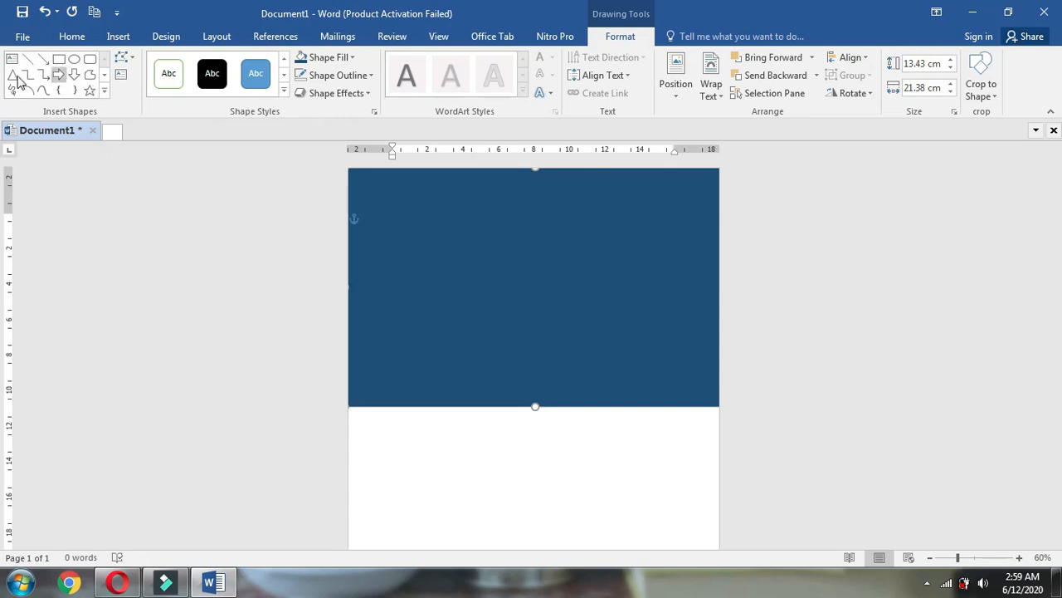
Draw an ellipse over the rectangle and set its height to 20 cm and its width to 35 cm
left_click(78, 64)
mouse_move(365, 199)
left_mouse_down()
mouse_move(510, 321)
mouse_move(719, 410)
mouse_move(771, 449)
left_mouse_up()
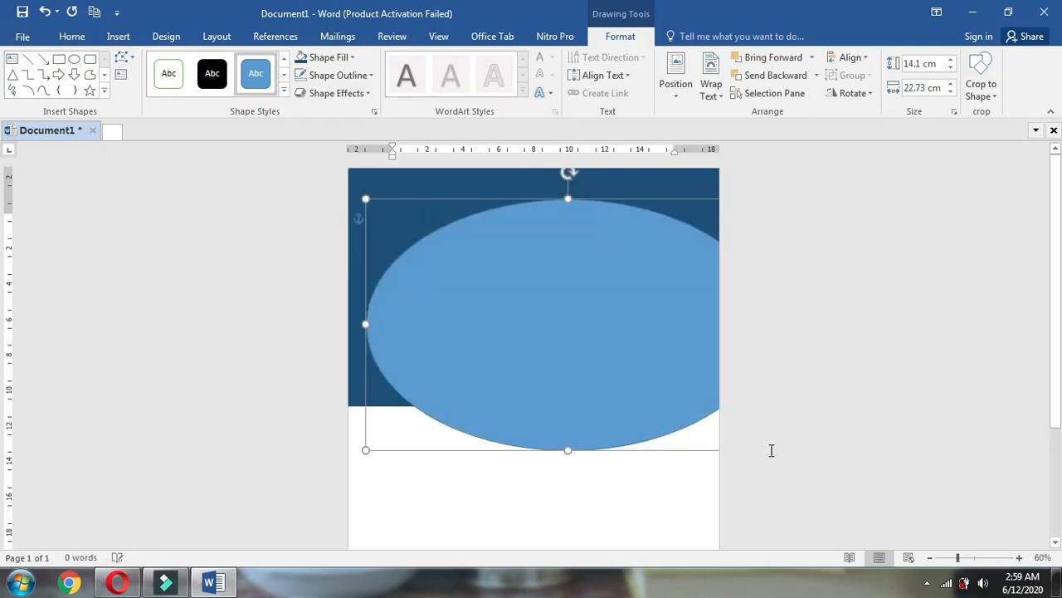
left_click(917, 64)
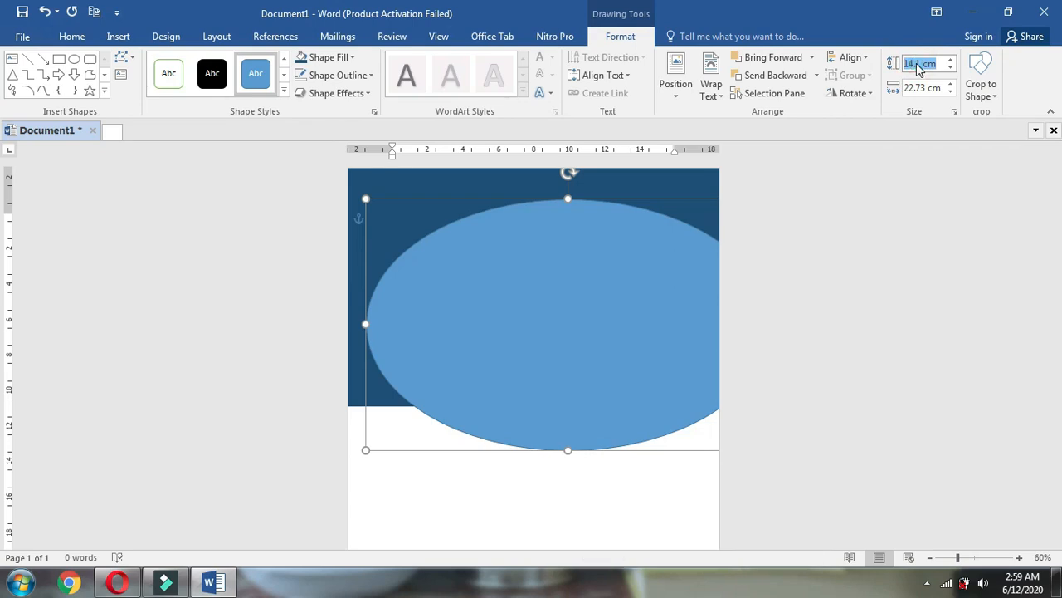
type("20")
left_click(913, 89)
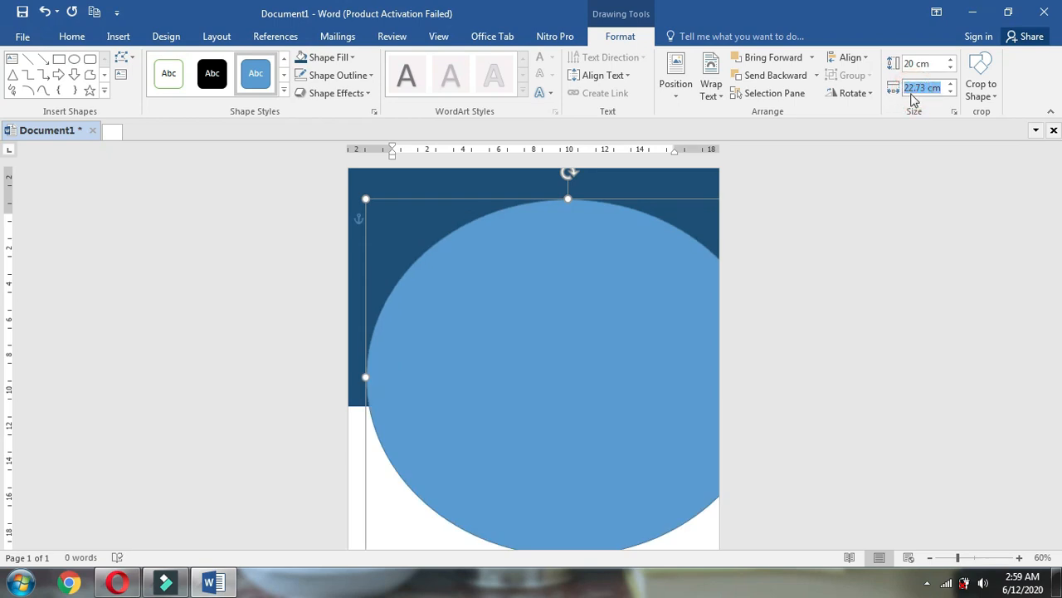
type("35")
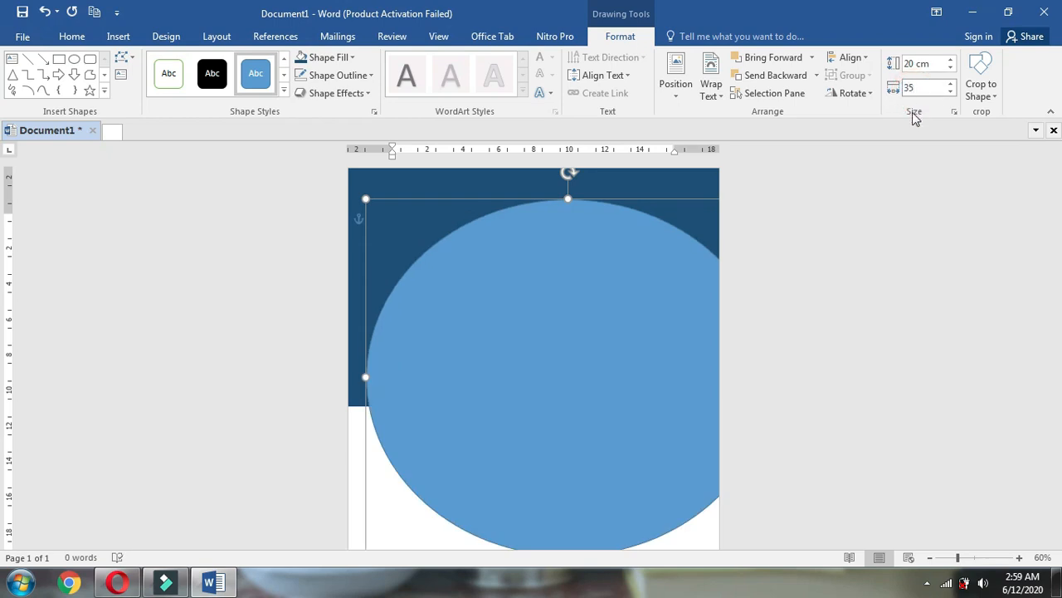
key("Return")
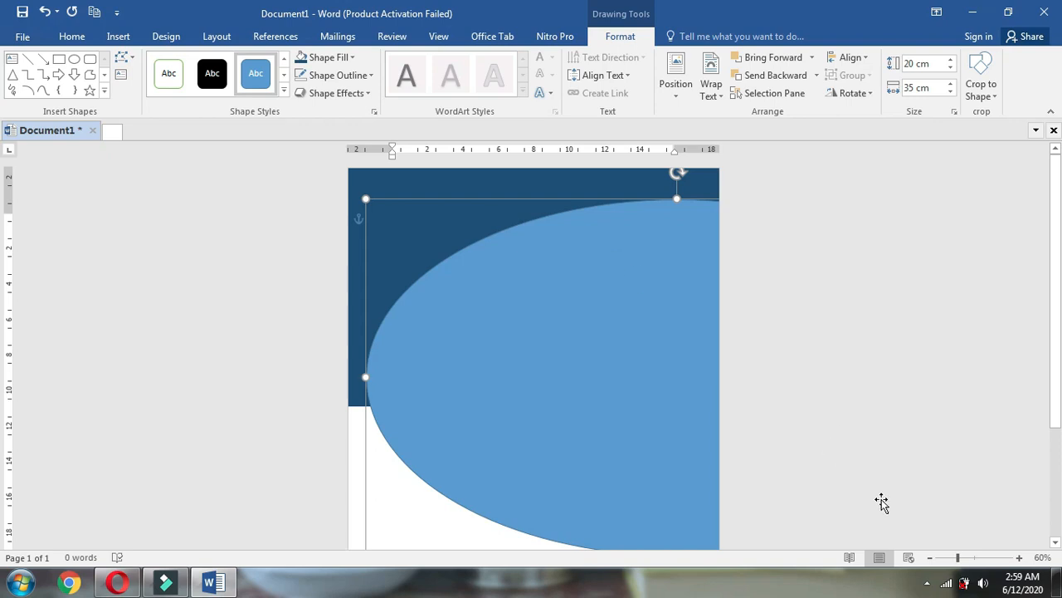
Move the ellipse up so only its lower arc overlaps the rectangle's top edge, and center it horizontally
left_click(930, 557)
left_click(930, 558)
left_click(930, 559)
left_click(931, 559)
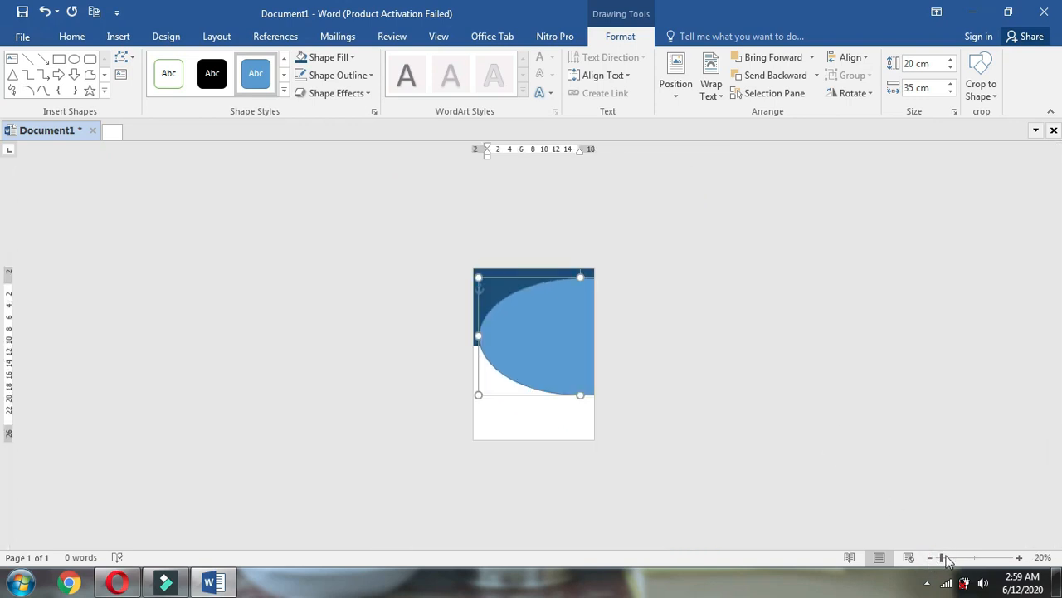
left_click(1020, 558)
left_click(569, 403)
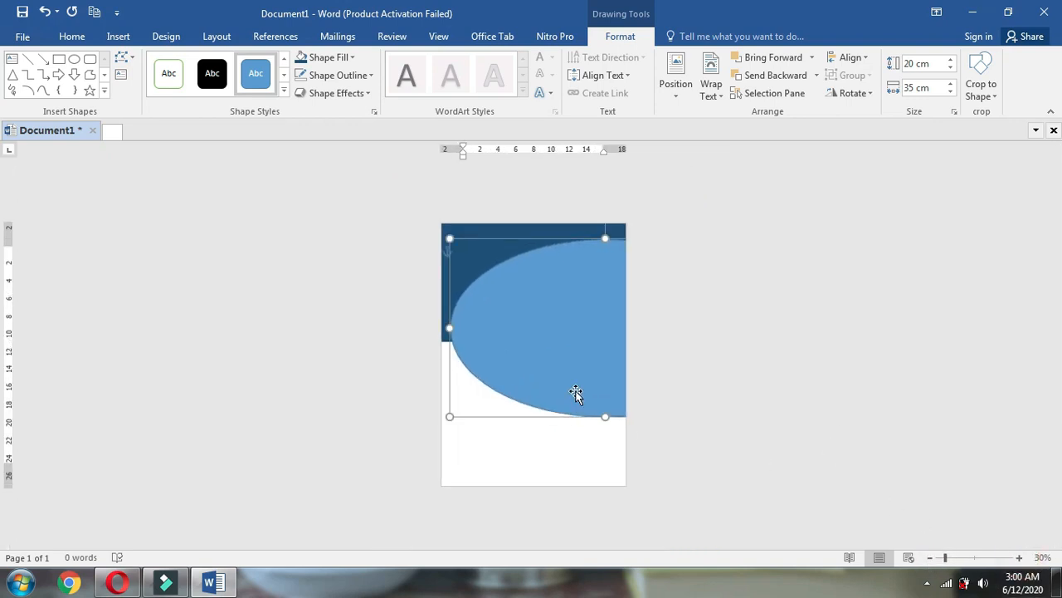
left_click_drag(603, 408, 532, 236)
scroll(588, 235, "up", 2, "ctrl")
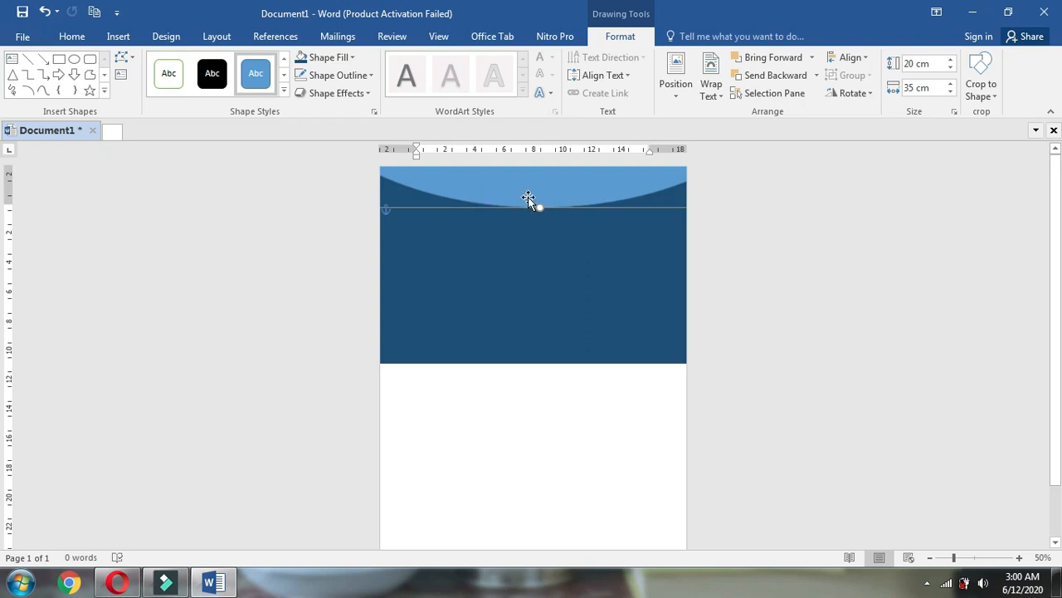
left_click(859, 66)
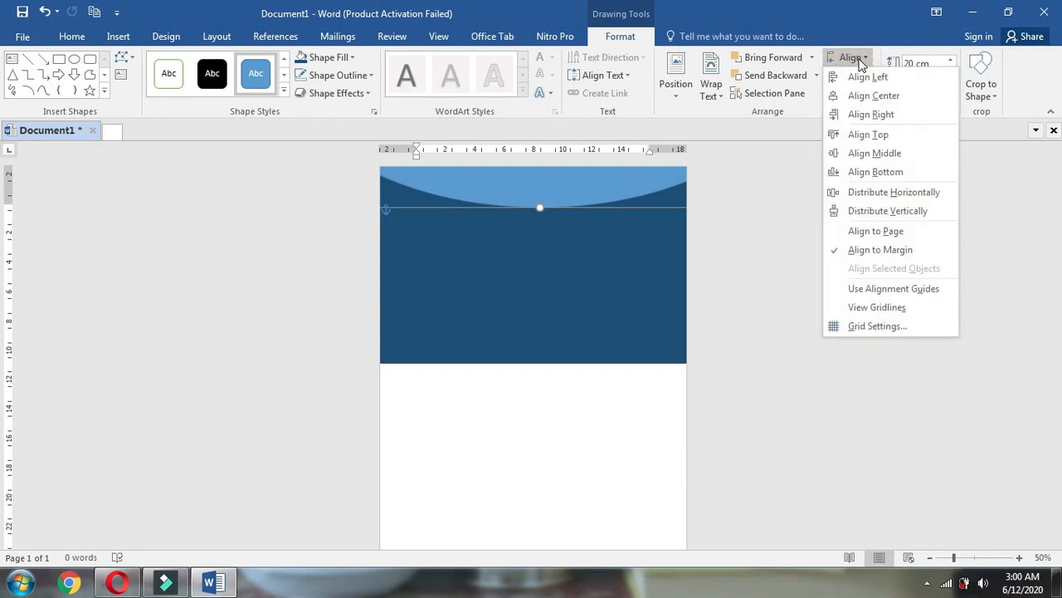
left_click(868, 96)
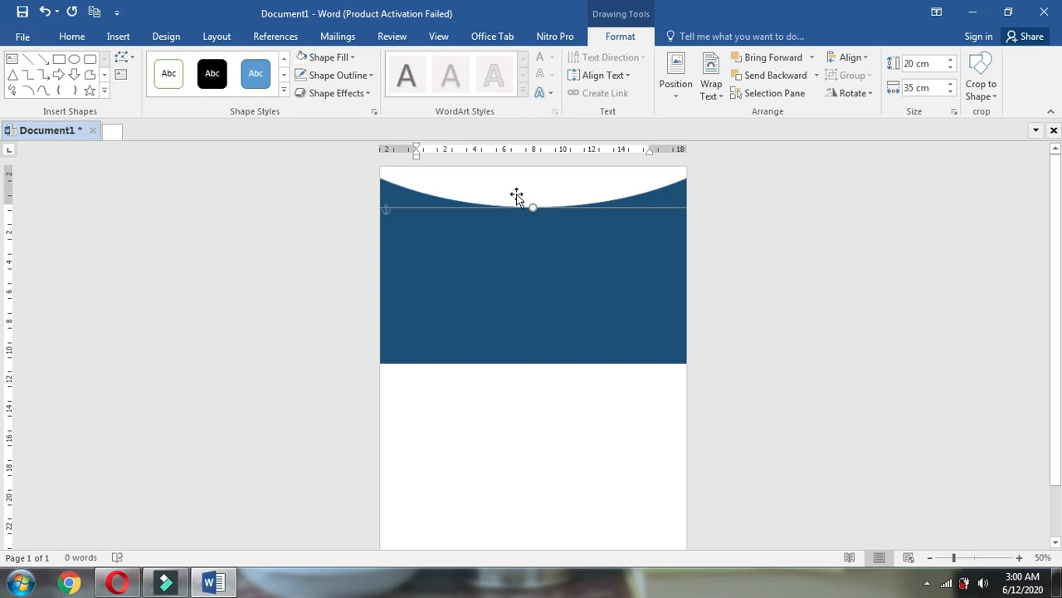
Duplicate the white ellipse and place the copy so its upper arc covers the rectangle's bottom edge, aligned to the horizontal center
key("ctrl+d")
key("ctrl+d")
left_click_drag(581, 208, 569, 449)
left_click_drag(576, 249, 567, 426)
scroll(643, 349, "down", 2)
left_click_drag(642, 349, 645, 355)
scroll(645, 354, "up", 2)
scroll(647, 359, "down", 1, "ctrl")
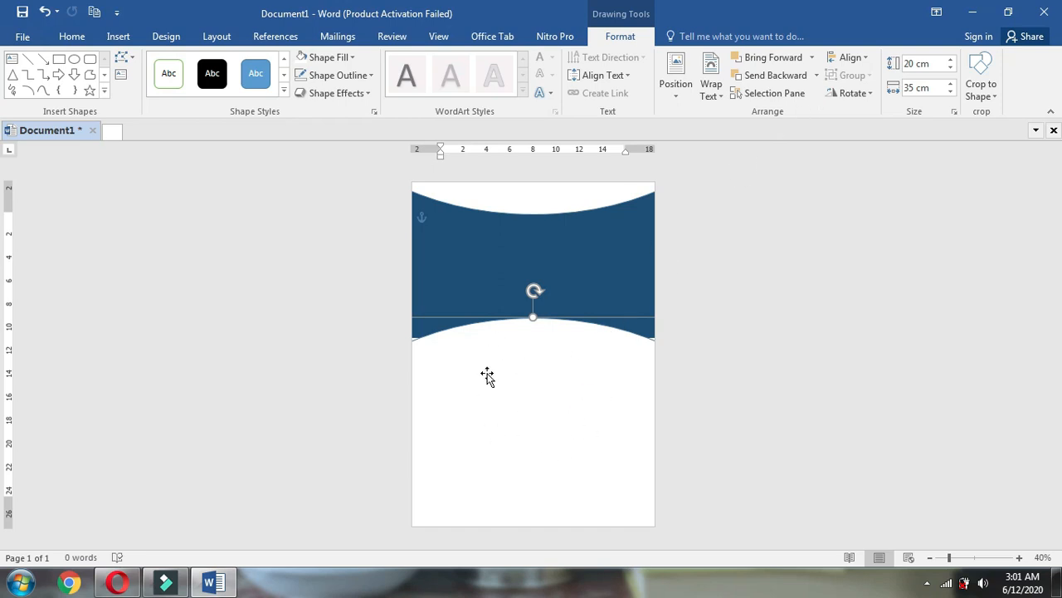
left_click(855, 58)
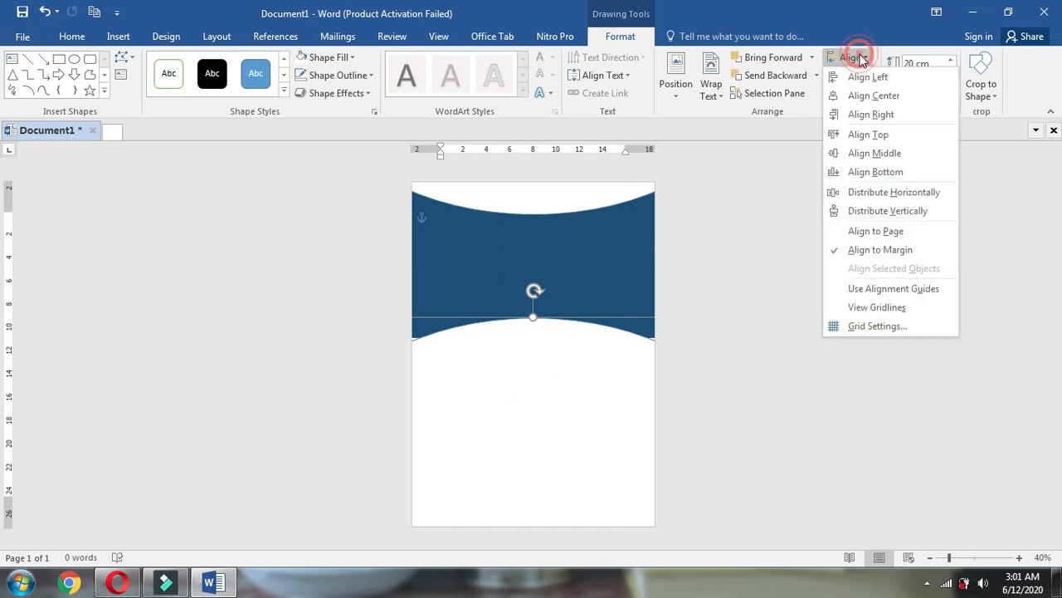
left_click(858, 97)
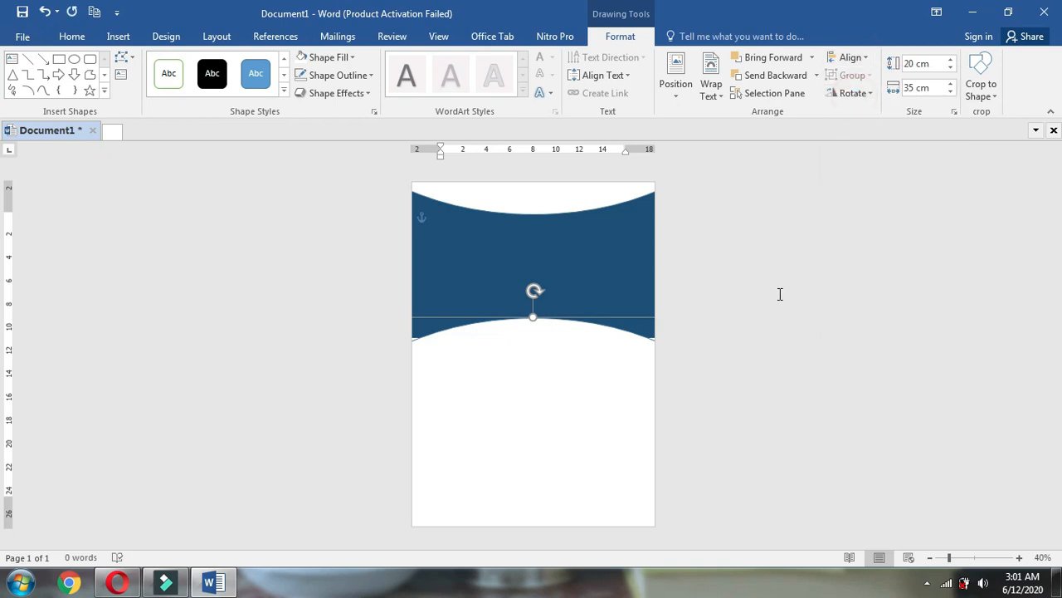
Extend the blue rectangle downward to a height of about 14.4 cm, closing the gaps beside the lower arc
scroll(443, 356, "up", 3)
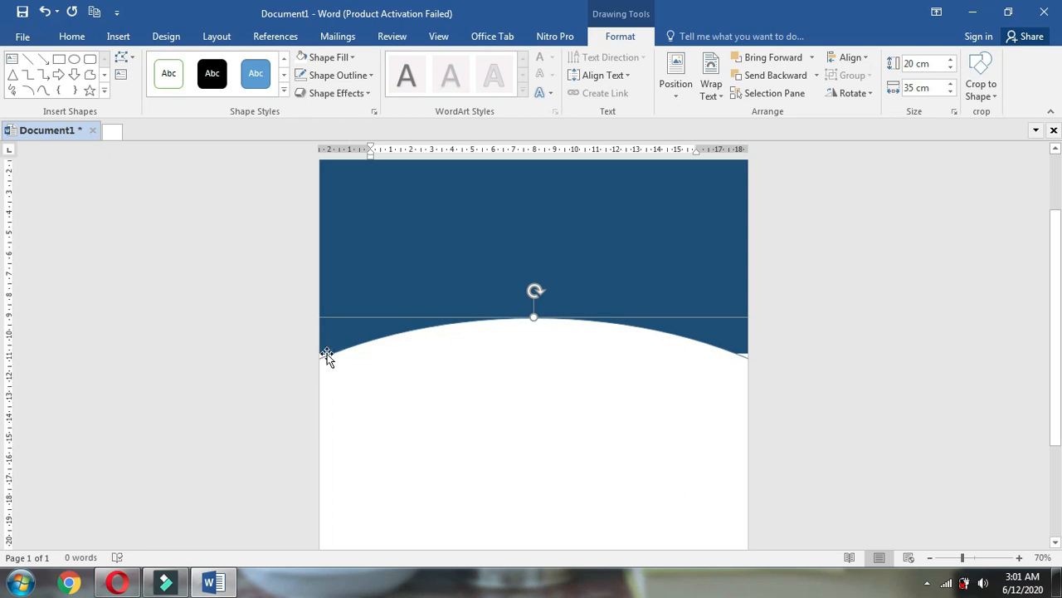
scroll(467, 345, "down", 2, "ctrl")
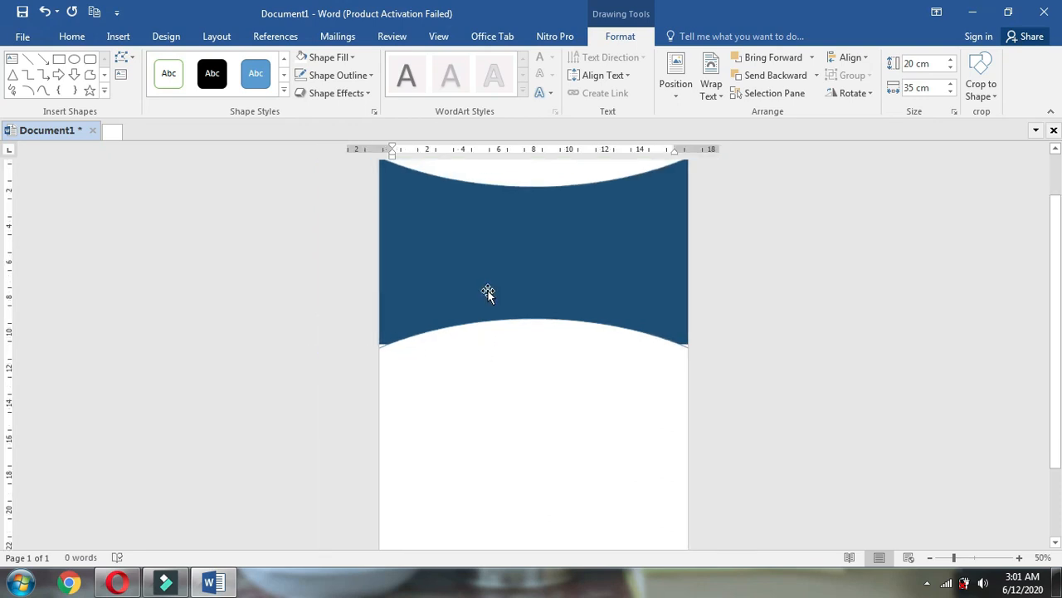
left_click(494, 238)
left_click_drag(538, 345, 536, 357)
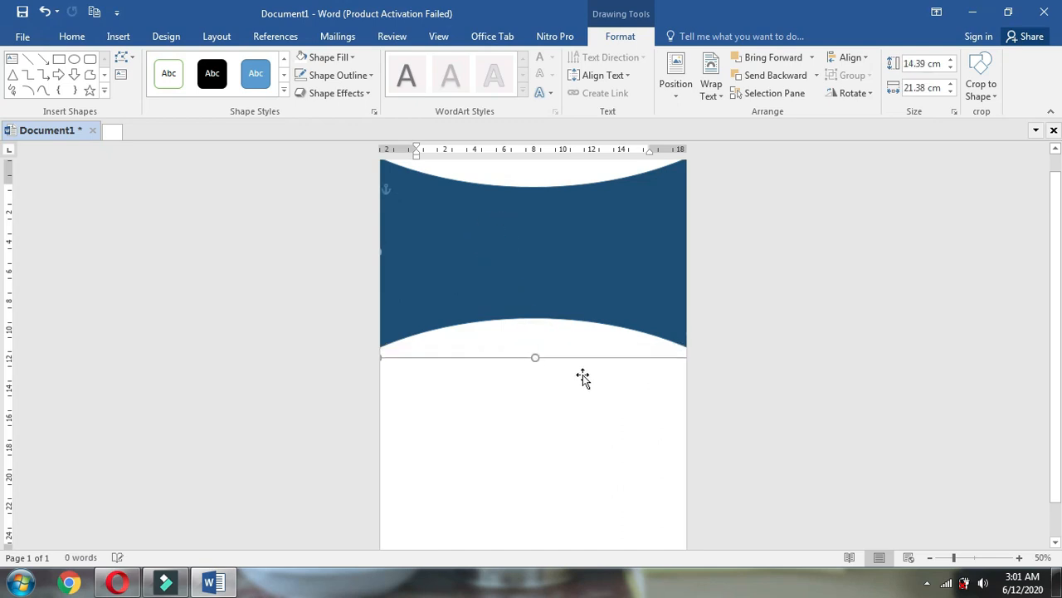
scroll(399, 358, "down", 1)
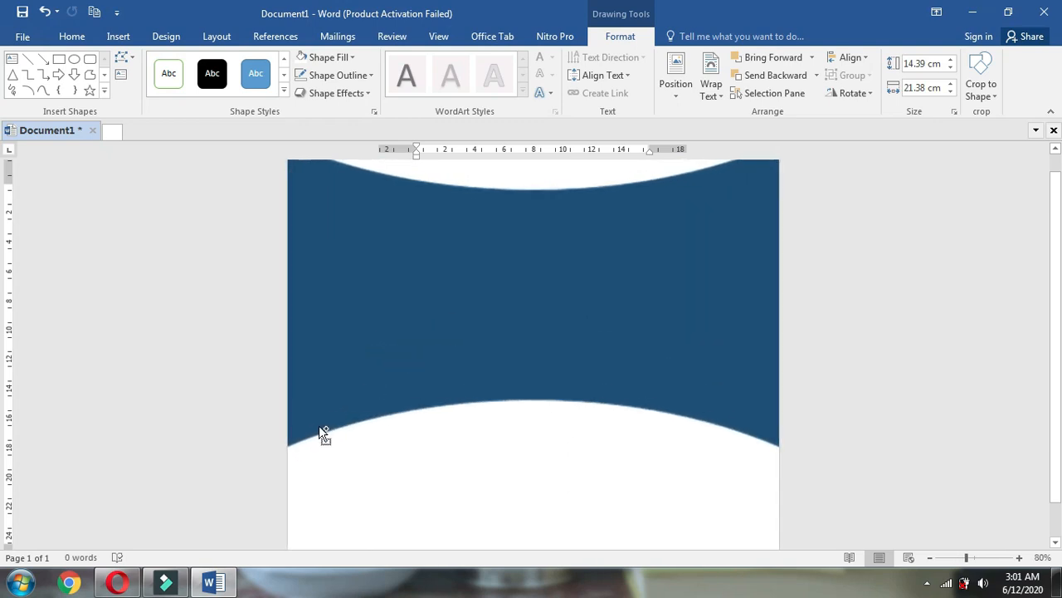
Fill the lower white ellipse with the standard orange color
left_click(645, 417)
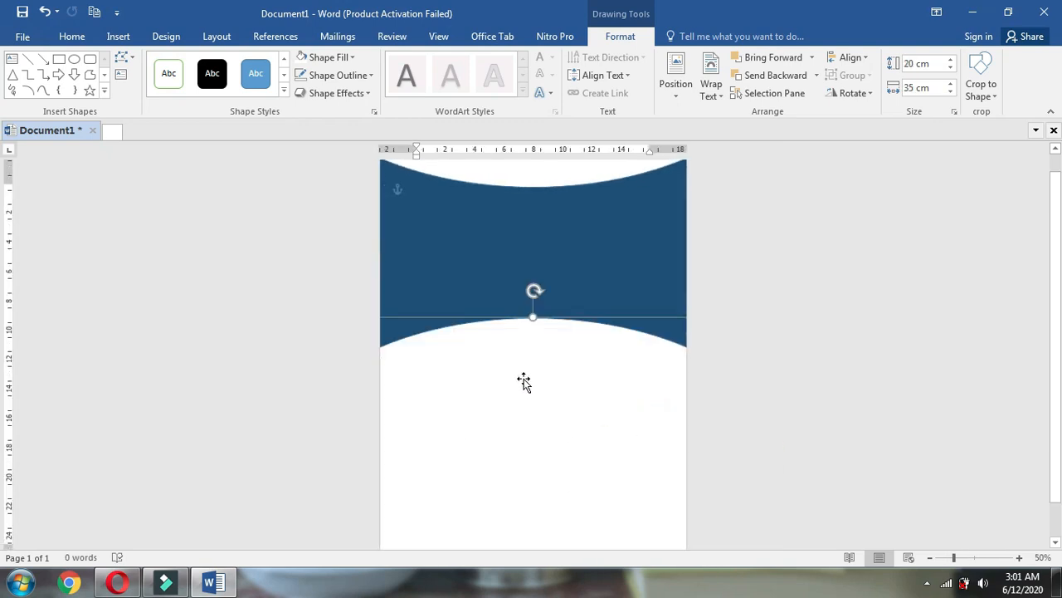
scroll(611, 342, "down", 2)
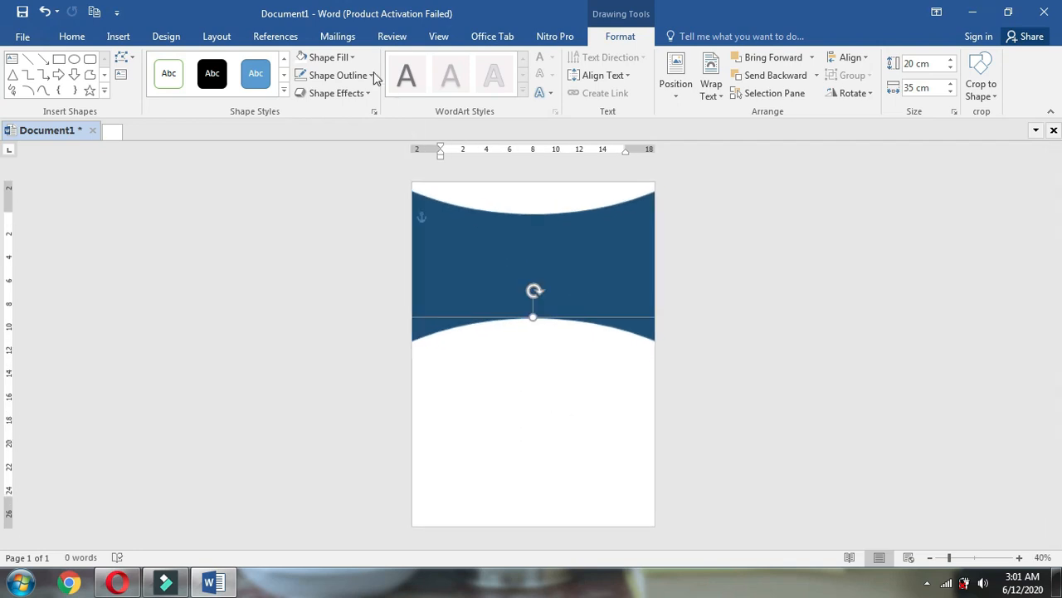
left_click(332, 57)
left_click(327, 179)
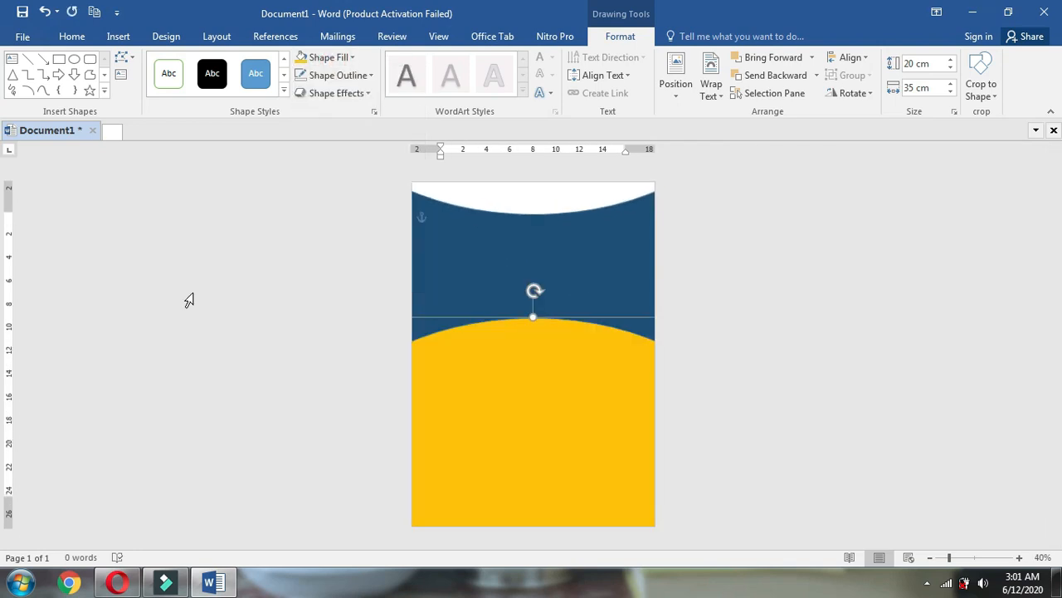
Duplicate the orange ellipse and give the copy the recently used green fill with no outline
key("ctrl+d")
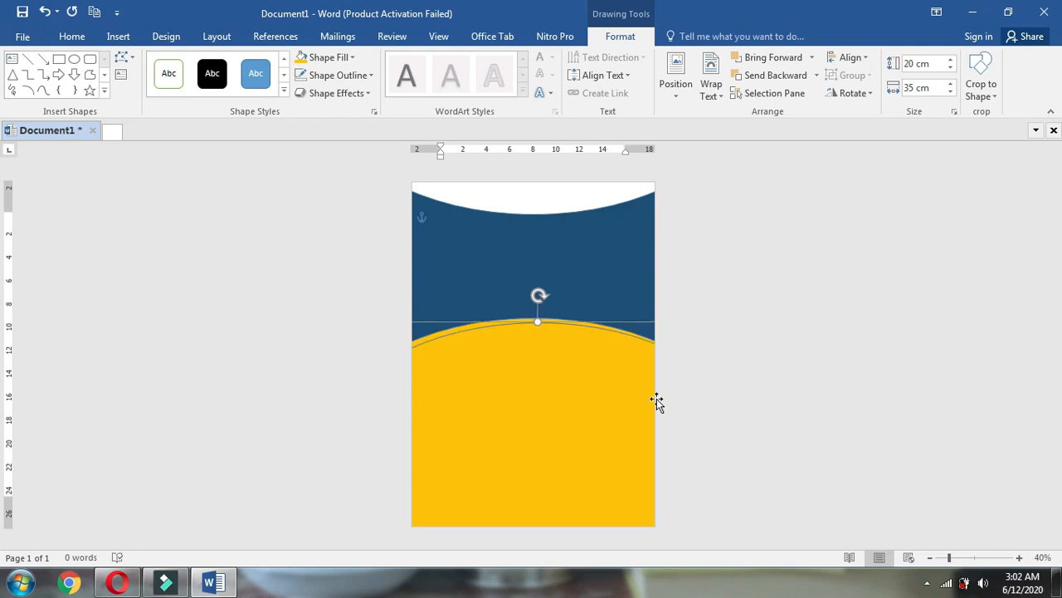
left_click(330, 57)
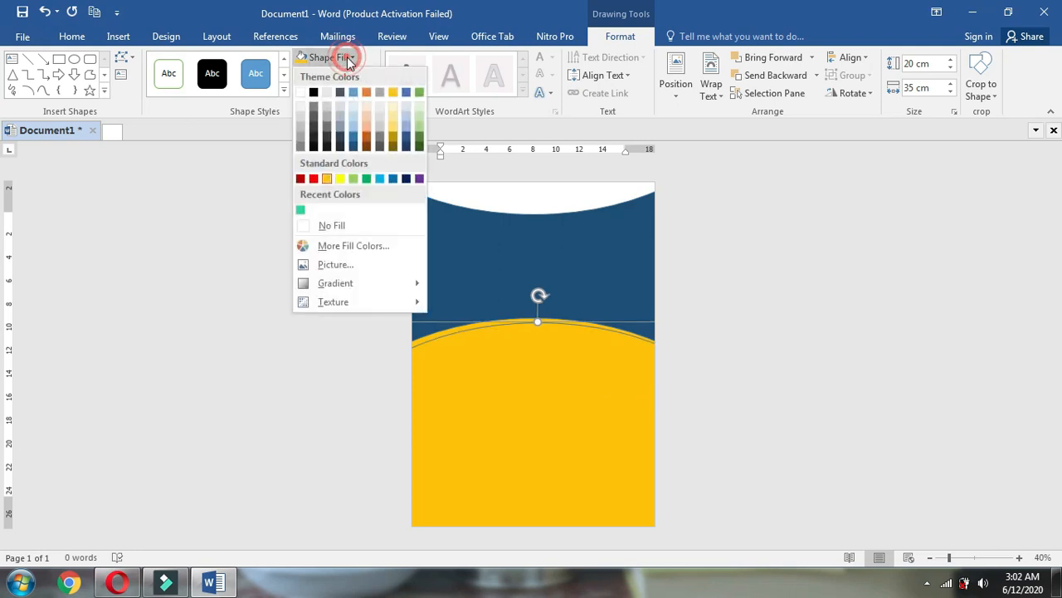
left_click(300, 212)
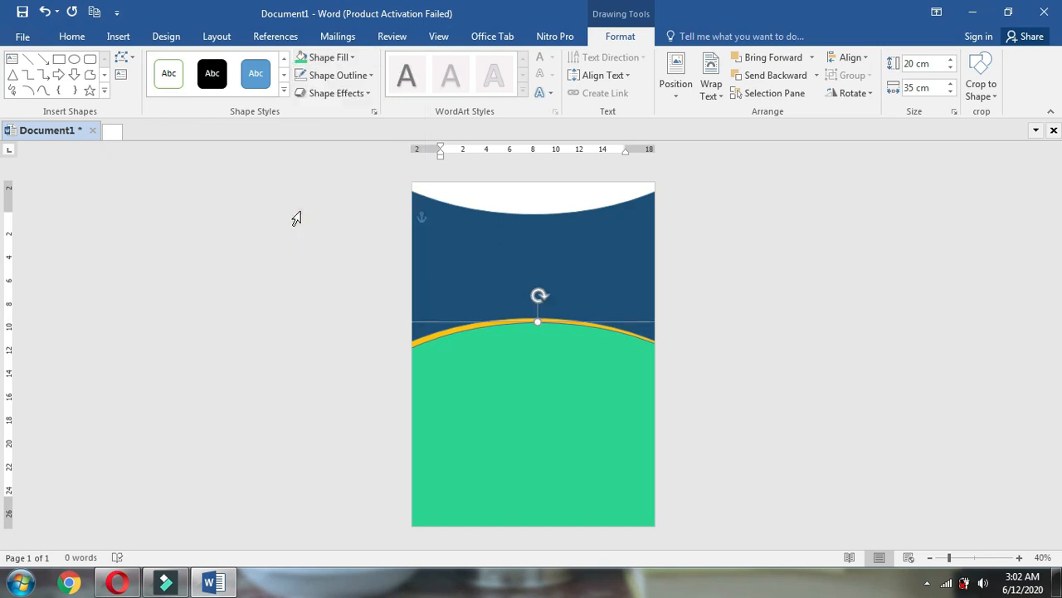
left_click(325, 78)
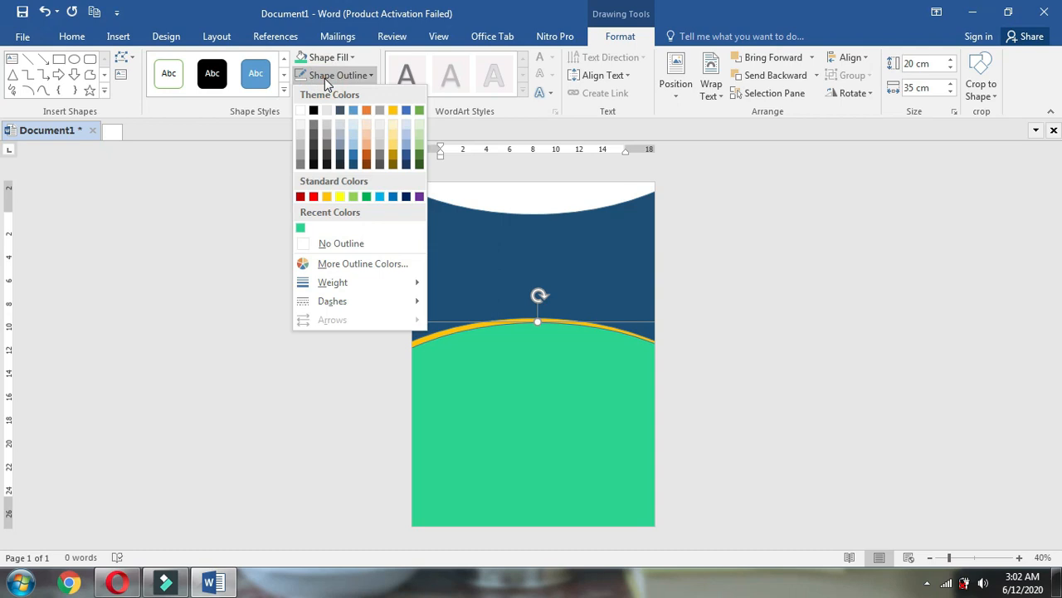
left_click(334, 243)
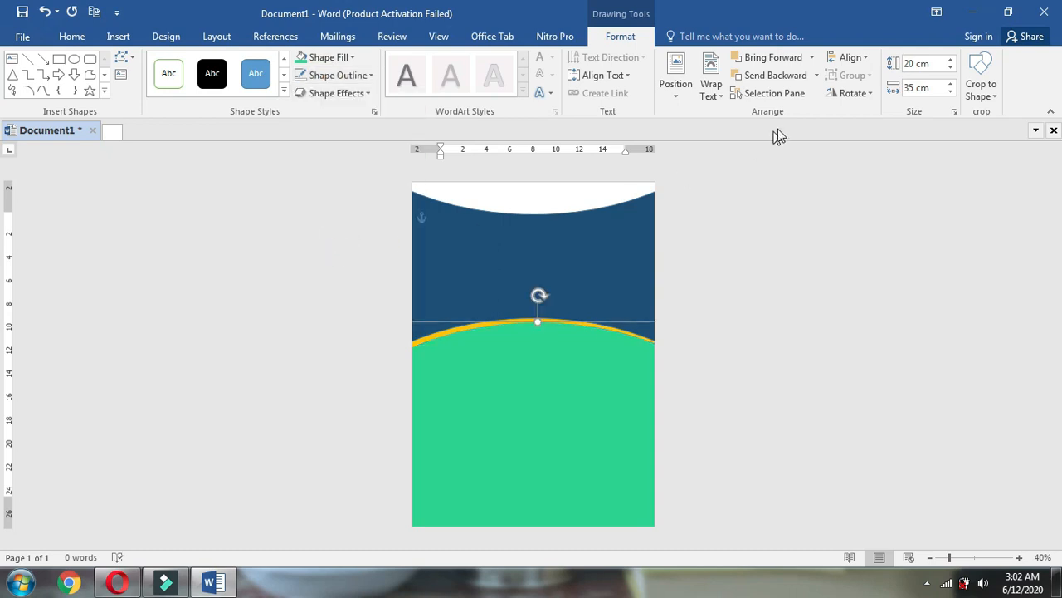
Set the green ellipse's width to 30 cm and center it horizontally so an orange band shows along its upper arc
left_click(910, 88)
type("30")
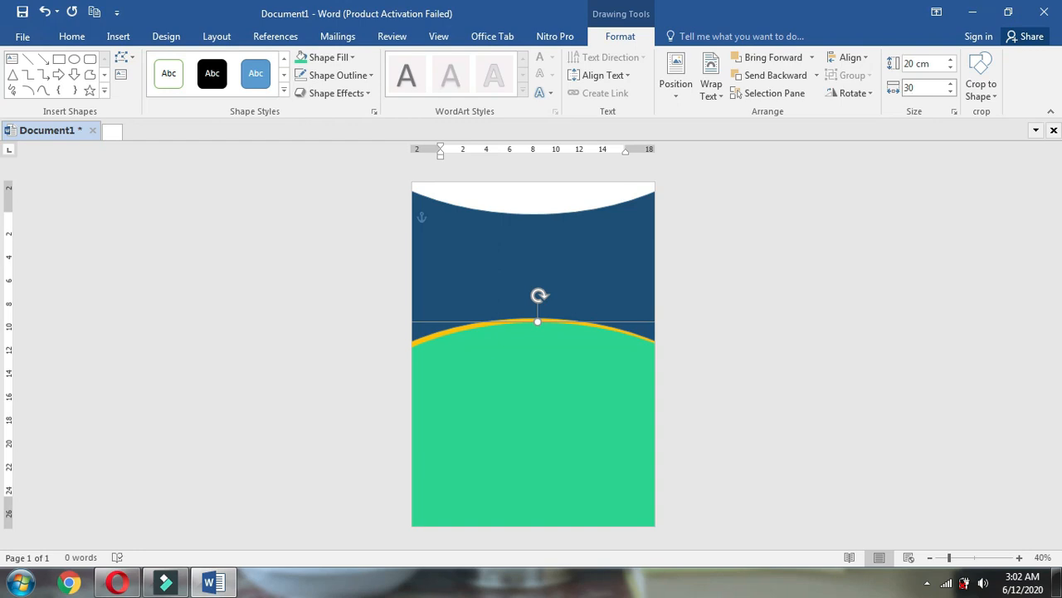
key("Return")
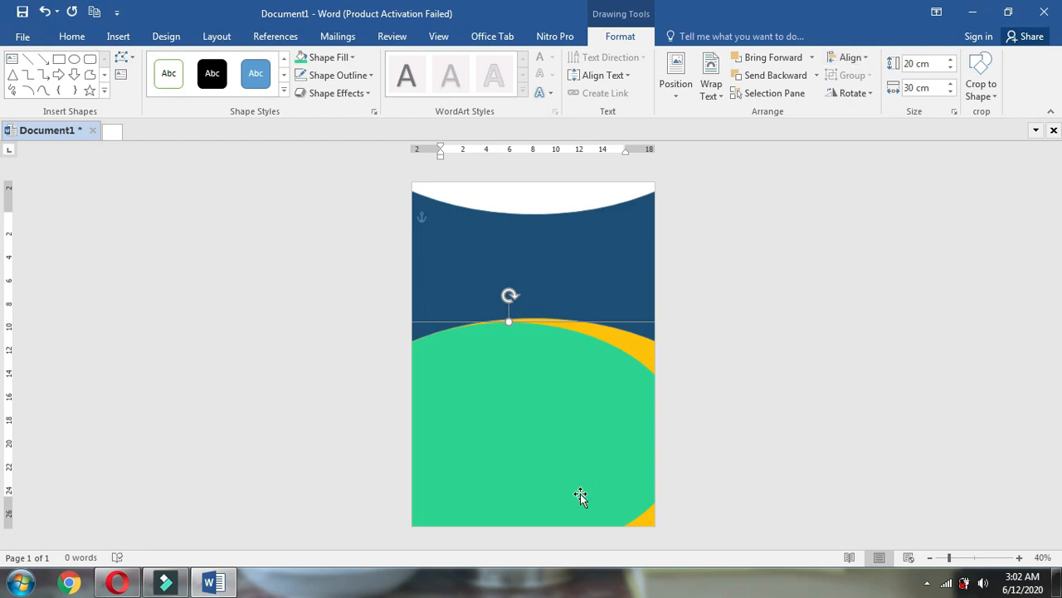
left_click(850, 58)
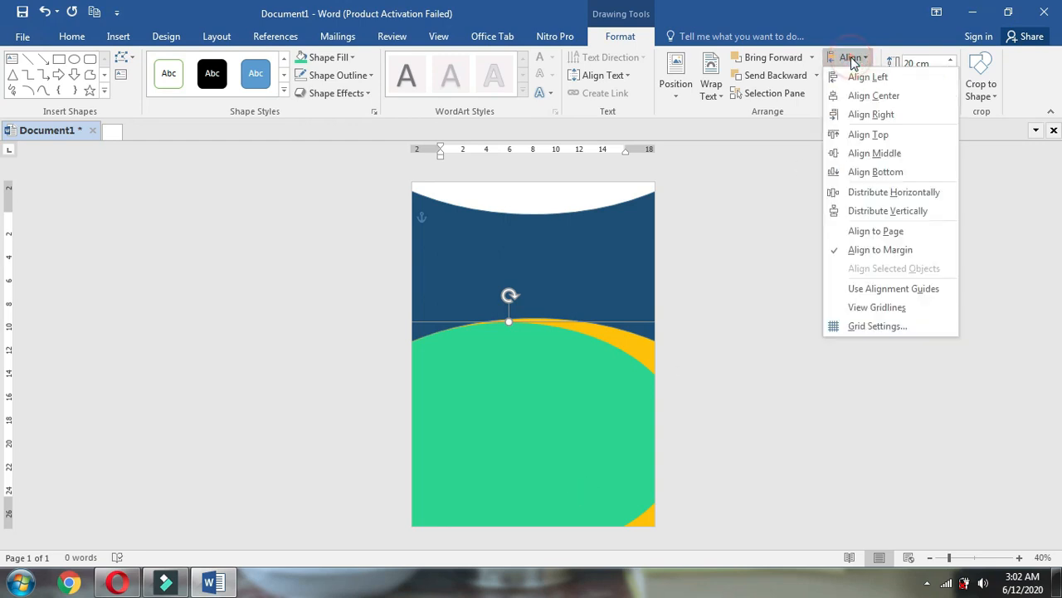
left_click(876, 94)
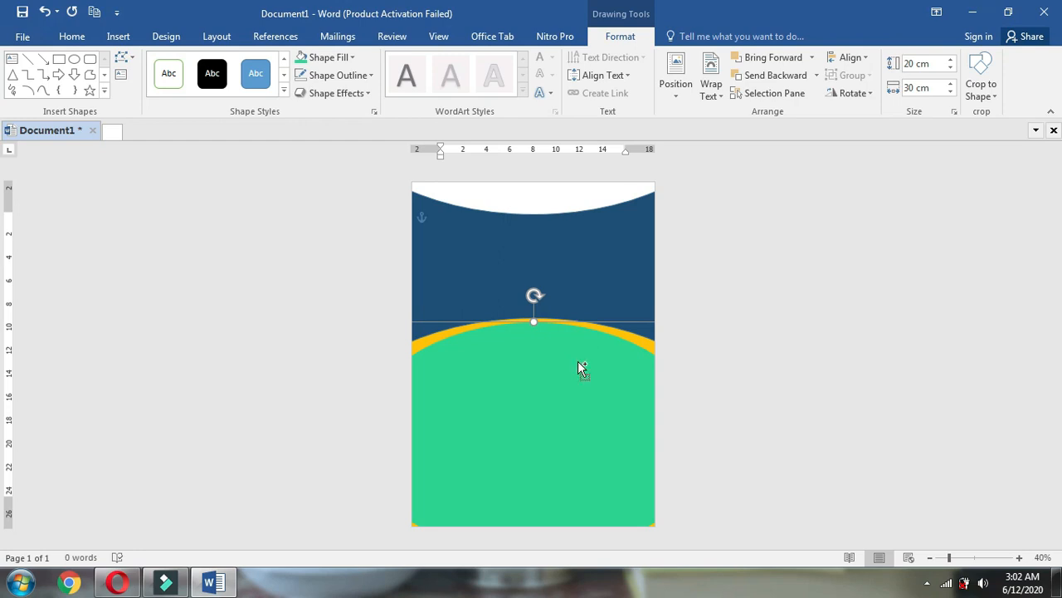
Copy the green ellipse straight down to the bottom of the page and fill the copy with white
left_click_drag(579, 362, 574, 508)
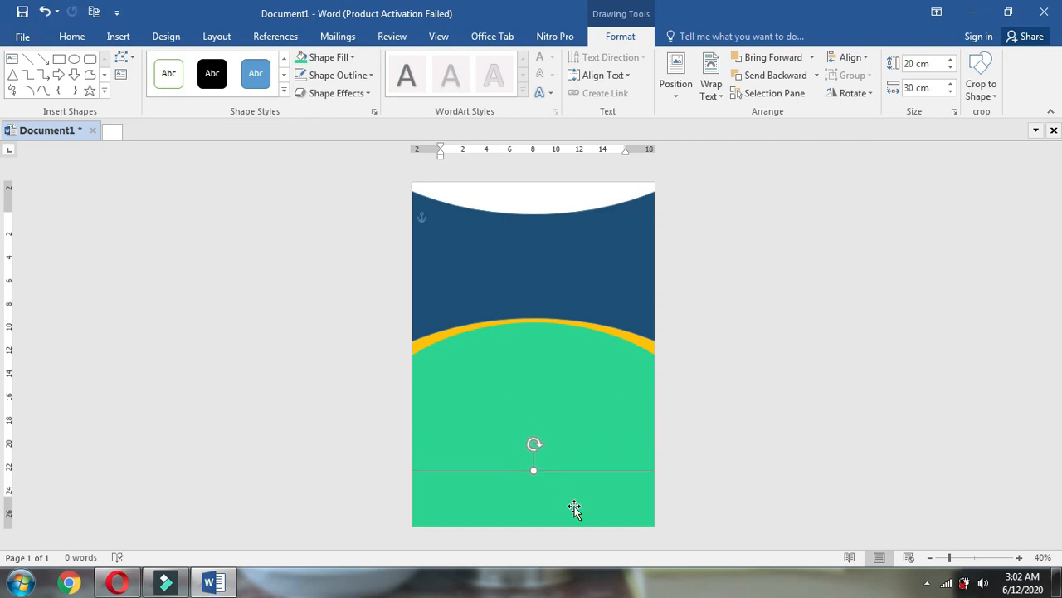
left_click(336, 61)
left_click(302, 96)
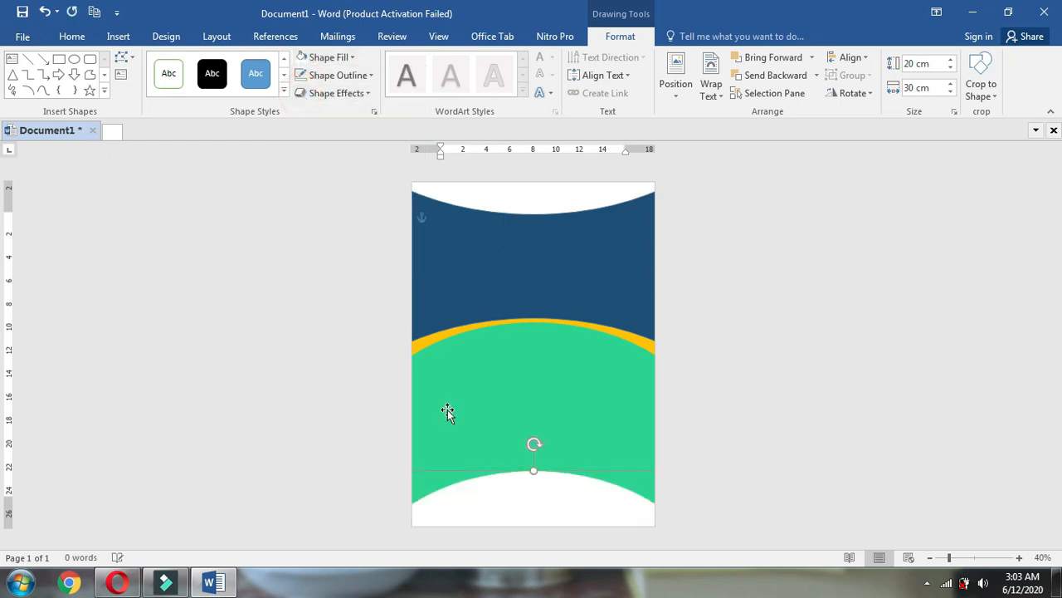
left_click_drag(531, 493, 538, 507)
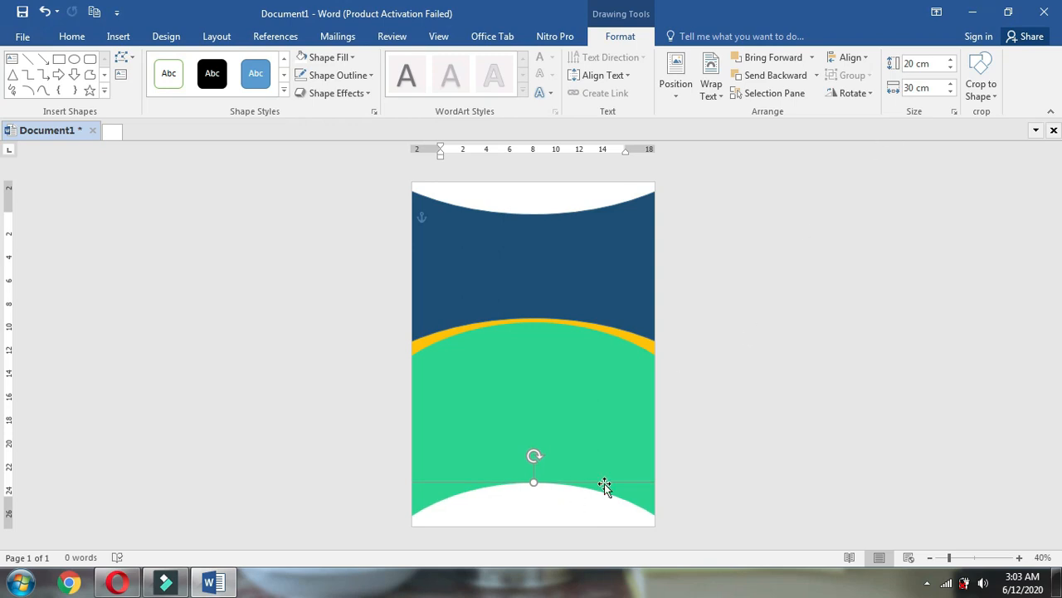
Set the bottom white ellipse's width to 35 cm and center it horizontally on the page
left_click(913, 88)
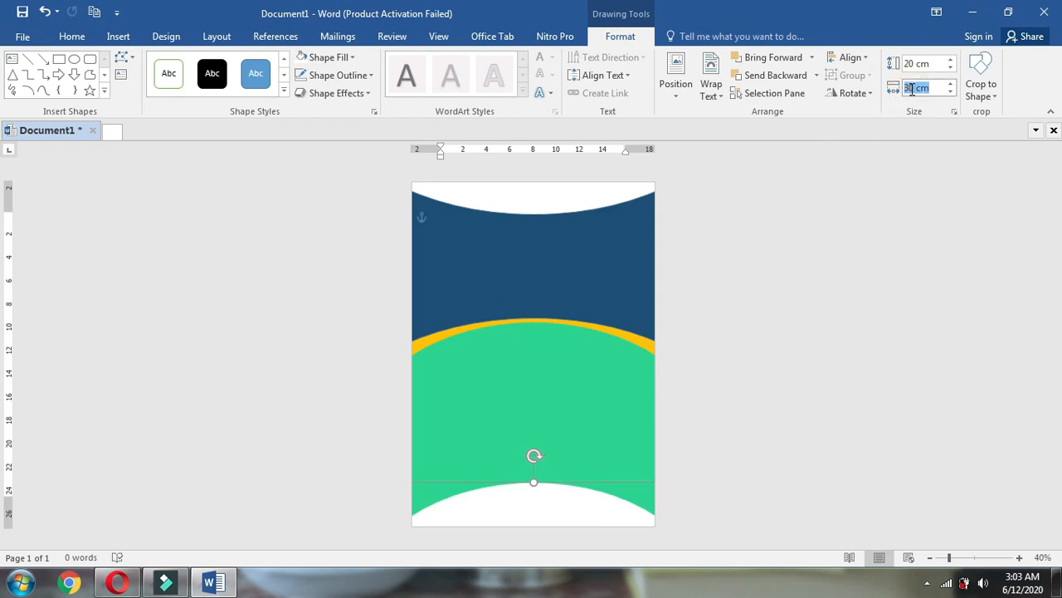
type("35")
key("Return")
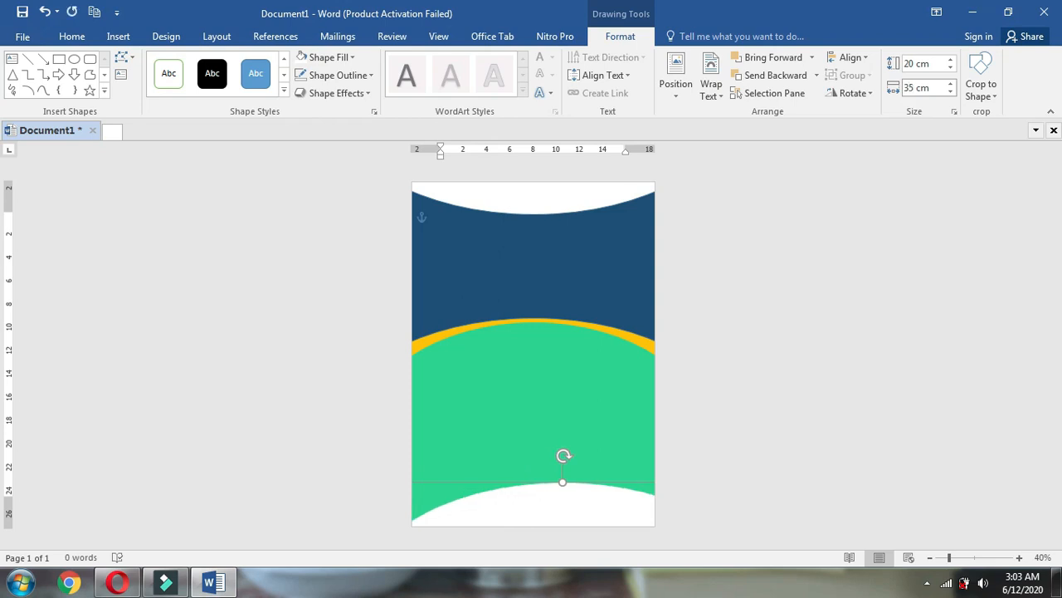
left_click(838, 57)
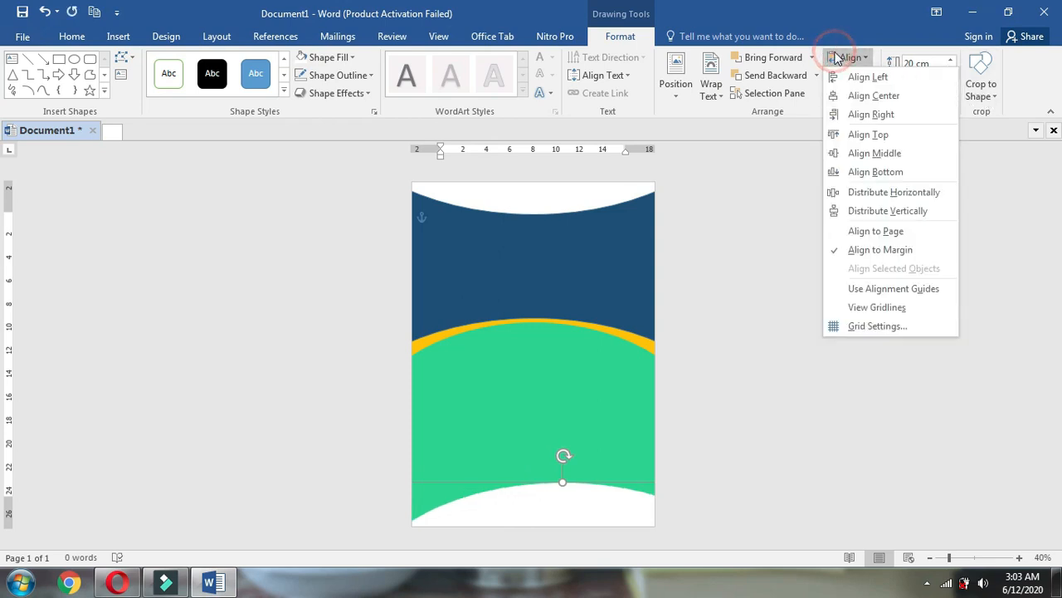
left_click(867, 98)
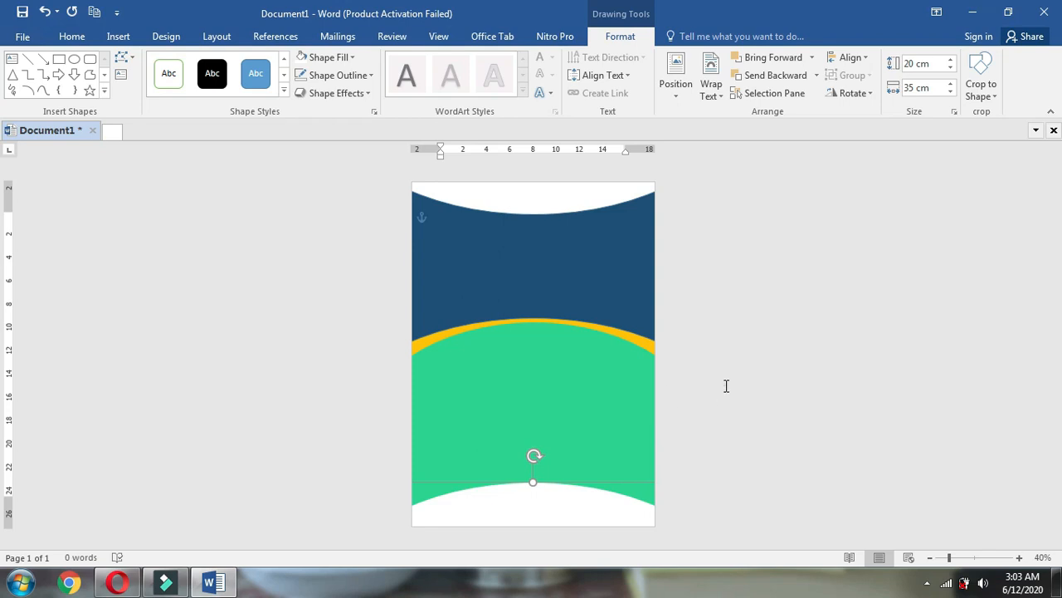
left_click(669, 413)
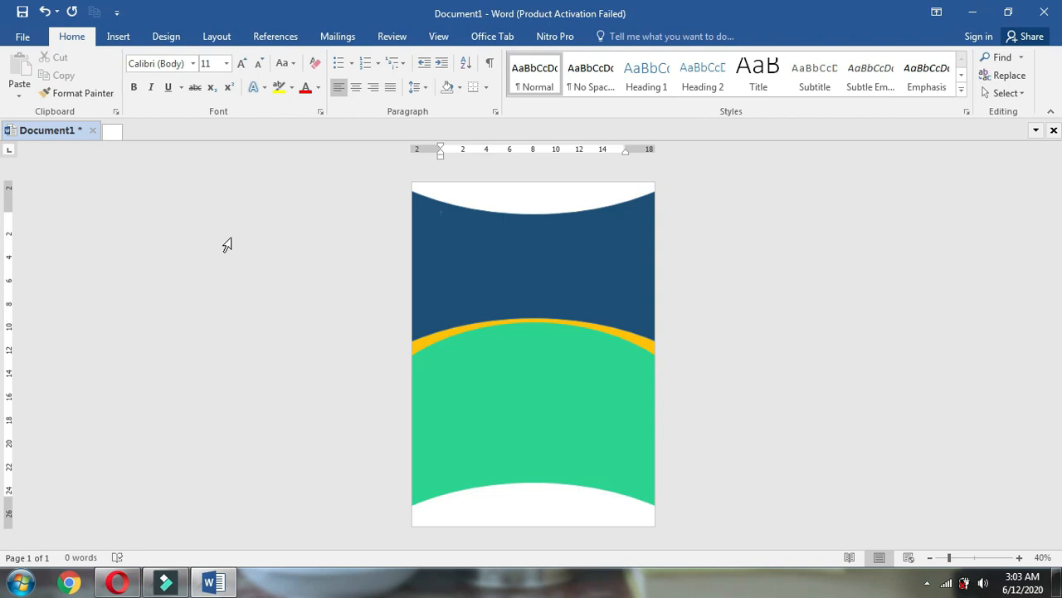
Insert the picture anak-sekolah from the Membuat FLYER di Office WORD folder and place it in front of text
left_click(115, 37)
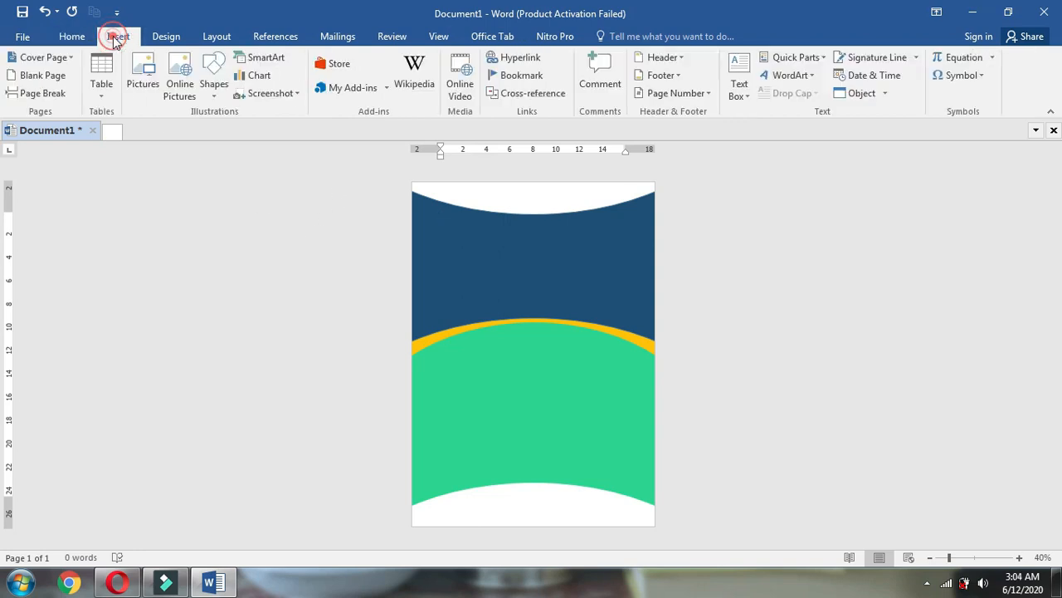
left_click(146, 73)
left_click(91, 335)
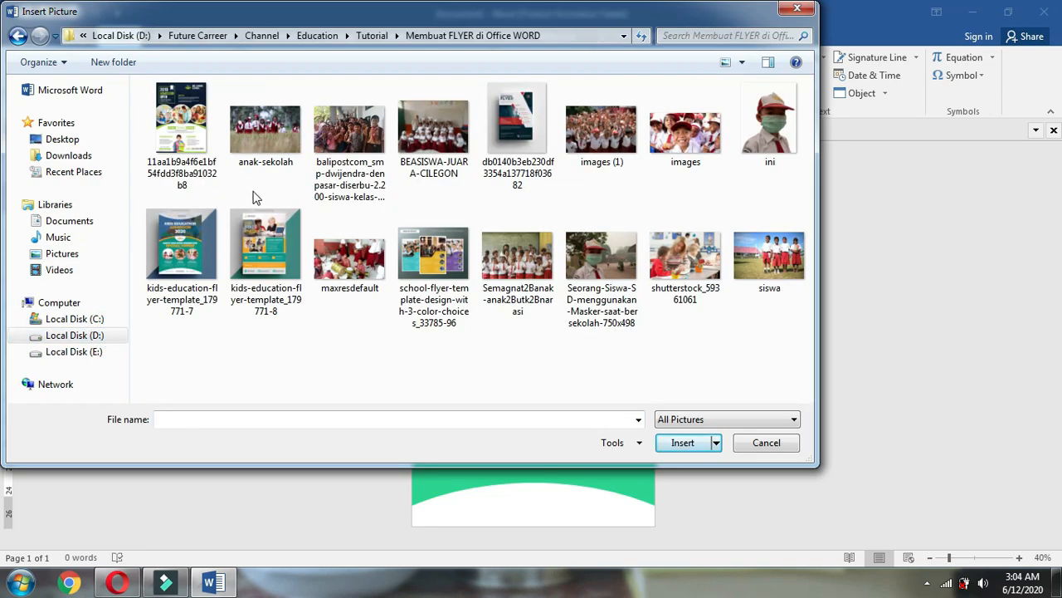
left_click(266, 131)
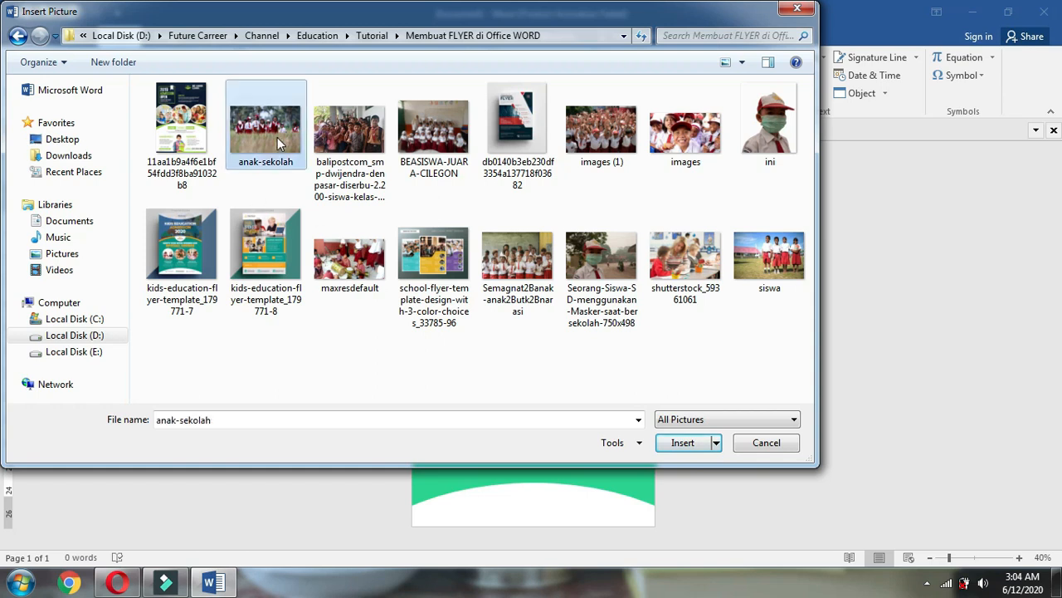
left_click(675, 446)
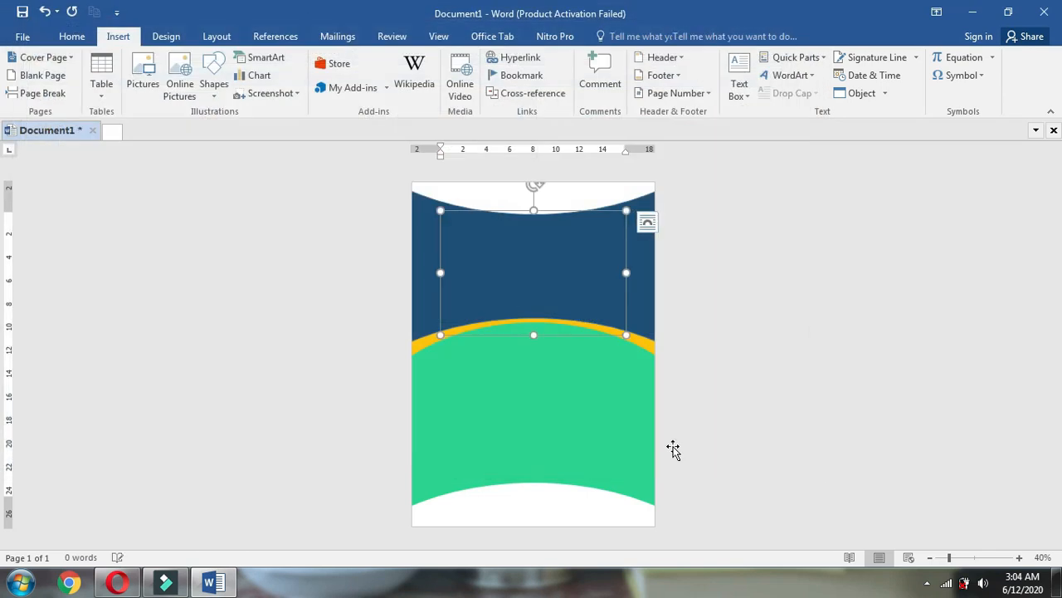
left_click(648, 223)
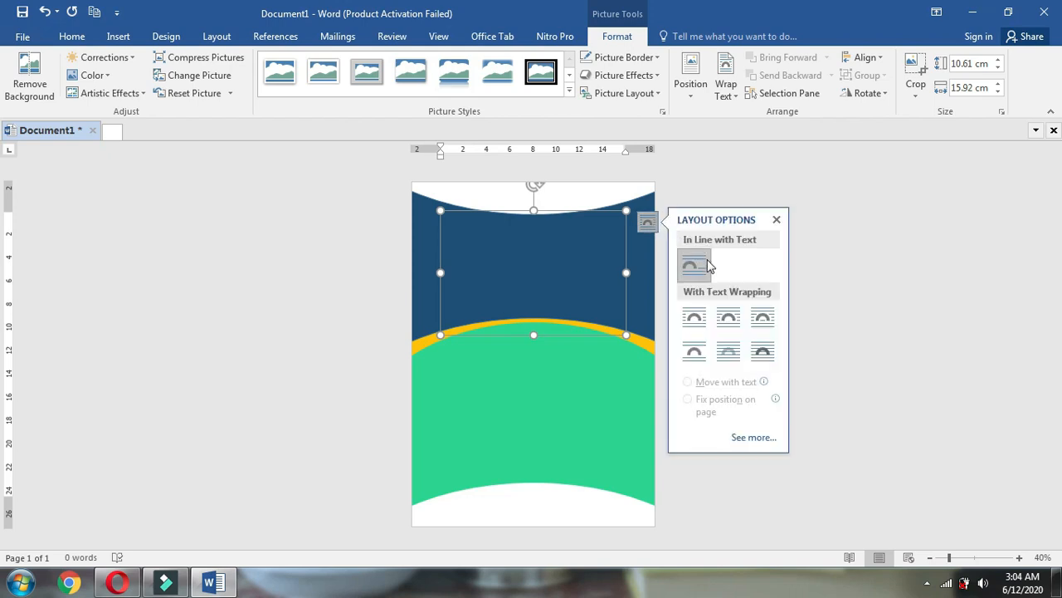
left_click(764, 357)
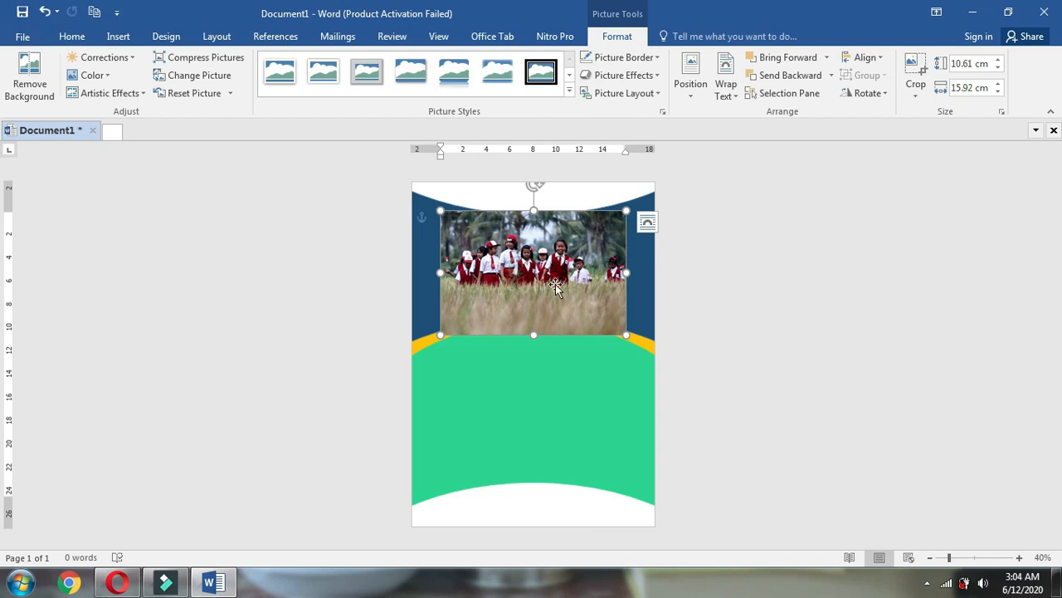
Move the photo over the blue banner and enlarge it to about 16.2 cm high and 24.3 cm wide, covering the page width
scroll(544, 264, "up", 4)
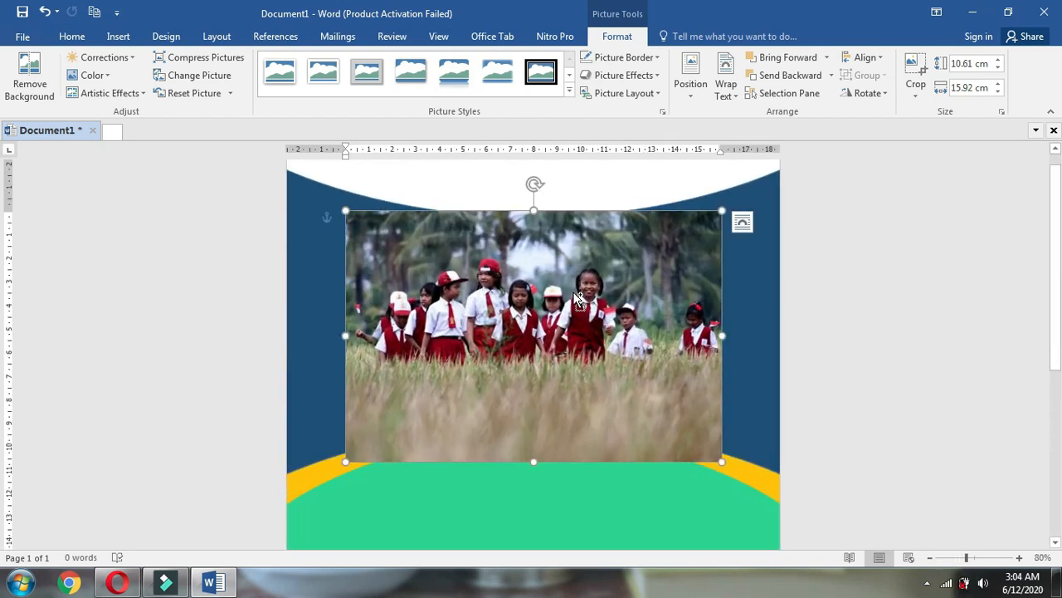
scroll(555, 393, "up", 1)
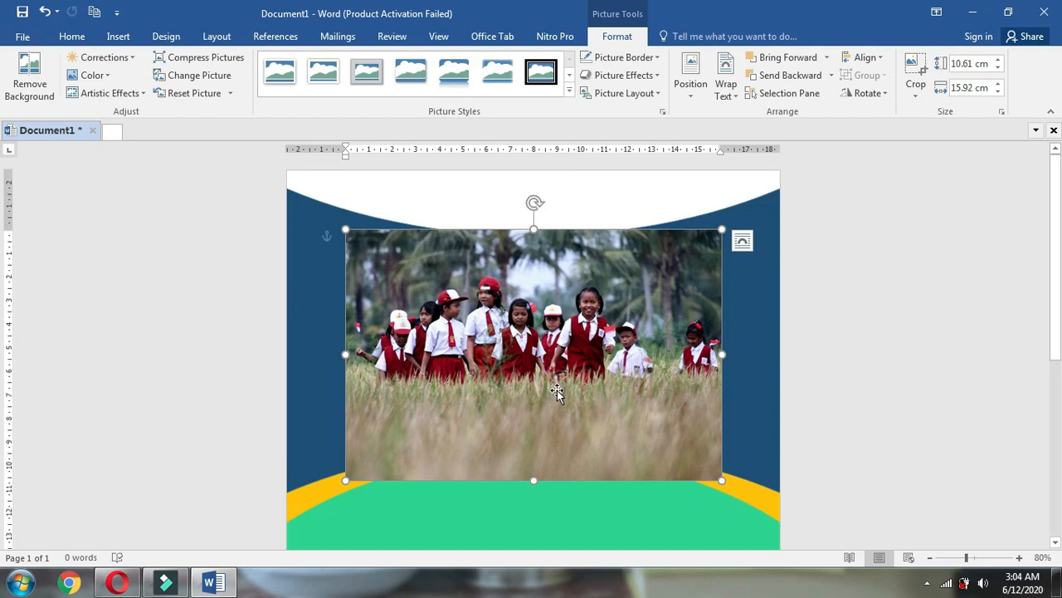
left_click_drag(557, 390, 495, 336)
left_click_drag(663, 429, 758, 513)
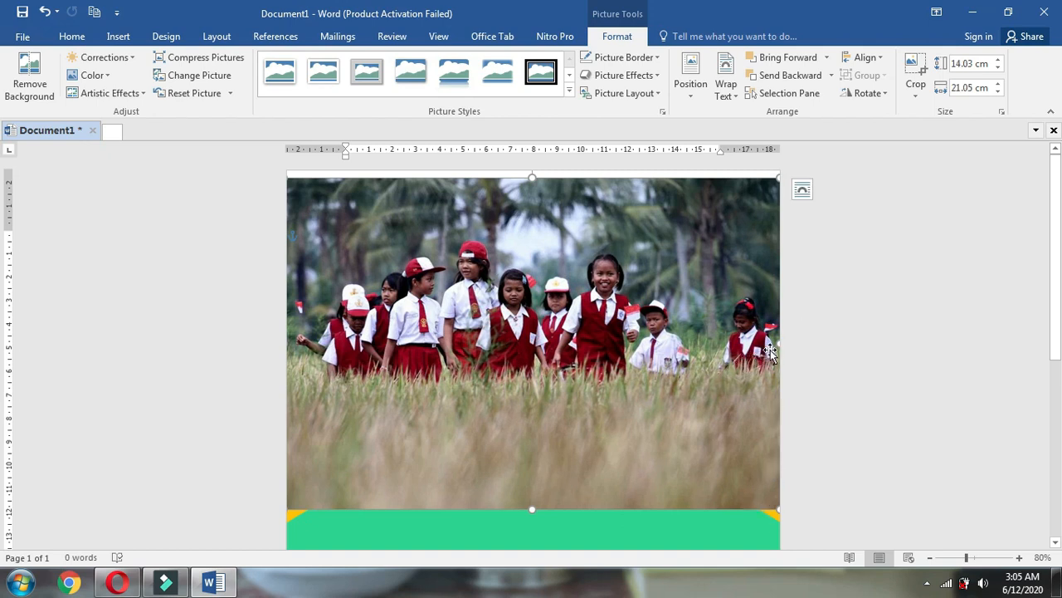
left_click_drag(780, 510, 809, 545)
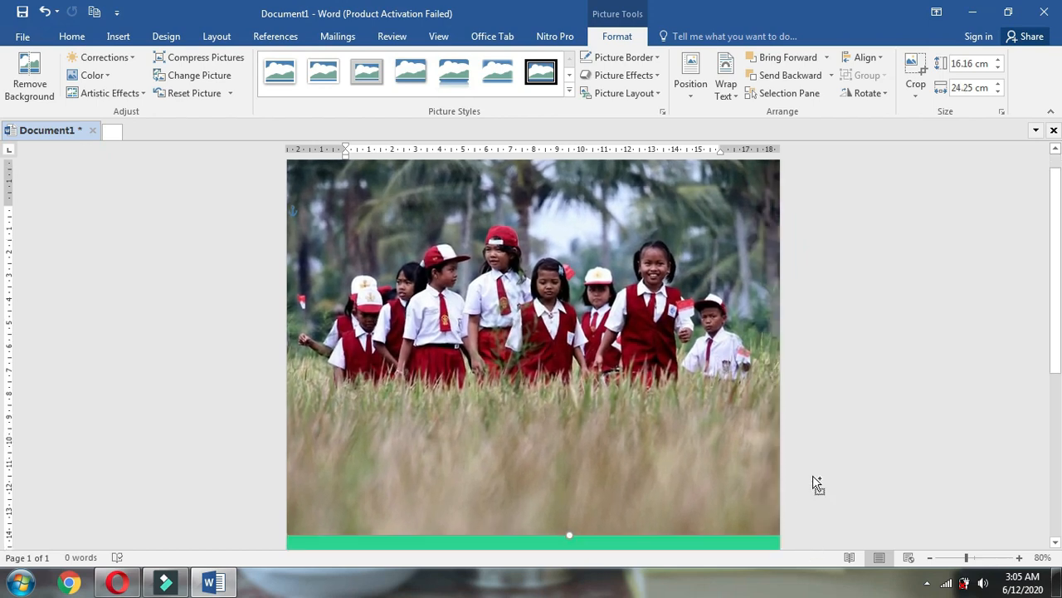
Send the photo backward behind the green, orange and upper white ellipses, keeping it in front of the blue rectangle
scroll(811, 484, "down", 1)
scroll(628, 328, "down", 1)
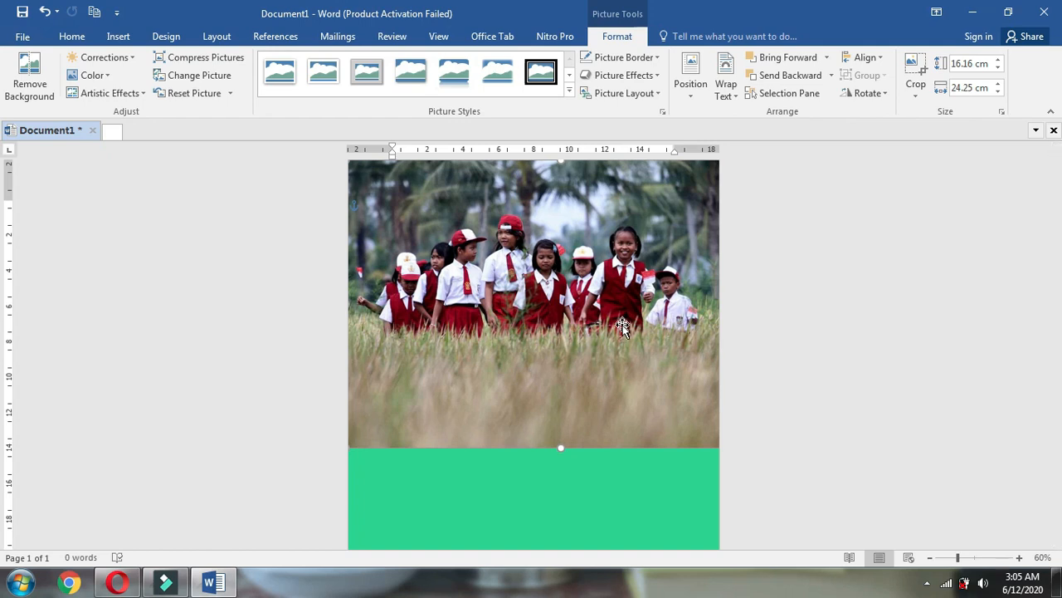
scroll(618, 401, "up", 1)
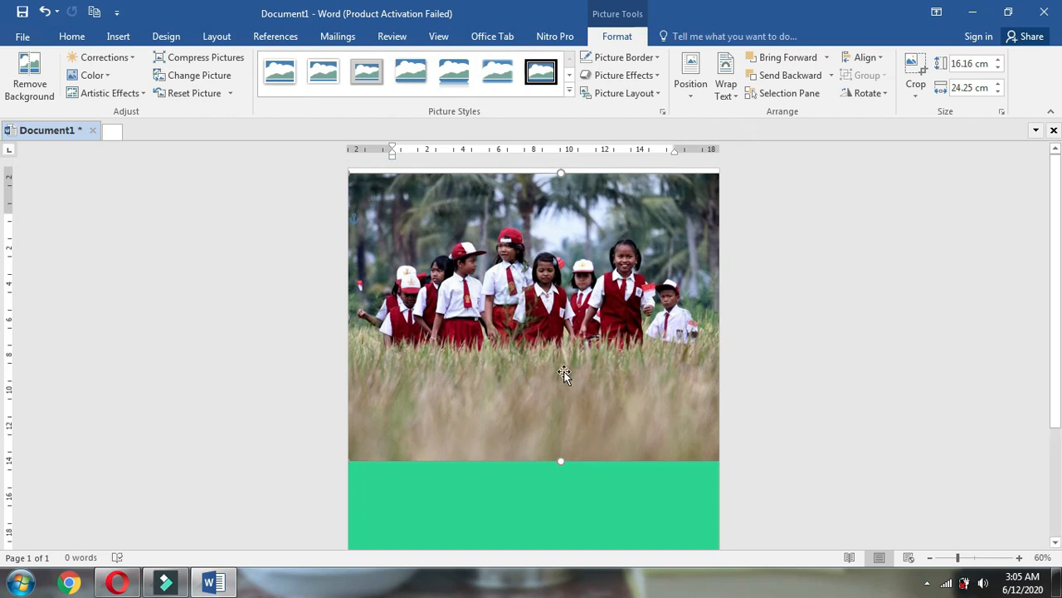
left_click(793, 79)
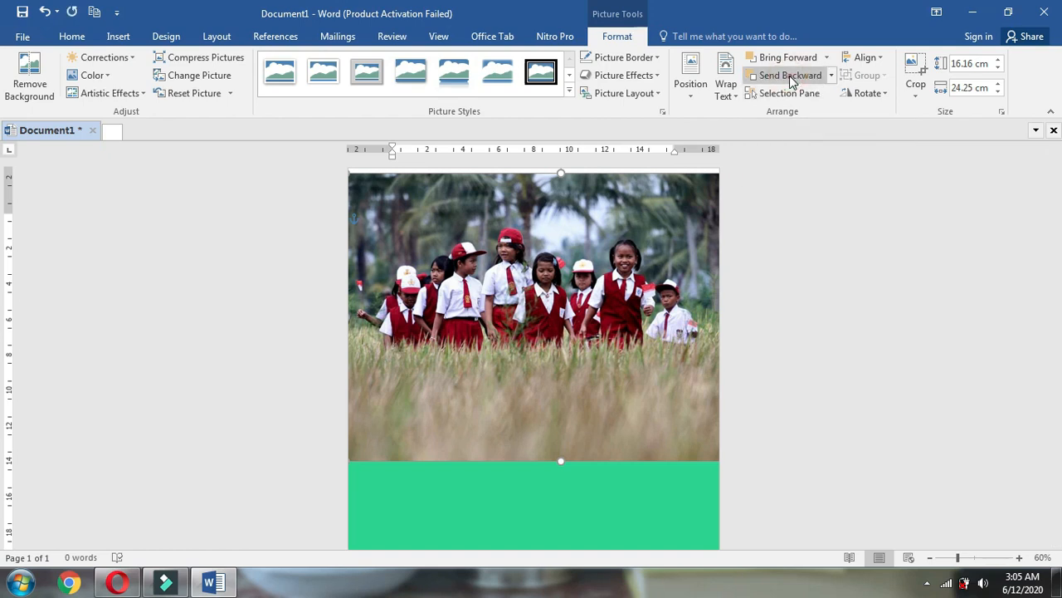
left_click(792, 79)
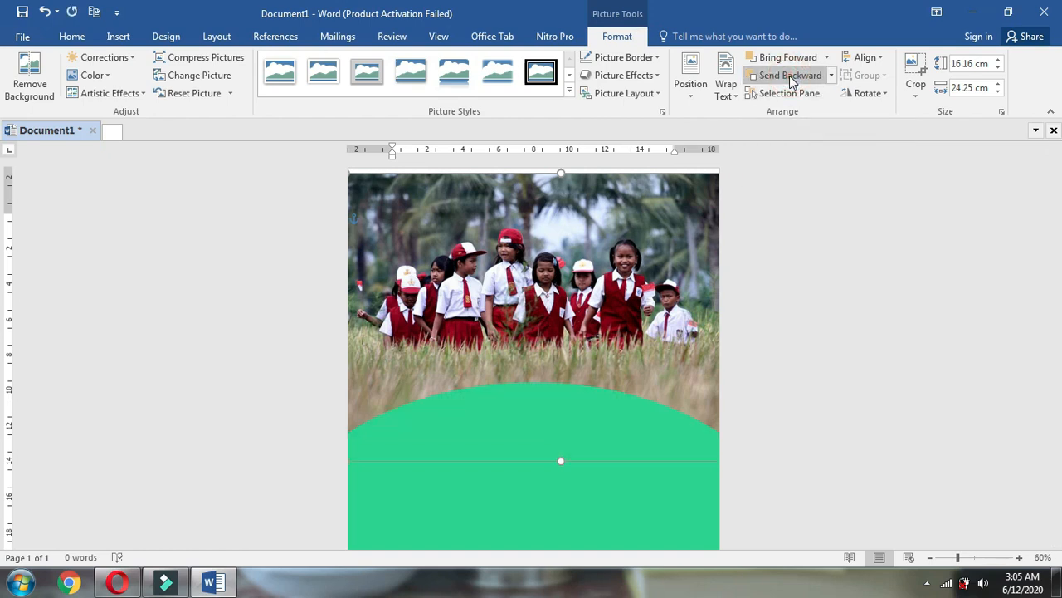
left_click(793, 78)
left_click(792, 79)
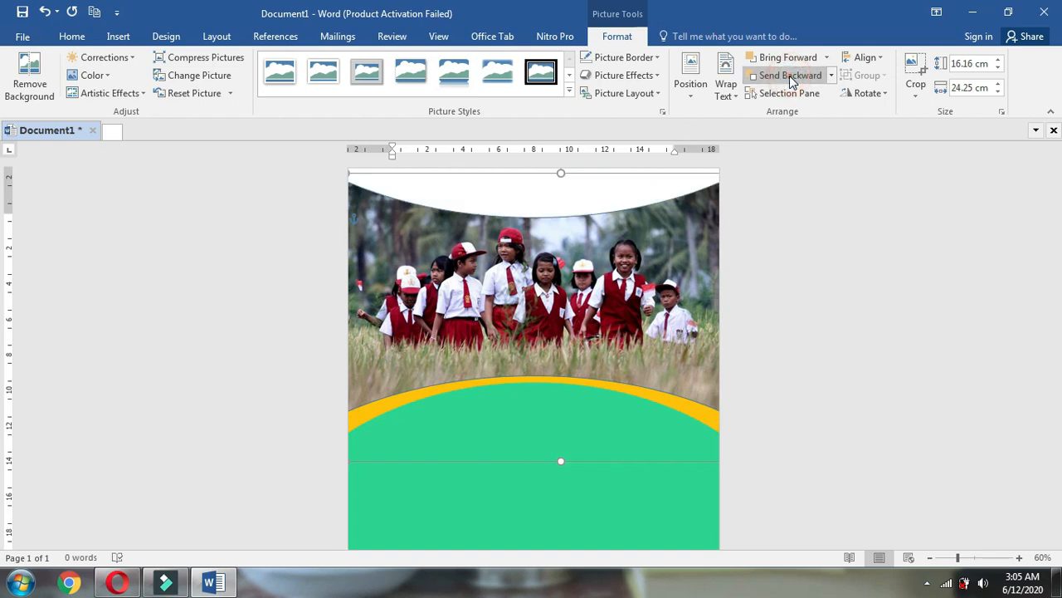
Send the photo behind the blue rectangle and set the rectangle's solid fill transparency to 30%
left_click(793, 79)
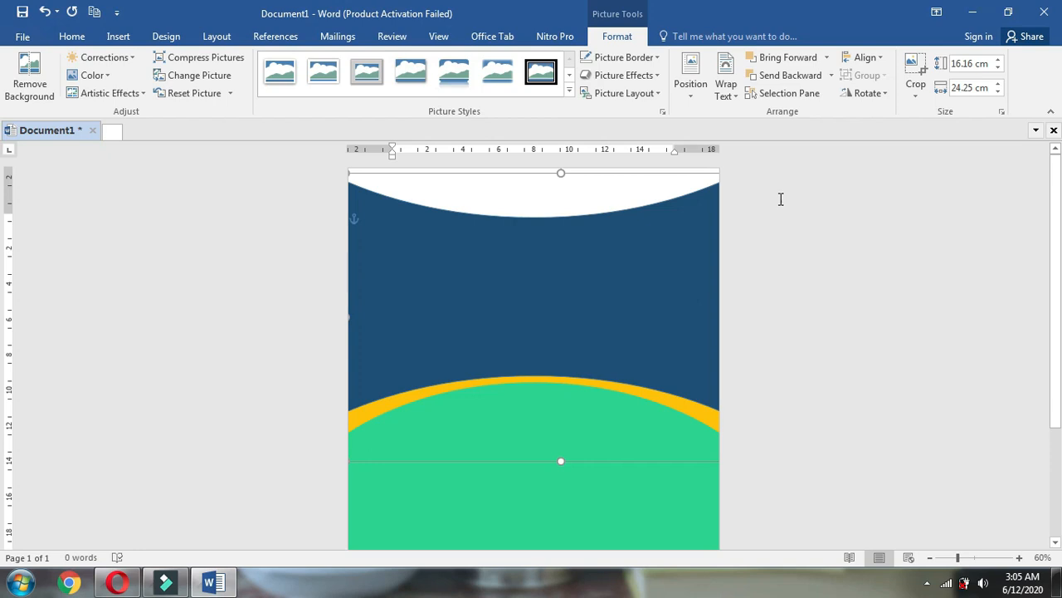
left_click(437, 309)
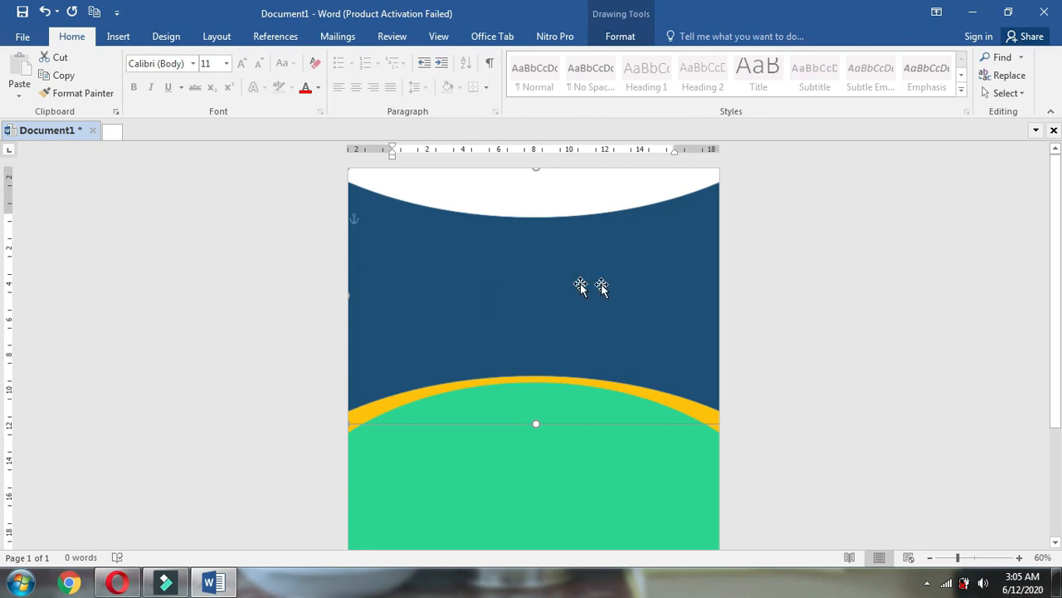
right_click(450, 262)
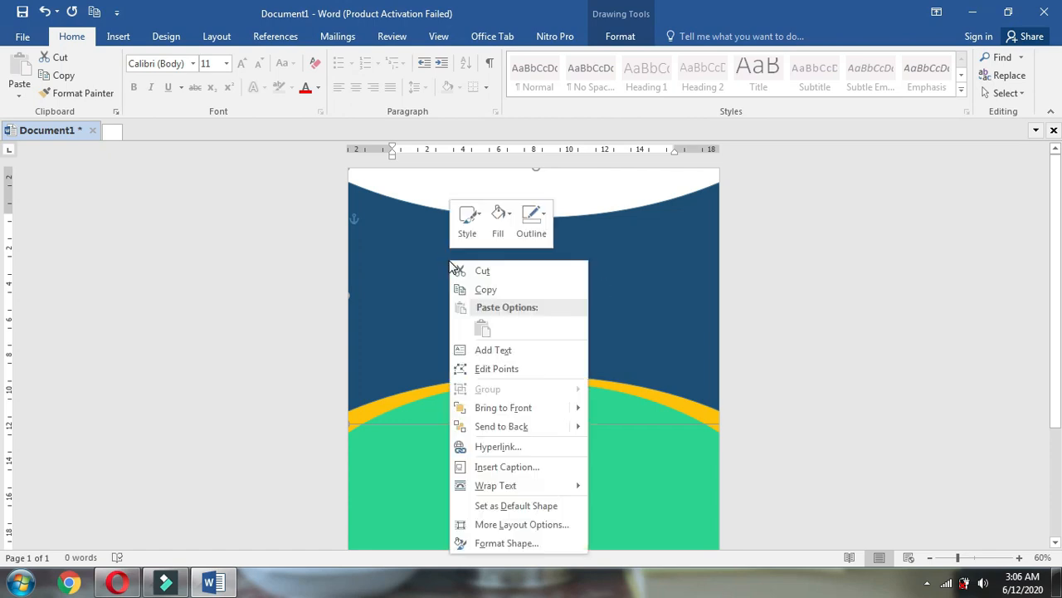
left_click(524, 544)
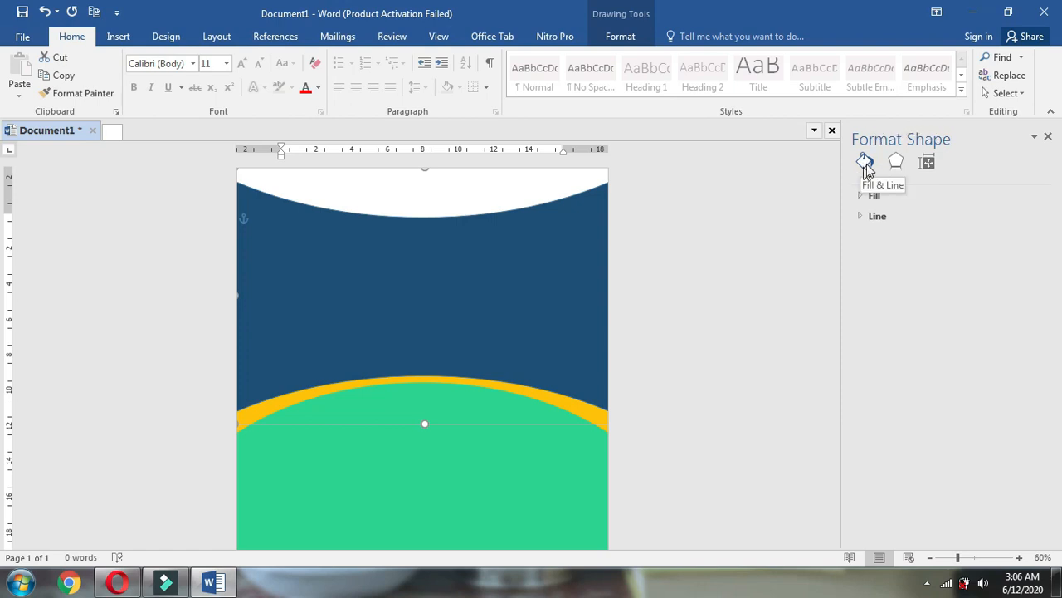
left_click(874, 196)
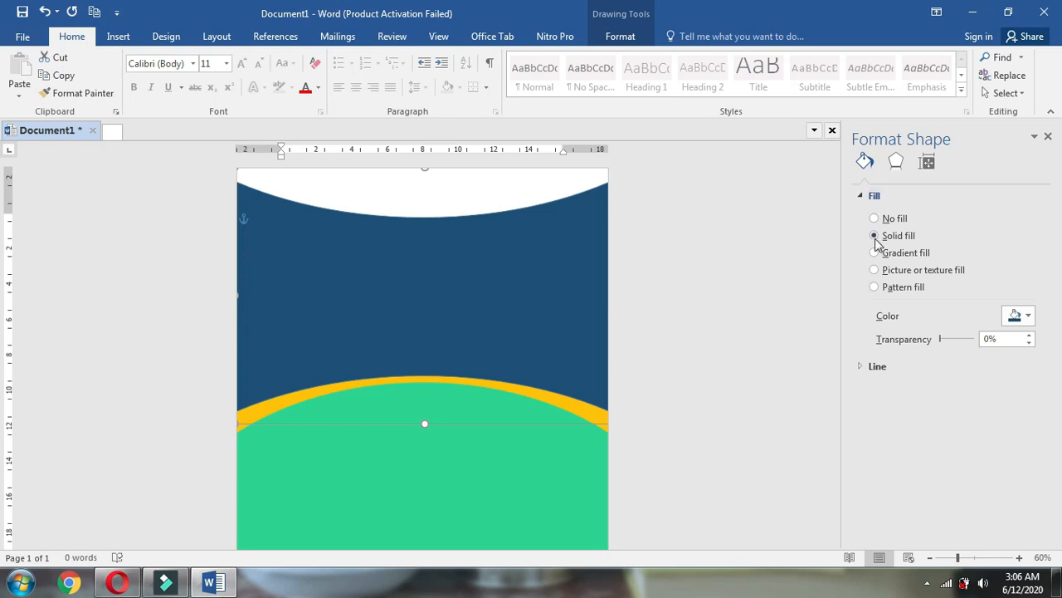
left_click(875, 237)
left_click(987, 339)
type("3")
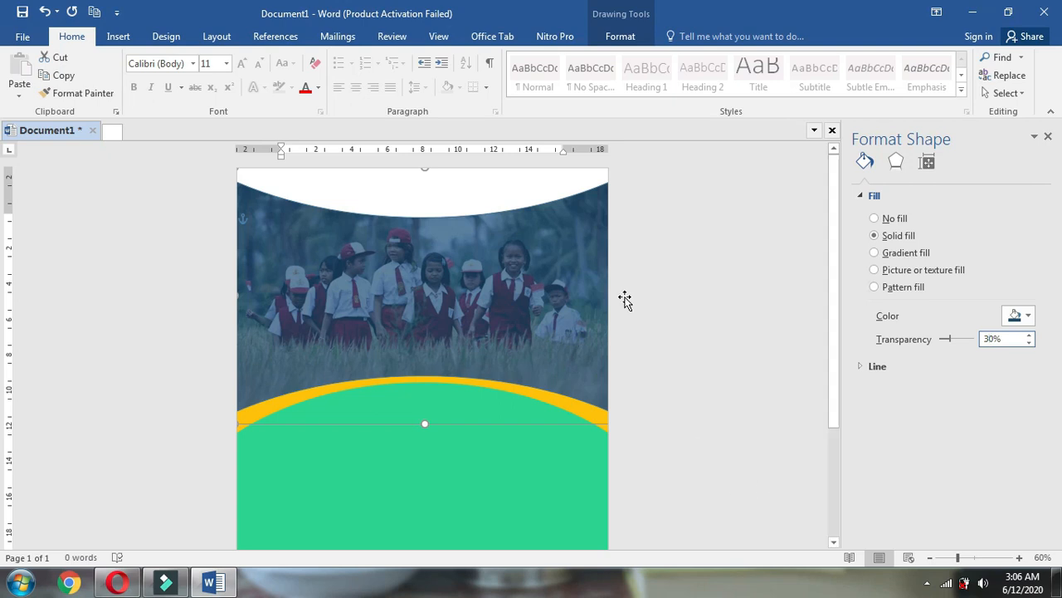
Set the upper white ellipse's fill transparency to 30% and close the formatting pane
left_click(421, 191)
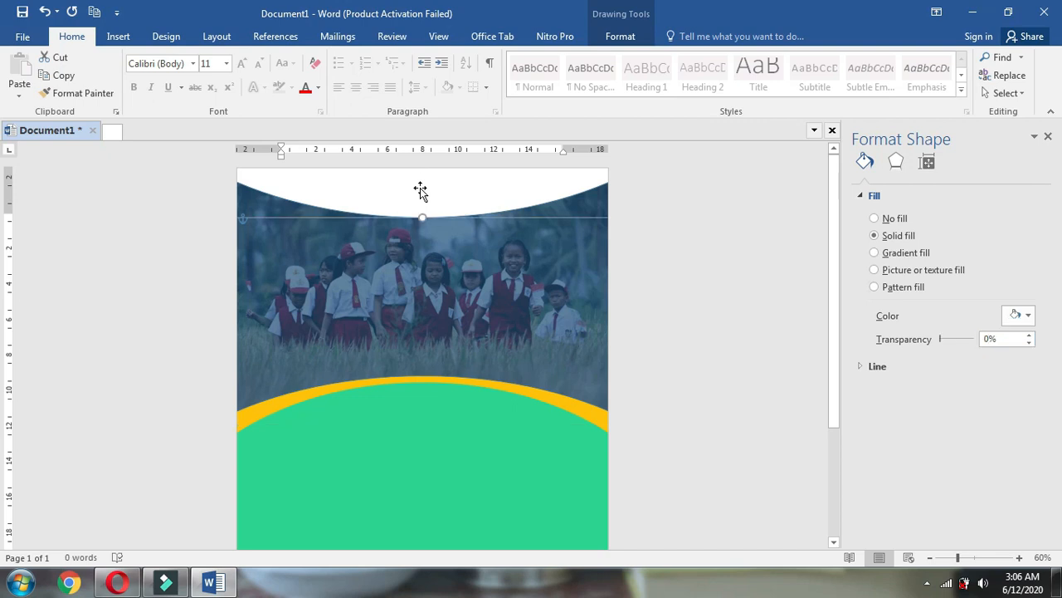
left_click(986, 338)
type("30")
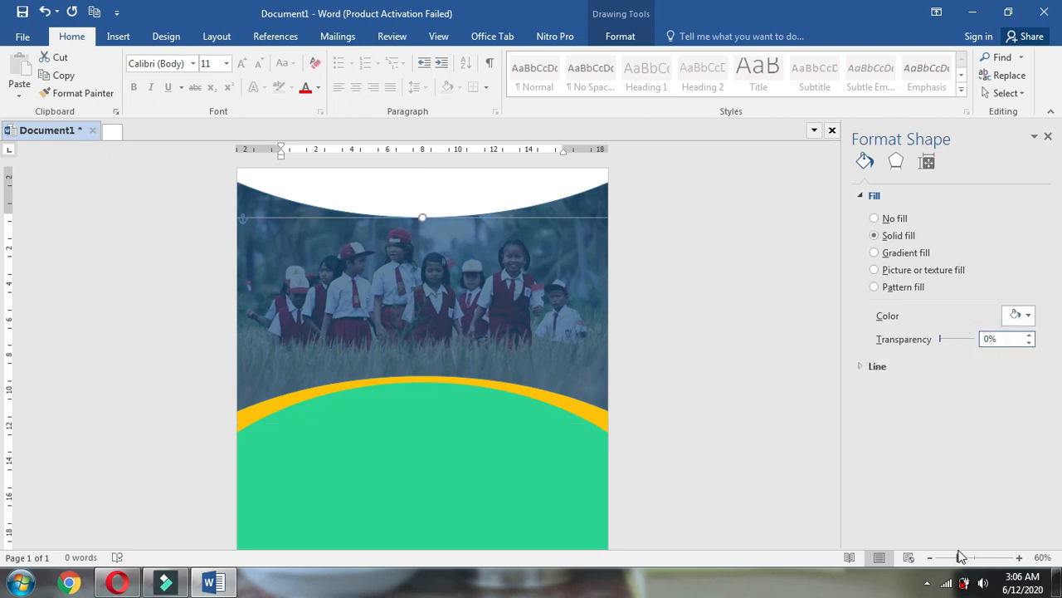
left_click(676, 310)
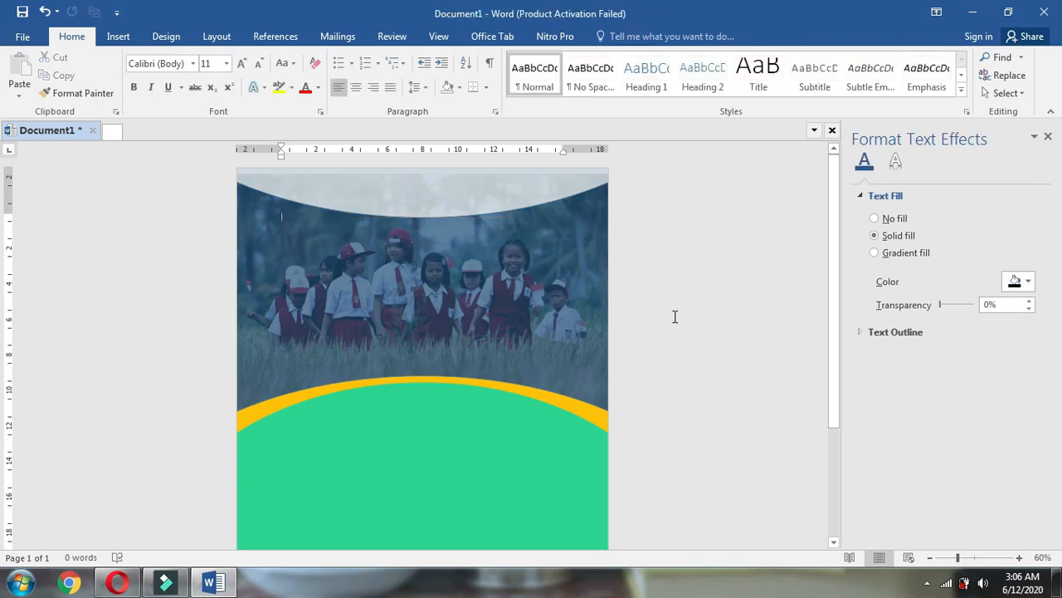
left_click(1049, 138)
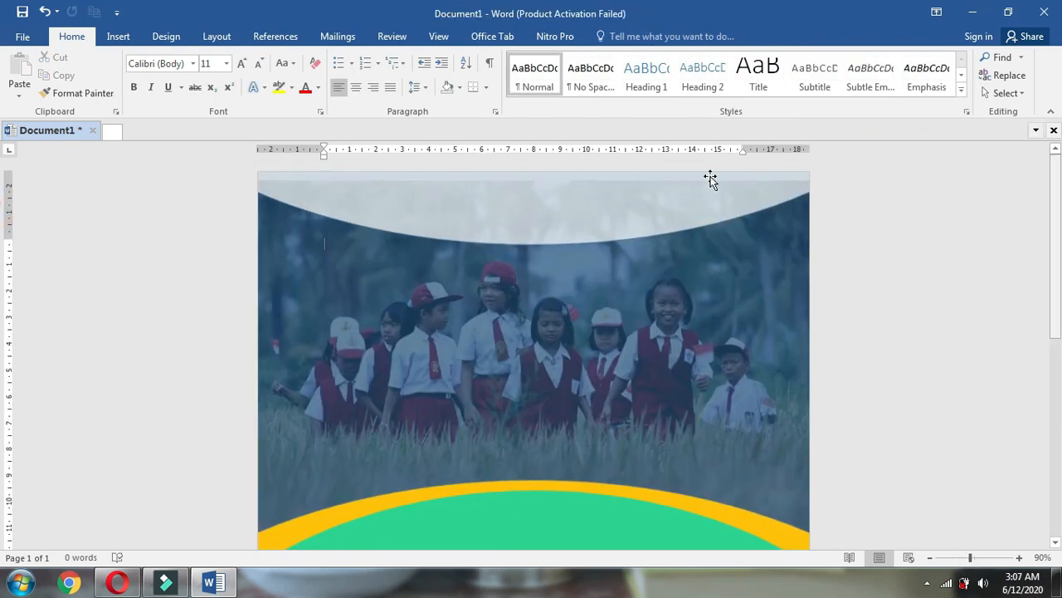
Shift the blue overlay aside, stretch the photo up to the page's top edge, and move the overlay back over it
left_click(435, 178)
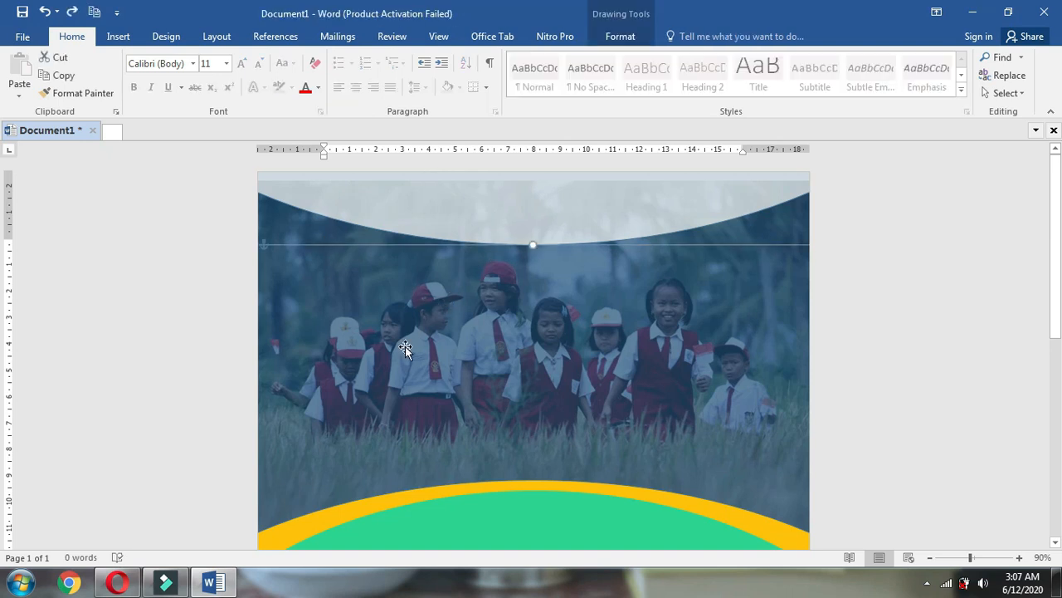
left_click(322, 346)
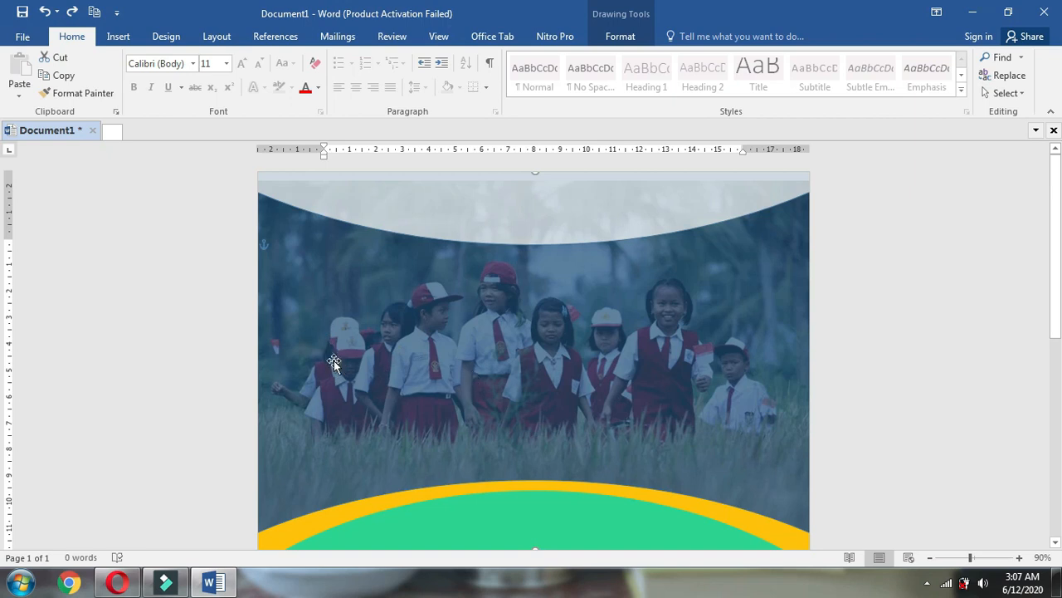
left_click_drag(334, 360, 410, 369)
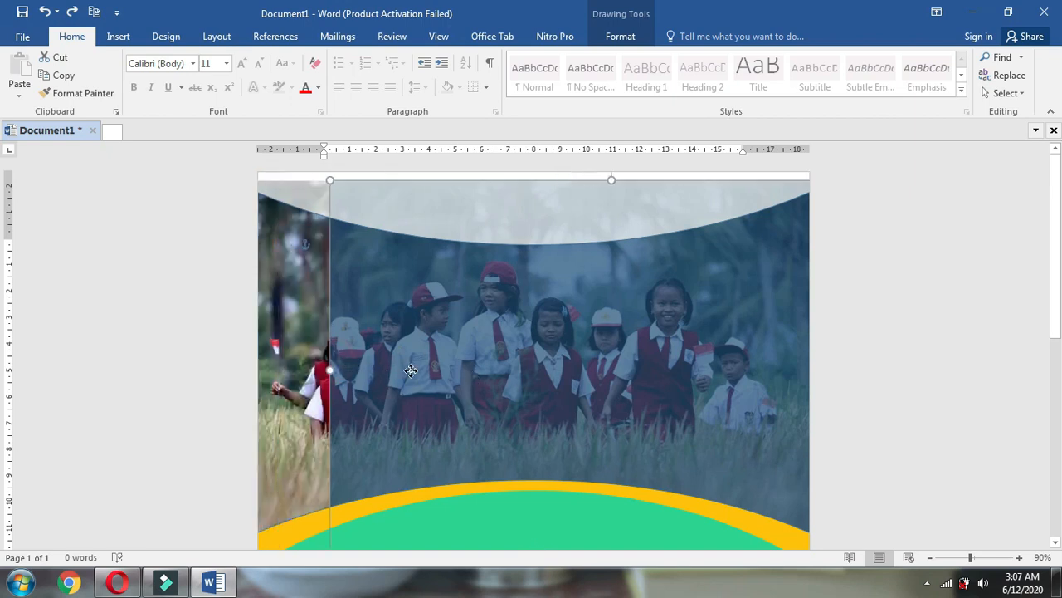
left_click(285, 332)
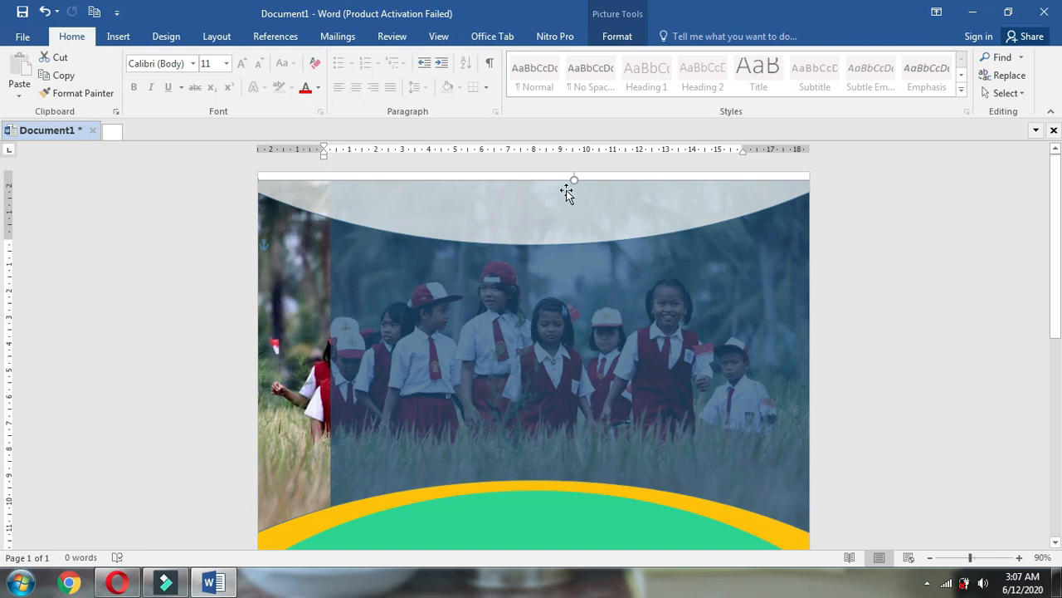
left_click_drag(576, 176, 576, 169)
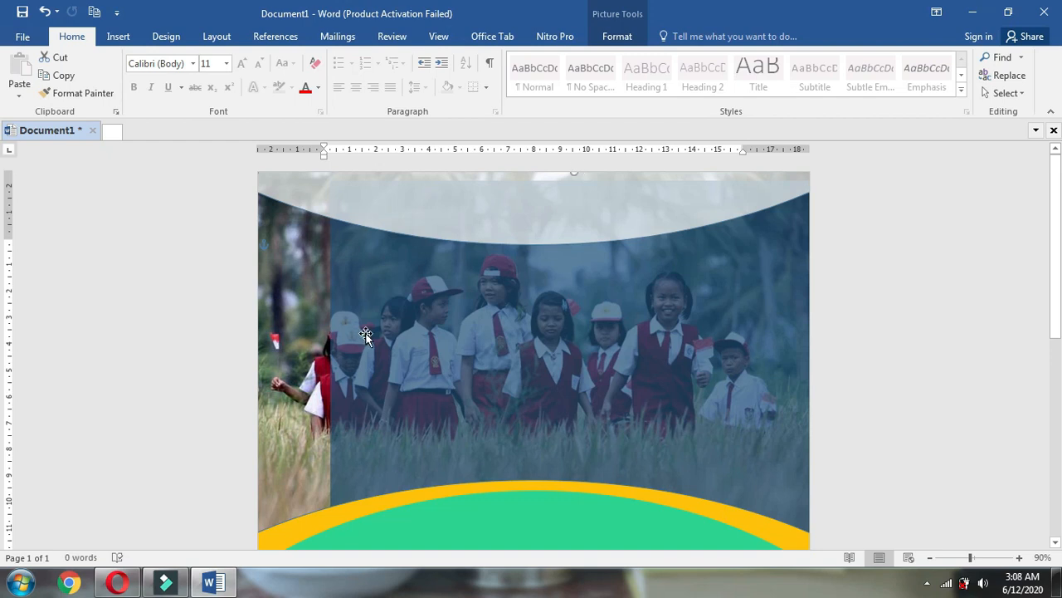
left_click(509, 351)
left_click_drag(509, 351, 445, 342)
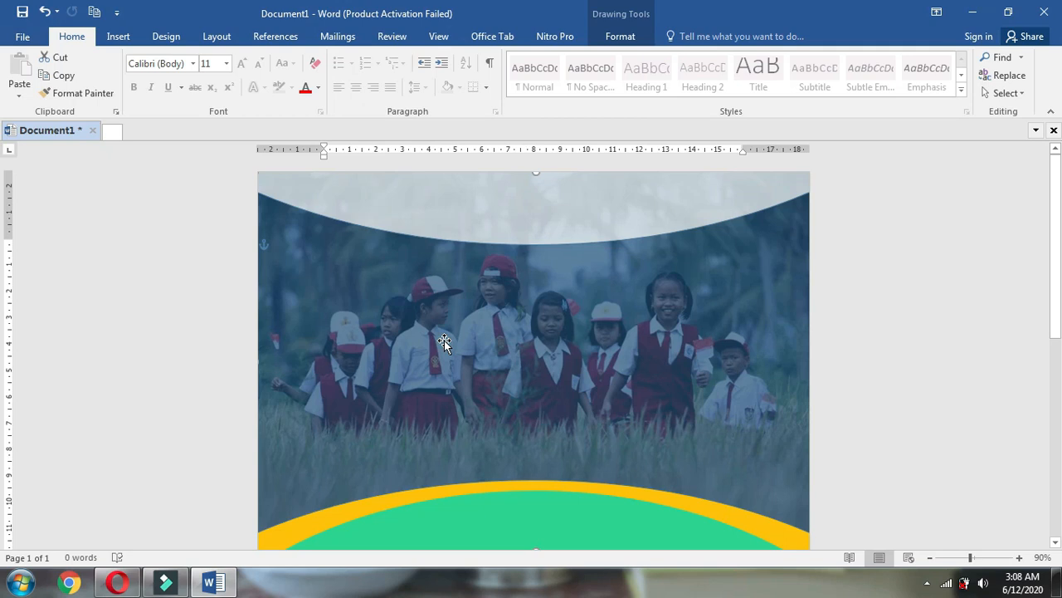
Insert the picture NEW LOGO from the Channel folder and place it in front of text
scroll(763, 344, "down", 3)
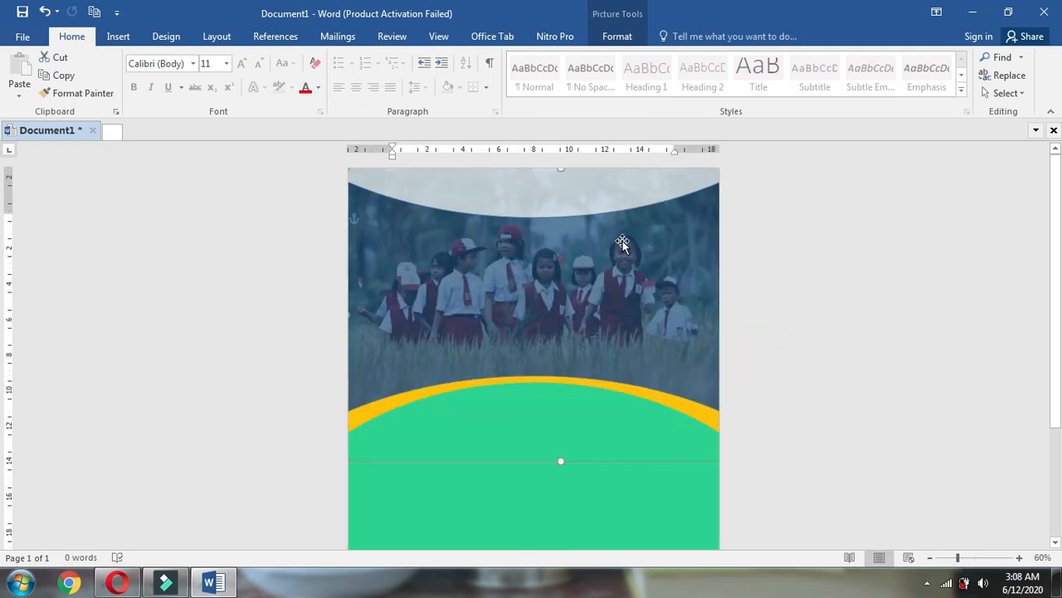
left_click(118, 36)
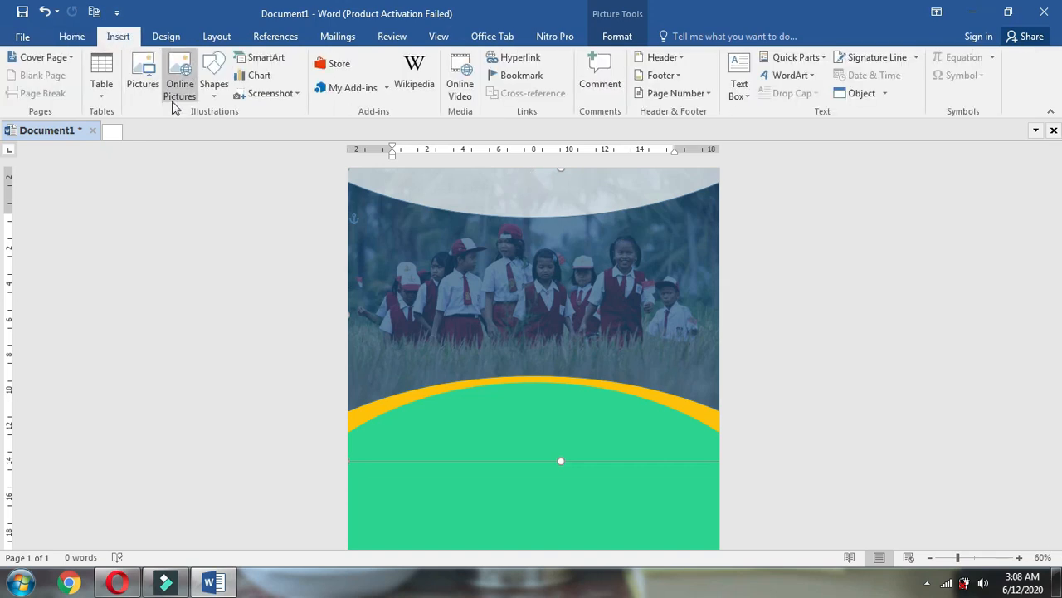
left_click(147, 95)
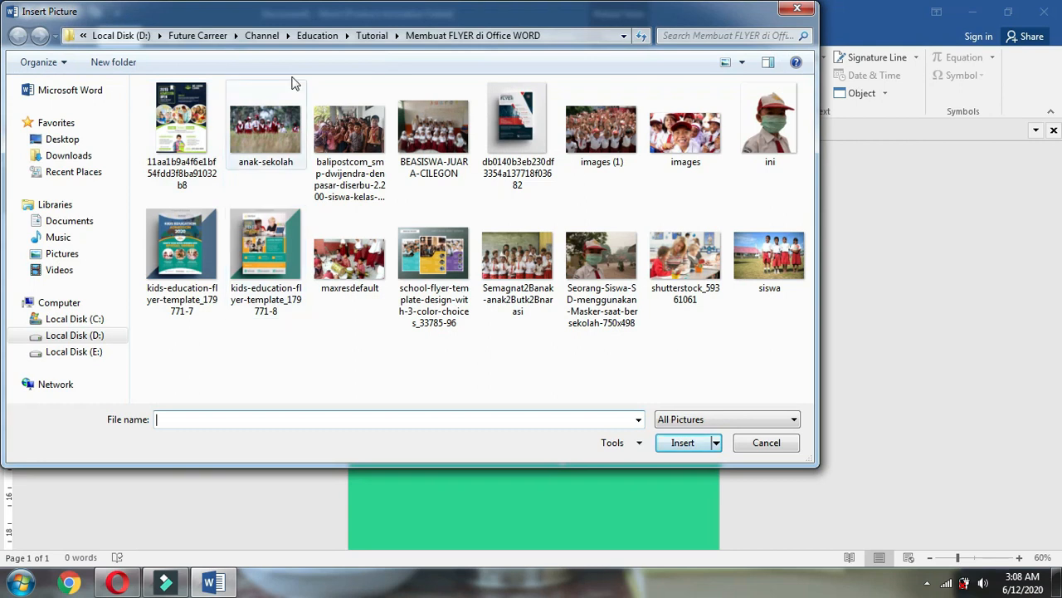
left_click(264, 37)
scroll(296, 266, "down", 5)
left_click(264, 249)
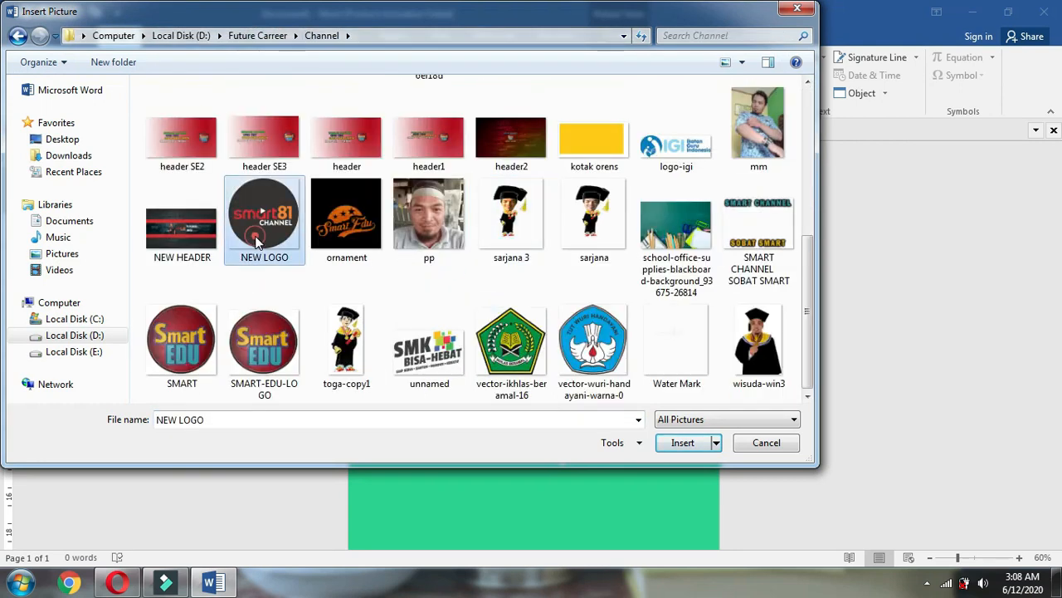
left_click(683, 442)
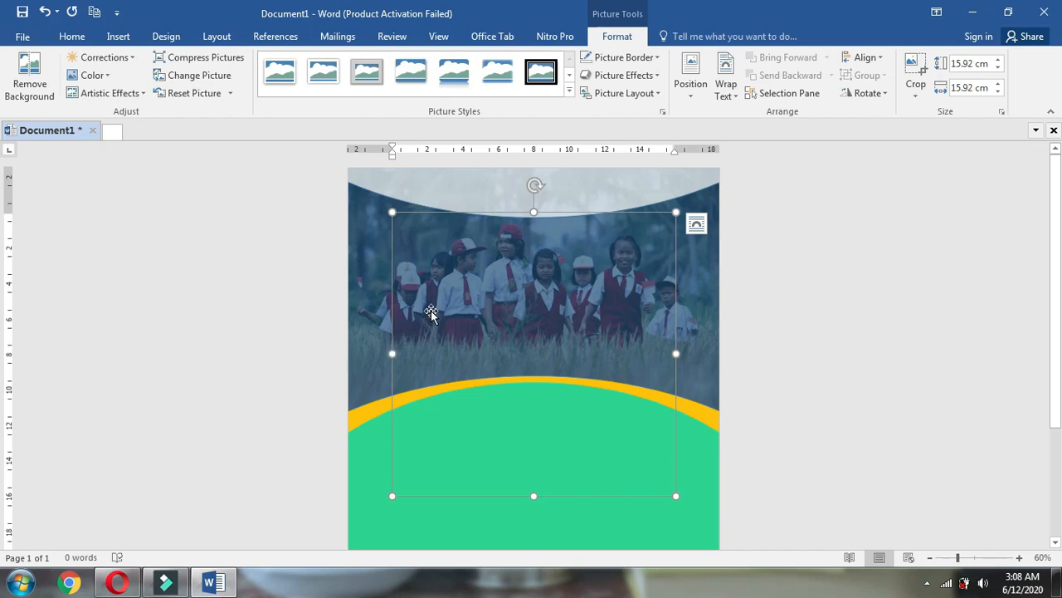
left_click(697, 226)
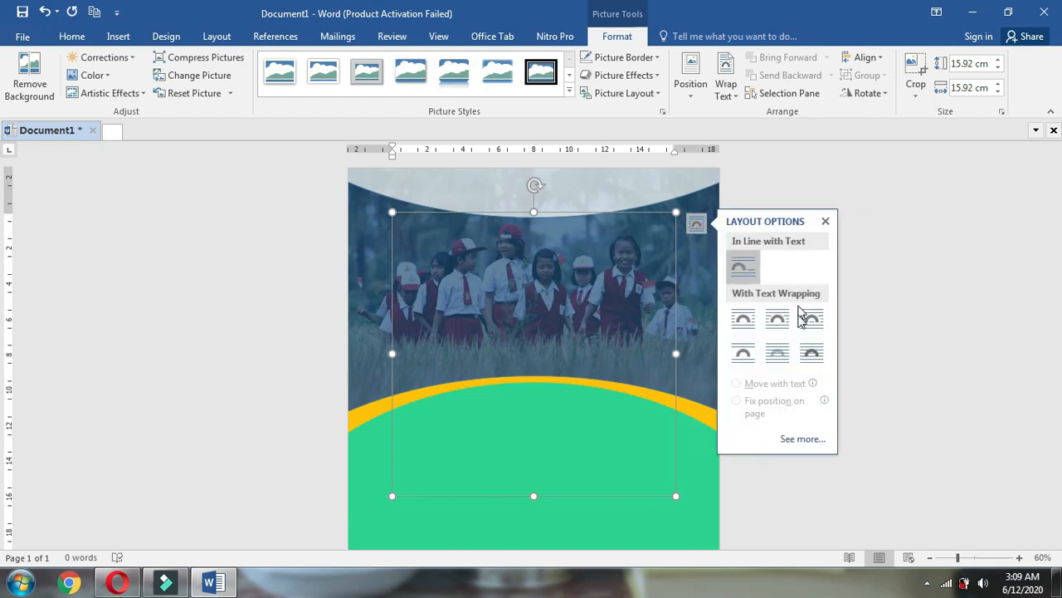
left_click(811, 353)
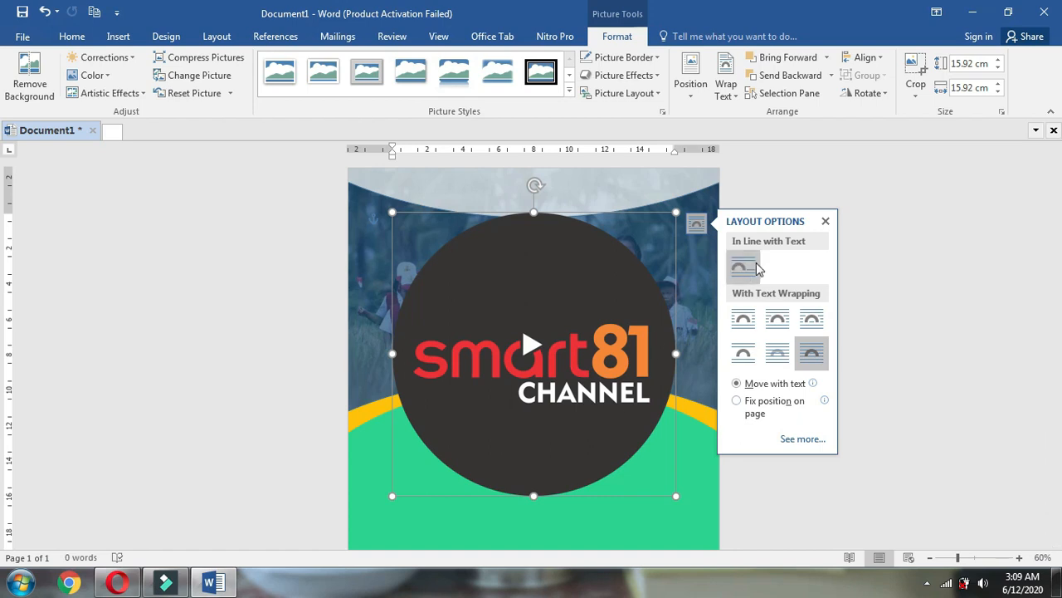
left_click(825, 221)
Shrink the logo to about 1.73 cm square and place it inside the upper white ellipse, left of center
left_click_drag(679, 498, 453, 224)
scroll(453, 225, "up", 3)
scroll(453, 224, "up", 4)
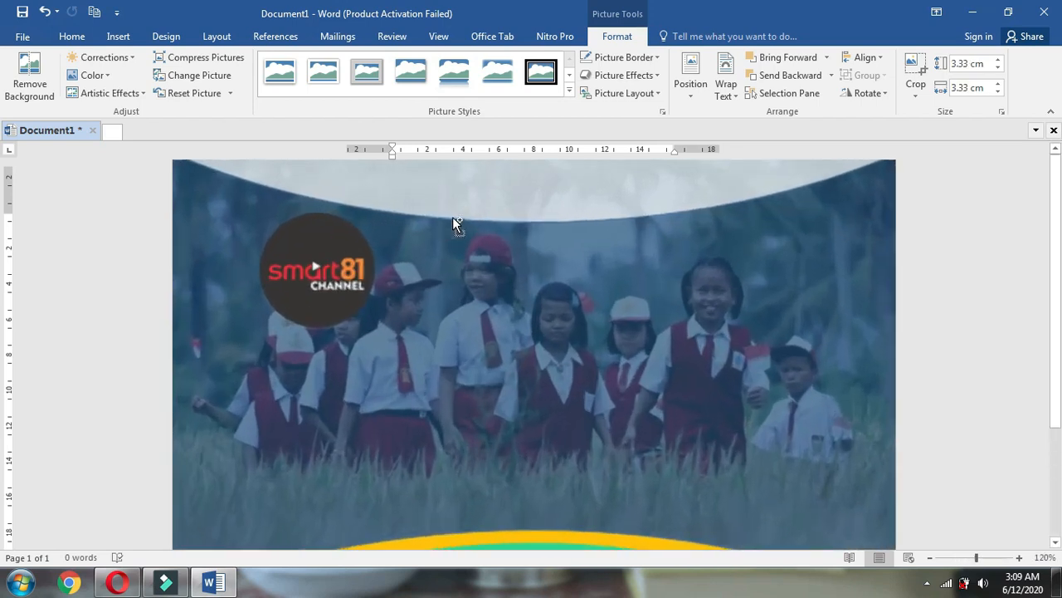
left_click_drag(325, 307, 485, 252)
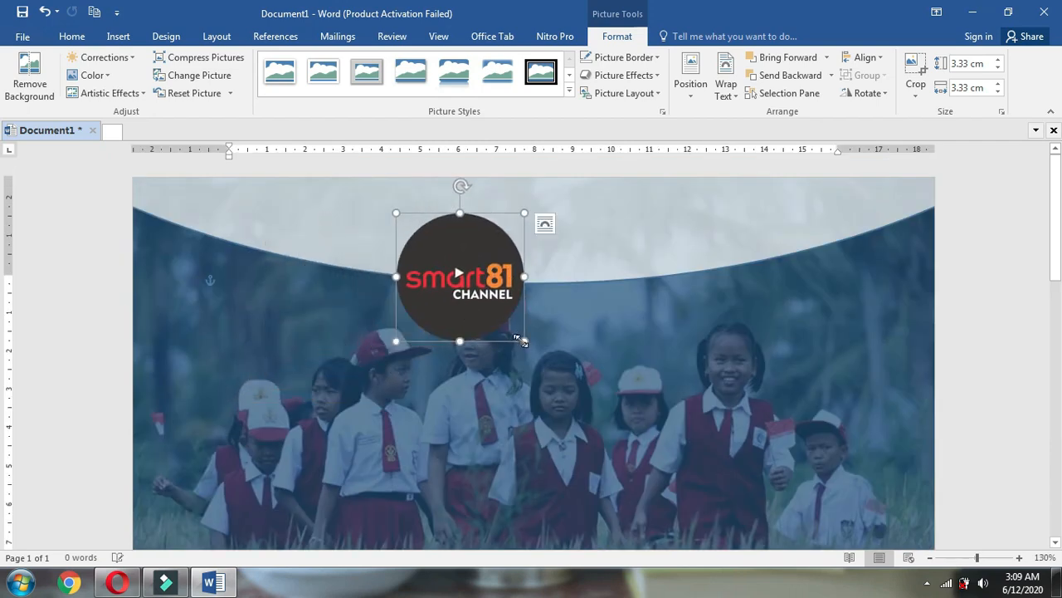
left_click_drag(525, 341, 436, 241)
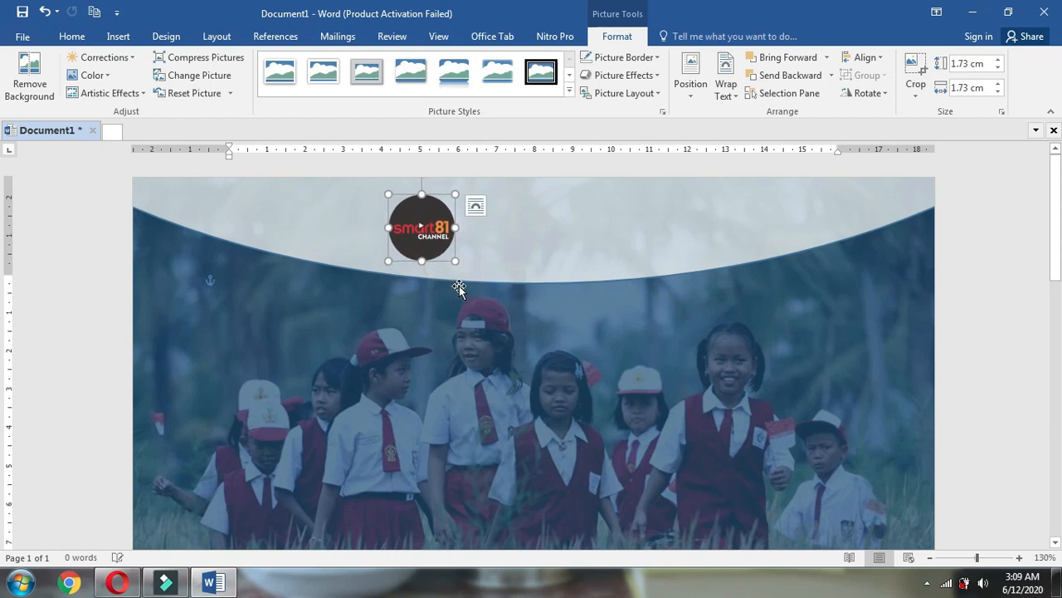
scroll(533, 292, "up", 6)
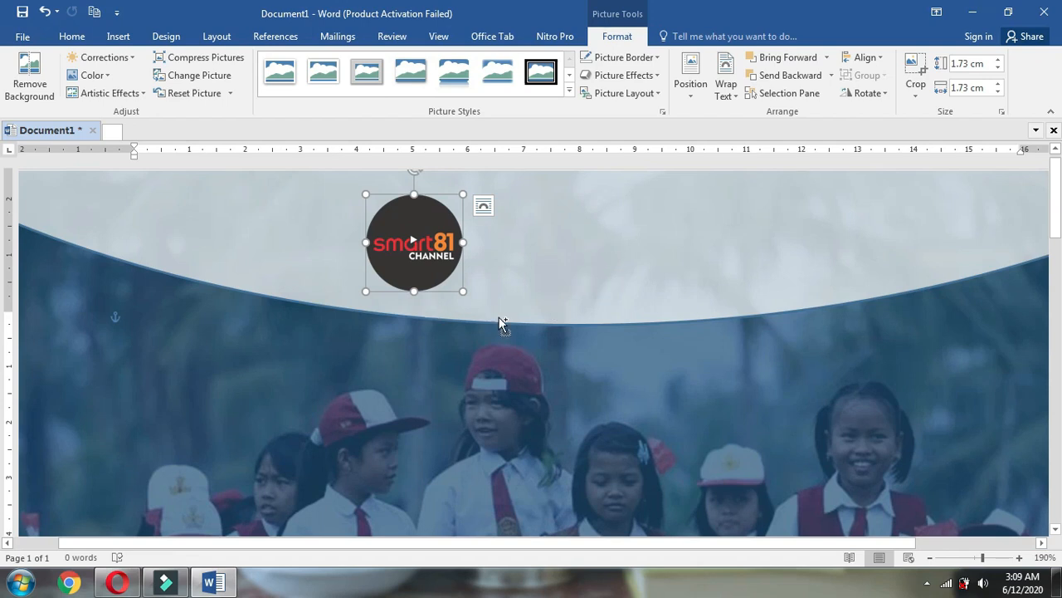
scroll(672, 304, "down", 5)
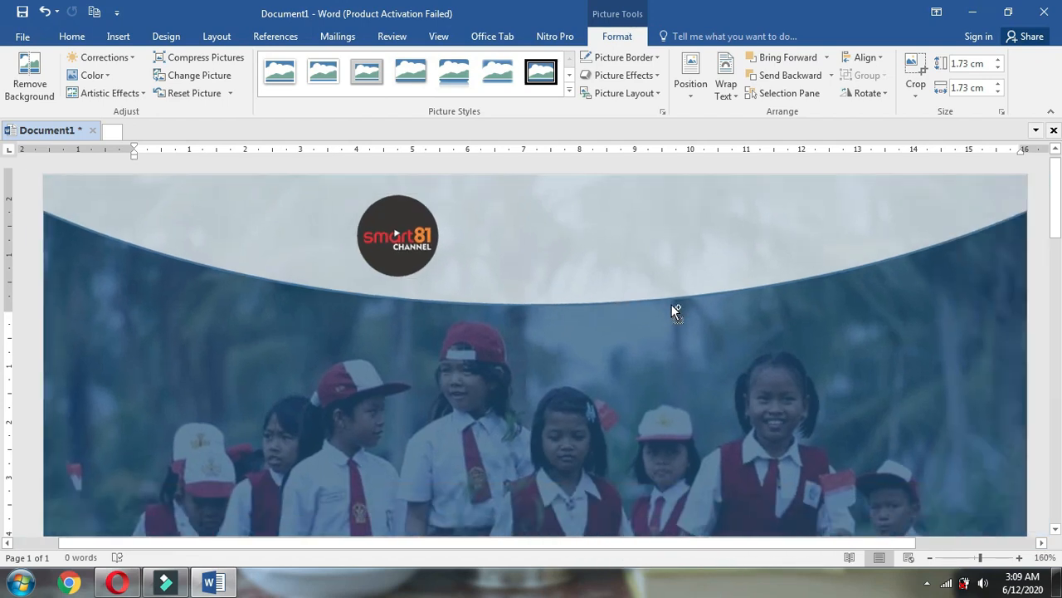
Remove the outline from the upper white ellipse
left_click(686, 222)
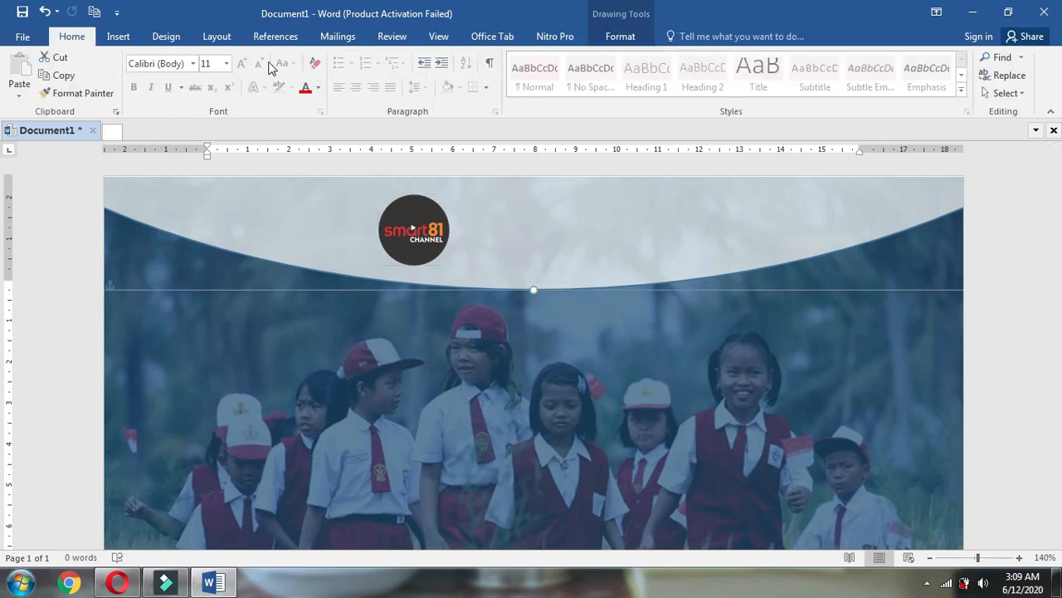
left_click(618, 40)
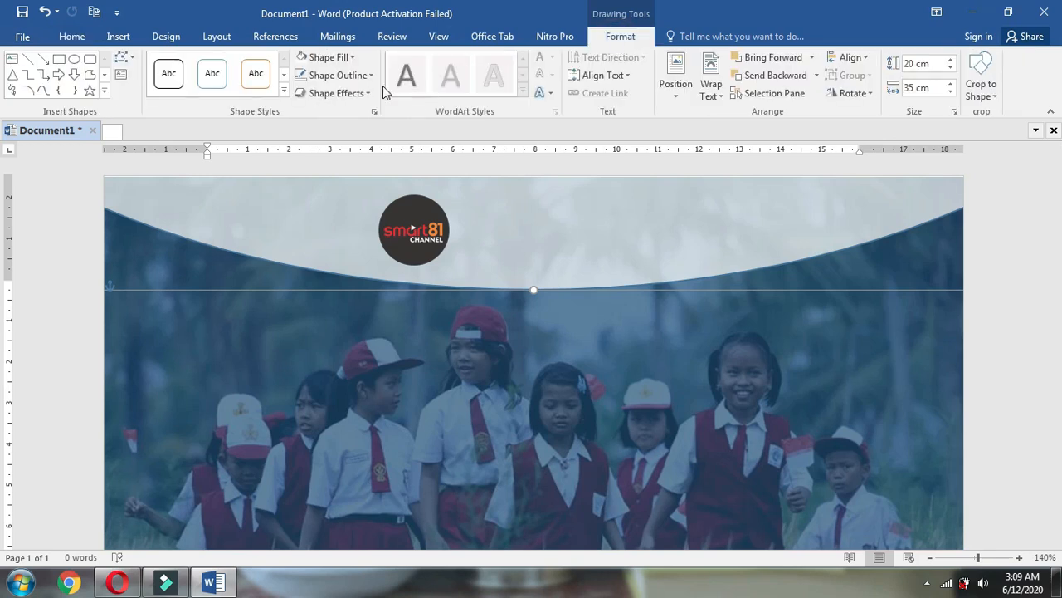
left_click(338, 76)
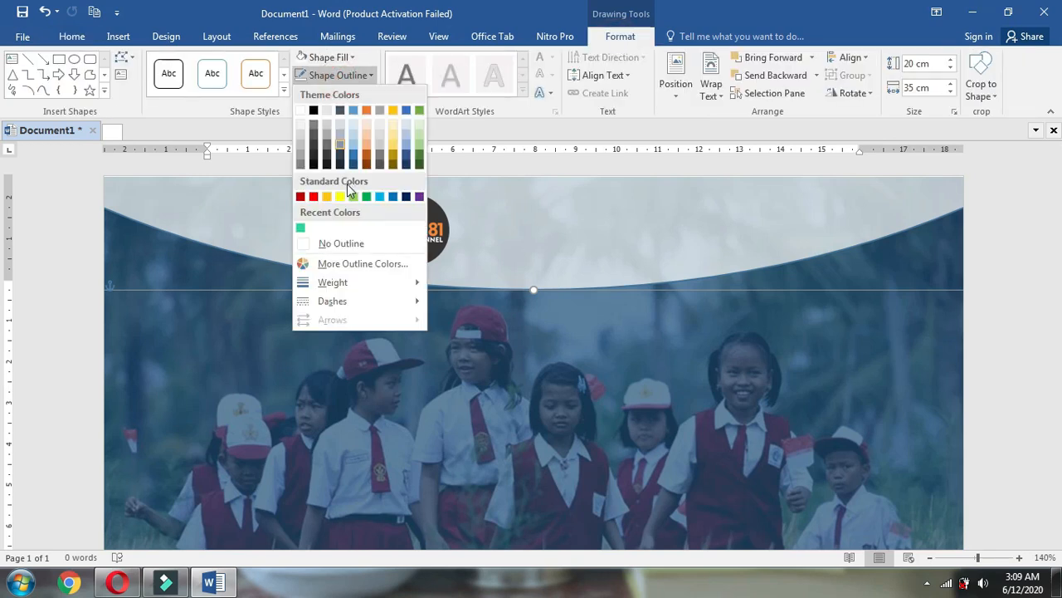
left_click(319, 242)
Remove the outline from the large orange ellipse behind the green one
scroll(626, 312, "down", 5)
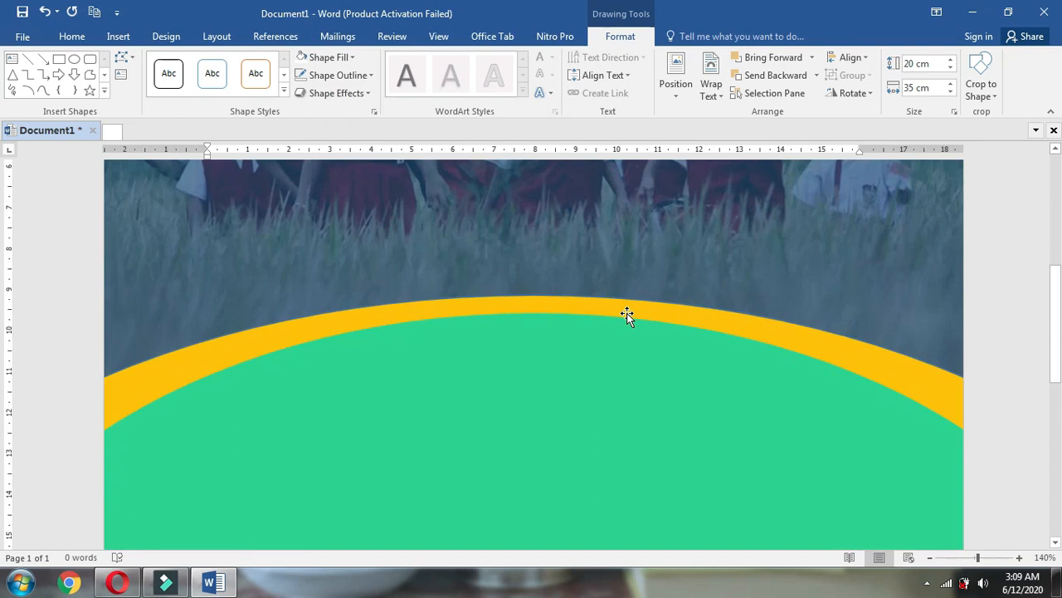
scroll(258, 345, "up", 4, "ctrl")
scroll(258, 344, "up", 10)
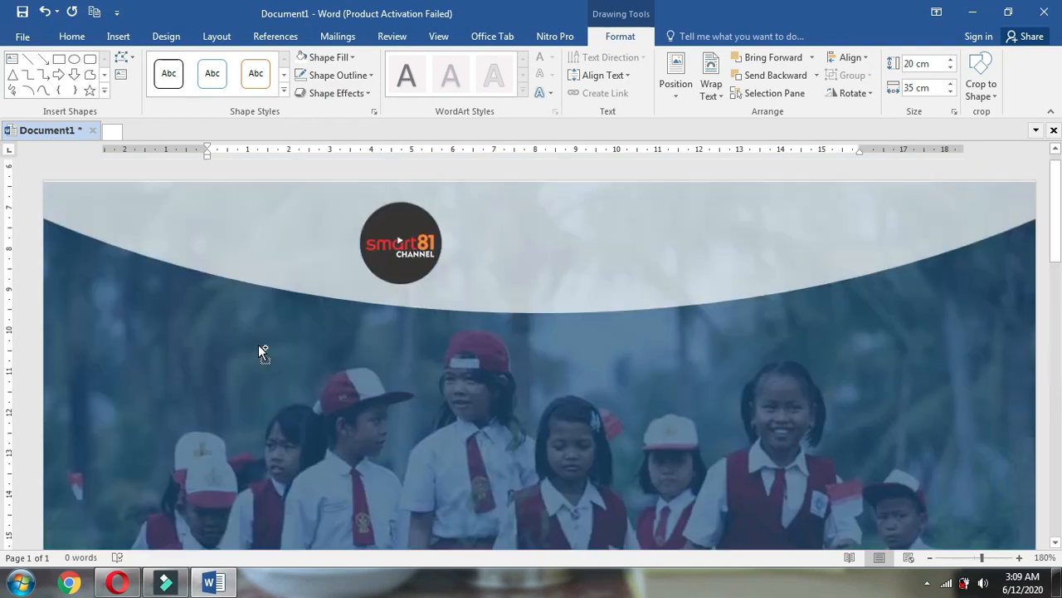
scroll(202, 268, "down", 10)
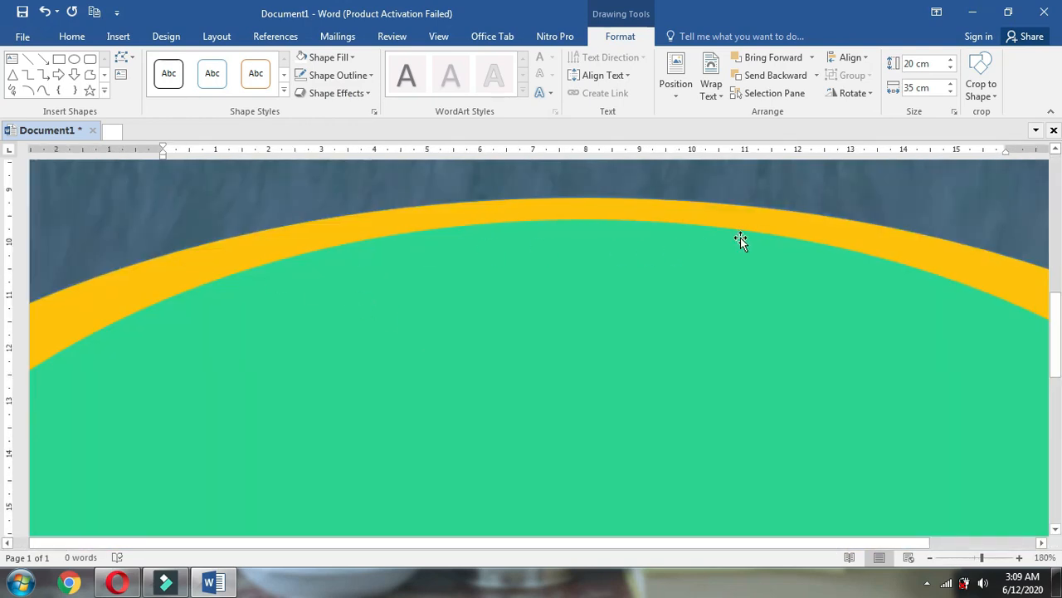
left_click(153, 270)
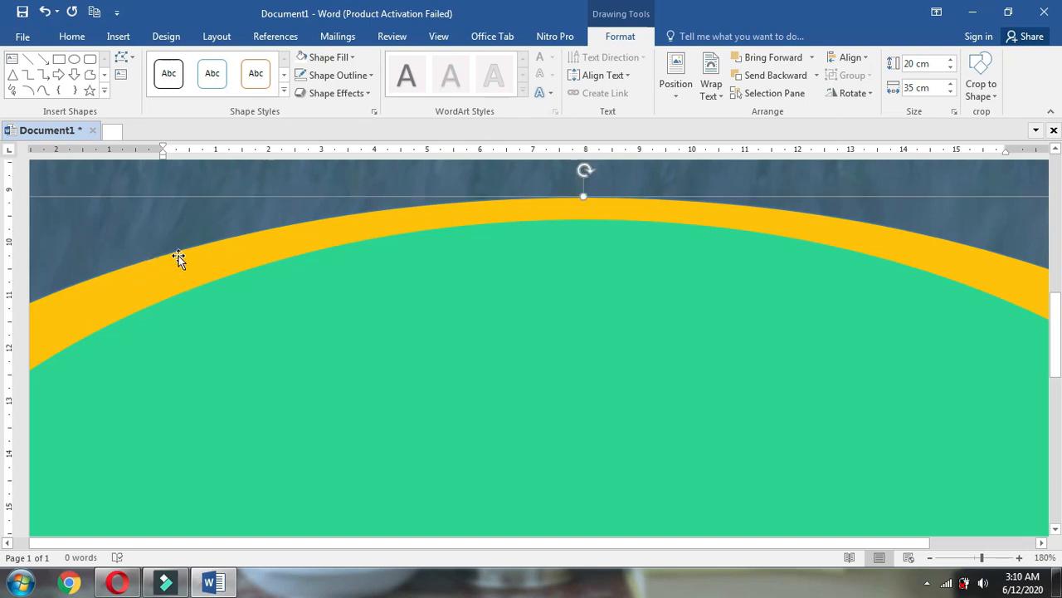
left_click(340, 81)
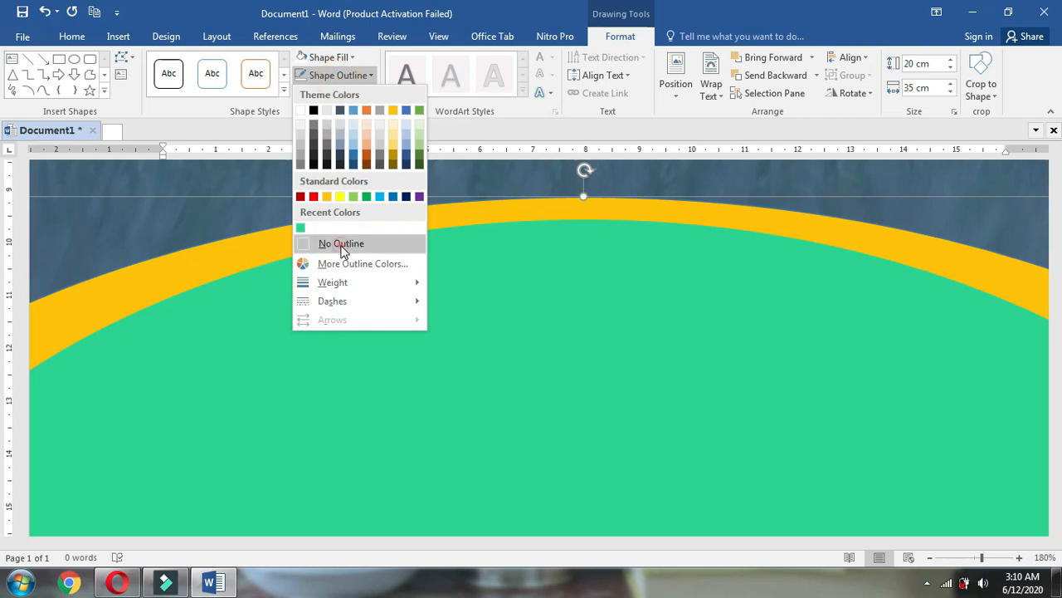
left_click(340, 243)
scroll(434, 299, "down", 9)
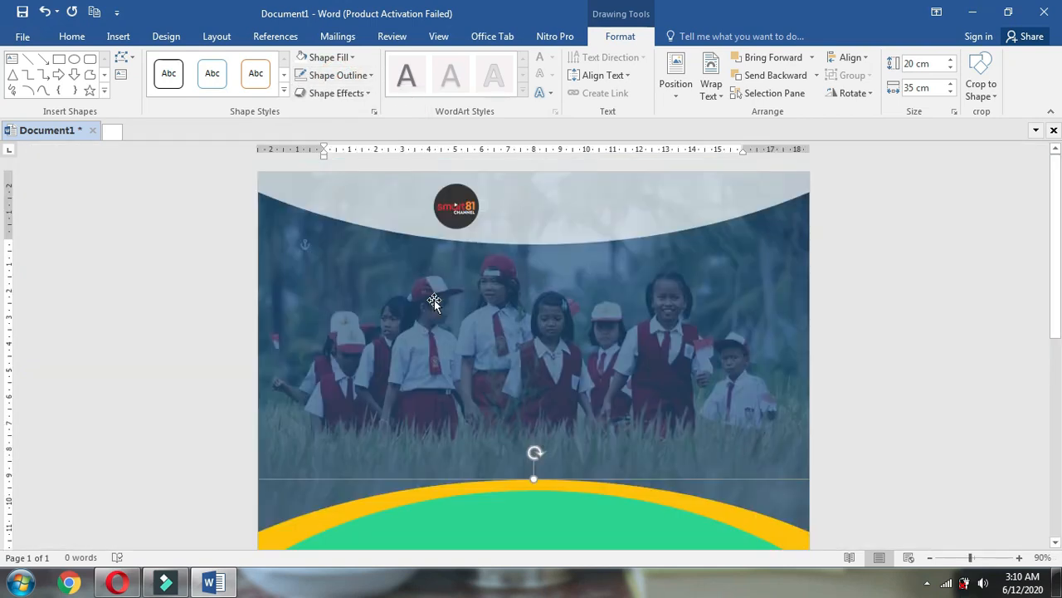
Draw a text box about 7.47 cm wide and 1.39 cm high beside the logo and enter "SMART 81 School"
left_click(467, 212)
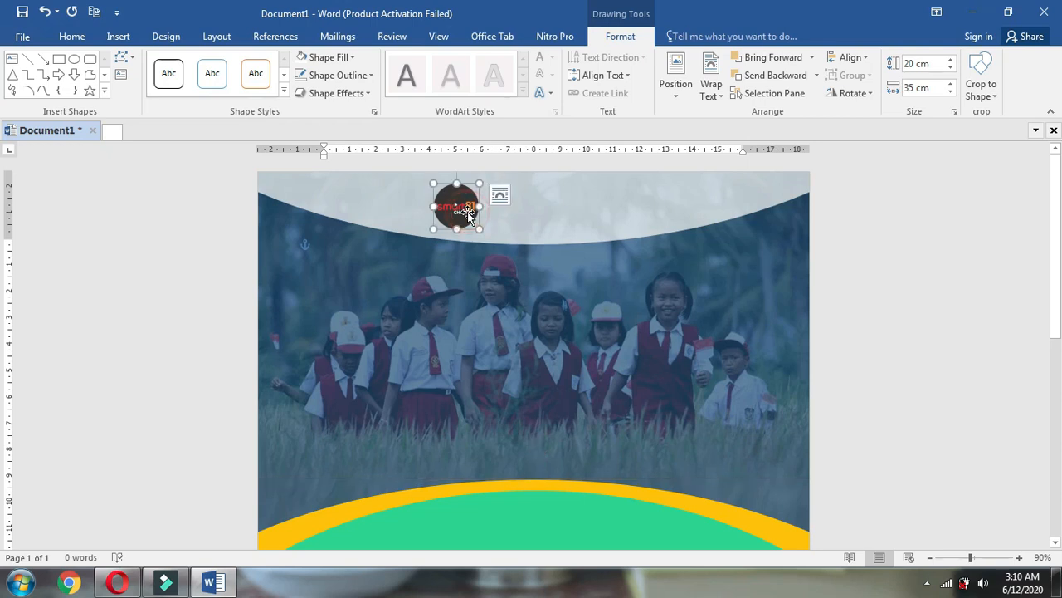
left_click(503, 239)
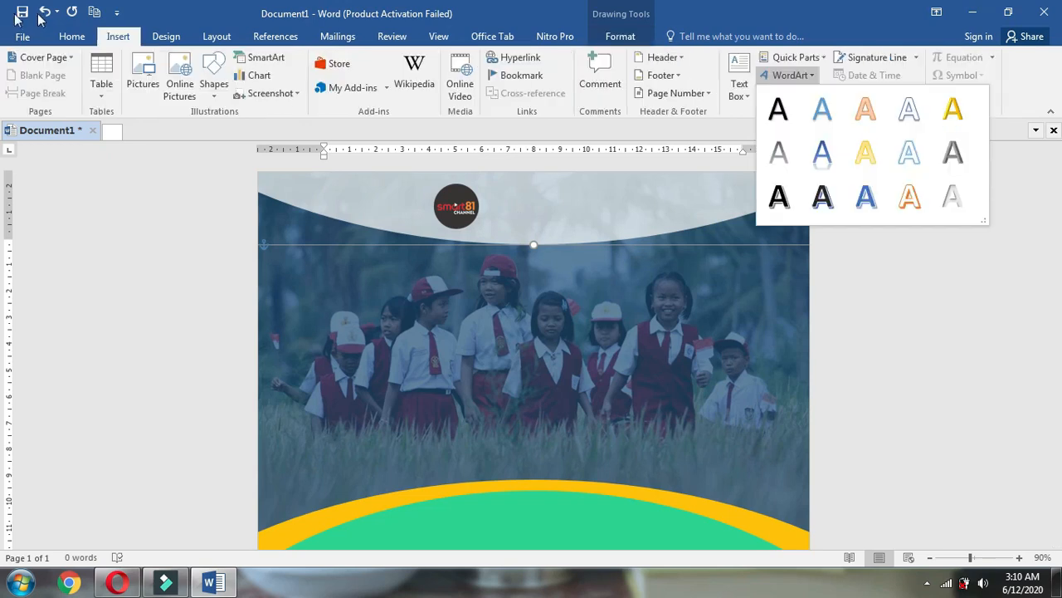
left_click(118, 38)
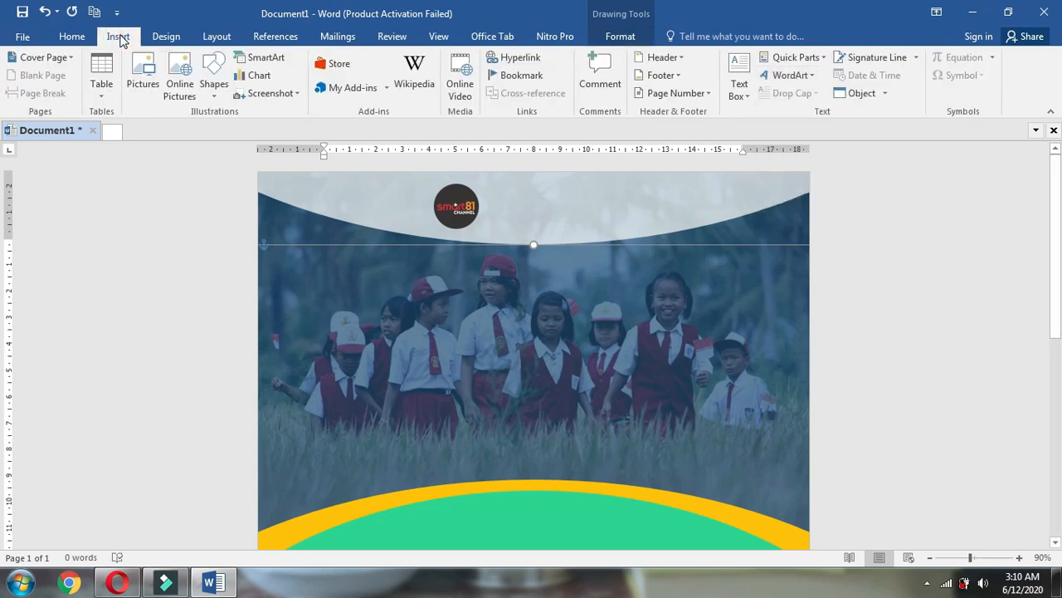
left_click(736, 92)
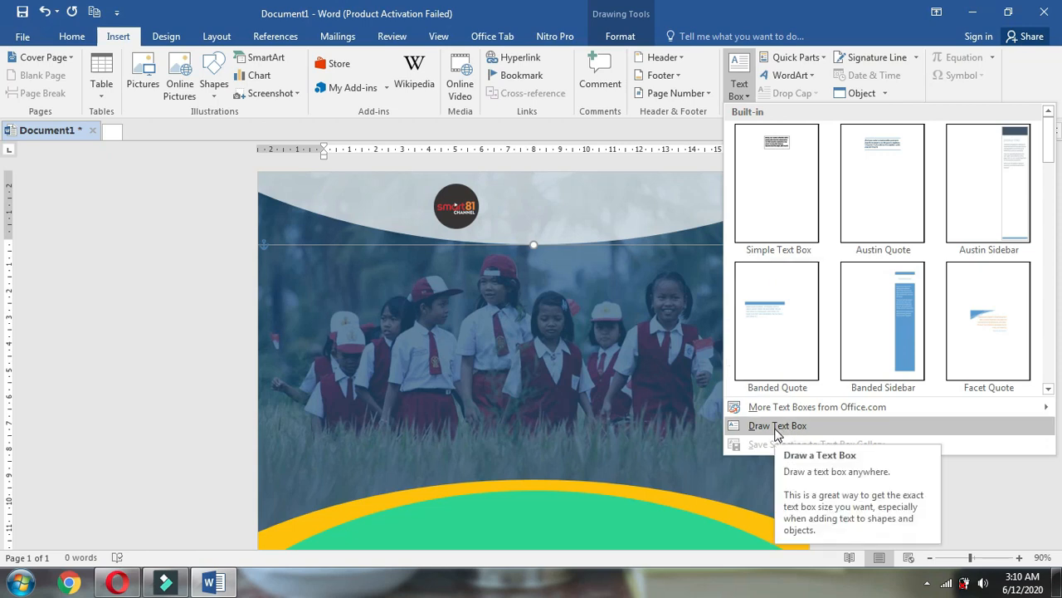
left_click(778, 426)
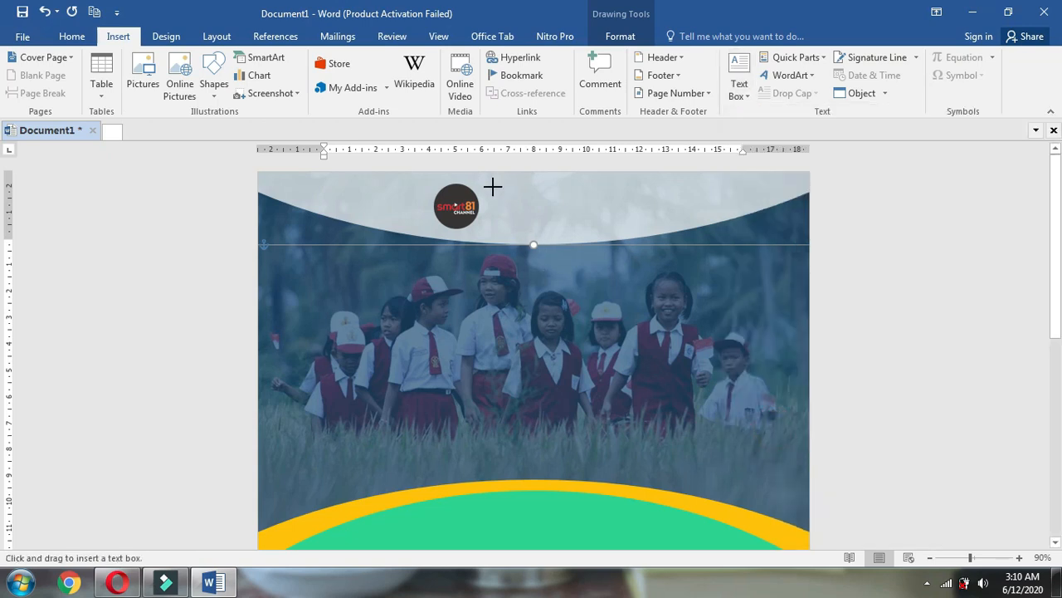
mouse_move(489, 189)
left_mouse_down()
mouse_move(581, 228)
mouse_move(685, 224)
left_mouse_up()
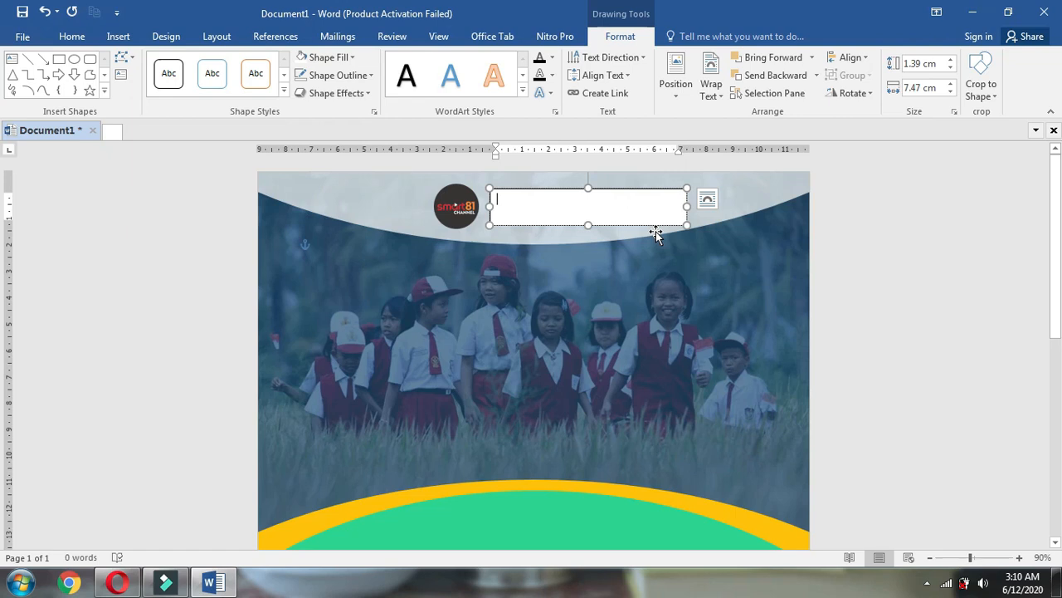
type("SMART 81 School")
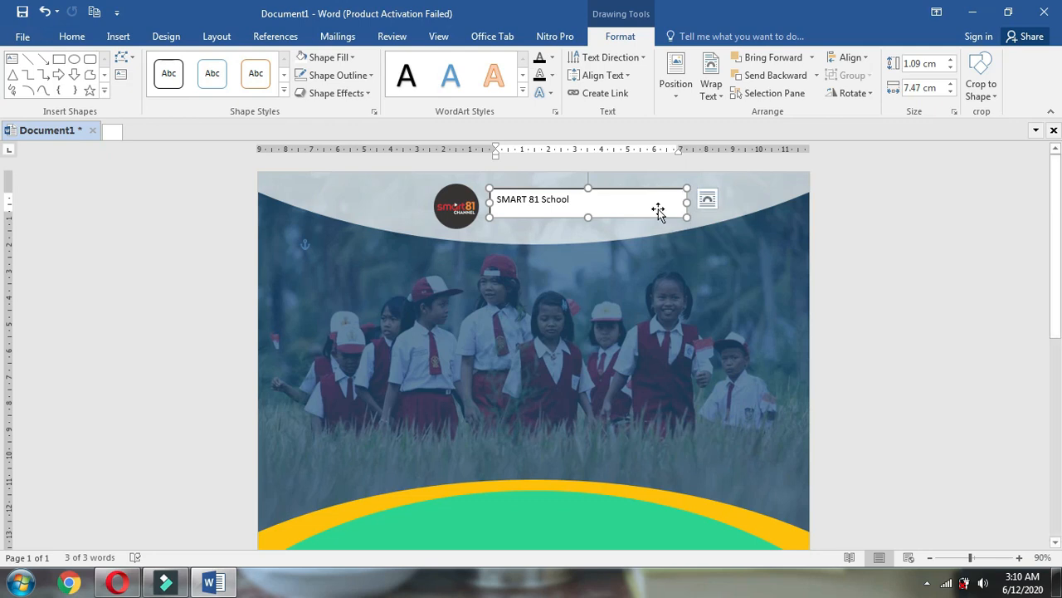
Remove the fill and outline from the school name text box
left_click(330, 58)
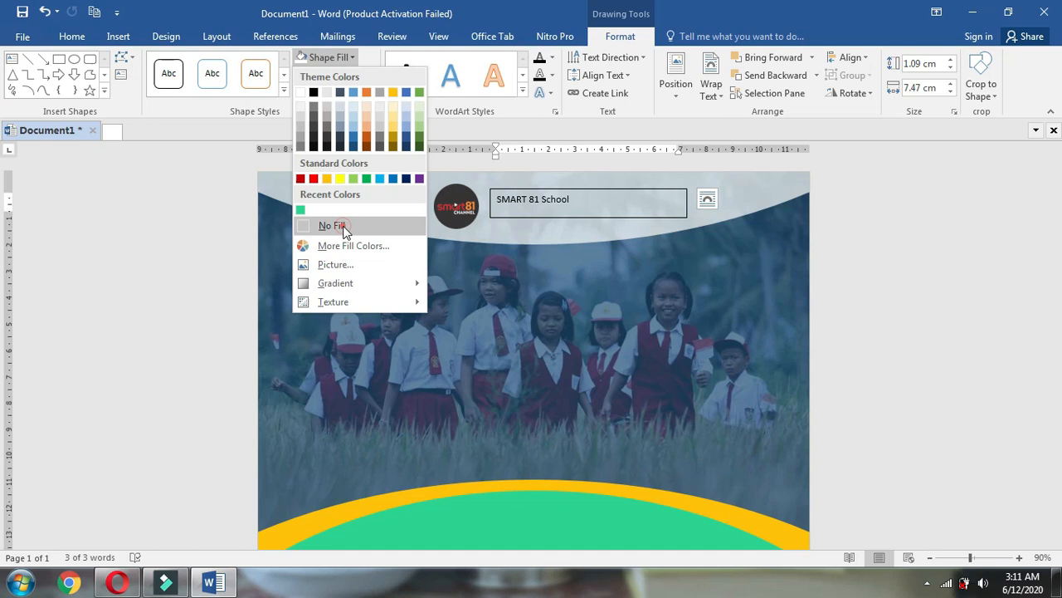
left_click(342, 226)
left_click(336, 74)
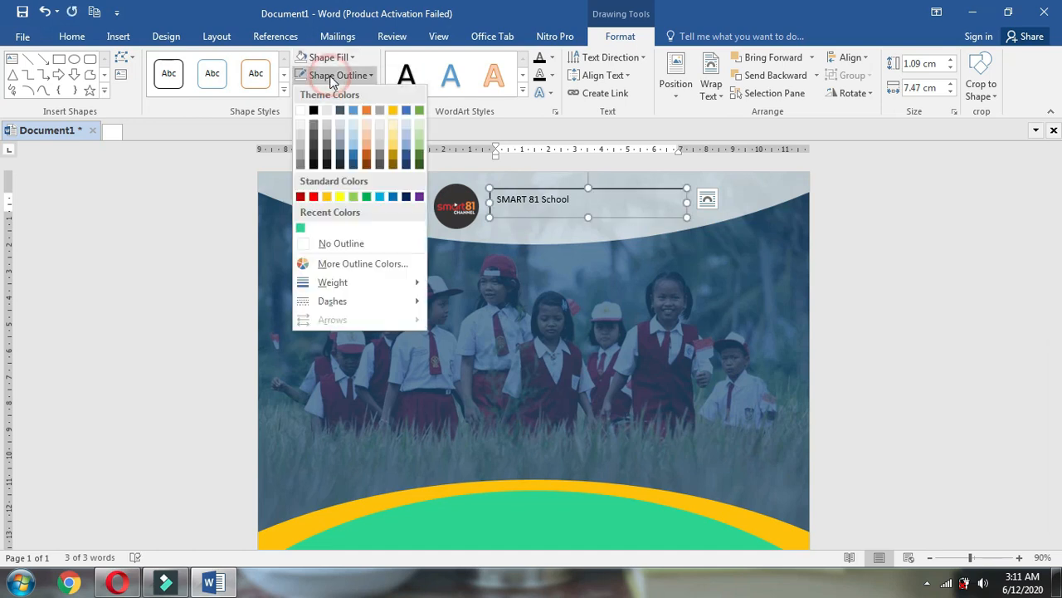
left_click(351, 244)
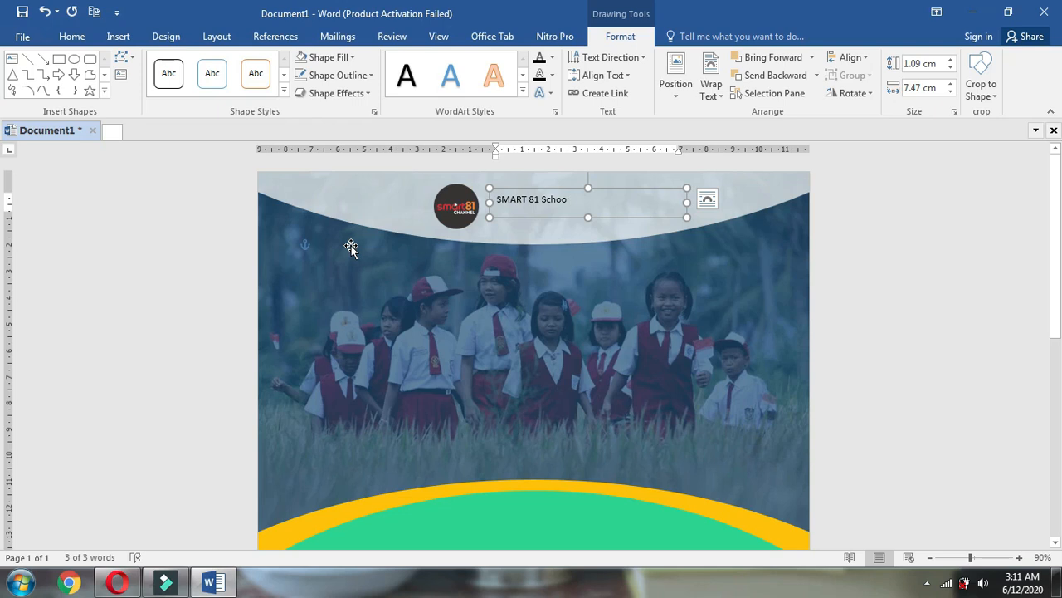
Format the school name in Geometr415 Blk BT at size 22 and narrow its text box to fit the text
left_click(69, 37)
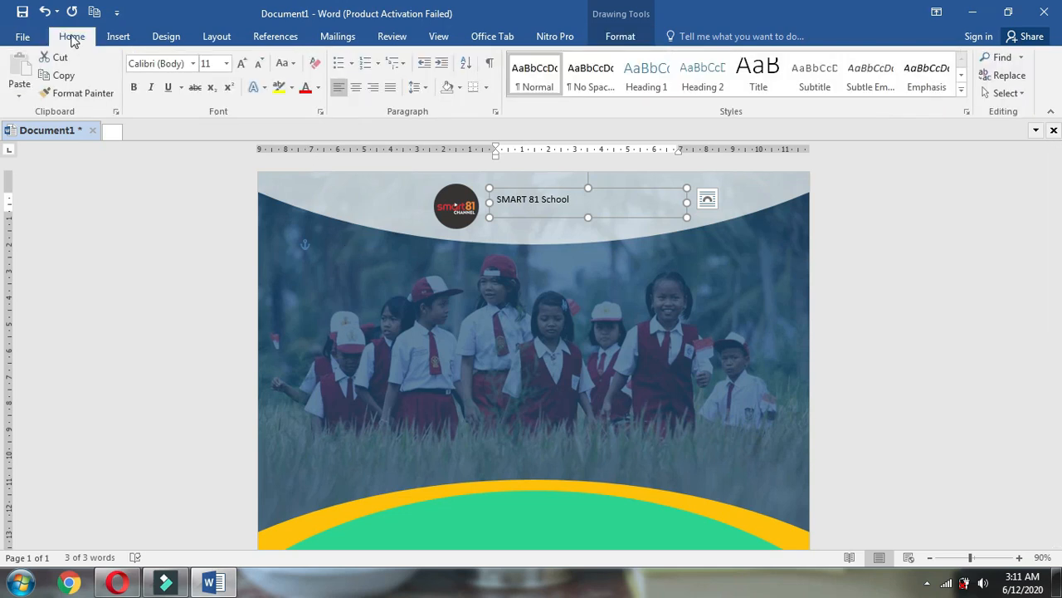
left_click(191, 63)
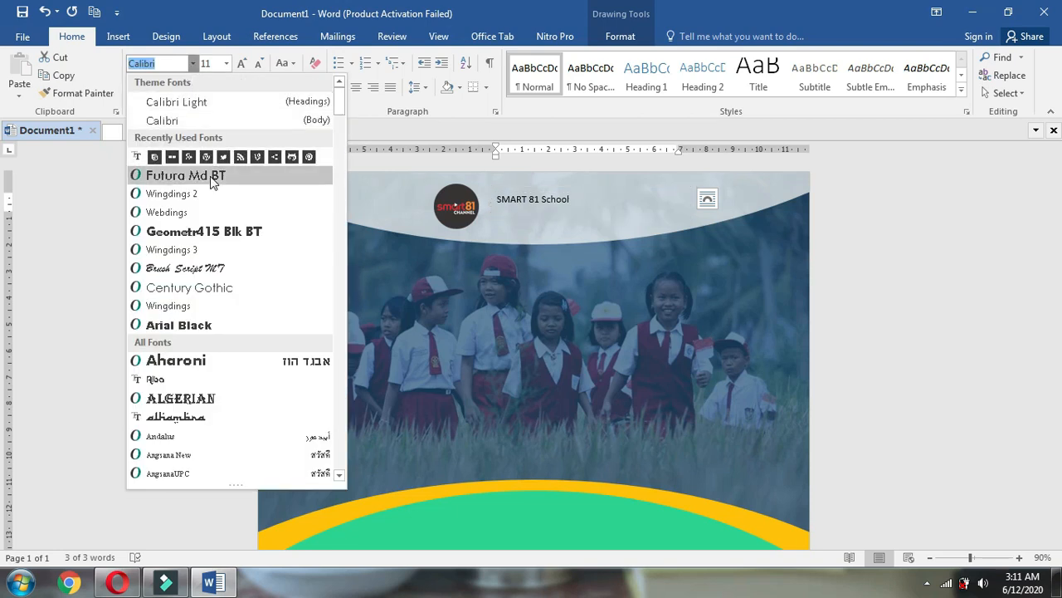
left_click(226, 232)
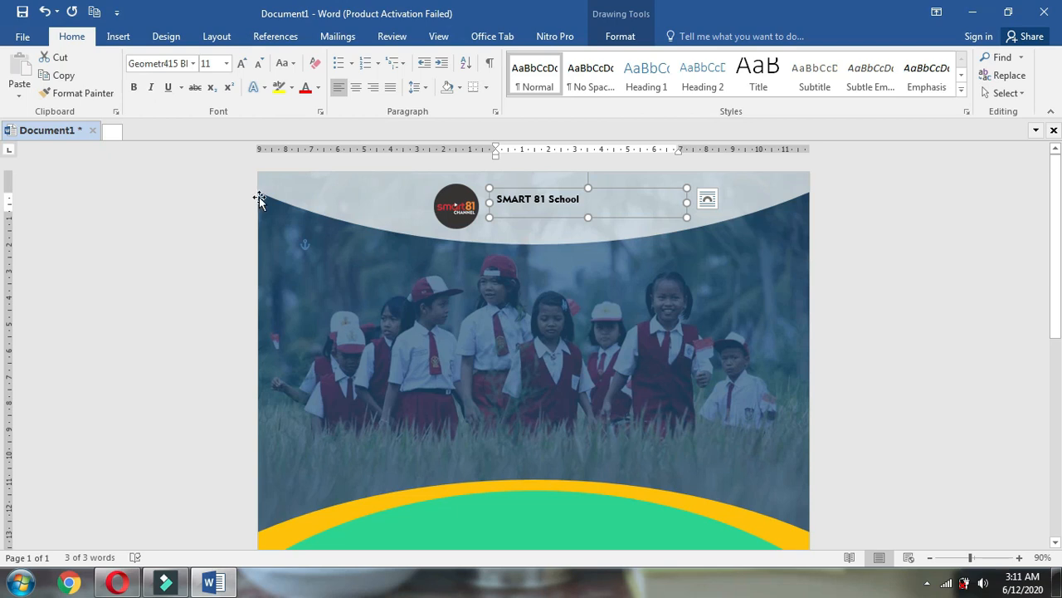
left_click(240, 64)
left_click(241, 64)
left_click(241, 64)
left_click(241, 64)
left_click(240, 64)
left_click(241, 64)
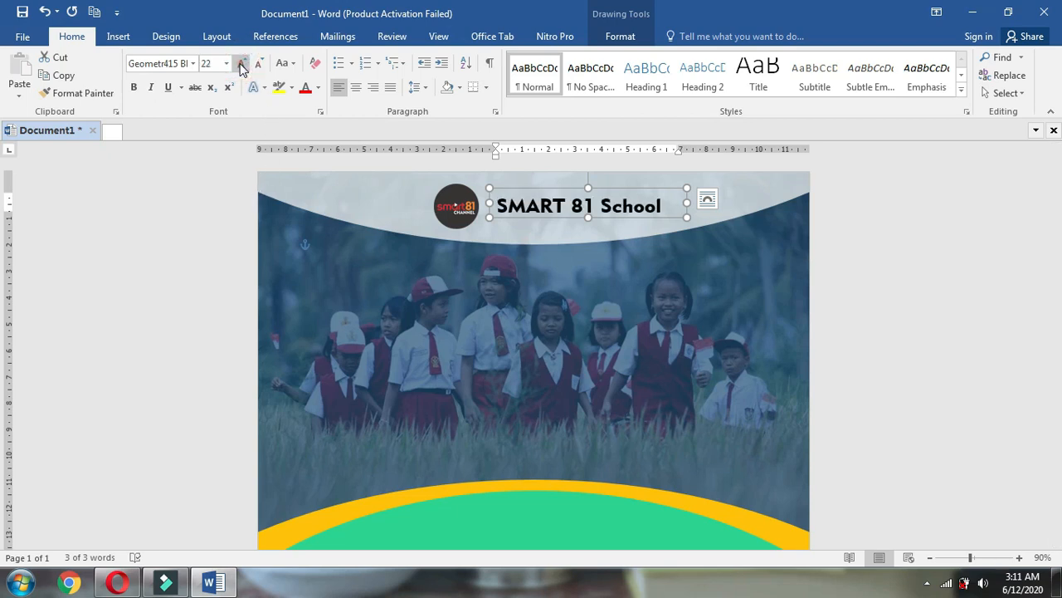
left_click_drag(687, 202, 669, 203)
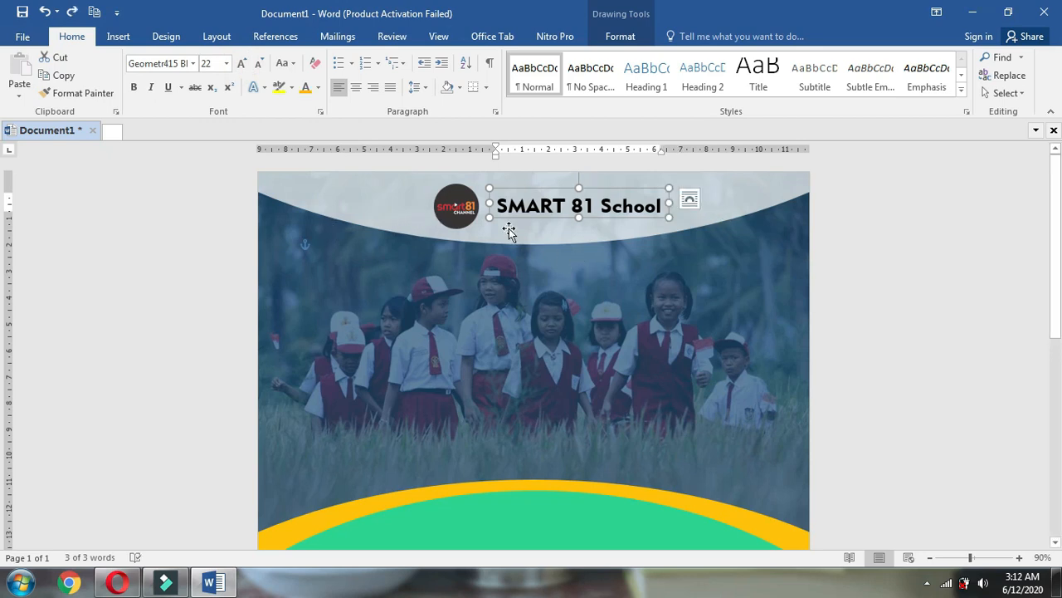
Group the logo with the school name text box and center the group horizontally on the page
left_click(456, 207, "shift")
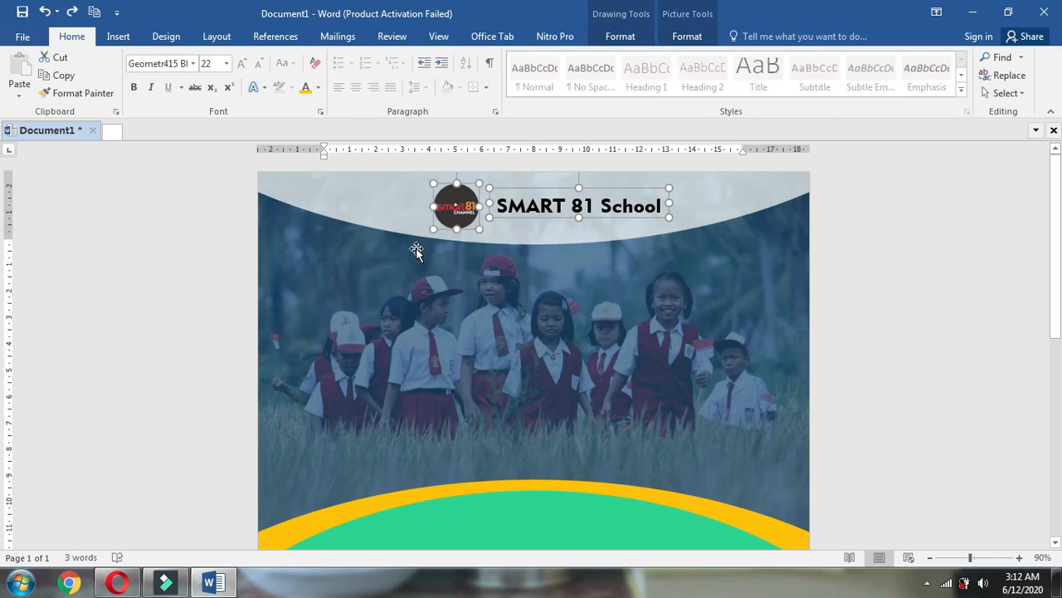
left_click(616, 36)
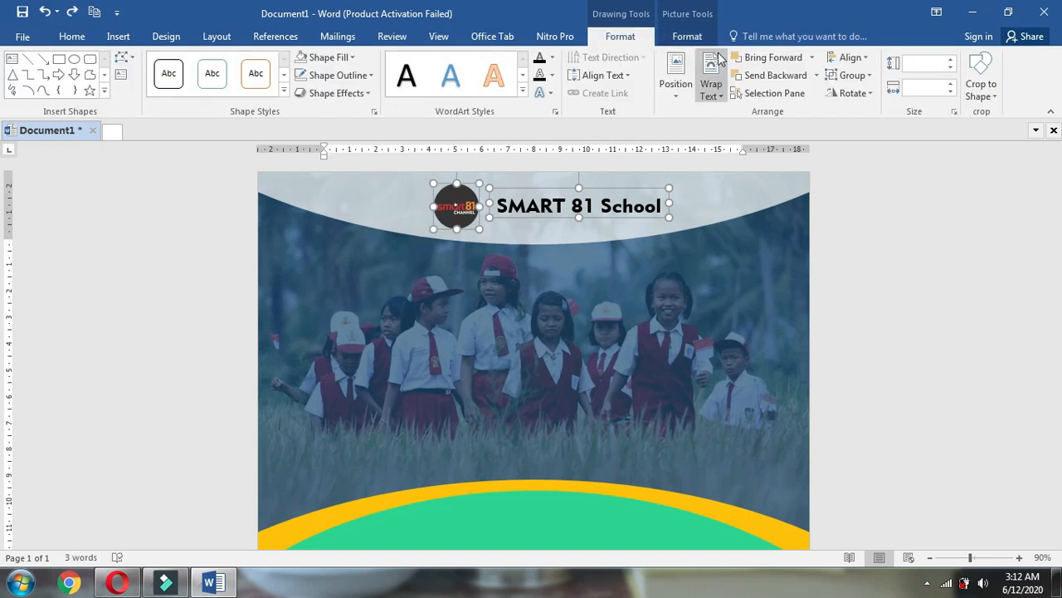
left_click(855, 76)
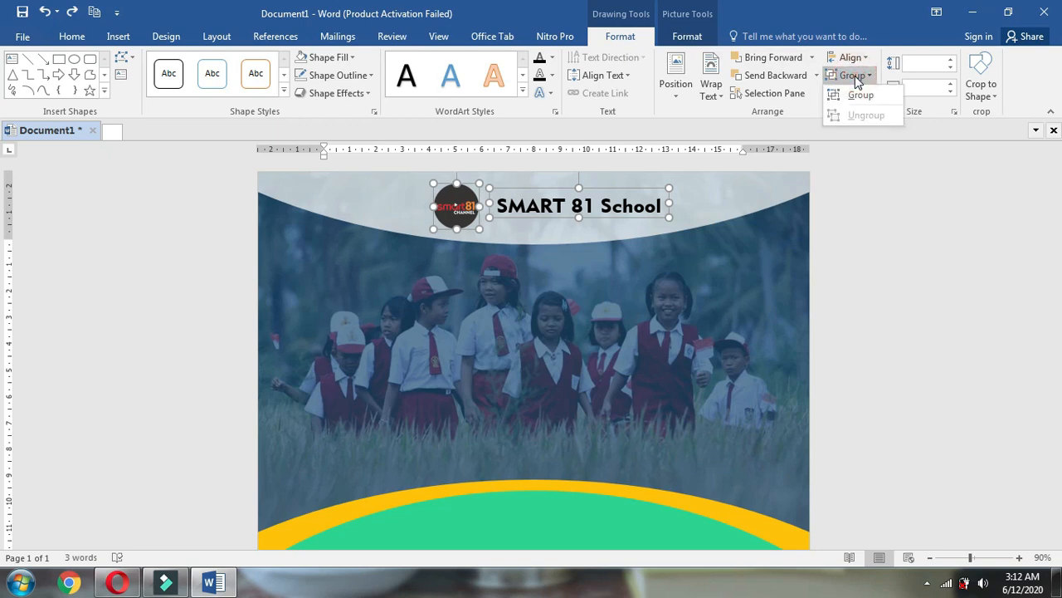
left_click(860, 93)
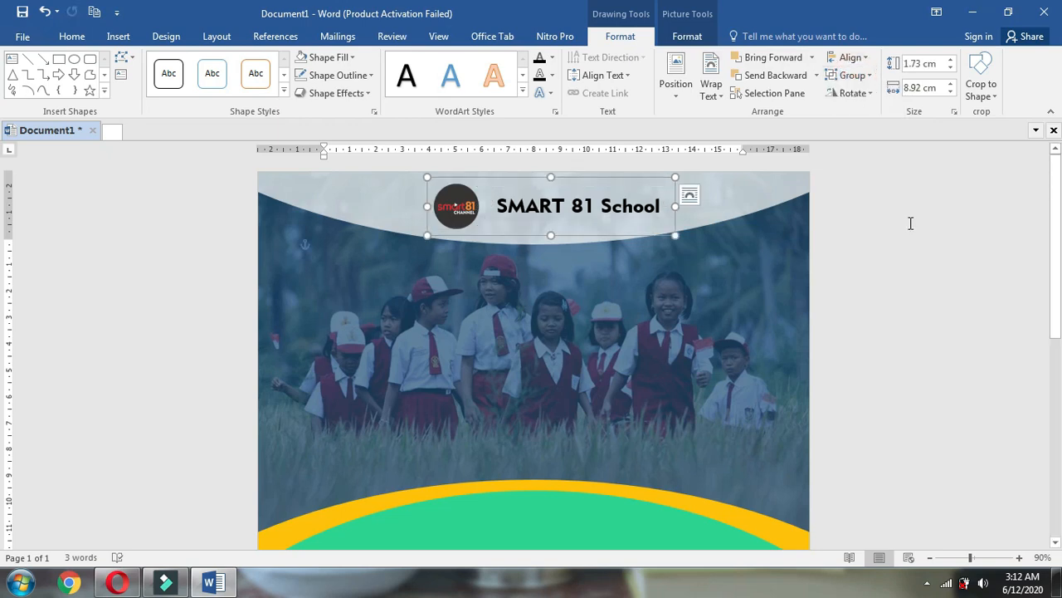
left_click(866, 58)
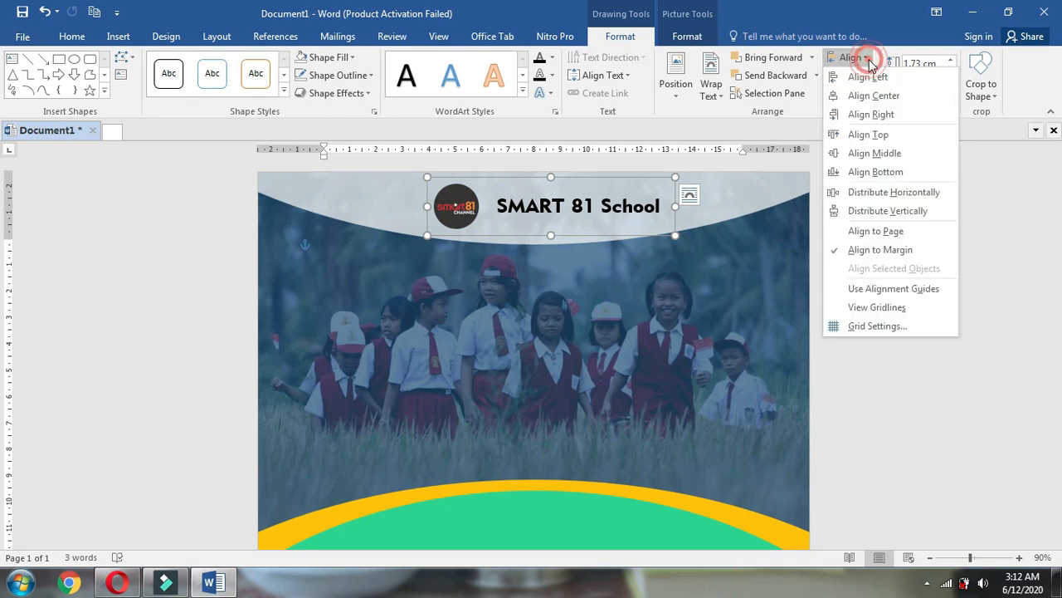
left_click(895, 96)
scroll(779, 257, "down", 1, "ctrl")
scroll(779, 254, "down", 2, "ctrl")
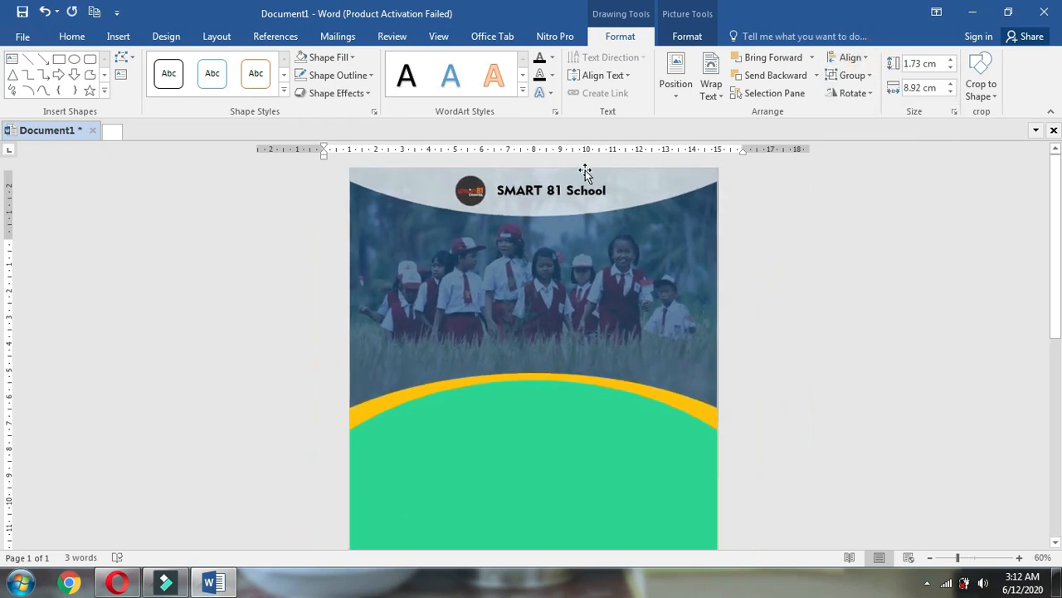
left_click(502, 216)
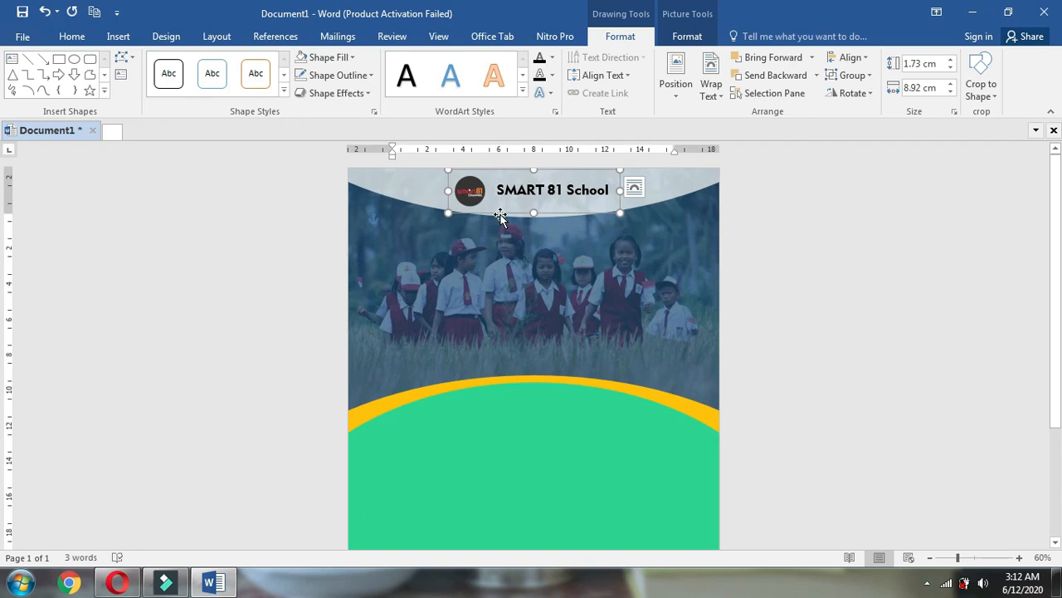
Add a text box reading "2020" over the left part of the photo and shrink it to about 3.19 by 1.15 cm
left_click(402, 271)
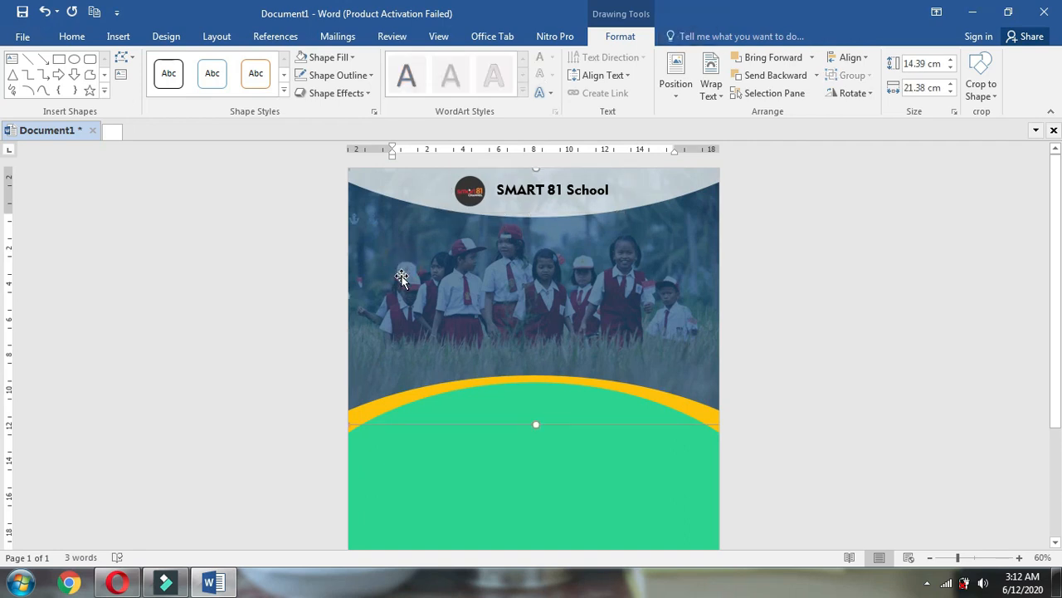
left_click(118, 38)
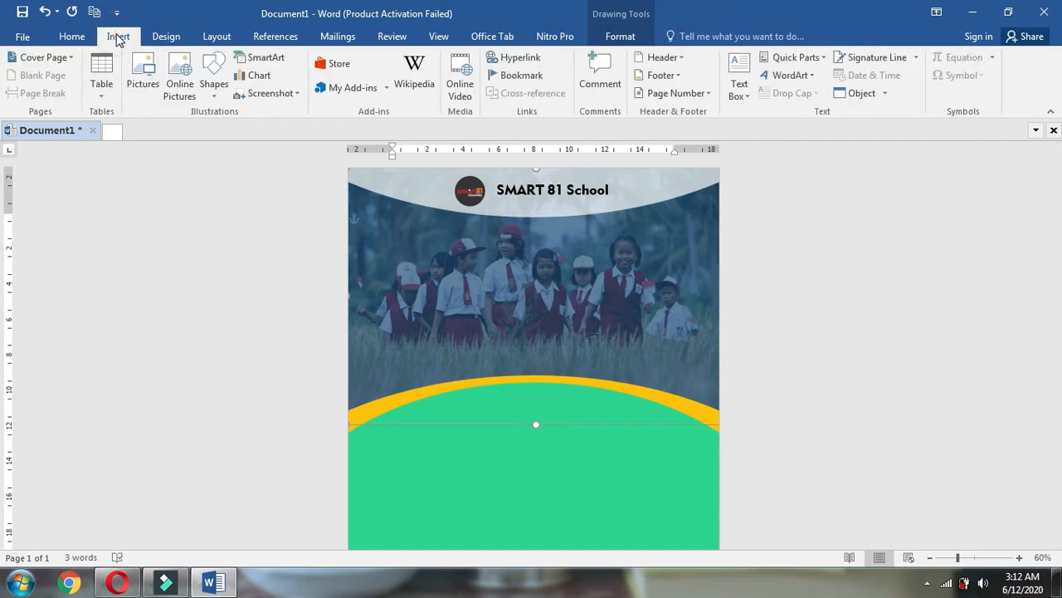
left_click(747, 100)
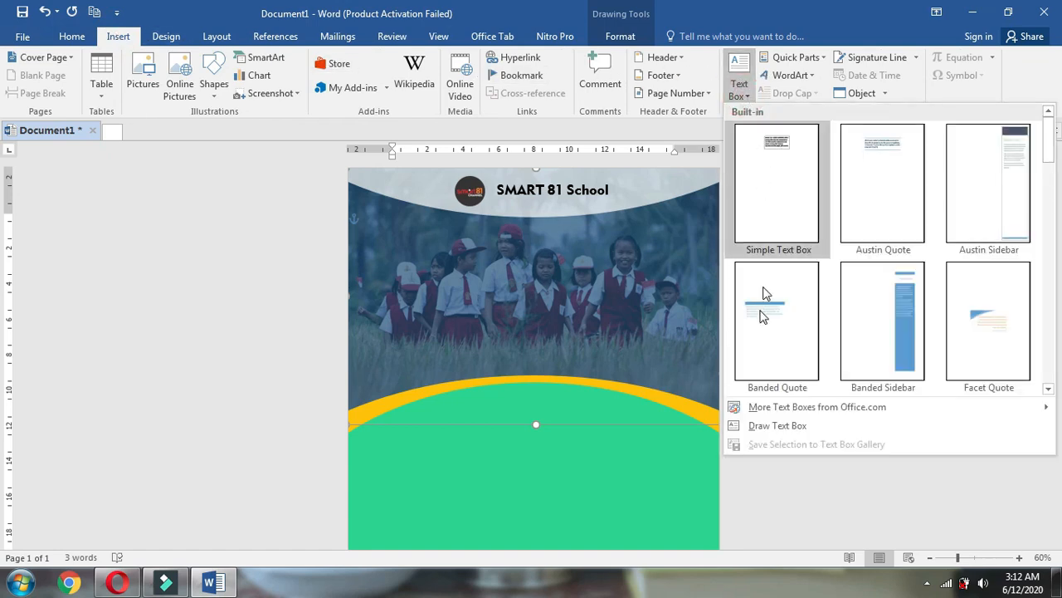
left_click(764, 427)
left_click_drag(307, 280, 480, 329)
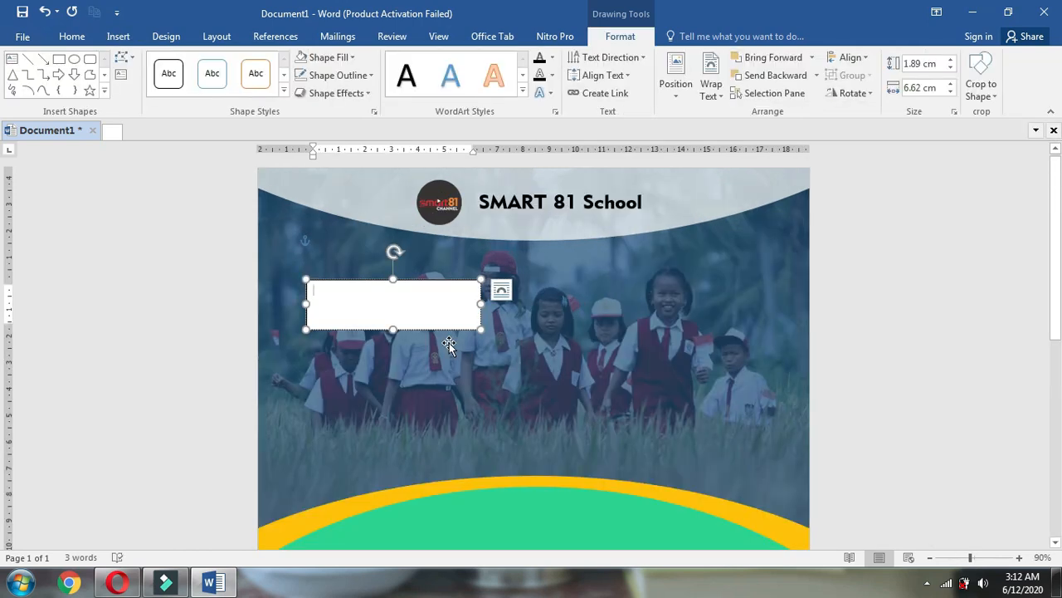
type("2020")
left_click_drag(394, 328, 408, 308)
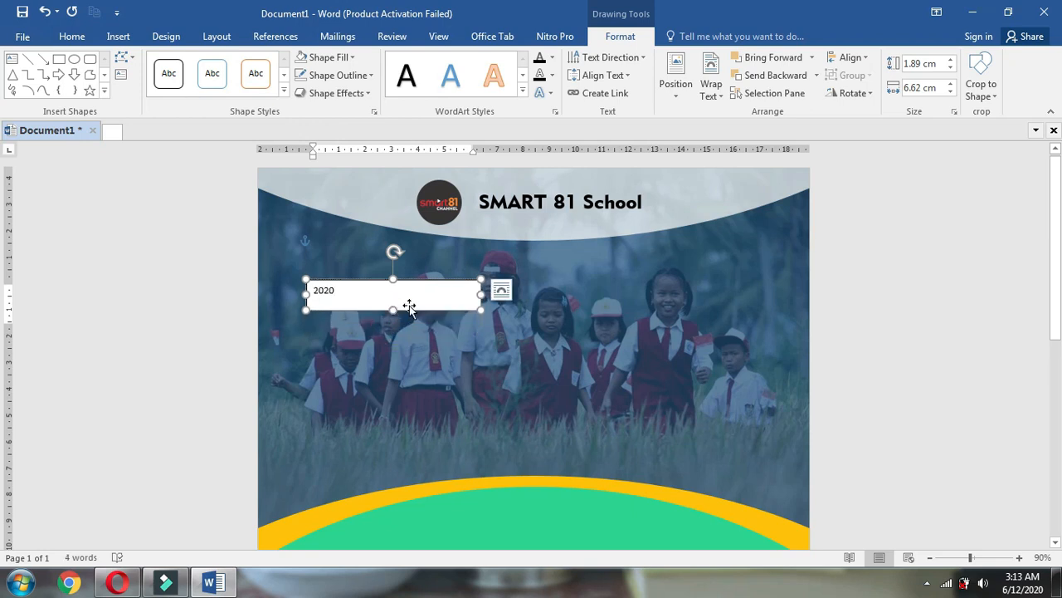
left_click_drag(479, 296, 391, 296)
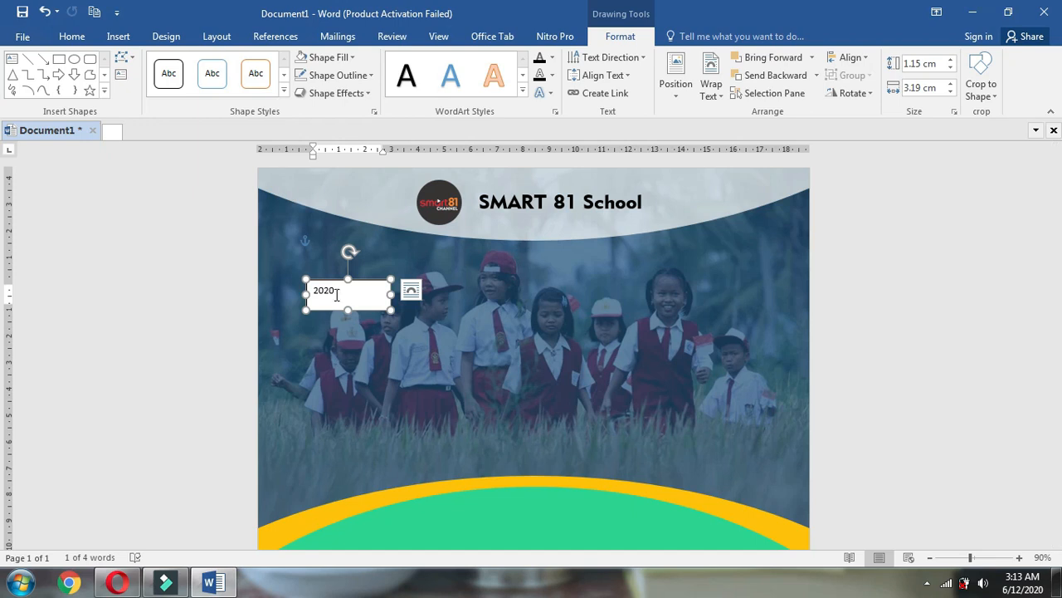
Remove the fill and outline from the "2020" text box
left_click(335, 58)
left_click(347, 228)
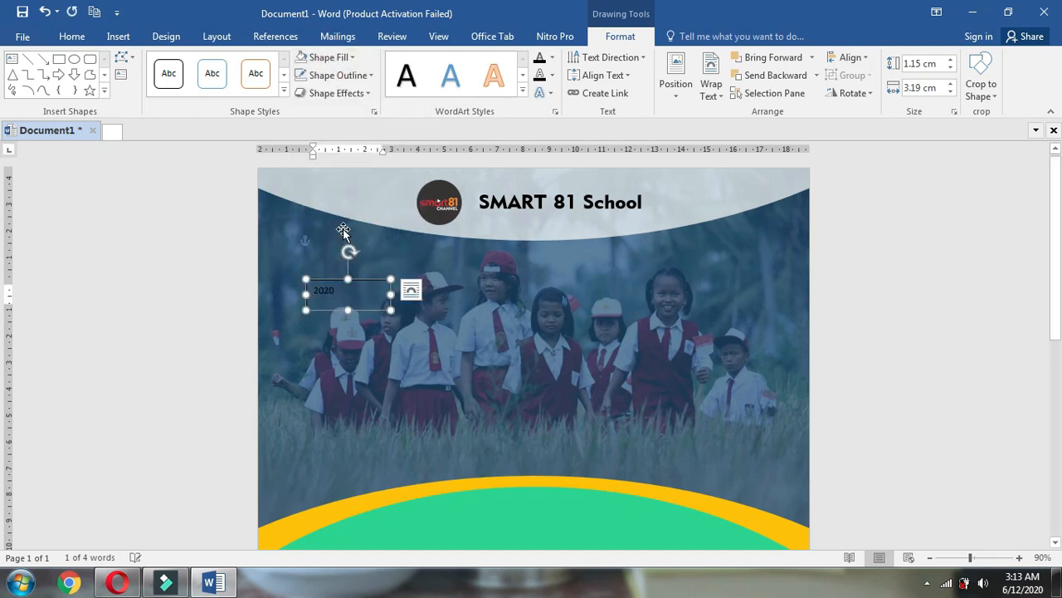
left_click(328, 76)
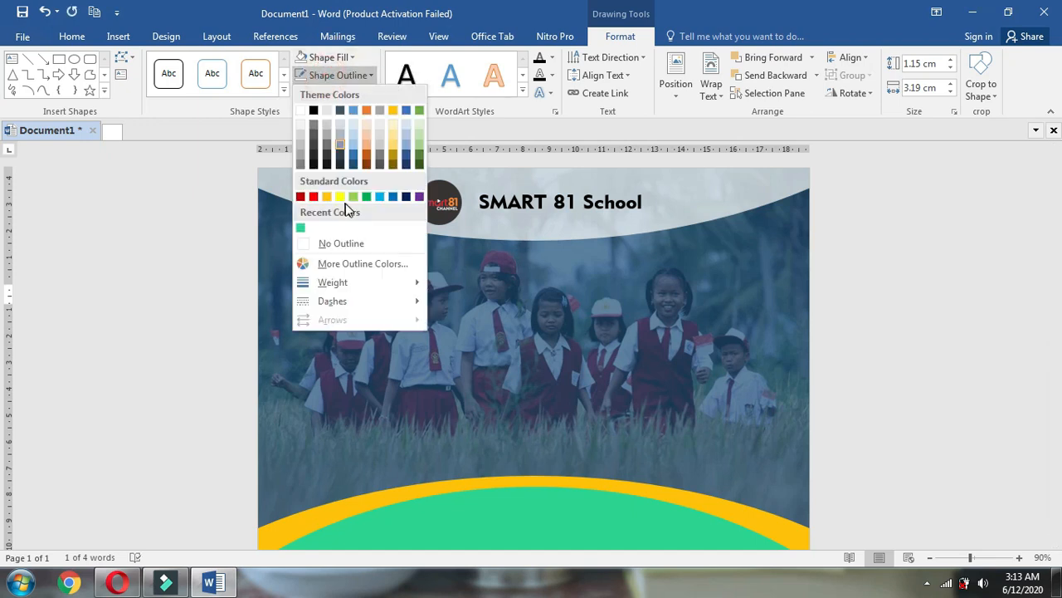
left_click(348, 244)
left_click(349, 251)
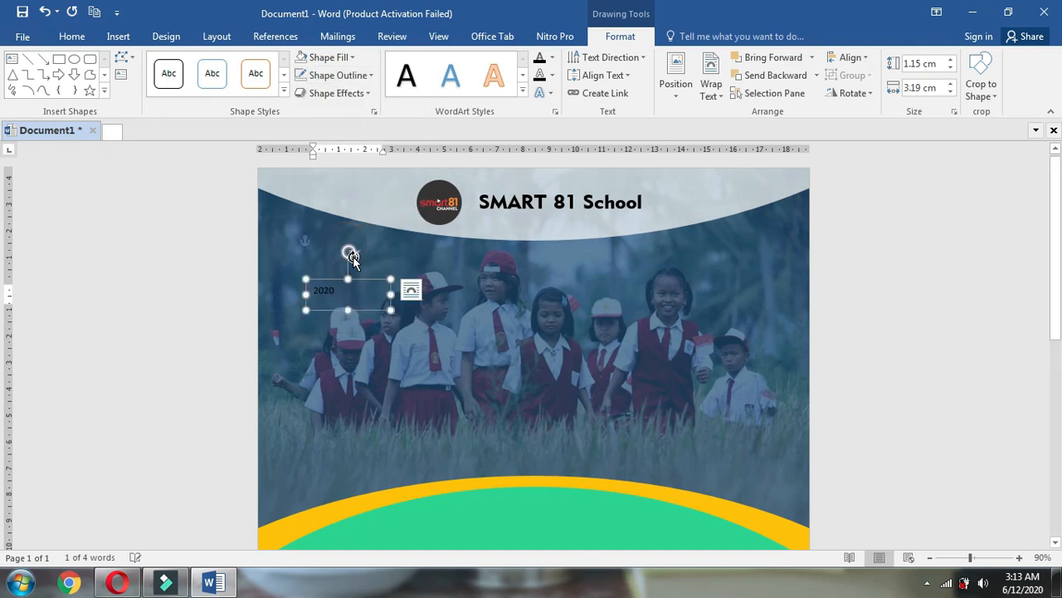
Format the "2020" text in Arial Black with the golden-yellow font color
left_click(71, 36)
left_click(194, 67)
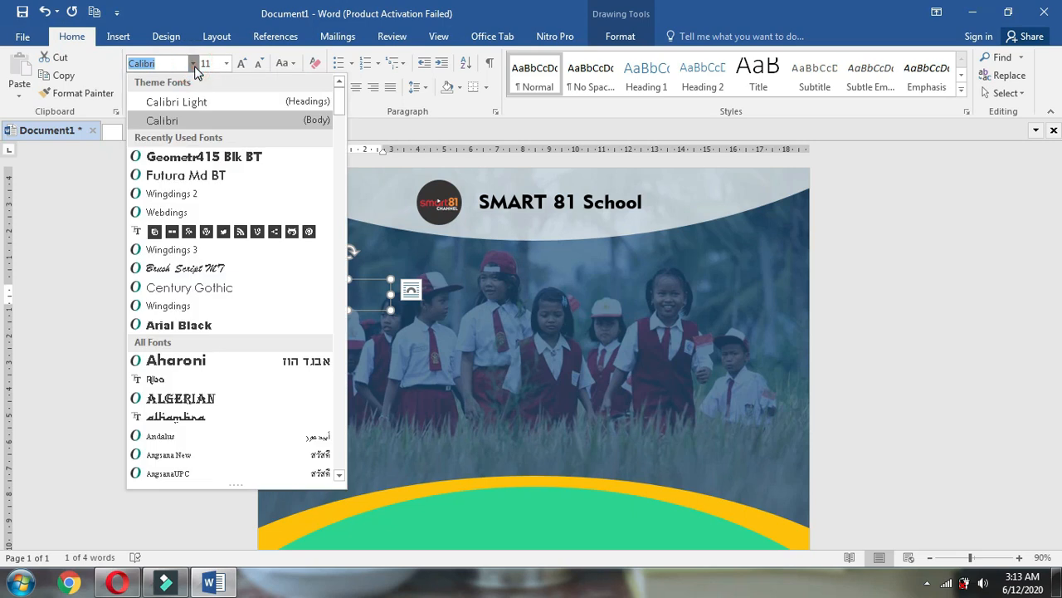
scroll(316, 223, "down", 3)
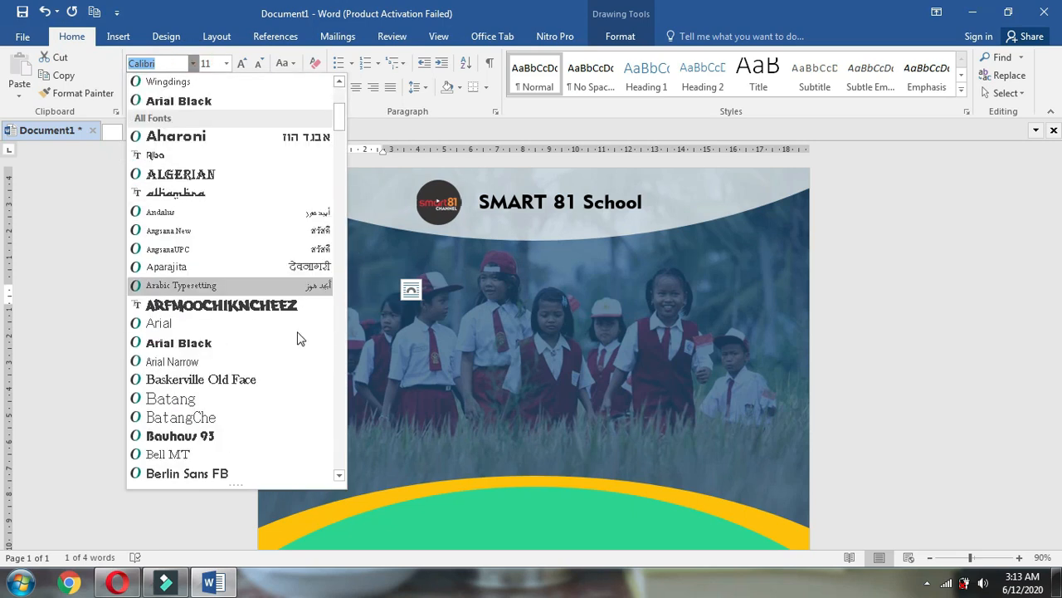
left_click(274, 347)
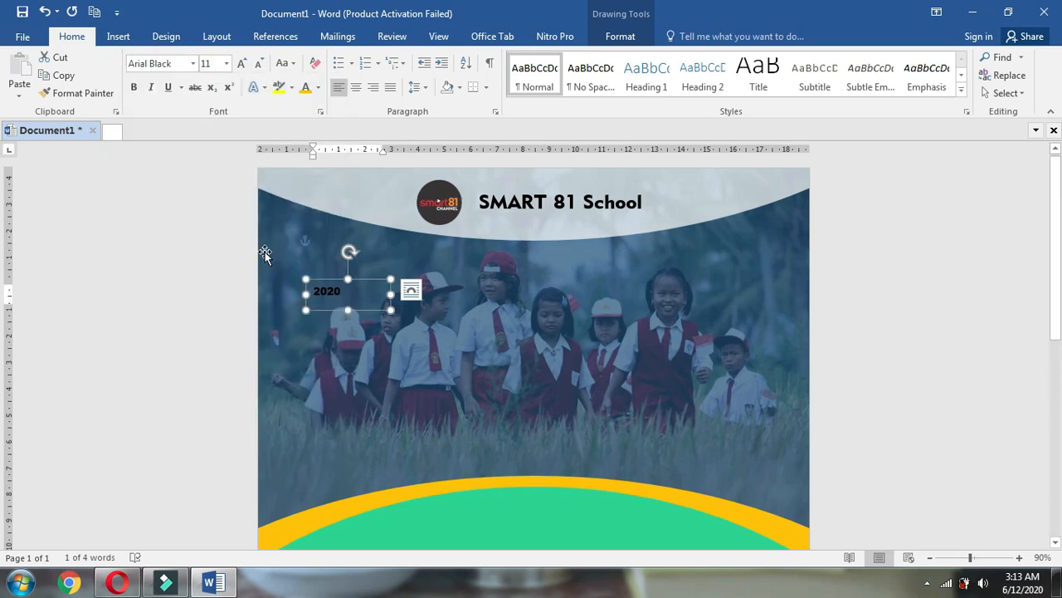
left_click(309, 89)
Increase the "2020" text to size 48 and enlarge its text box until the whole number fits
left_click(244, 67)
left_click(244, 66)
left_click(244, 66)
left_click(244, 66)
left_click(244, 67)
left_click(244, 66)
left_click(244, 66)
left_click(244, 67)
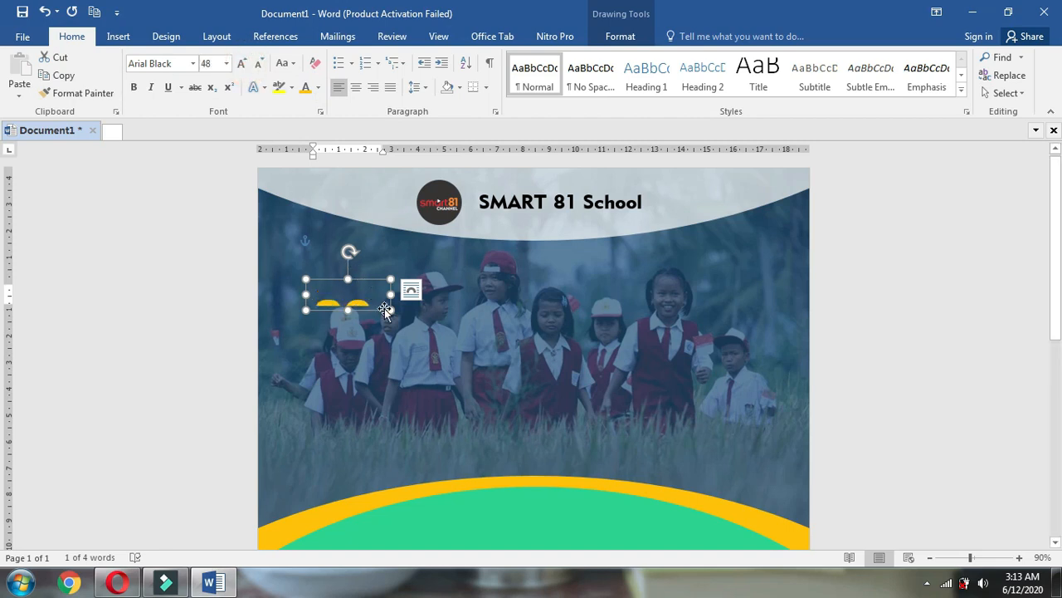
mouse_move(390, 310)
left_mouse_down()
mouse_move(420, 346)
mouse_move(453, 356)
mouse_move(448, 340)
mouse_move(402, 319)
left_mouse_up()
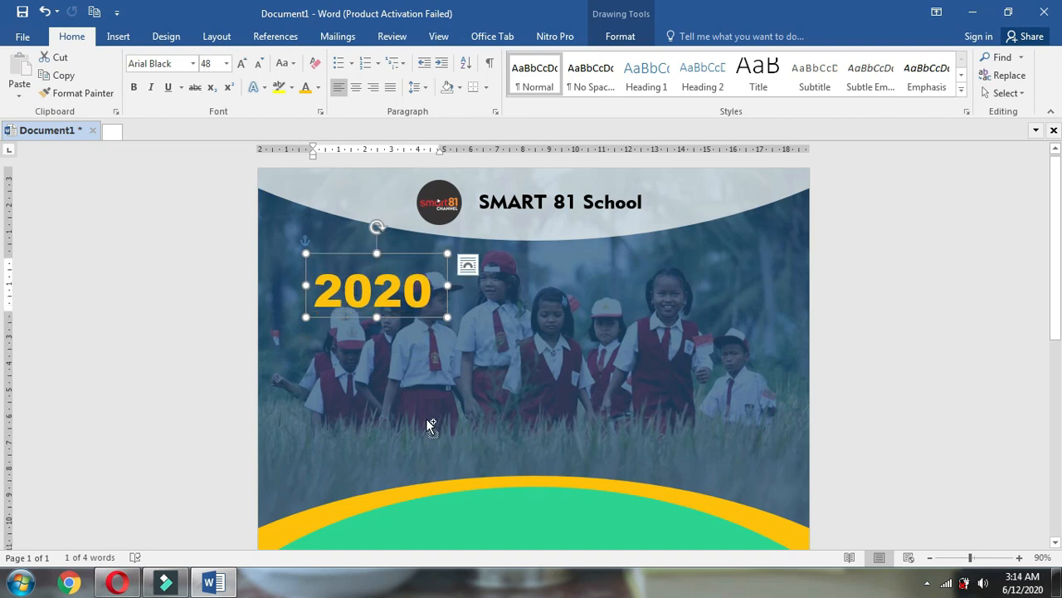
Duplicate the "2020" text box directly below it, replace the copy's text with "STUDENTS" and widen the box to fit
key("ctrl+v")
left_click_drag(421, 332, 404, 357)
left_click(347, 333)
double_click(347, 334)
type("STU")
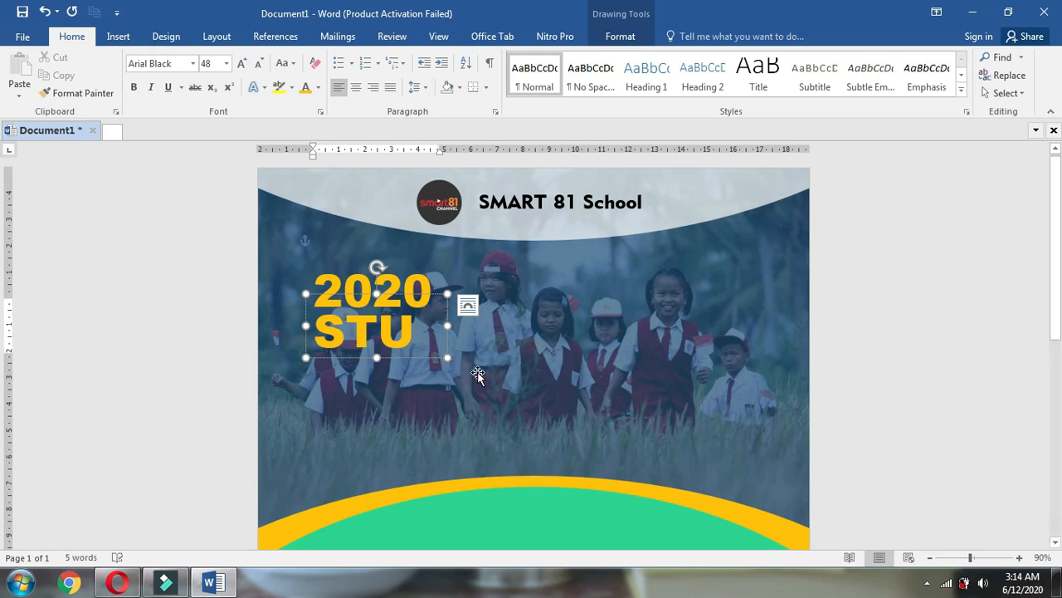
type("DENT")
left_click_drag(570, 329, 616, 329)
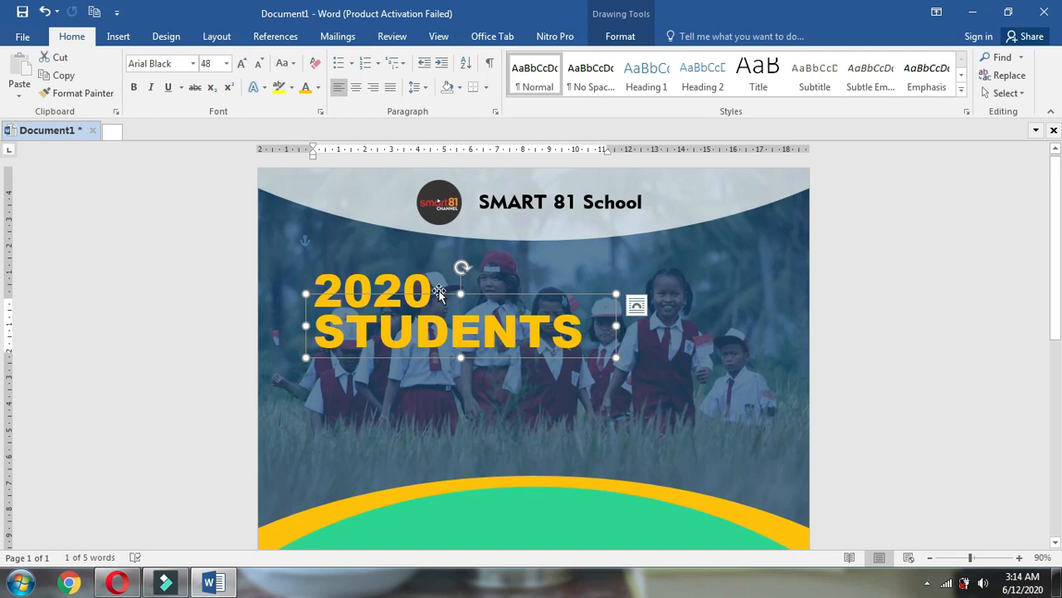
Reduce "STUDENTS" to size 24, narrow its text box and move it slightly down beneath "2020"
left_click(262, 66)
left_click(262, 66)
left_click(262, 66)
left_click(261, 66)
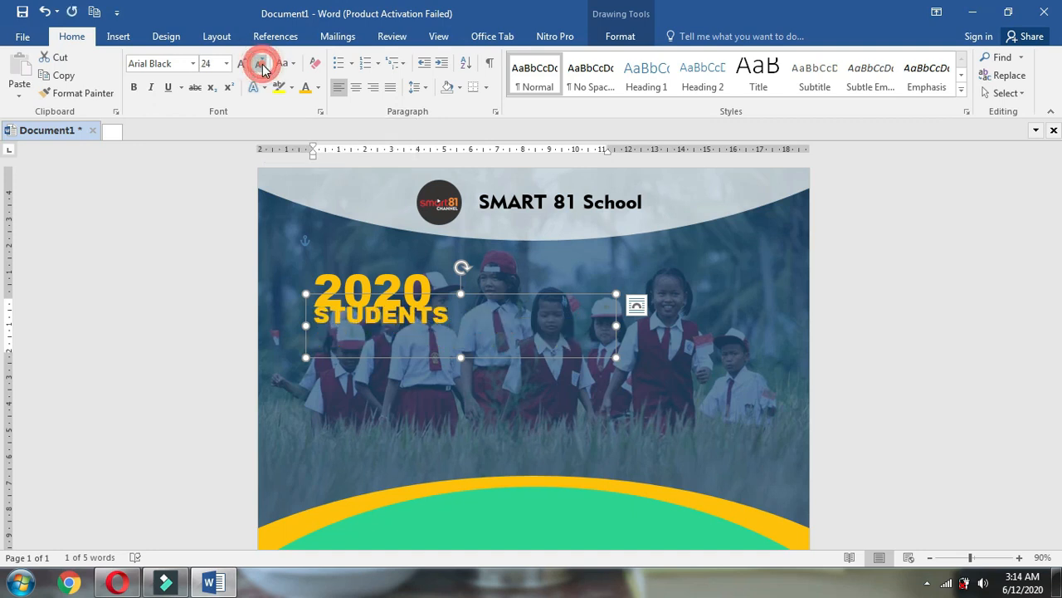
left_click_drag(486, 296, 486, 304)
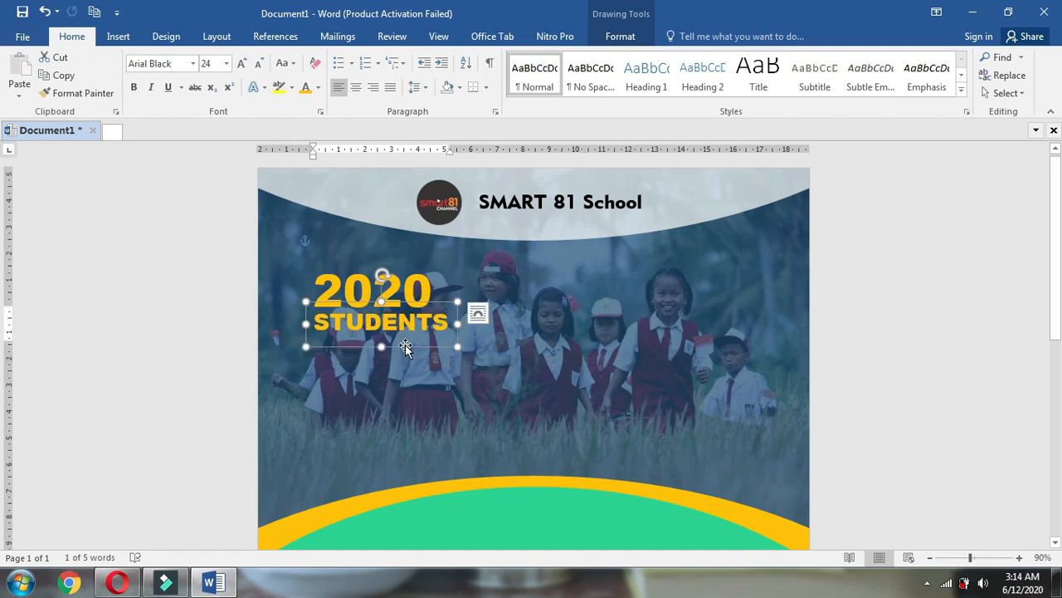
Format "STUDENTS" in Futura Md BT at size 26 and reduce the height of its text box
left_click(193, 66)
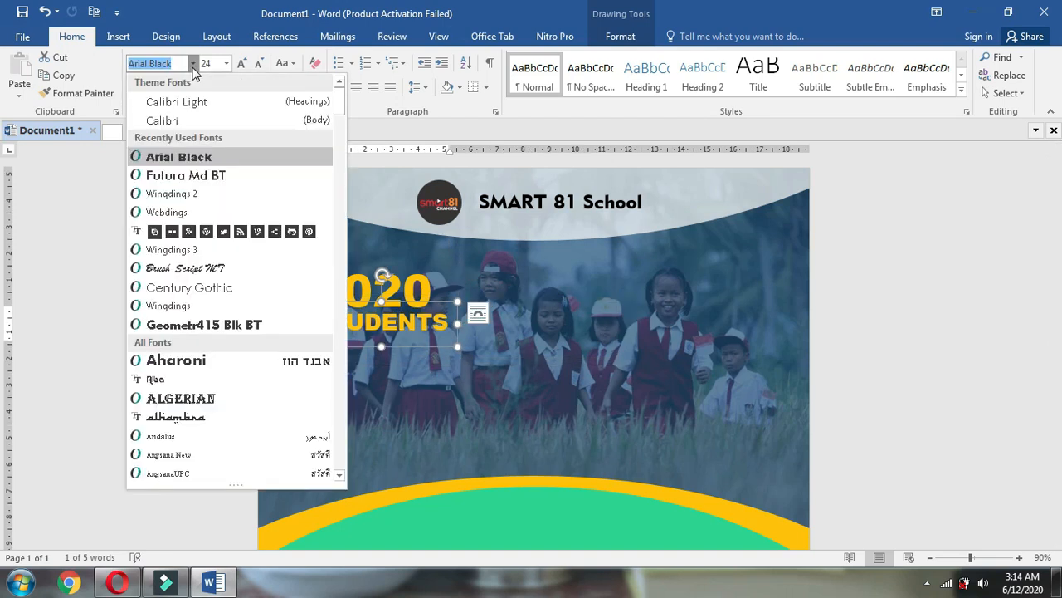
left_click(235, 175)
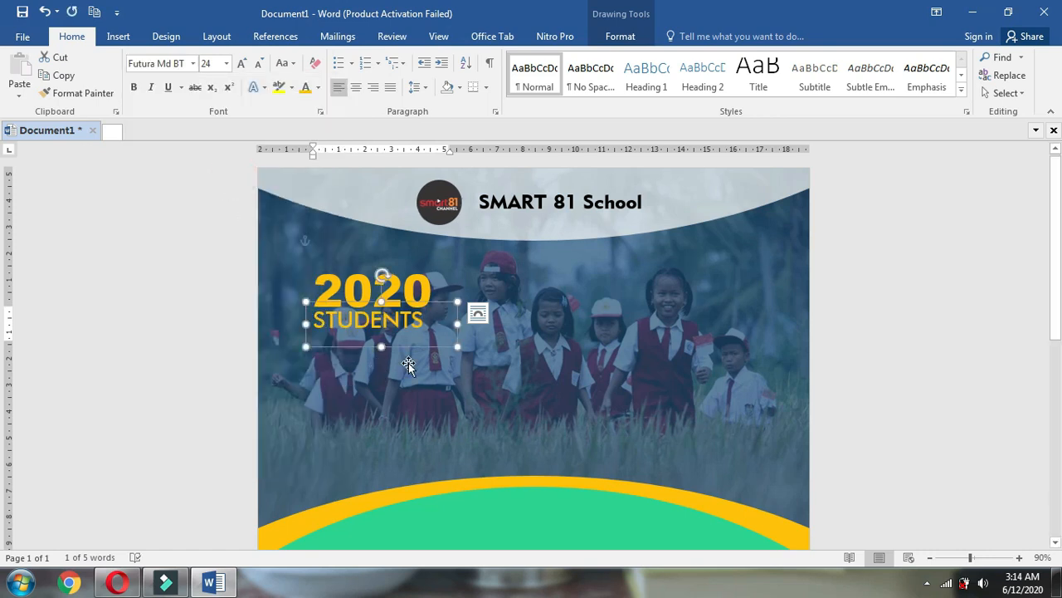
left_click(246, 66)
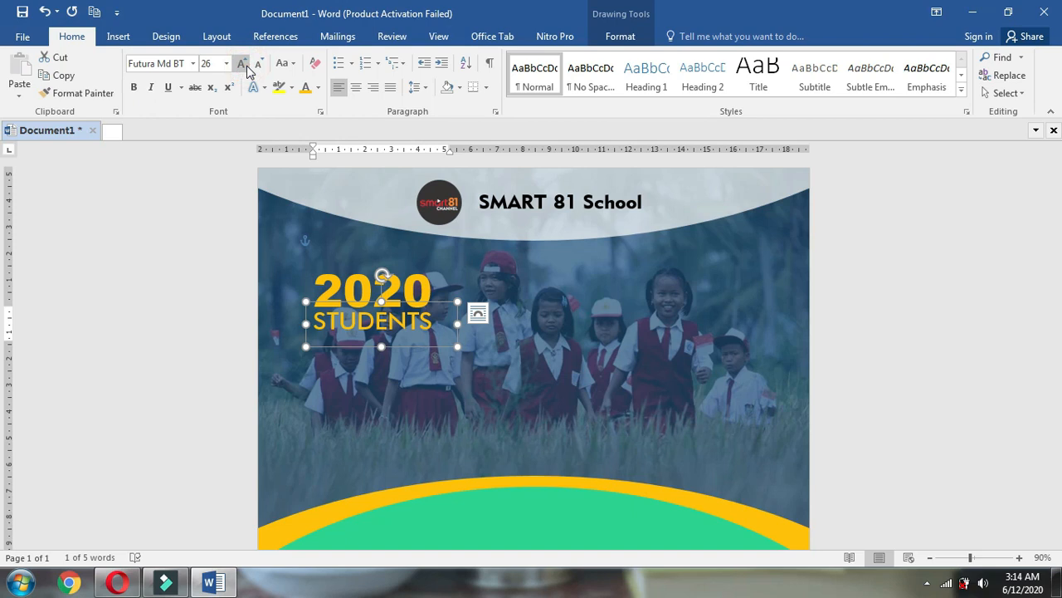
left_click_drag(381, 347, 381, 333)
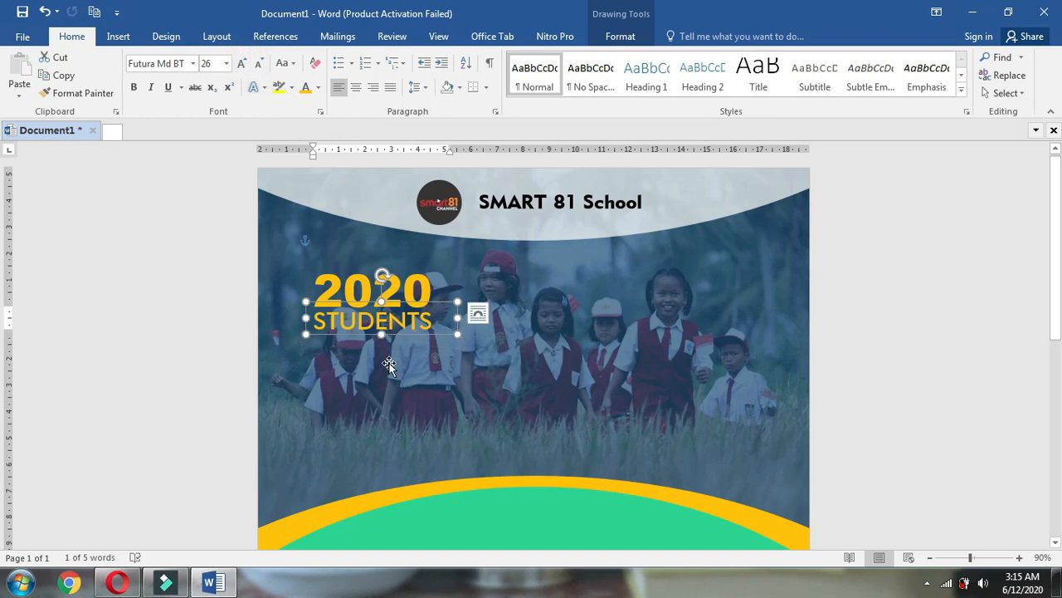
Duplicate the "STUDENTS" text box directly below it and replace the copy's text with "ADMISSION"
left_click_drag(389, 333, 389, 363)
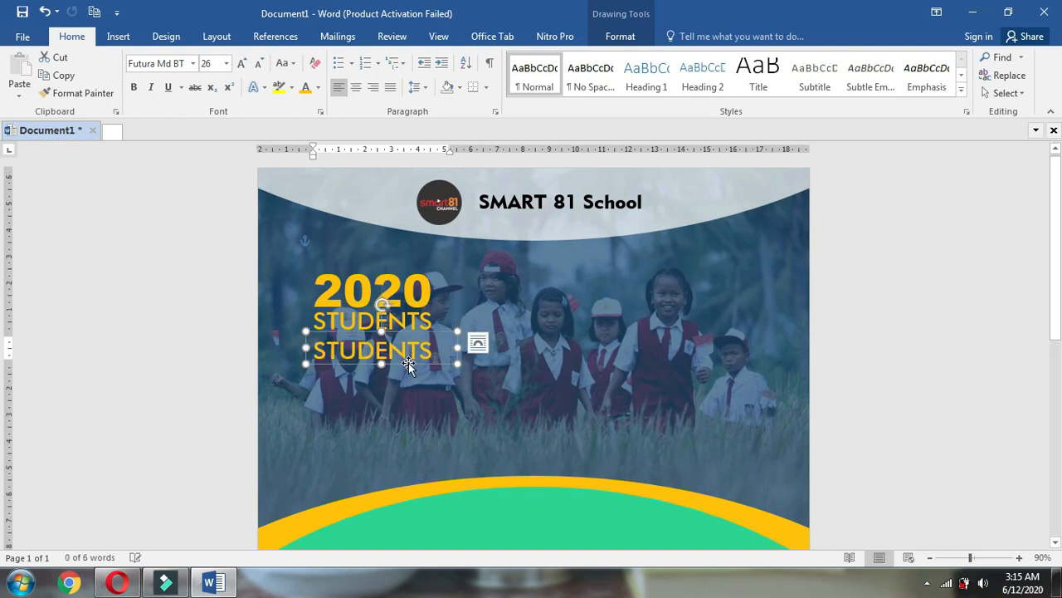
left_click(405, 350)
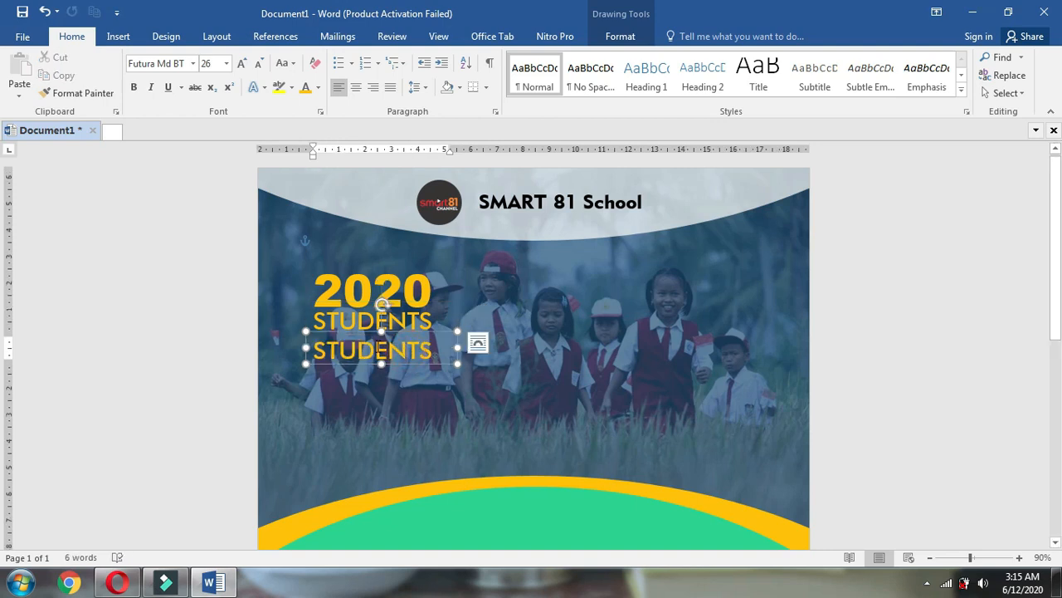
type("ADMISSION")
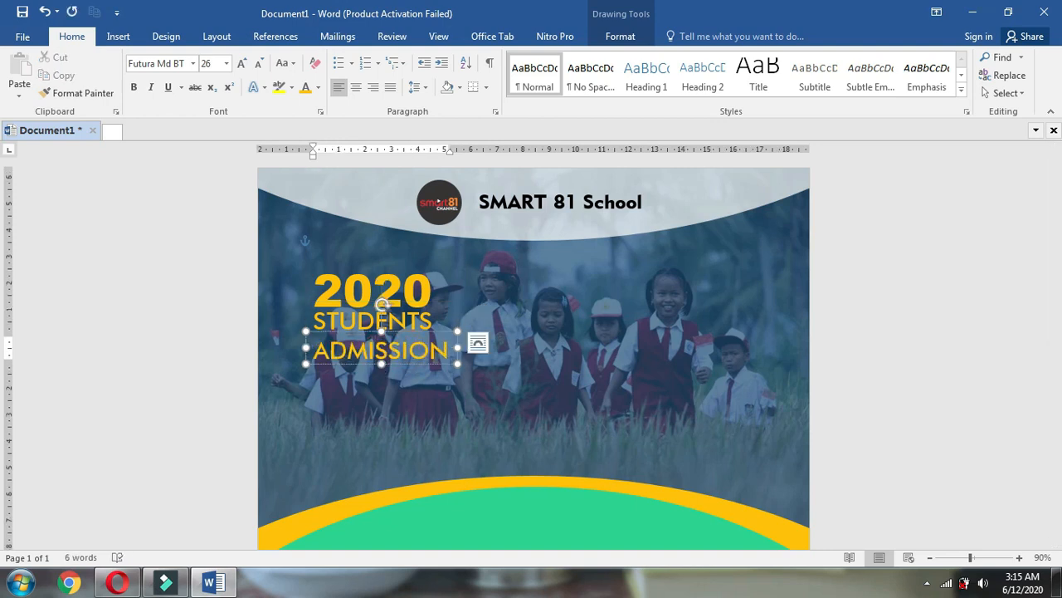
Make the "ADMISSION" text white and reduce it to size 22
left_click(259, 63)
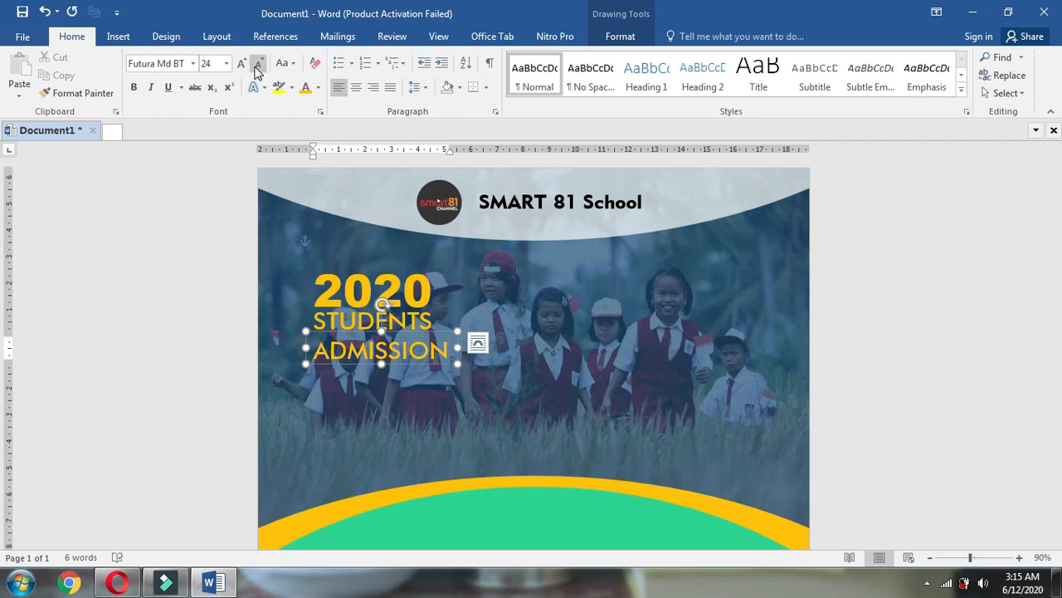
left_click(410, 368)
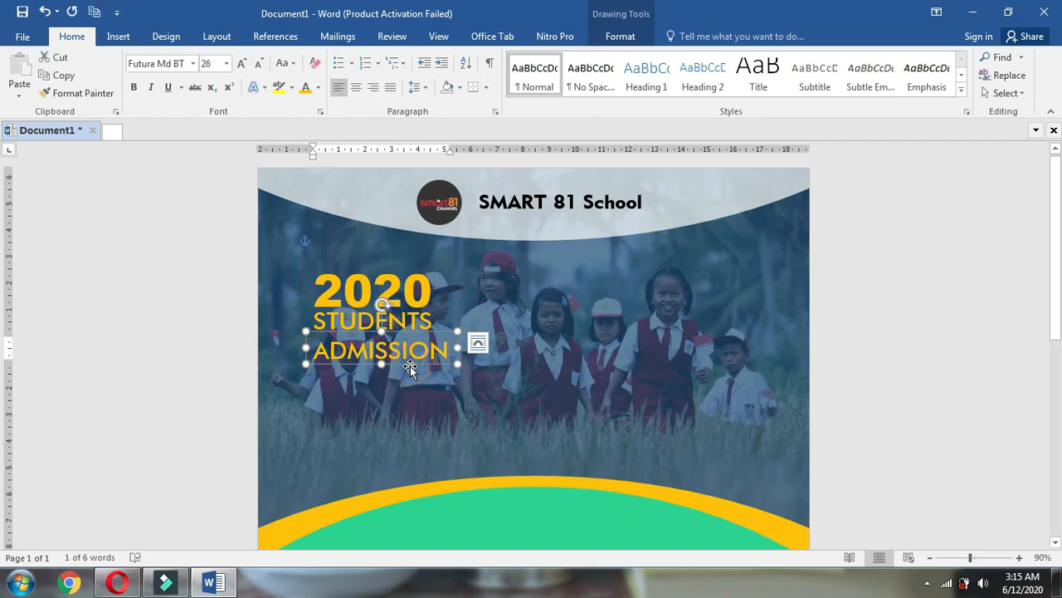
left_click(319, 88)
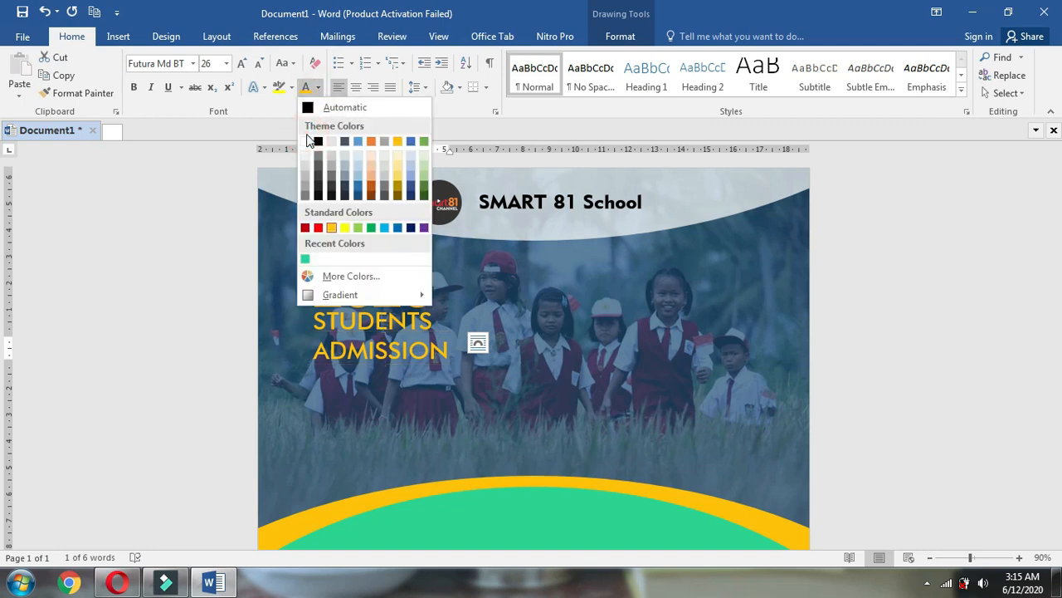
left_click(306, 141)
key("ctrl+shift+comma")
key("ctrl+shift+comma")
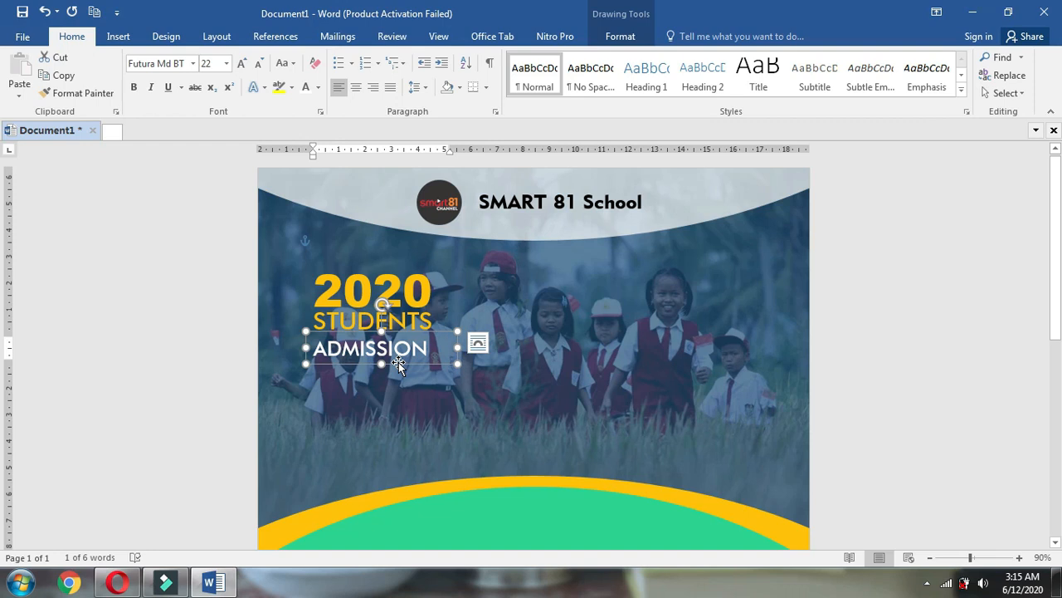
Change the "STUDENTS" text color to white
left_click(404, 319)
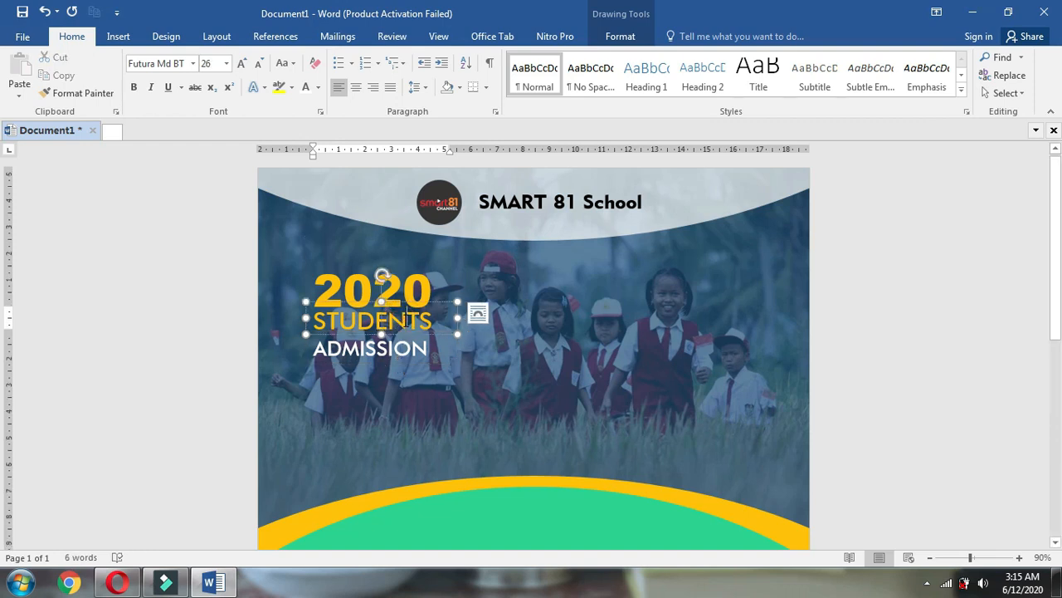
left_click(444, 336)
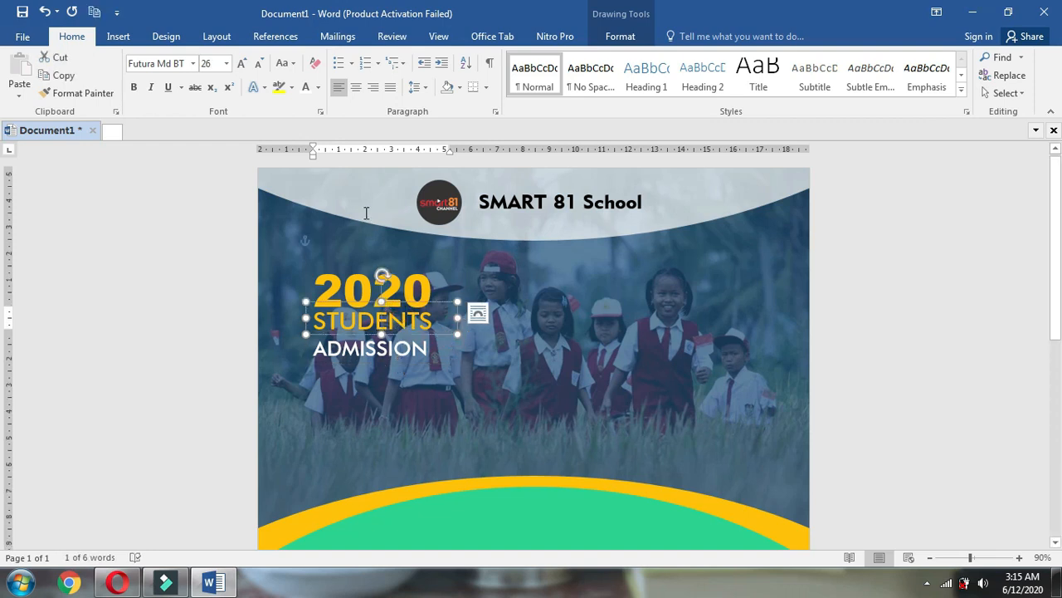
left_click(306, 88)
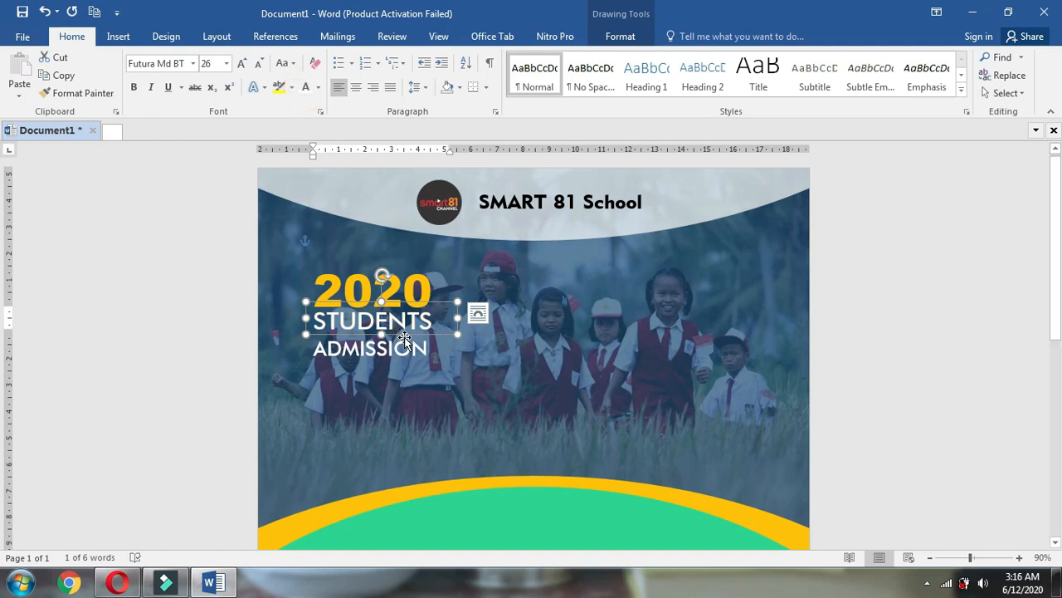
Move the "STUDENTS" and "ADMISSION" text boxes slightly down to space the three lines evenly
left_click_drag(407, 334, 408, 343)
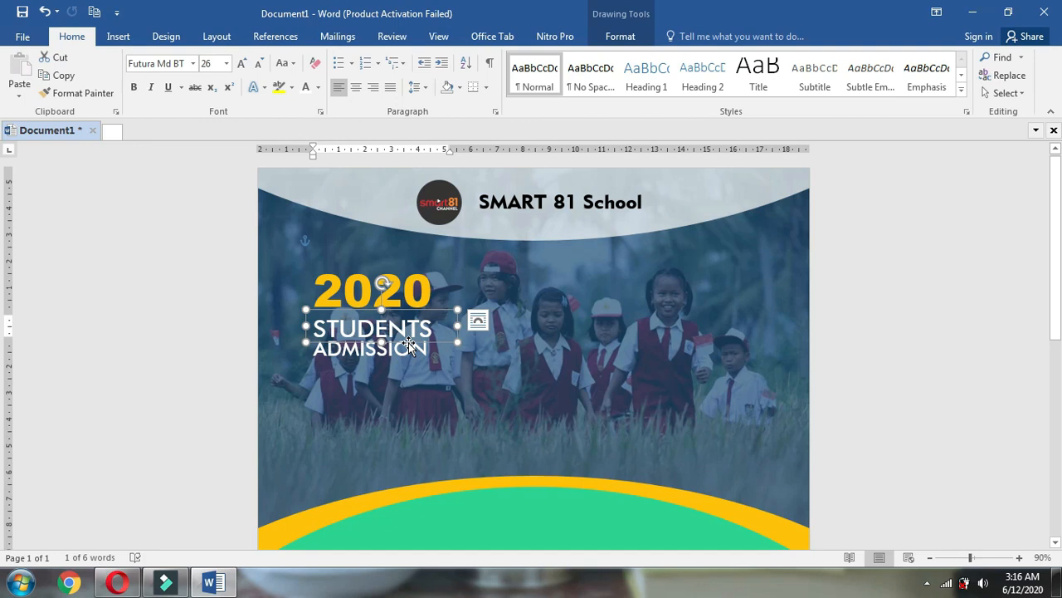
double_click(410, 366)
left_click_drag(411, 368, 408, 377)
left_click(403, 399)
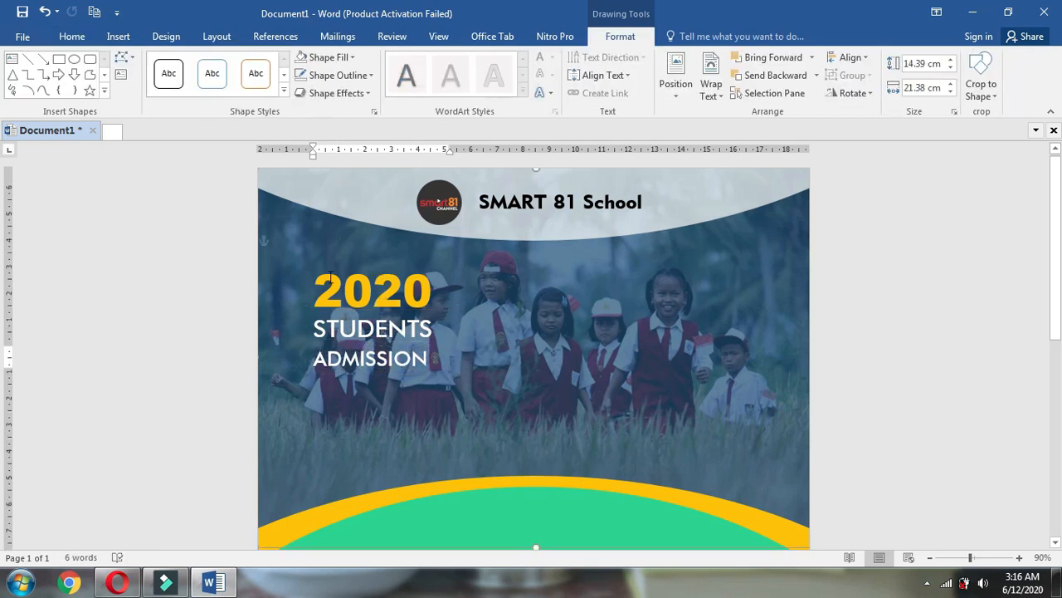
Select the "2020", "STUDENTS" and "ADMISSION" text boxes together and nudge them down over the photo
left_click(330, 288)
left_click(384, 327, "shift")
left_click(390, 356, "shift")
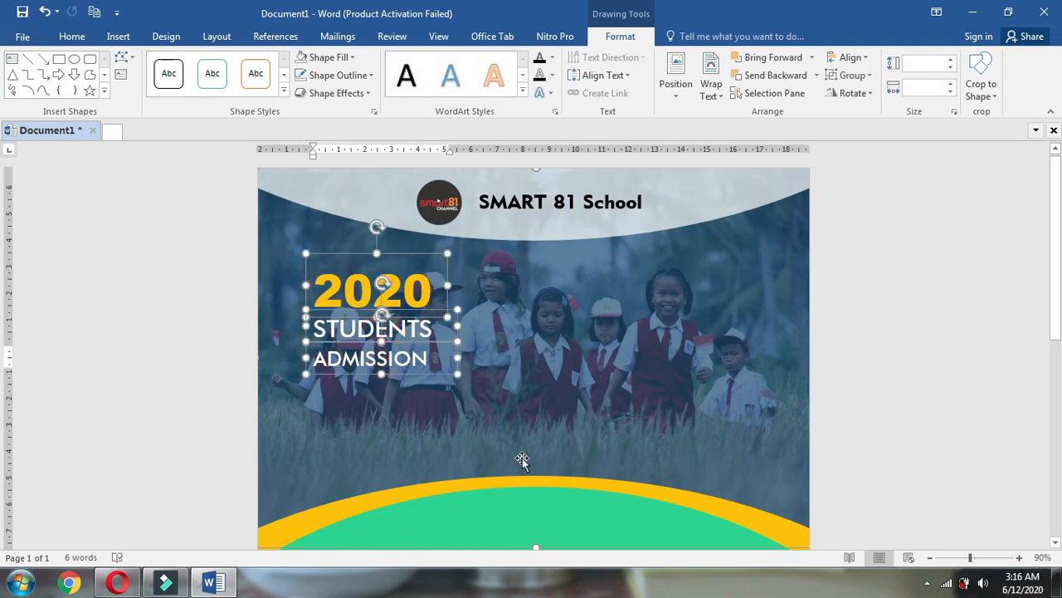
key("Down")
key("Down")
key("Down")
key("Down")
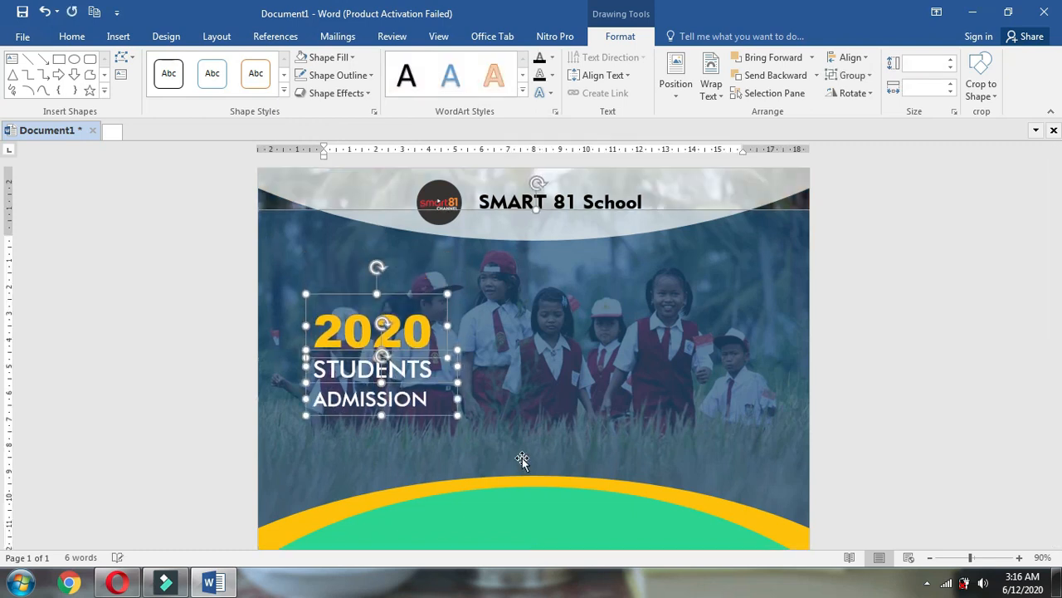
Nudge the blue tint rectangle back up so it covers the top of the photo
left_click(776, 182)
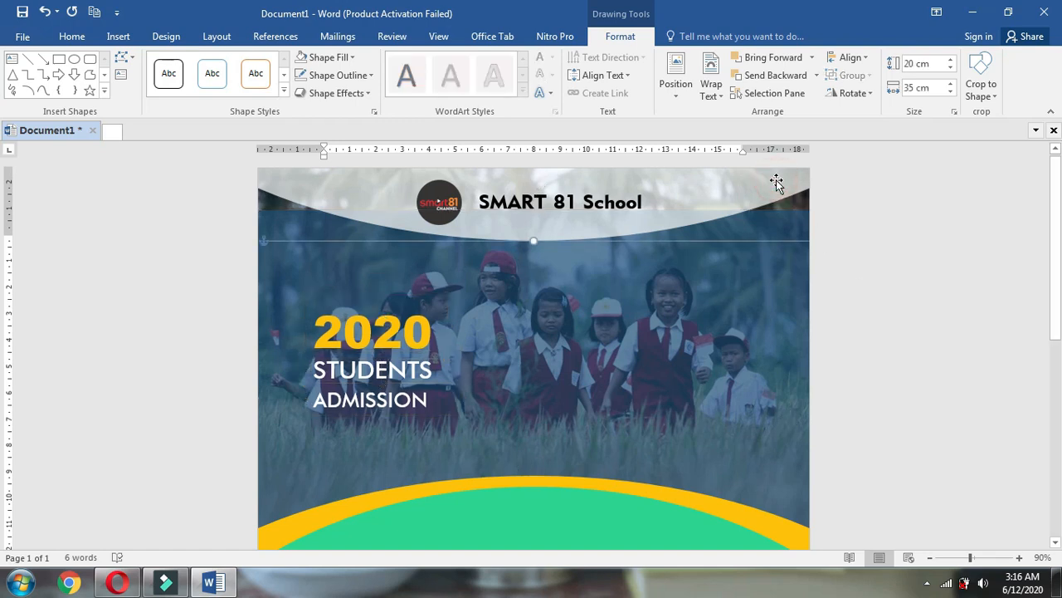
left_click(301, 226)
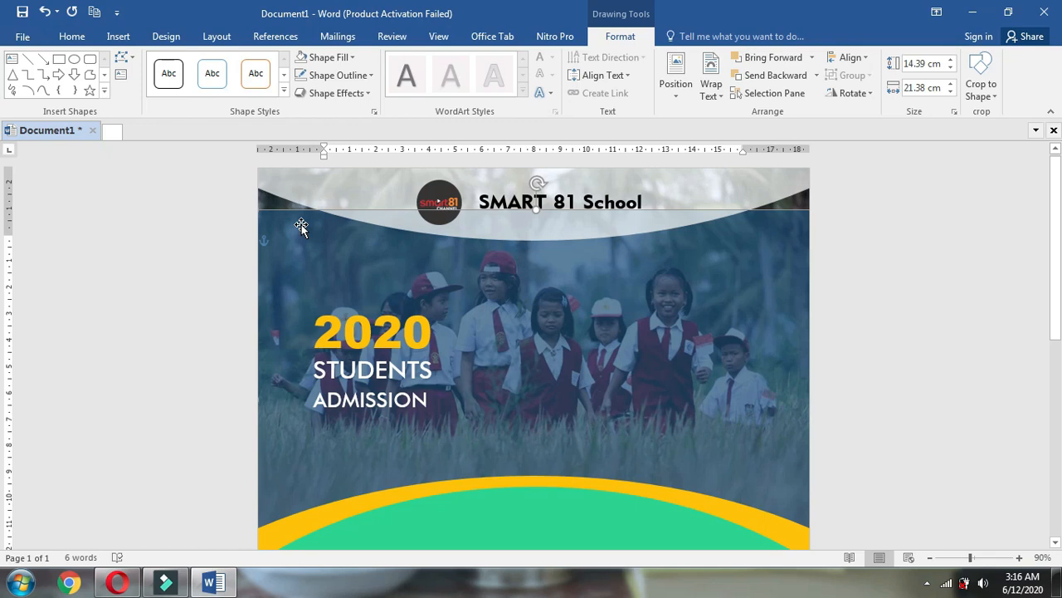
key("Up")
key("Up")
key("Up")
key("Up")
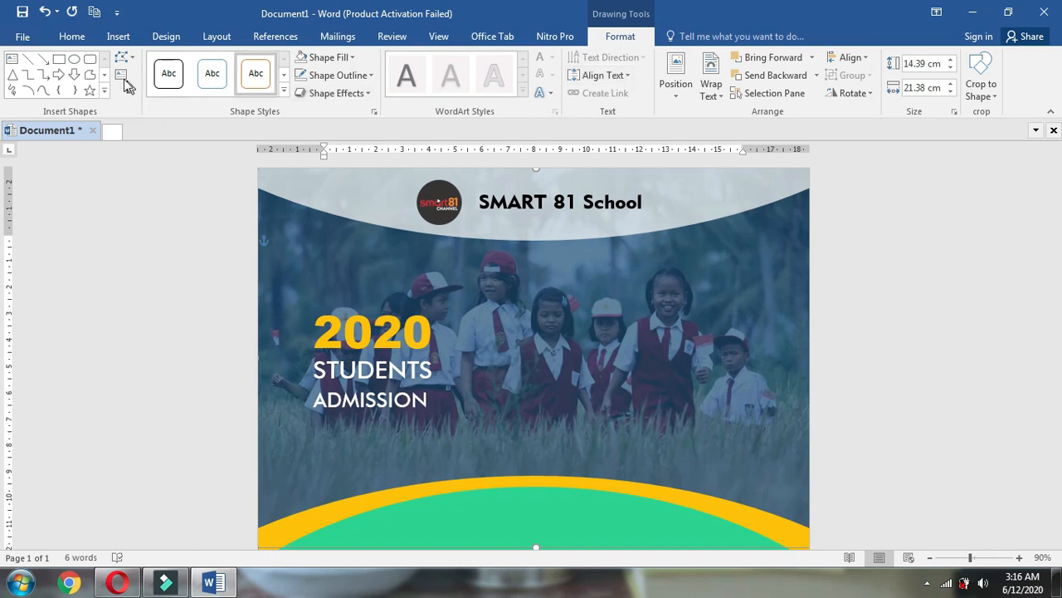
Draw a rectangle about 6.59 cm wide and 4.84 cm high over the three text lines
left_click(59, 61)
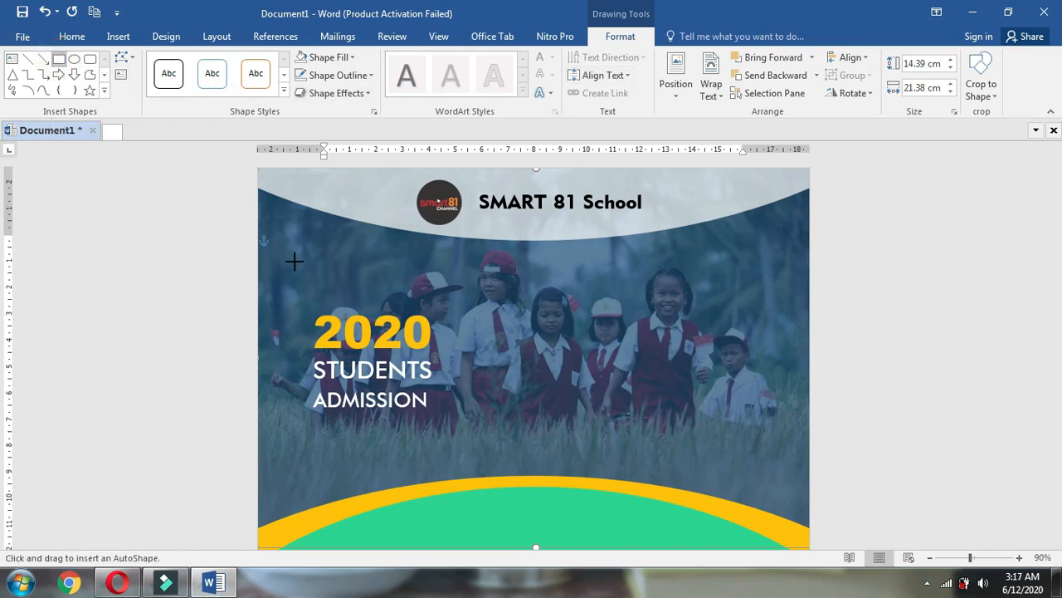
left_click_drag(308, 301, 479, 428)
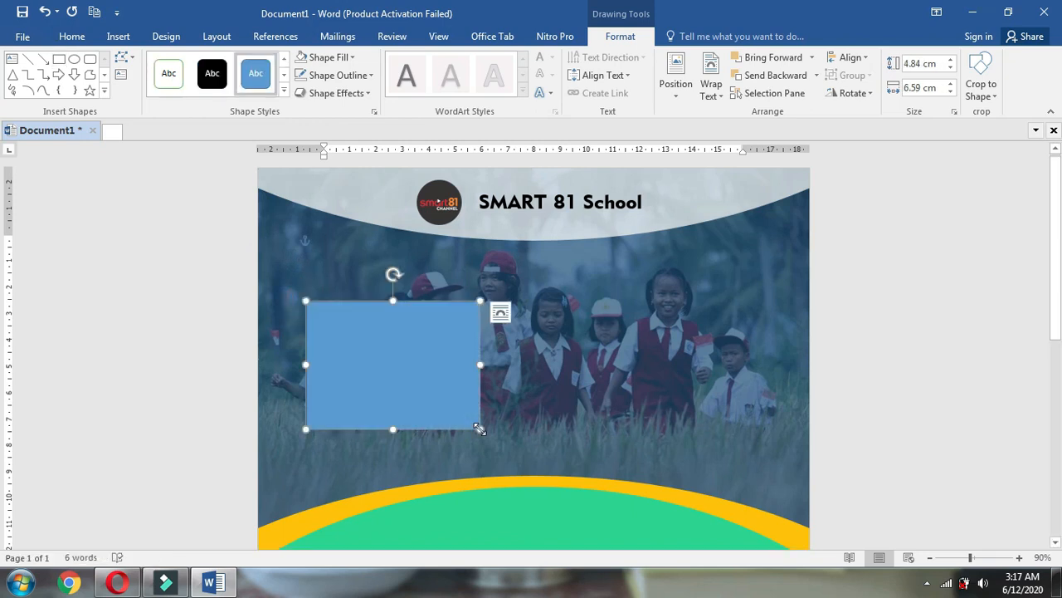
Remove the fill from the rectangle over the three title lines and give it a thick gold outline
left_click(335, 59)
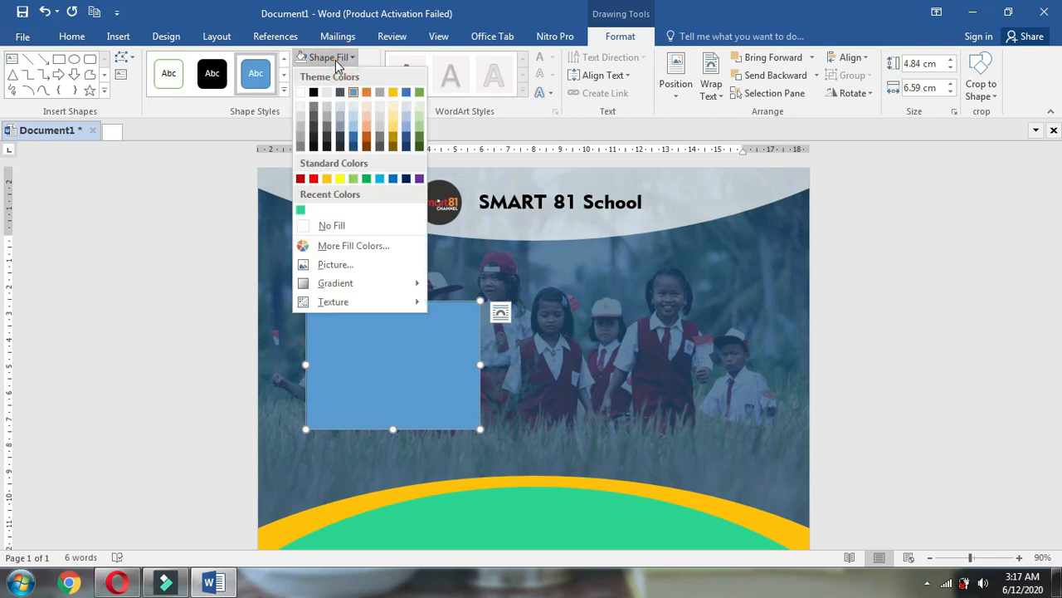
left_click(360, 225)
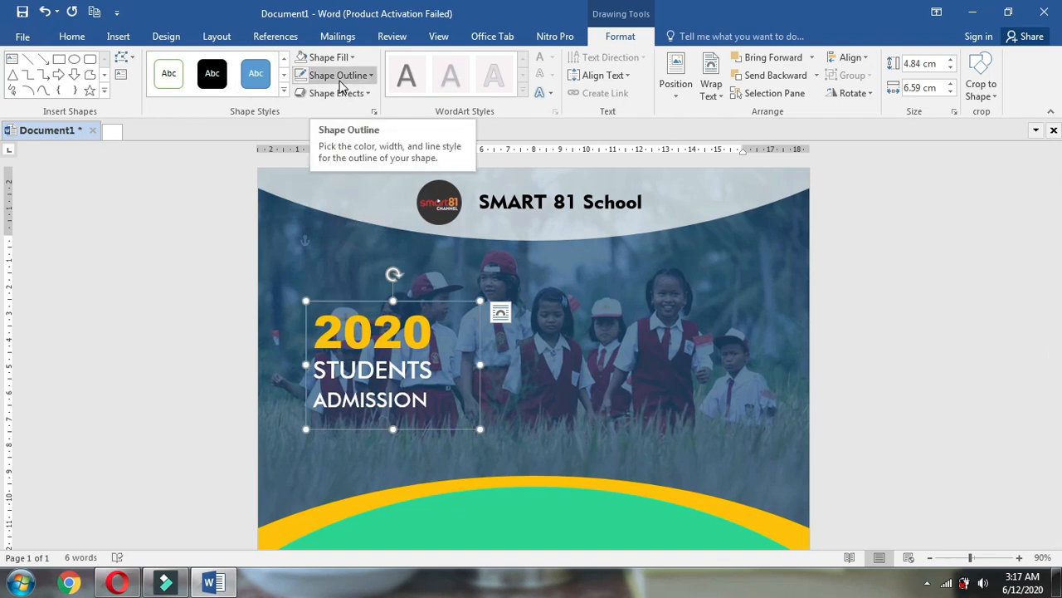
left_click(339, 83)
left_click(327, 197)
left_click(340, 76)
mouse_move(363, 284)
left_click(491, 420)
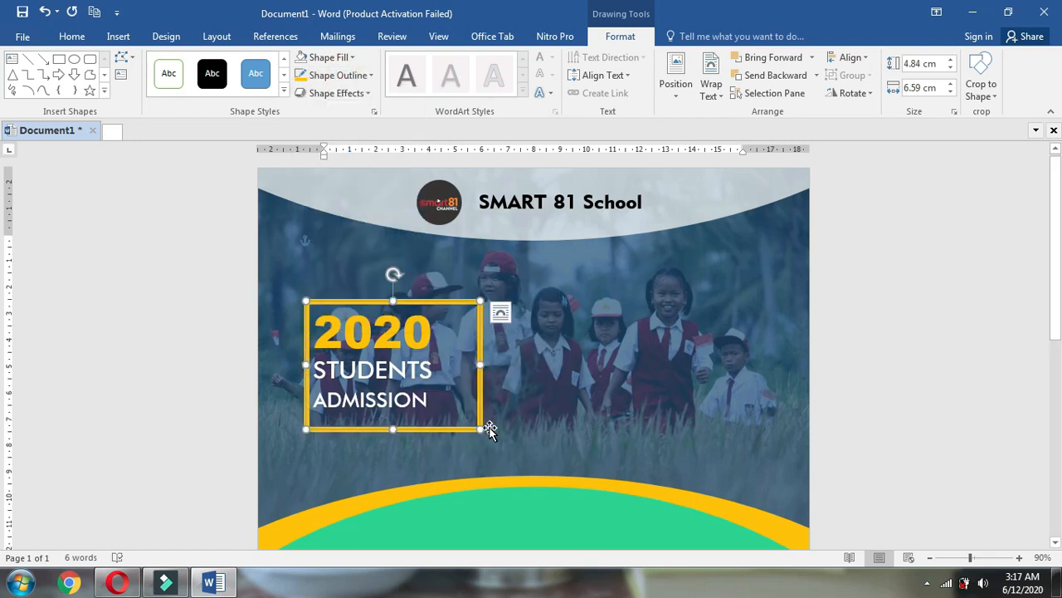
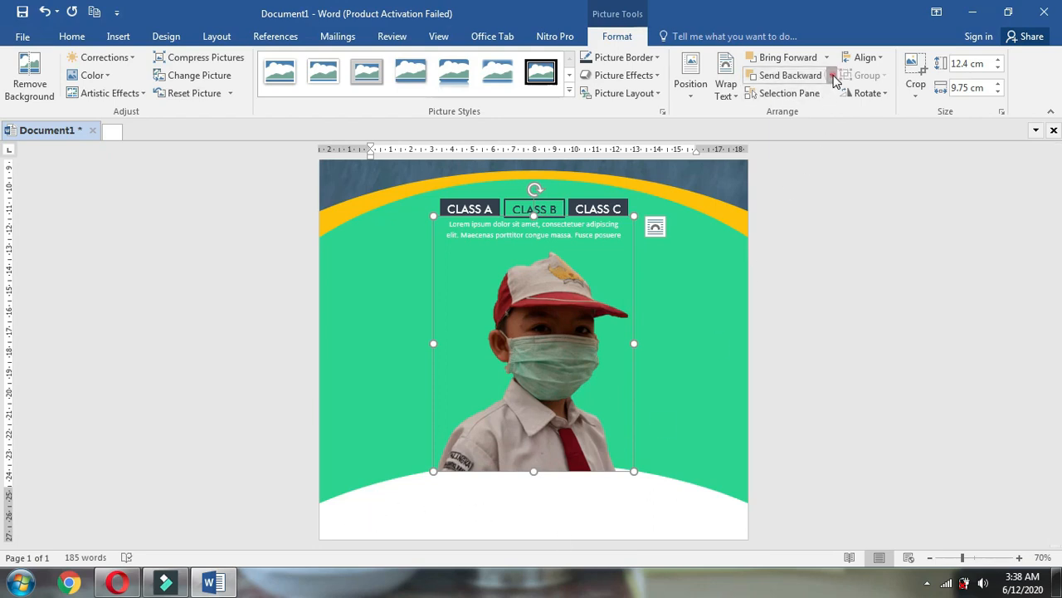
Send the masked student picture to the back, and bring it forward until it sits between the green and white curved shapes
left_click(832, 76)
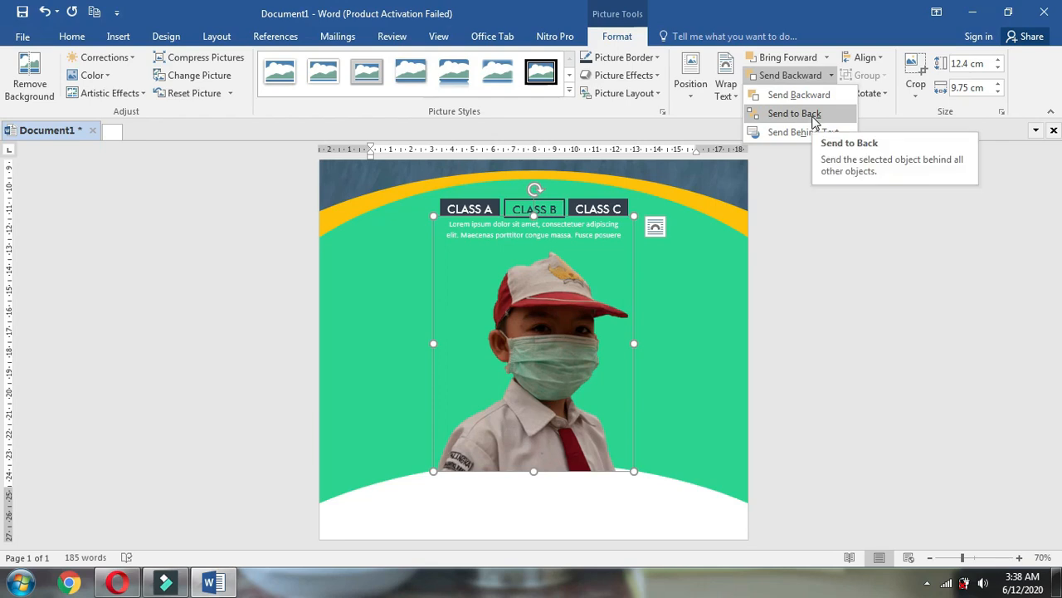
left_click(814, 118)
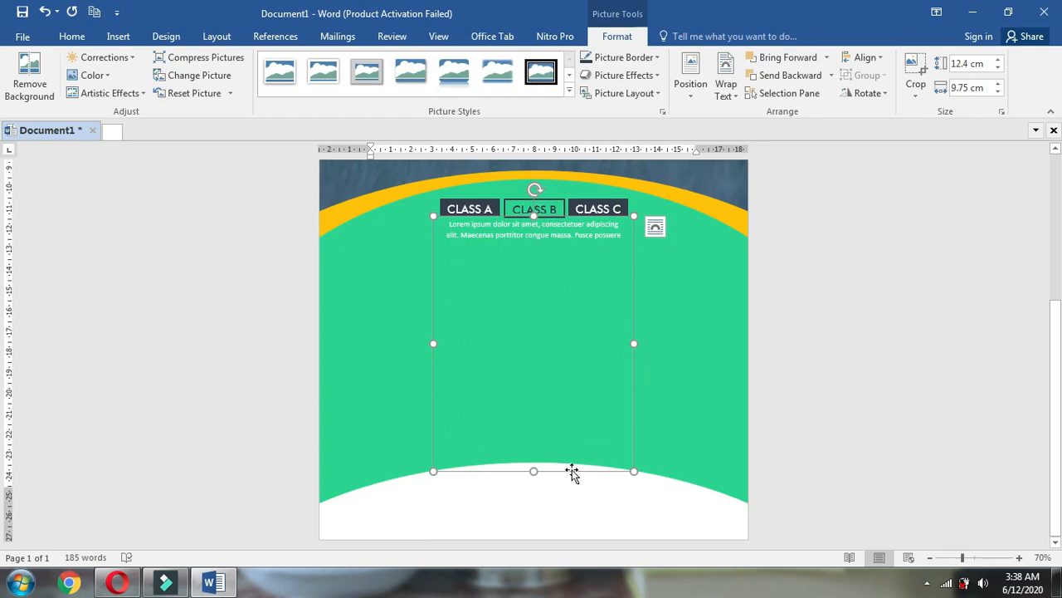
left_click(780, 62)
left_click(780, 61)
left_click(780, 62)
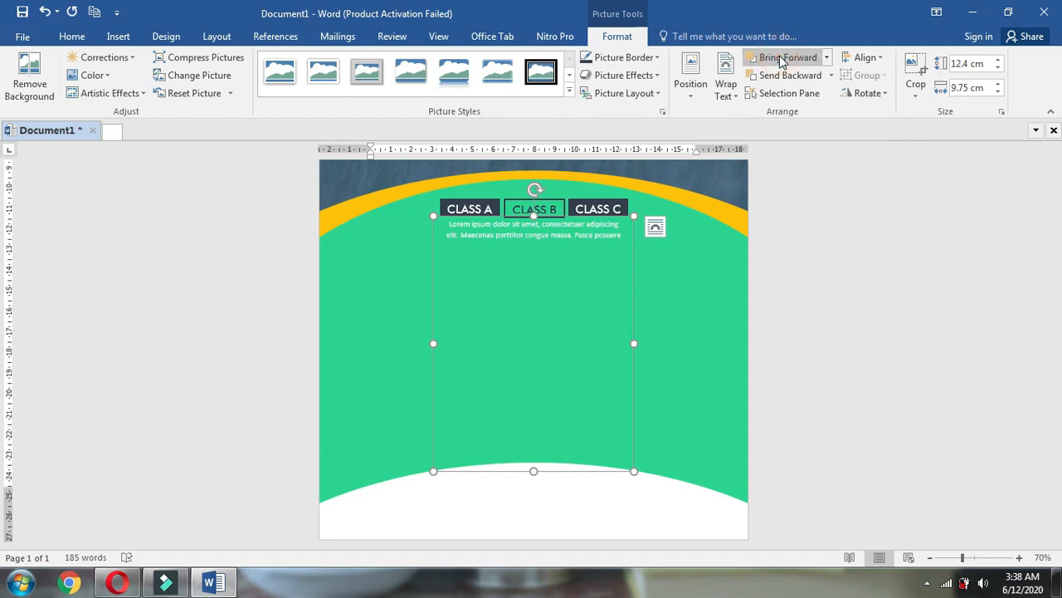
left_click(780, 62)
left_click(780, 61)
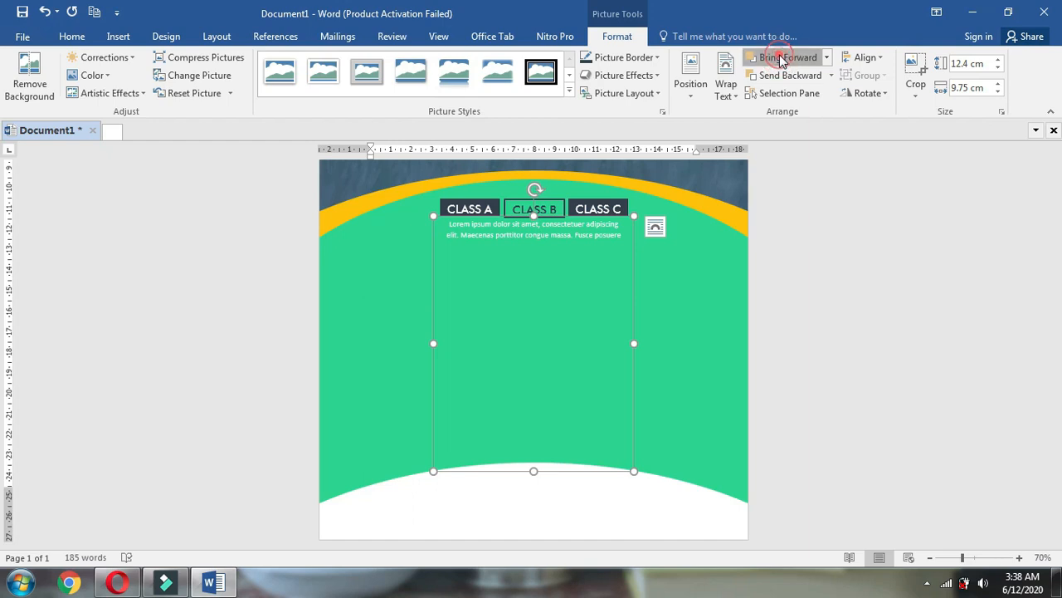
left_click(782, 73)
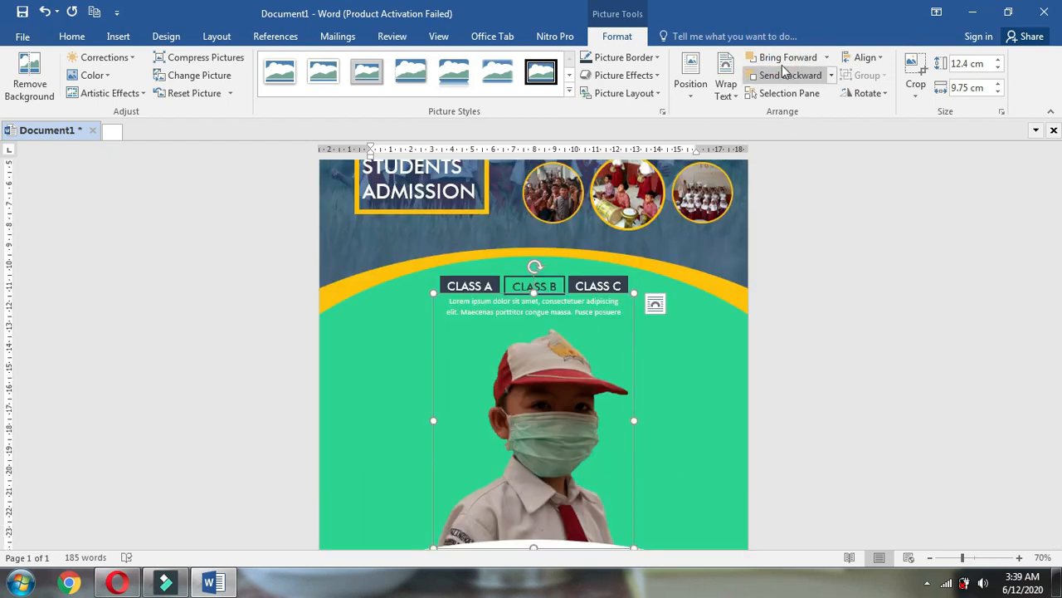
scroll(793, 299, "down", 3)
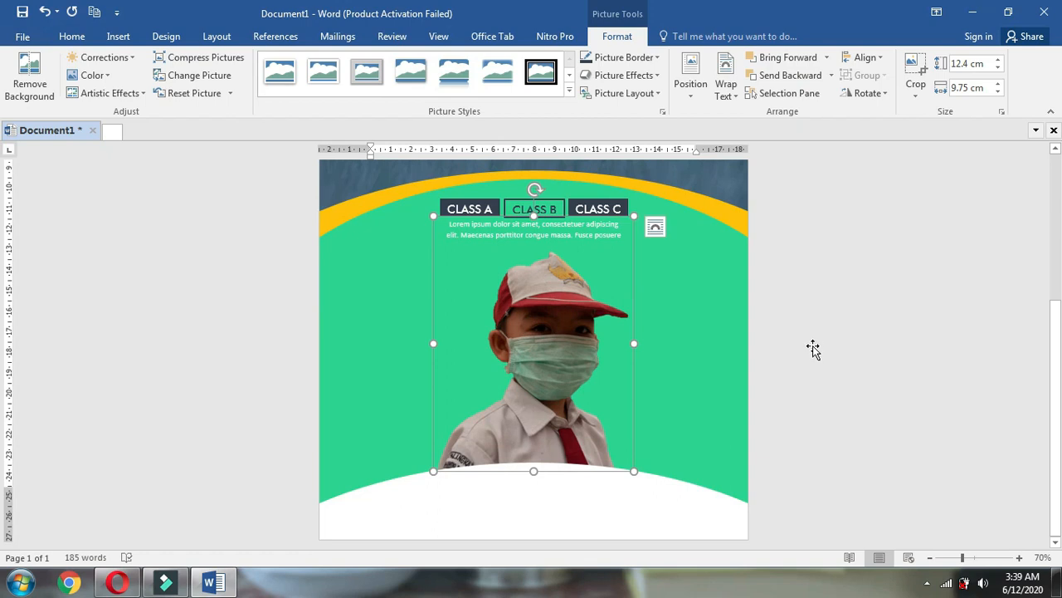
left_click(712, 320)
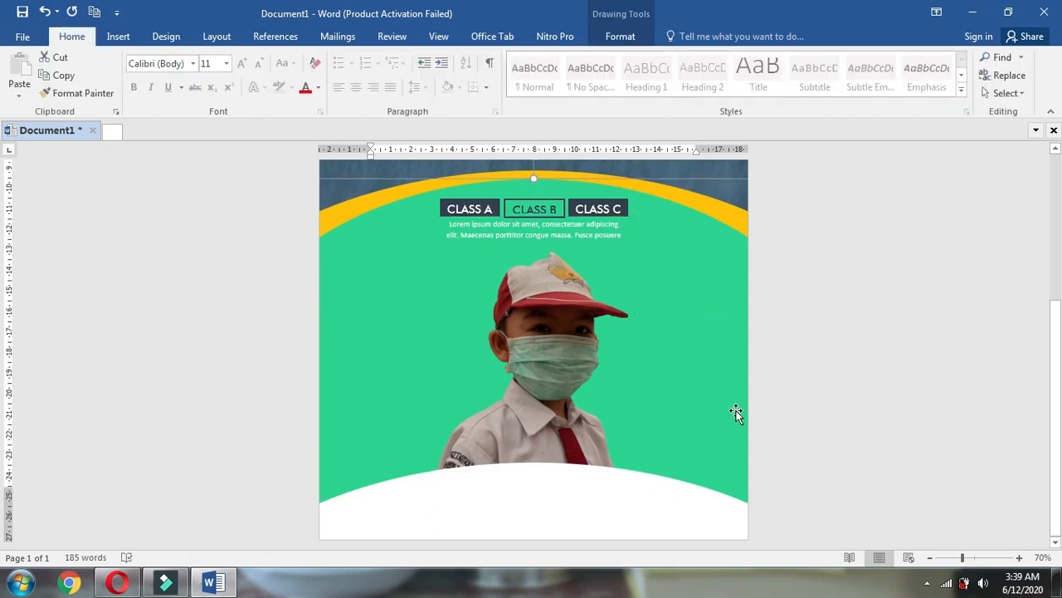
Duplicate the "ABOUT" heading and move the copy onto the green area to the right of the student picture
scroll(736, 413, "up", 1)
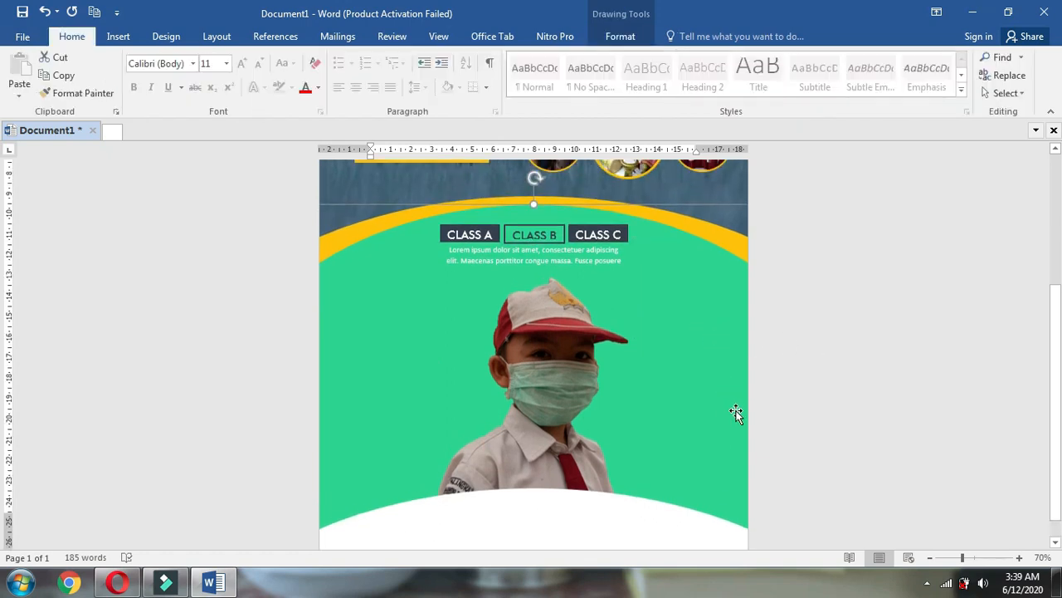
scroll(736, 414, "up", 3)
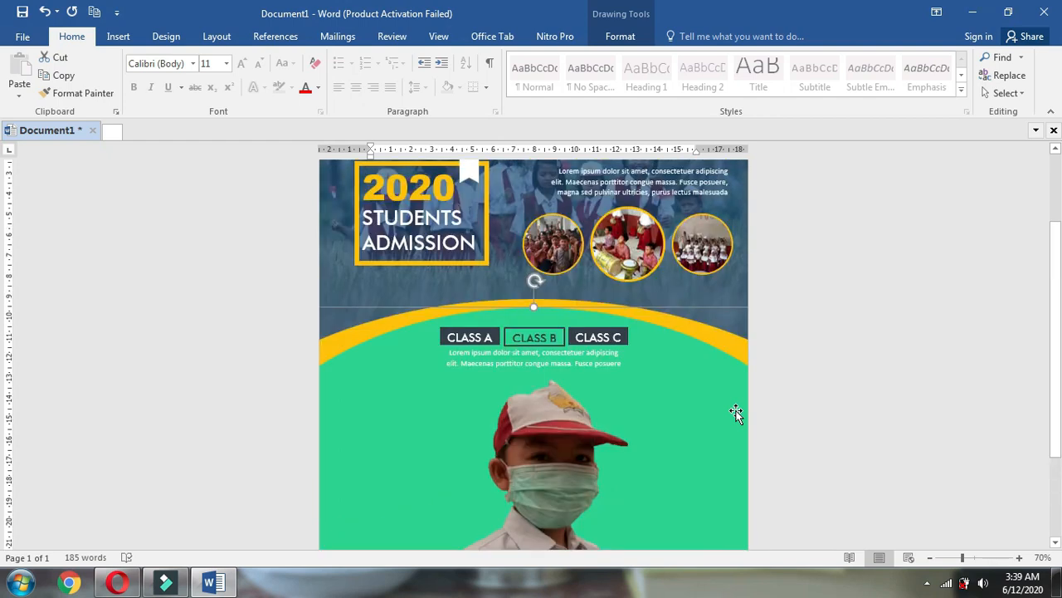
scroll(735, 413, "up", 3)
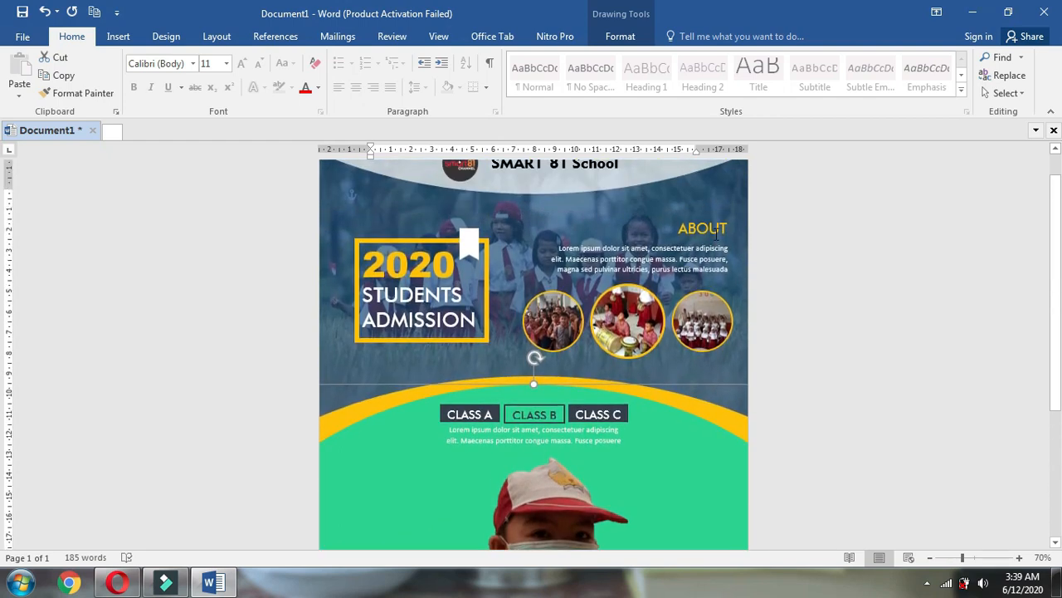
left_click(716, 233)
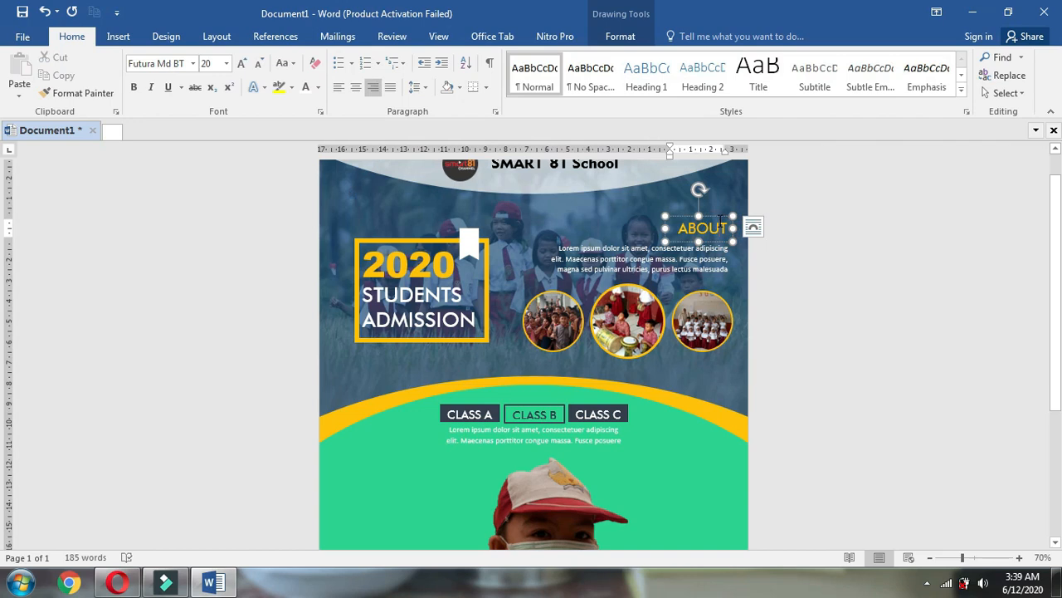
left_click(718, 220)
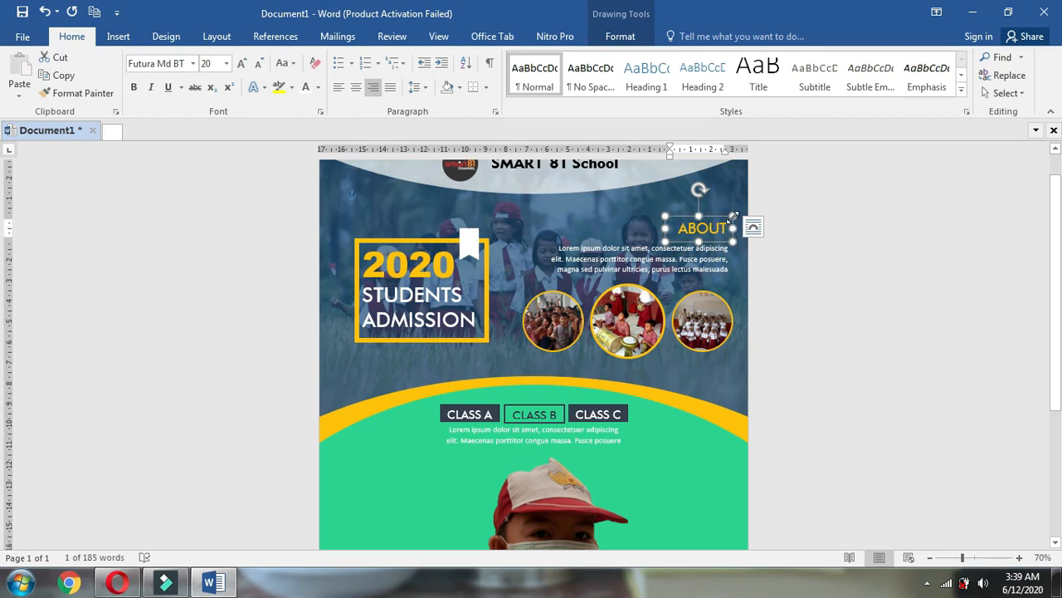
key("ctrl+d")
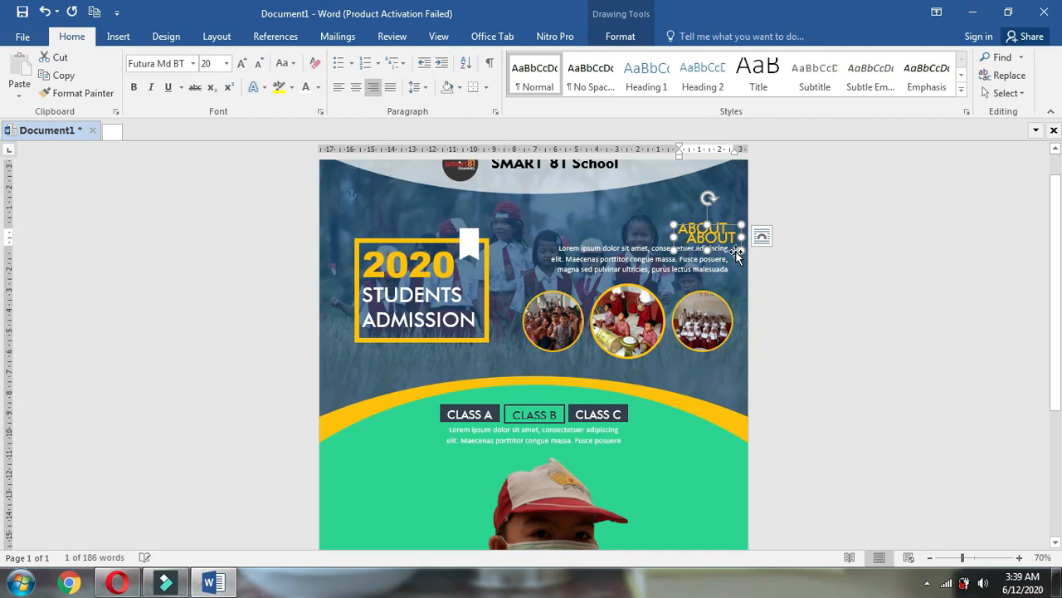
left_click_drag(737, 257, 711, 477)
Replace the text of the copied "ABOUT" heading with "REQUIREMENTS"
scroll(755, 398, "up", 2)
left_click(748, 384)
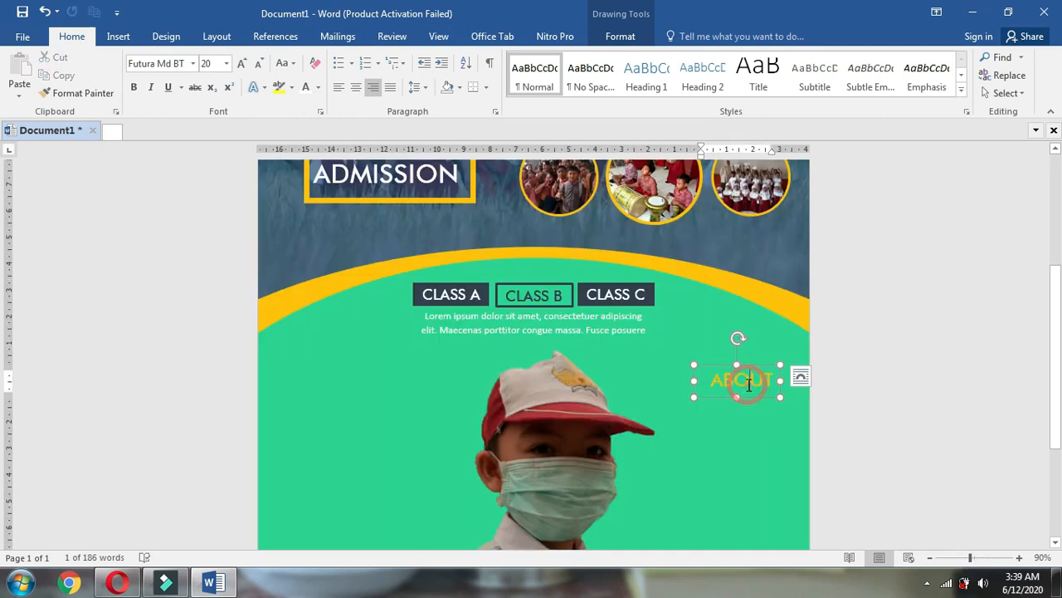
double_click(748, 384)
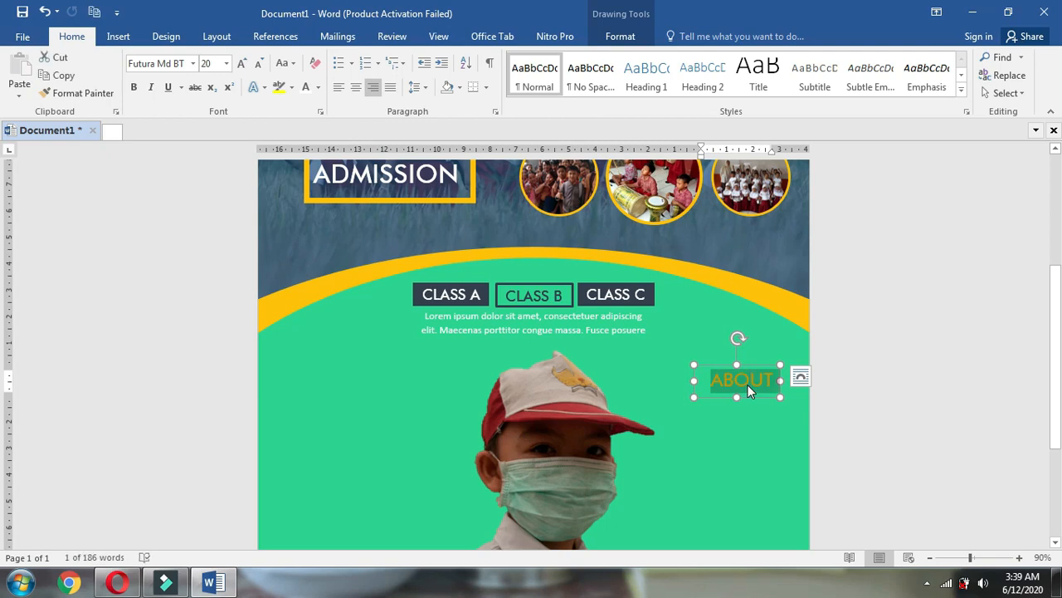
type("REQUIREMENTS")
Reduce the "REQUIREMENTS" heading to font size 16 and narrow its text box to fit the word
left_click(664, 397)
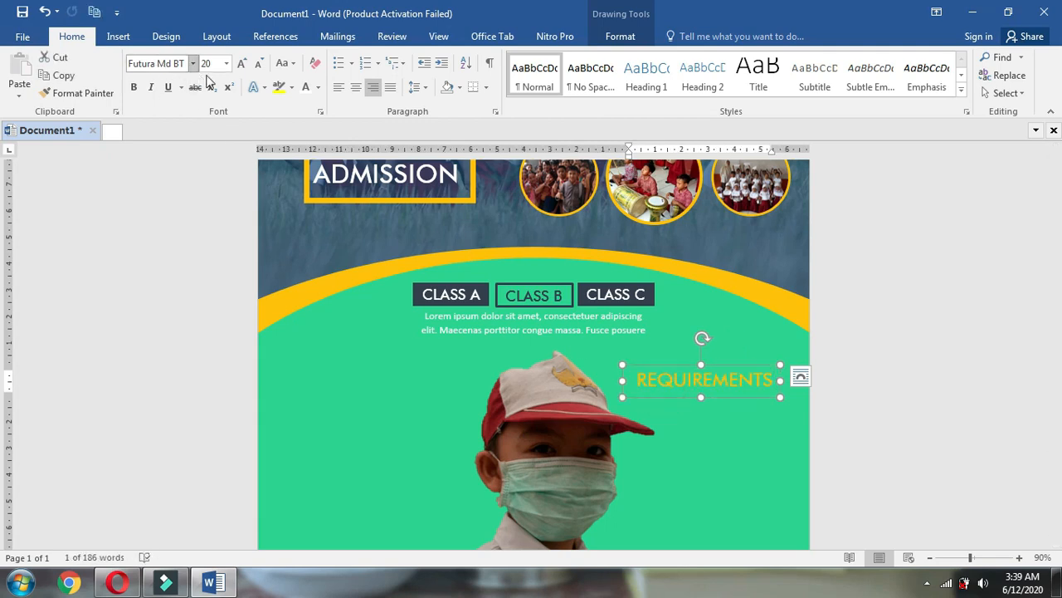
left_click(259, 64)
left_click(259, 64)
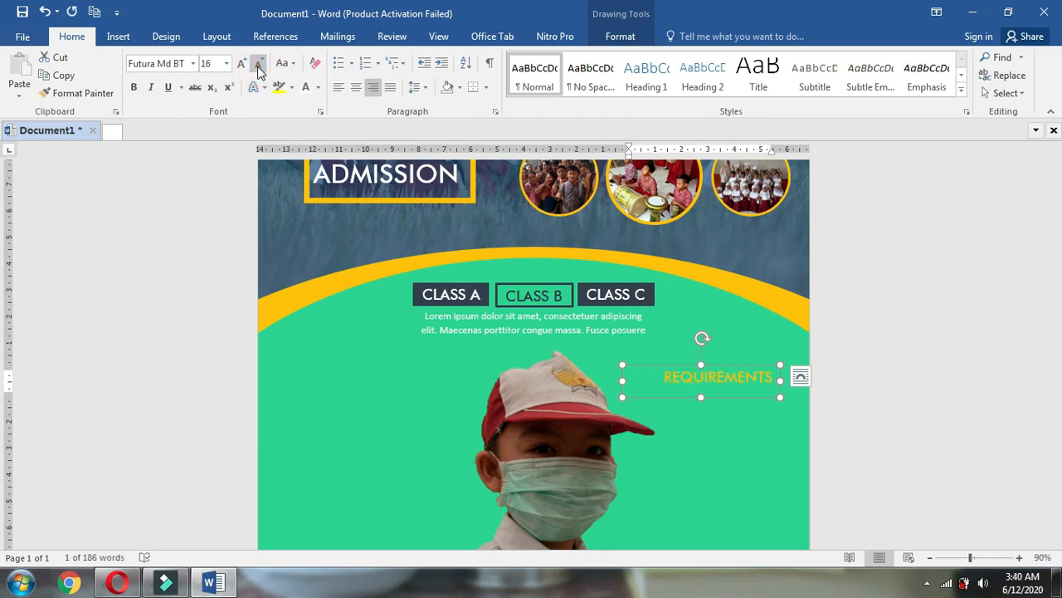
left_click_drag(622, 394, 657, 390)
Shrink the masked student picture to about 10.74 cm high and 8.45 cm wide and center it horizontally
scroll(518, 394, "down", 3, "ctrl")
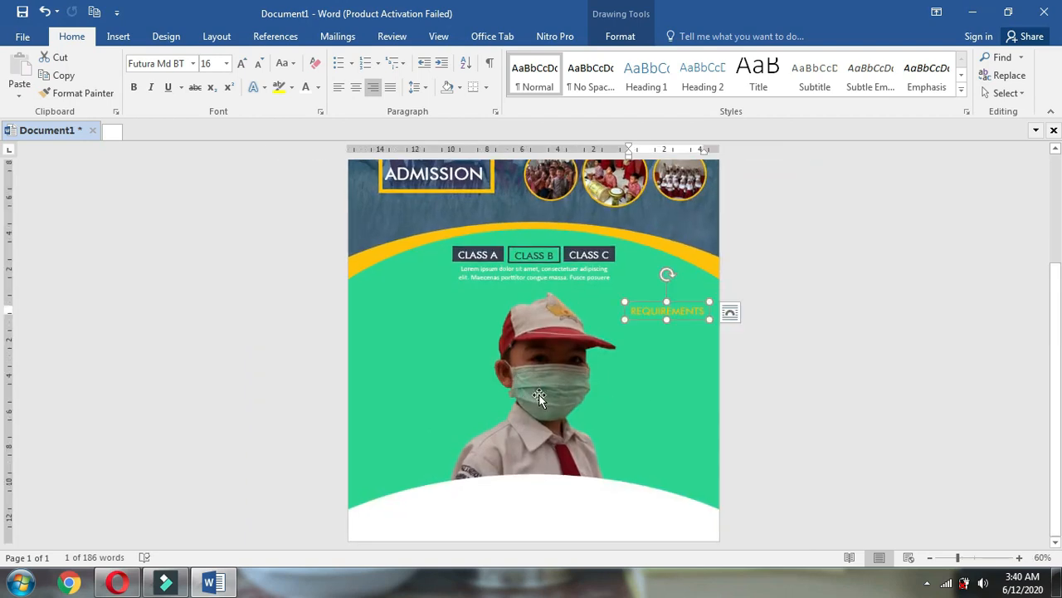
left_click(539, 394)
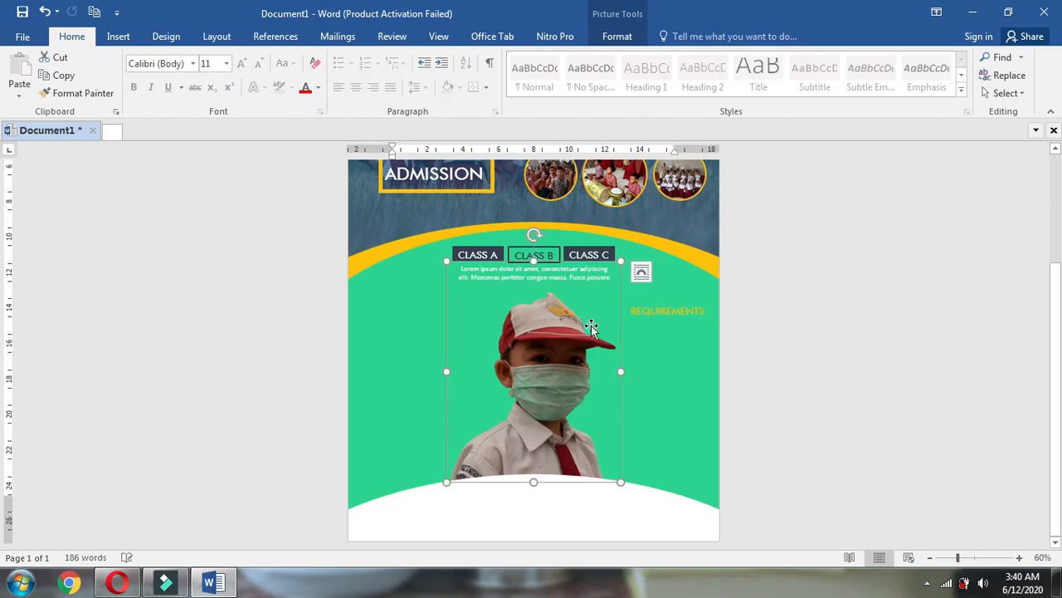
left_click_drag(619, 263, 596, 292)
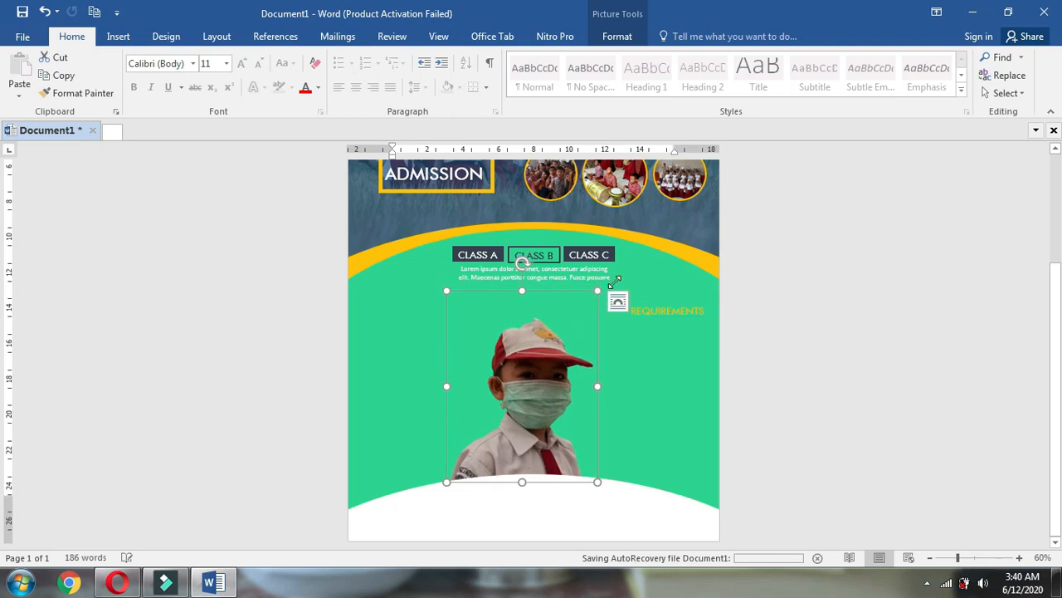
left_click(624, 37)
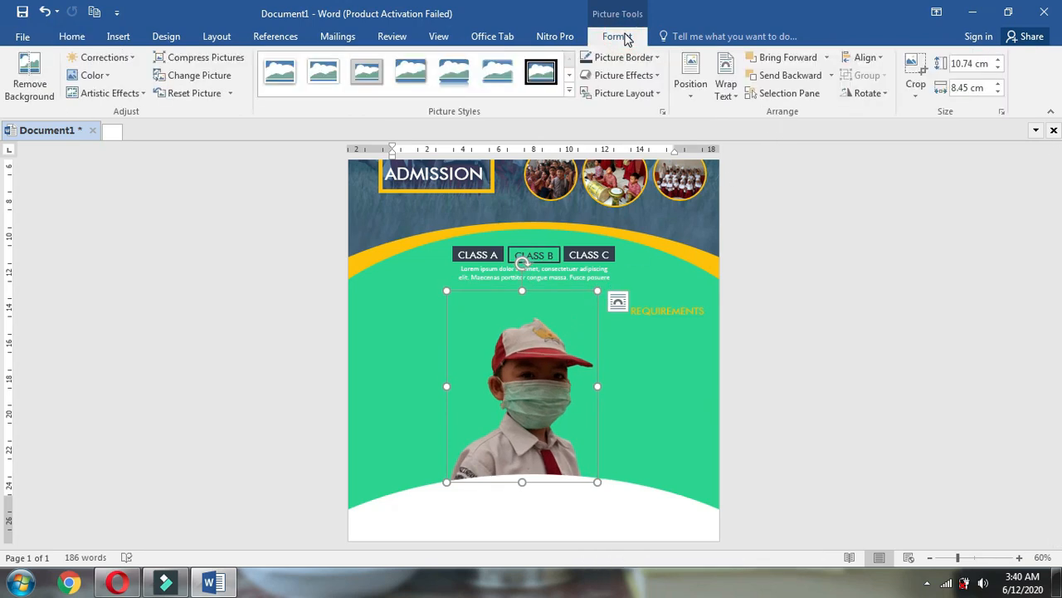
left_click(877, 60)
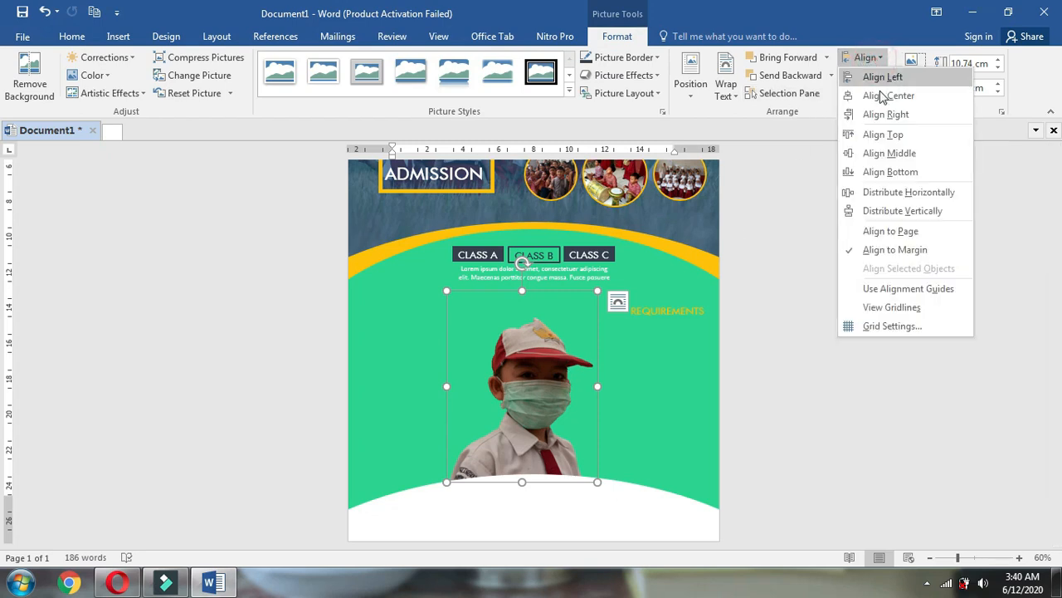
left_click(880, 95)
left_click(657, 434)
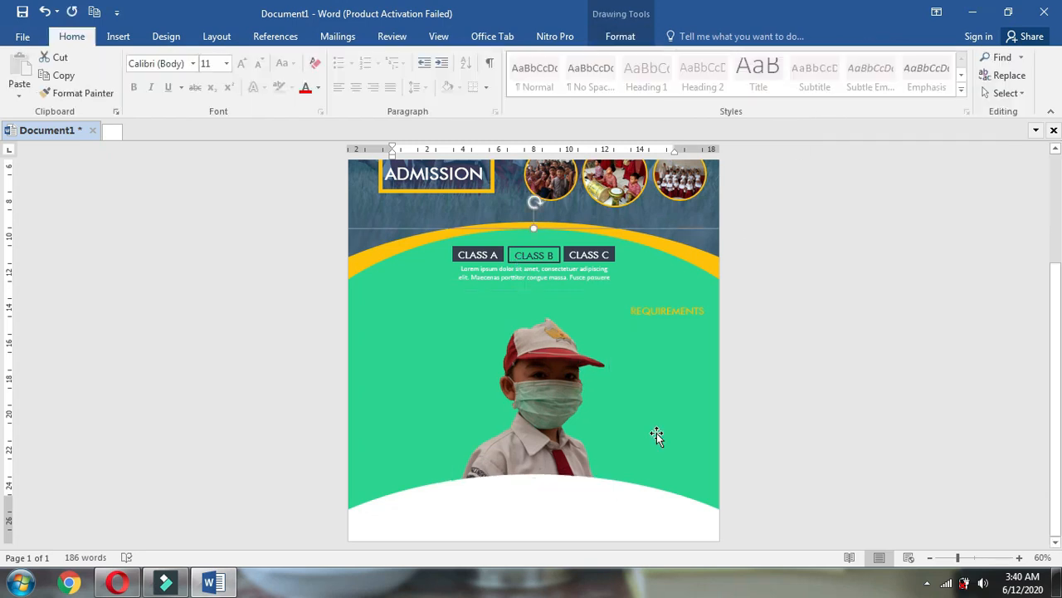
Change the font color of the "REQUIREMENTS" heading from gold to a dark color
left_click(676, 310)
double_click(644, 315)
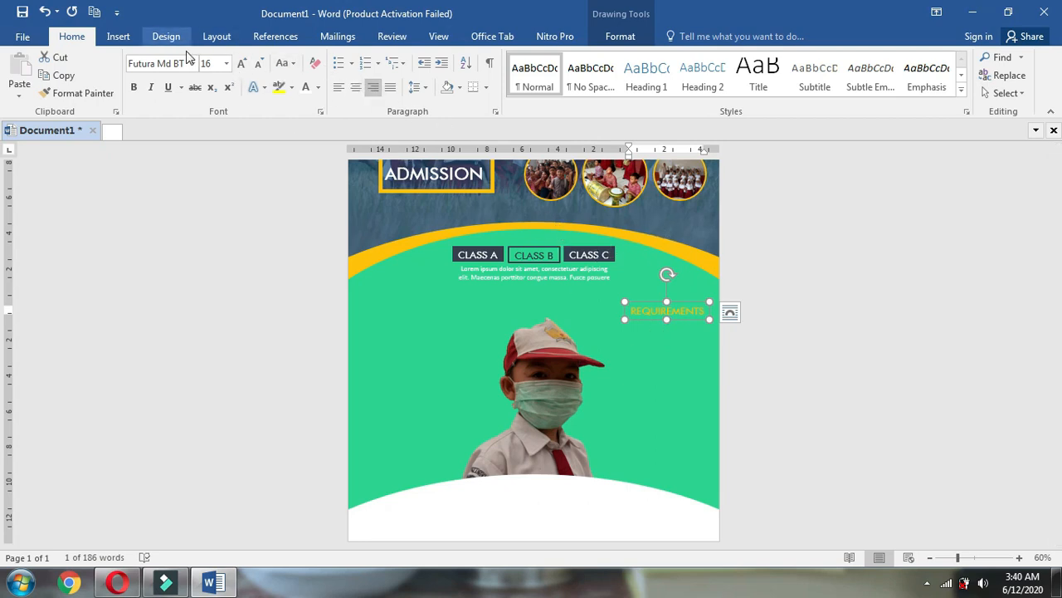
left_click(317, 87)
left_click(341, 194)
Copy the white Lorem ipsum text box beneath the class labels and place the copy directly under the "REQUIREMENTS" heading
scroll(656, 324, "up", 5)
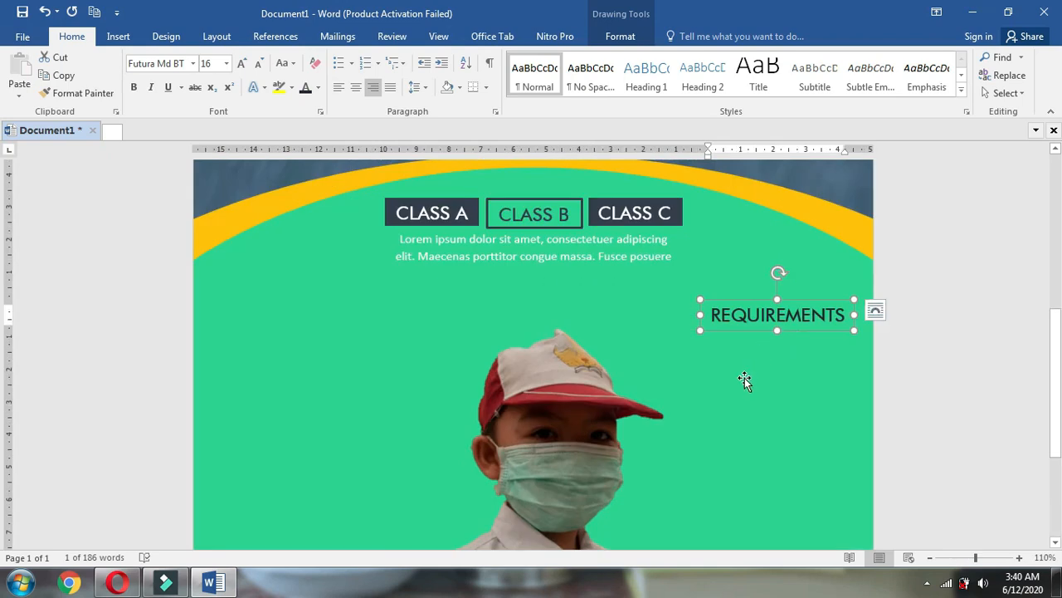
scroll(745, 379, "up", 1)
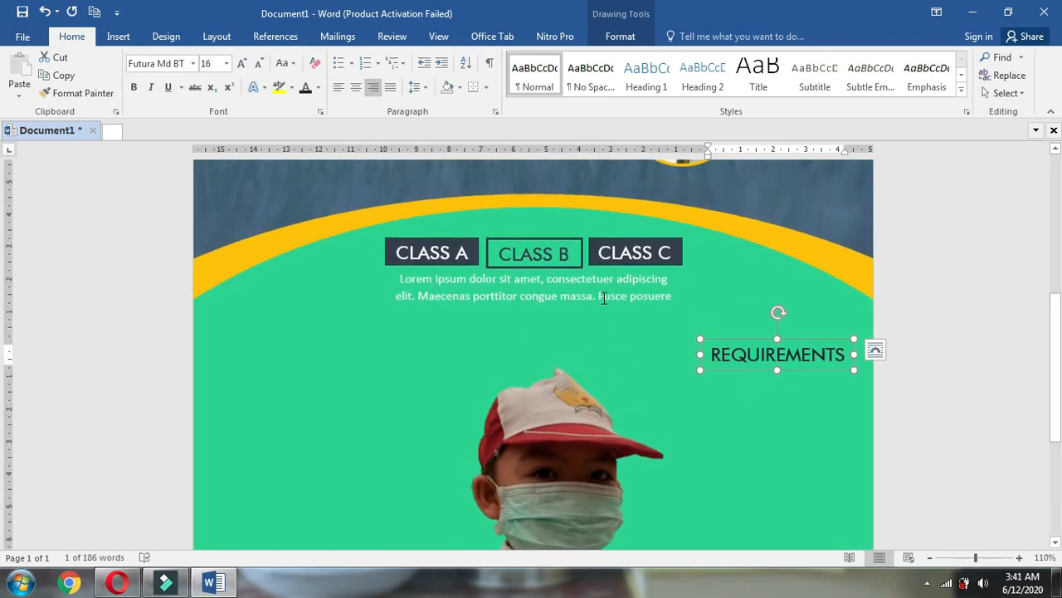
left_click(615, 308)
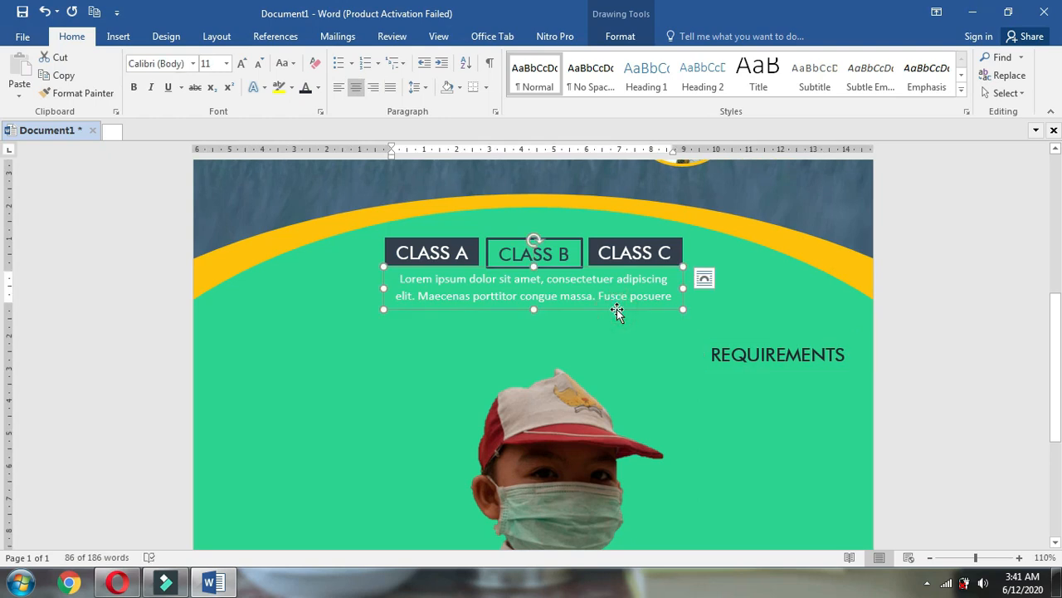
key("ctrl+v")
left_click_drag(599, 328, 757, 414)
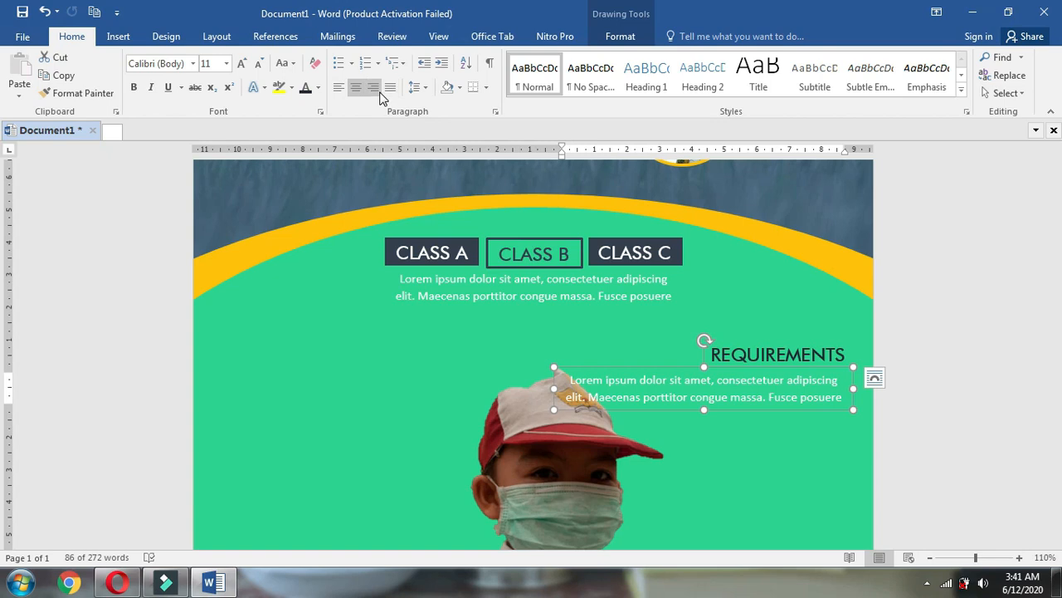
Left-align the copied Lorem ipsum paragraph, narrow its box to clear the student picture, and extend it downward to show about six lines
left_click(338, 93)
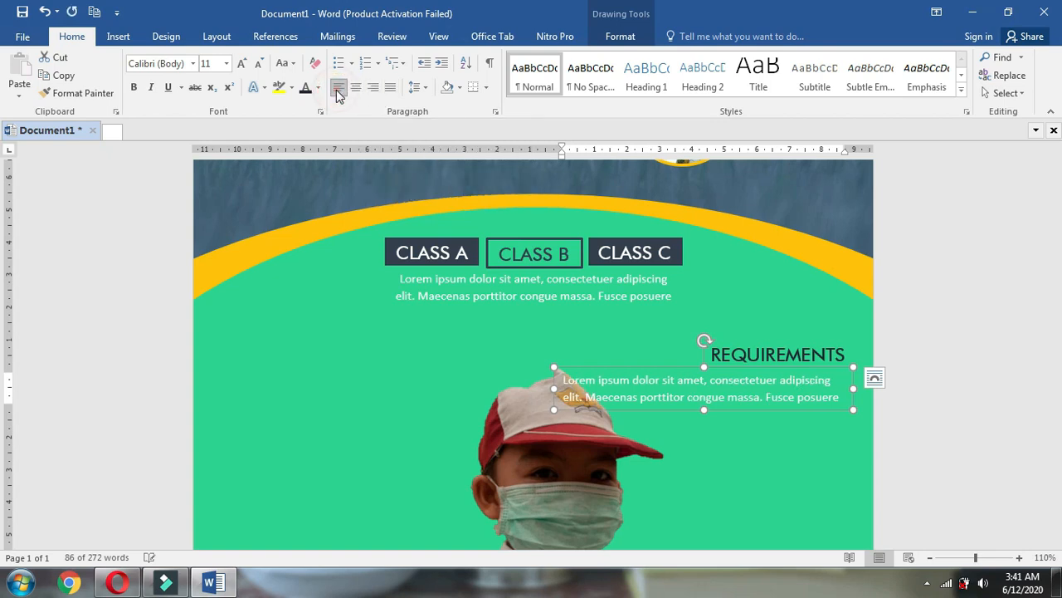
left_click_drag(555, 389, 685, 399)
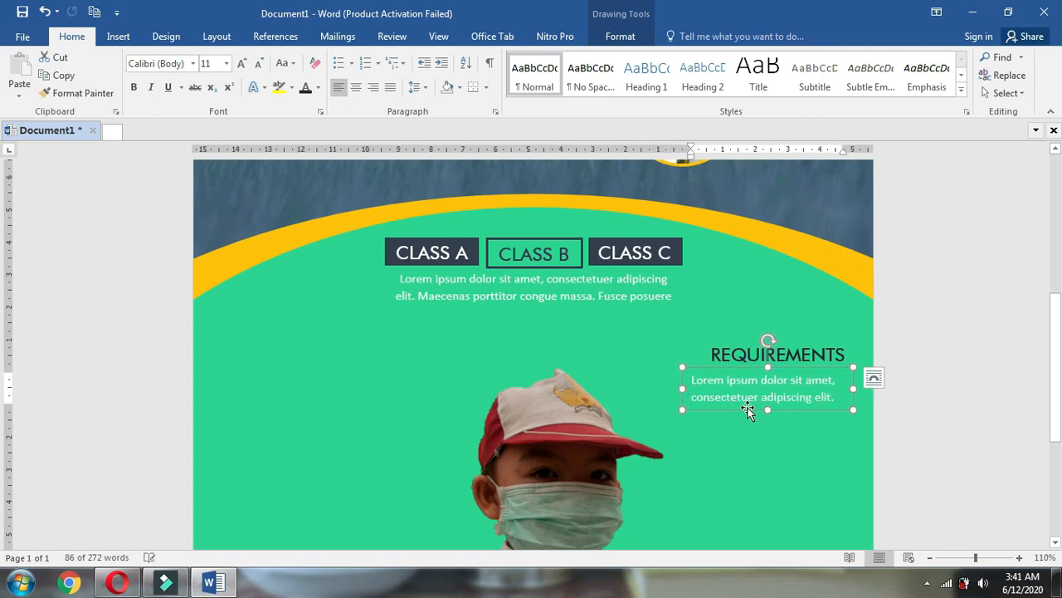
left_click_drag(768, 409, 740, 479)
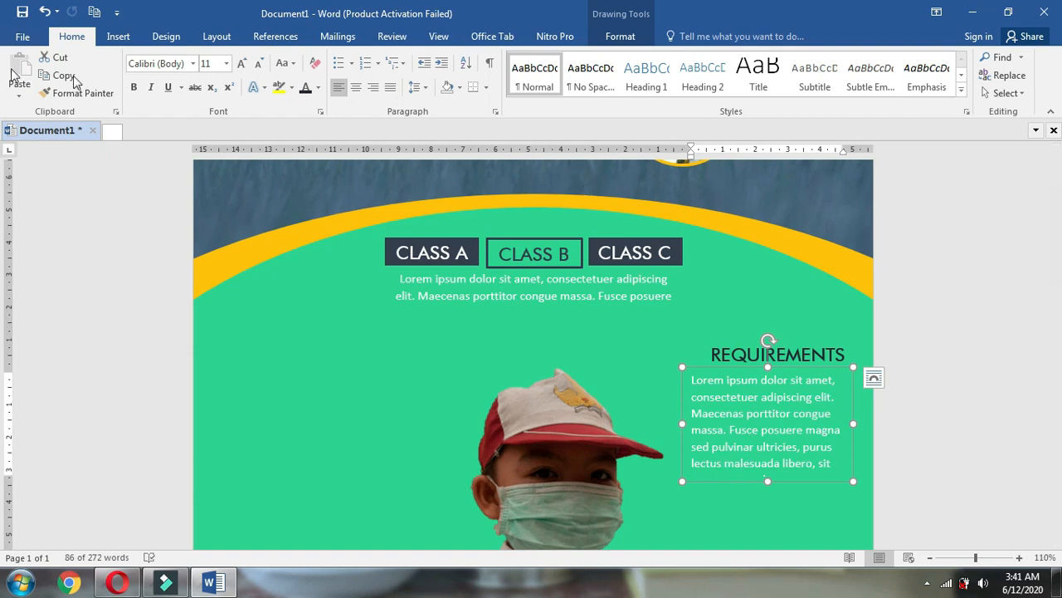
Format the Lorem ipsum text beneath "REQUIREMENTS" as a checkmark bullet list with five one-line items and a small indent
left_click(350, 69)
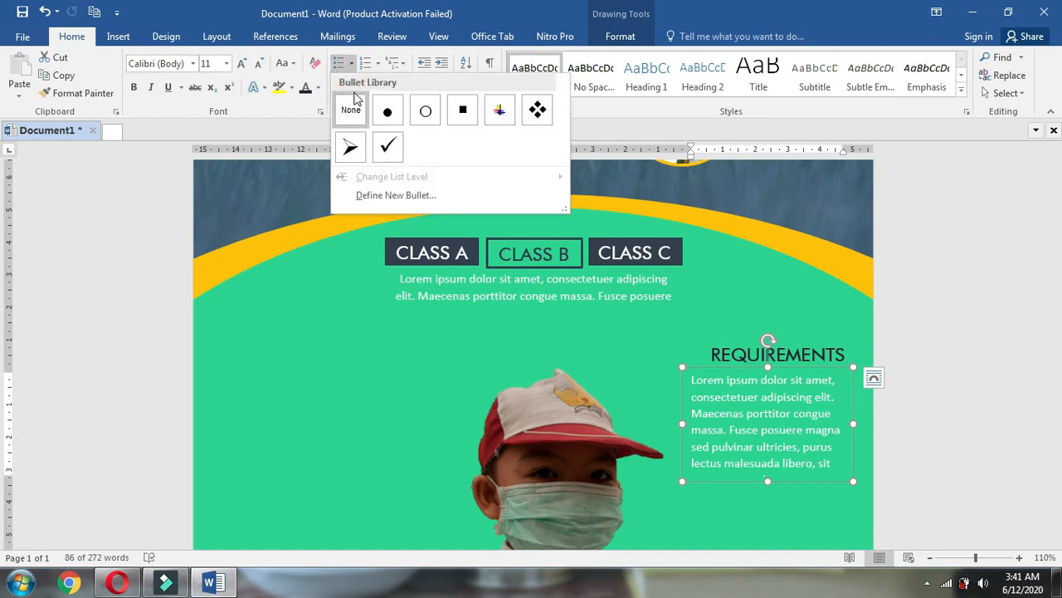
left_click(388, 146)
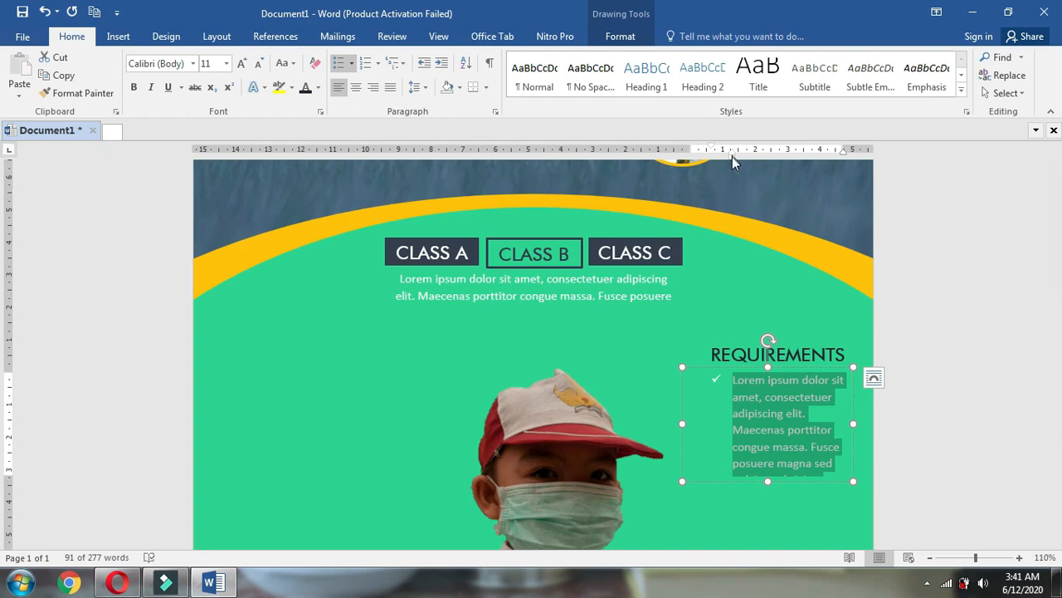
left_click(837, 388)
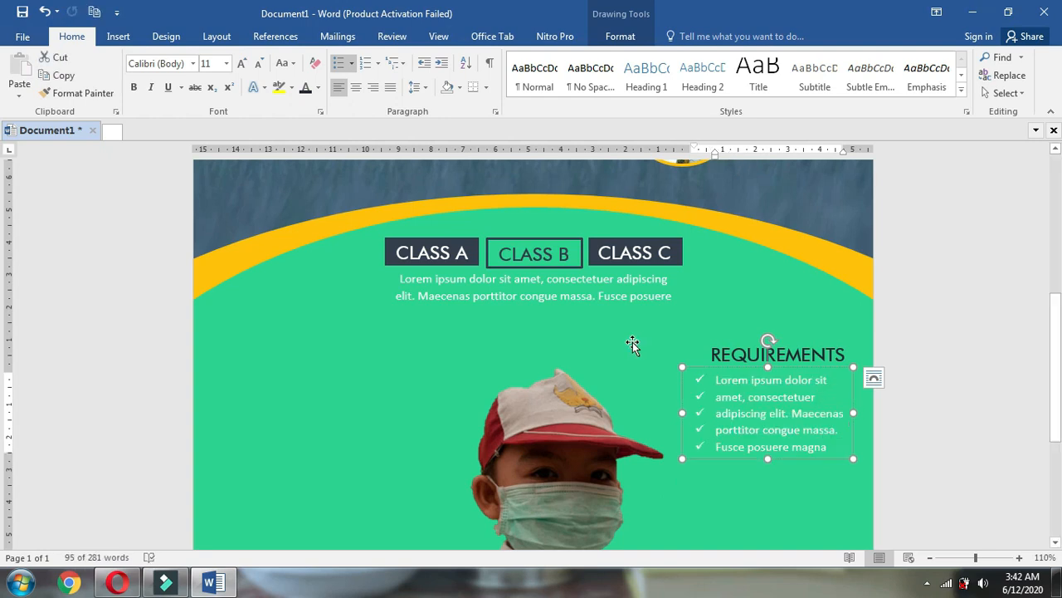
Copy the "REQUIREMENTS" heading to the empty green area on the other side of the student picture
scroll(634, 347, "down", 5)
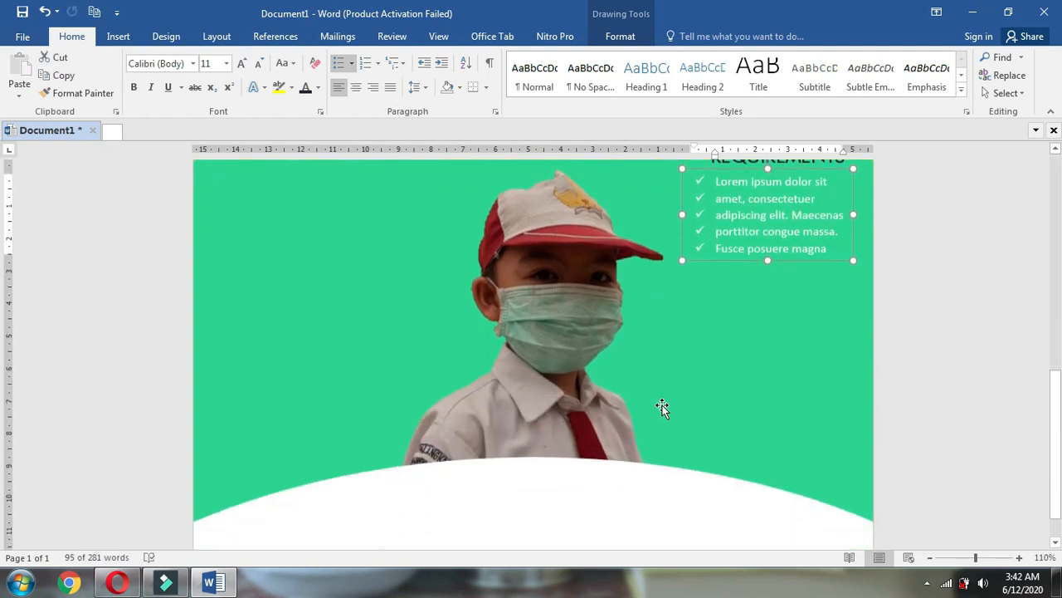
scroll(664, 406, "up", 6)
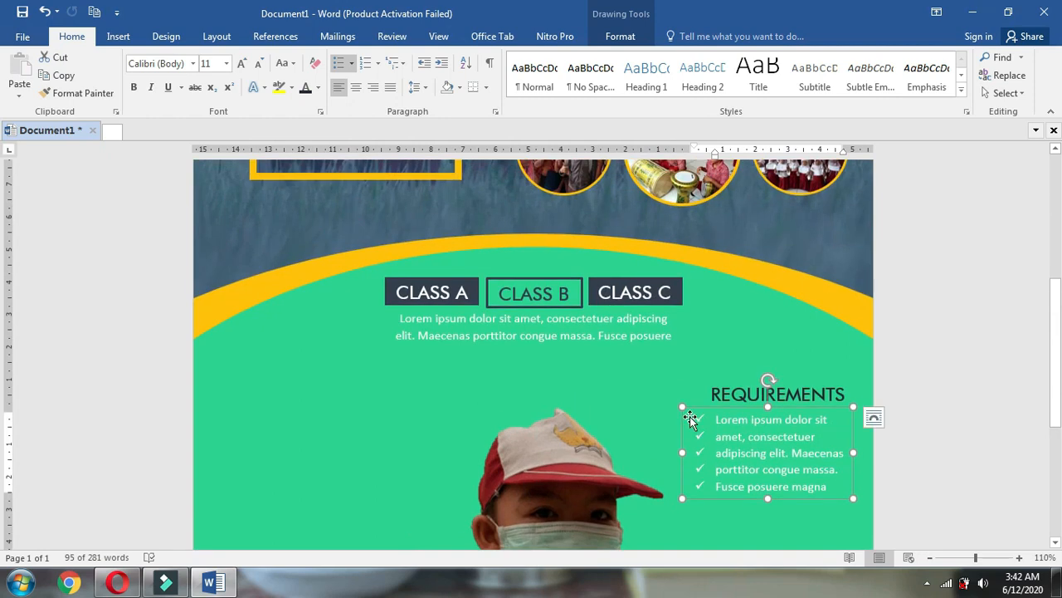
left_click(730, 386)
left_click(748, 383)
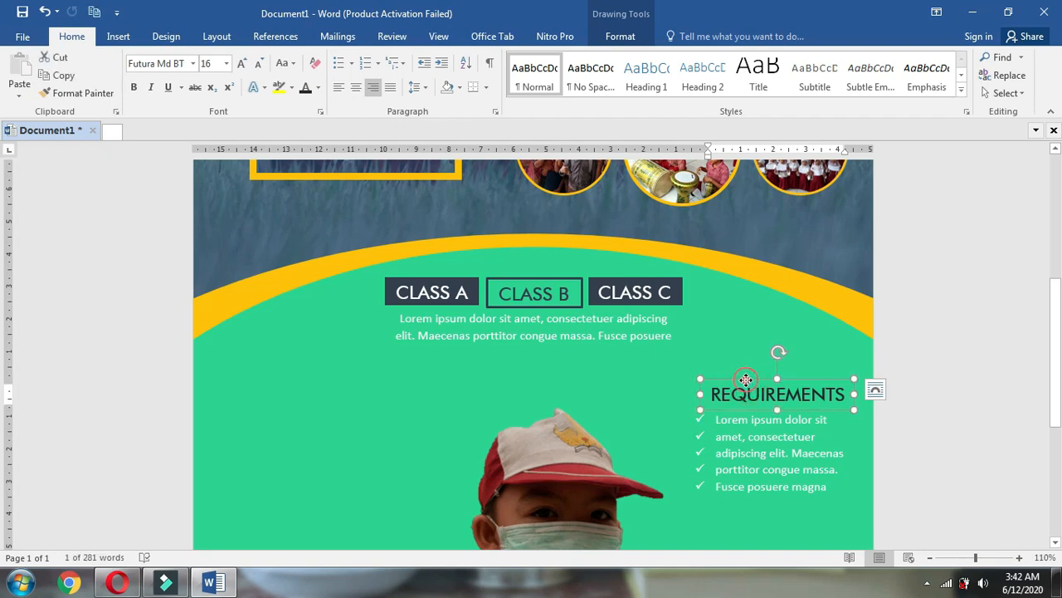
left_click_drag(746, 379, 282, 385, "ctrl")
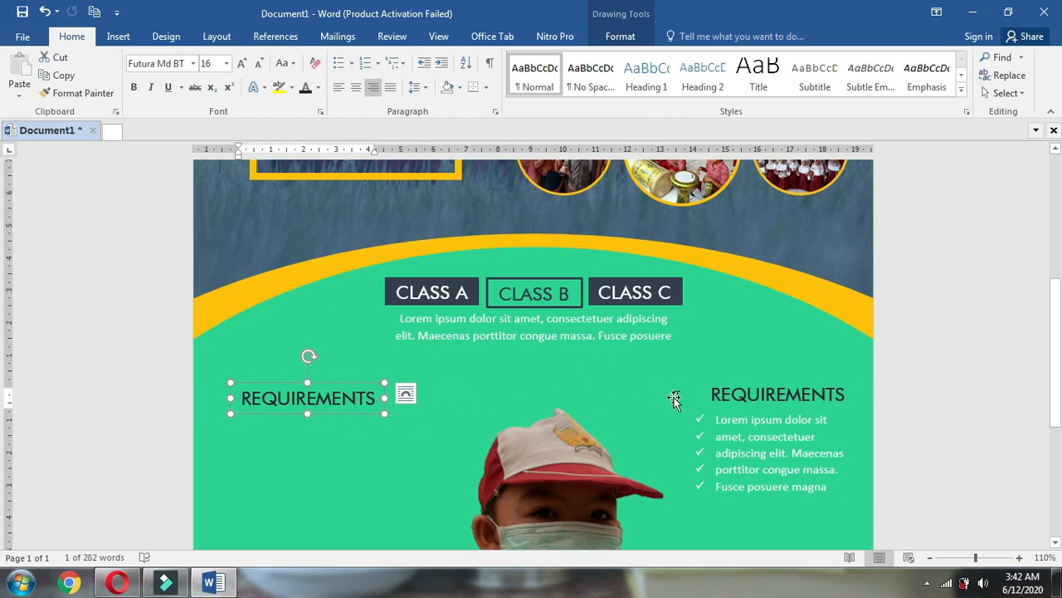
Align the two "REQUIREMENTS" headings with each other at their vertical middles
left_click(757, 402, "shift")
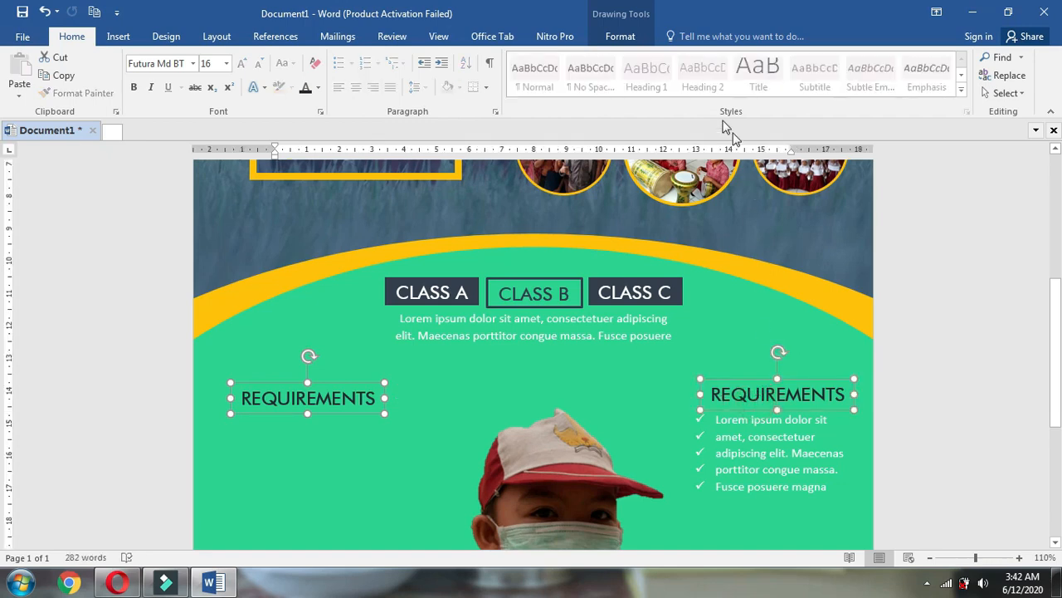
left_click(618, 37)
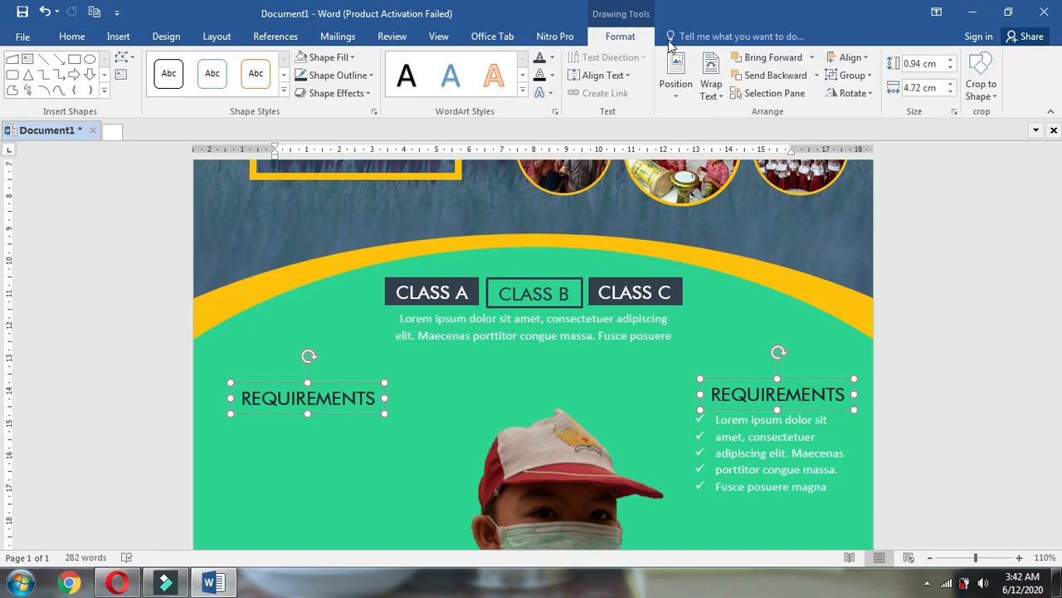
left_click(848, 58)
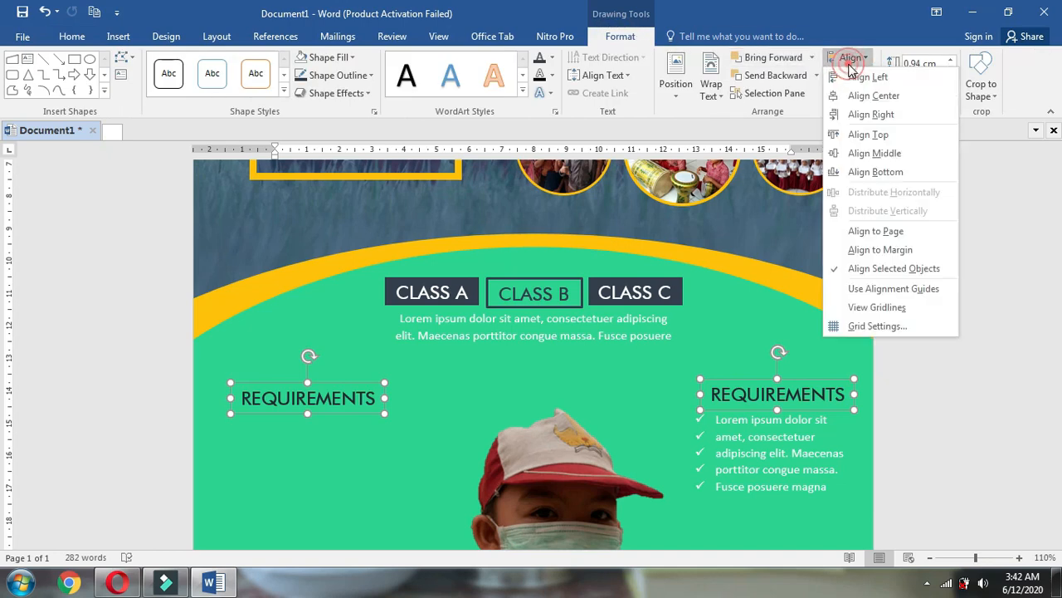
left_click(903, 152)
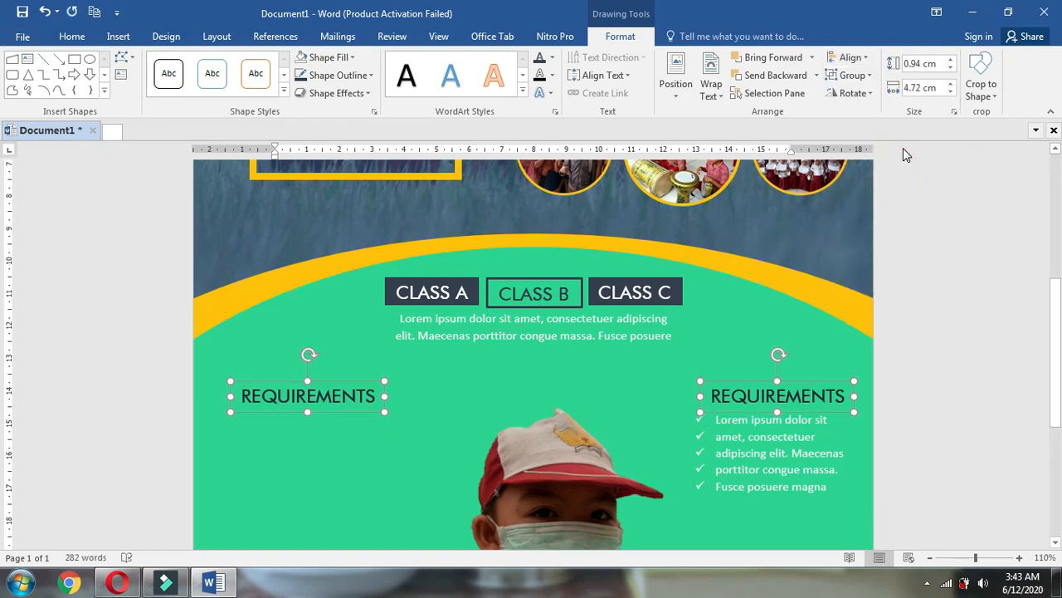
Replace the copied heading's text with "ADMISSION DATE" and widen its box to fit on one line
left_click(348, 396)
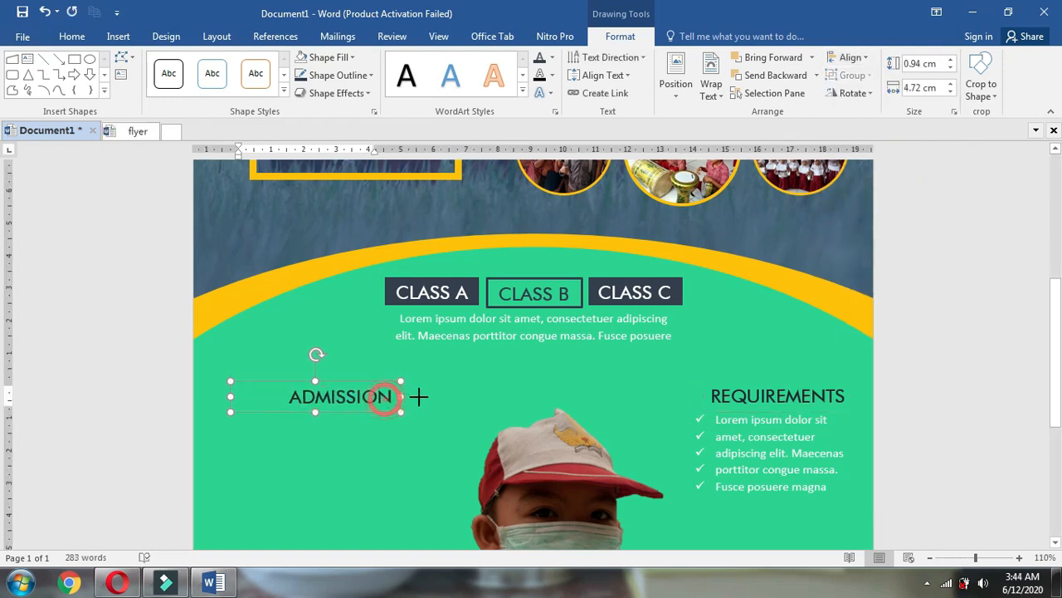
type("DATE")
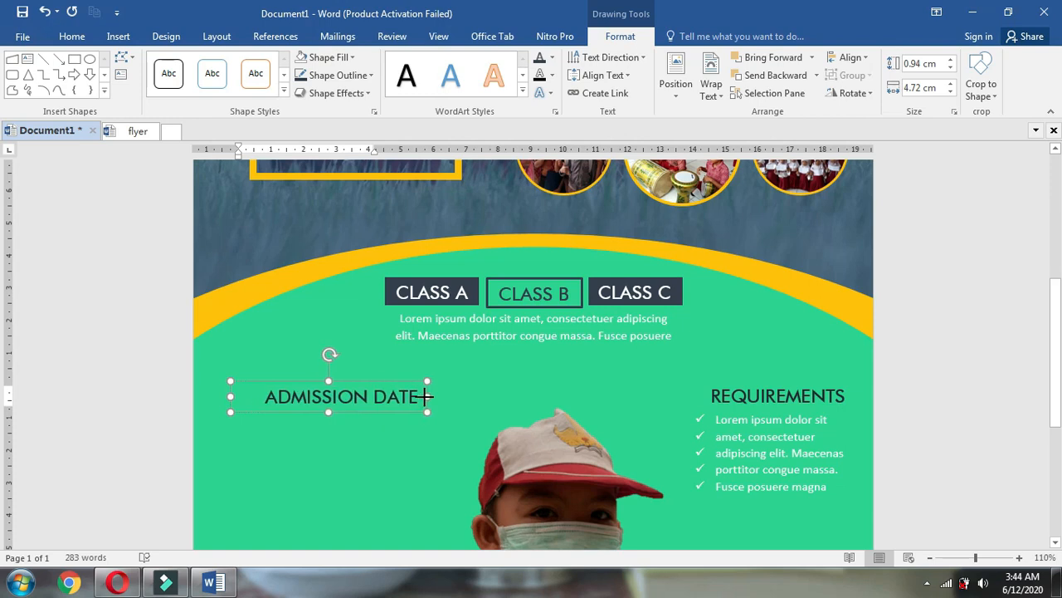
left_click_drag(427, 396, 420, 397)
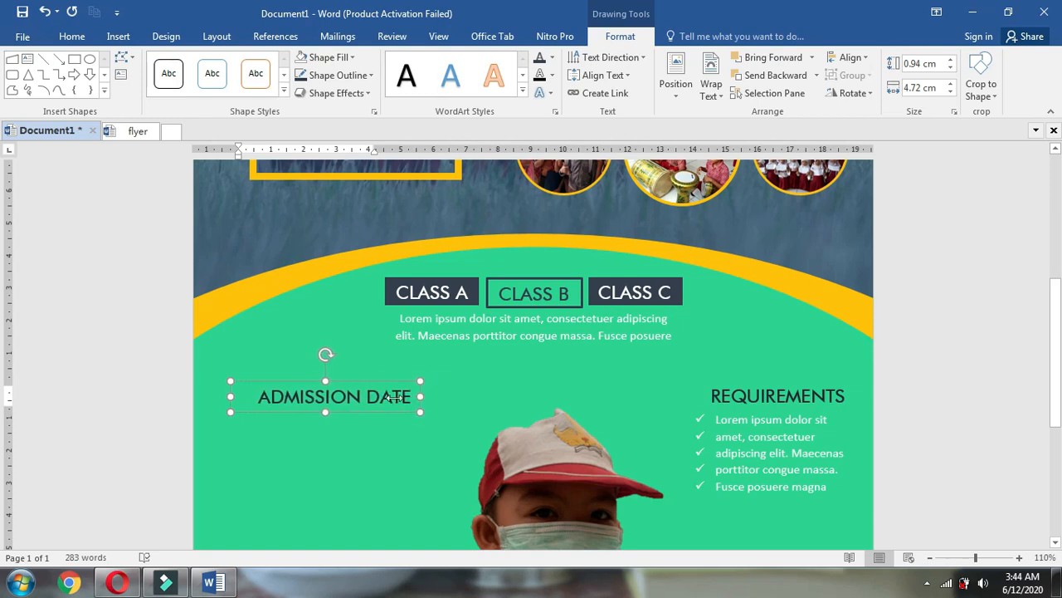
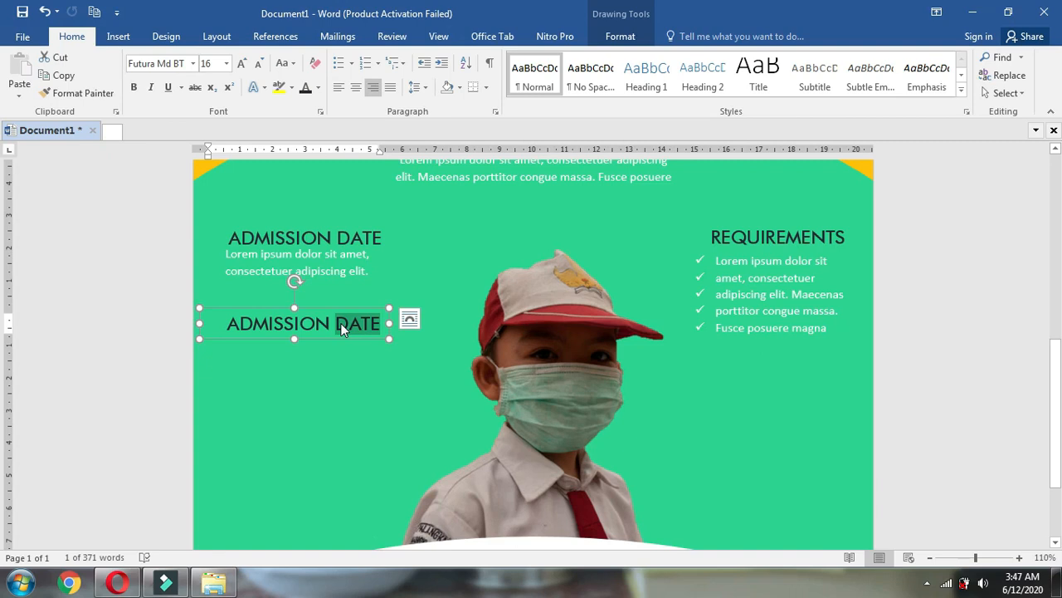
Change the lower "ADMISSION DATE" copy to "ADMISSION PROCESS", left-align it, and widen its box to fit
key("BackSpace")
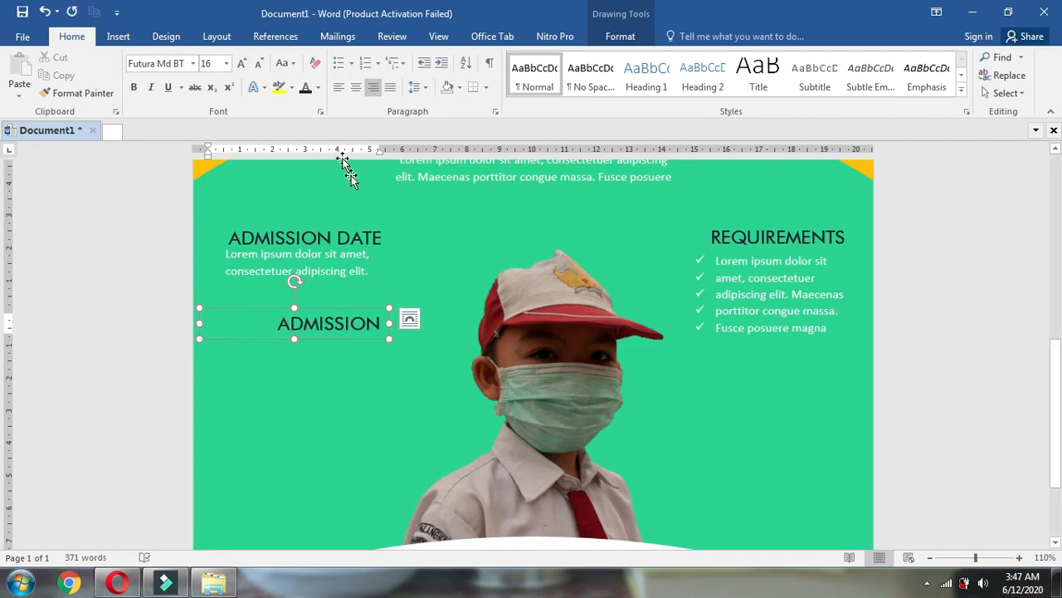
left_click(338, 88)
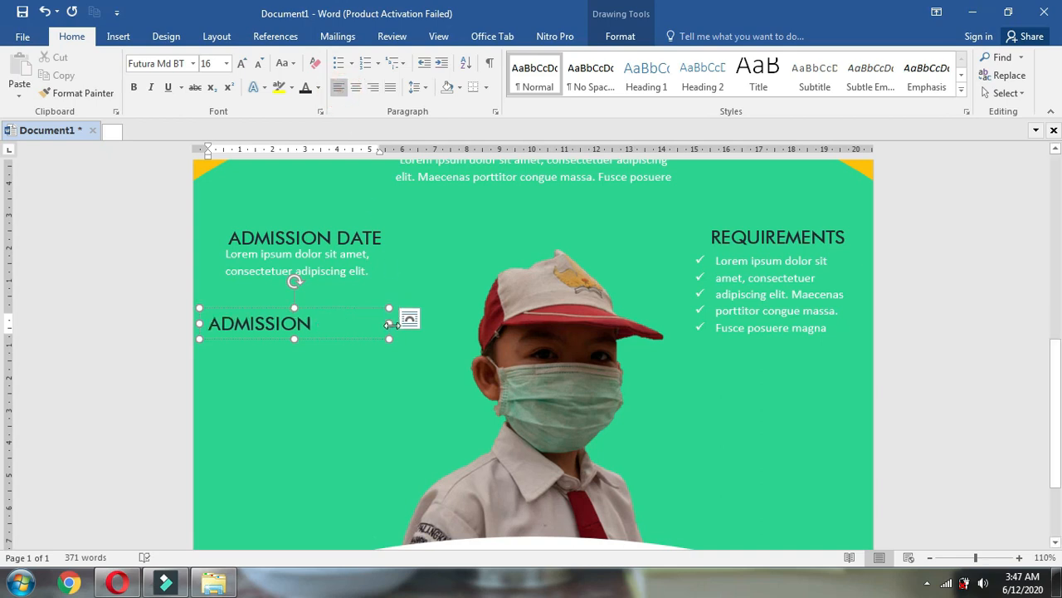
mouse_move(389, 324)
left_mouse_down()
mouse_move(418, 325)
mouse_move(390, 339)
left_mouse_up()
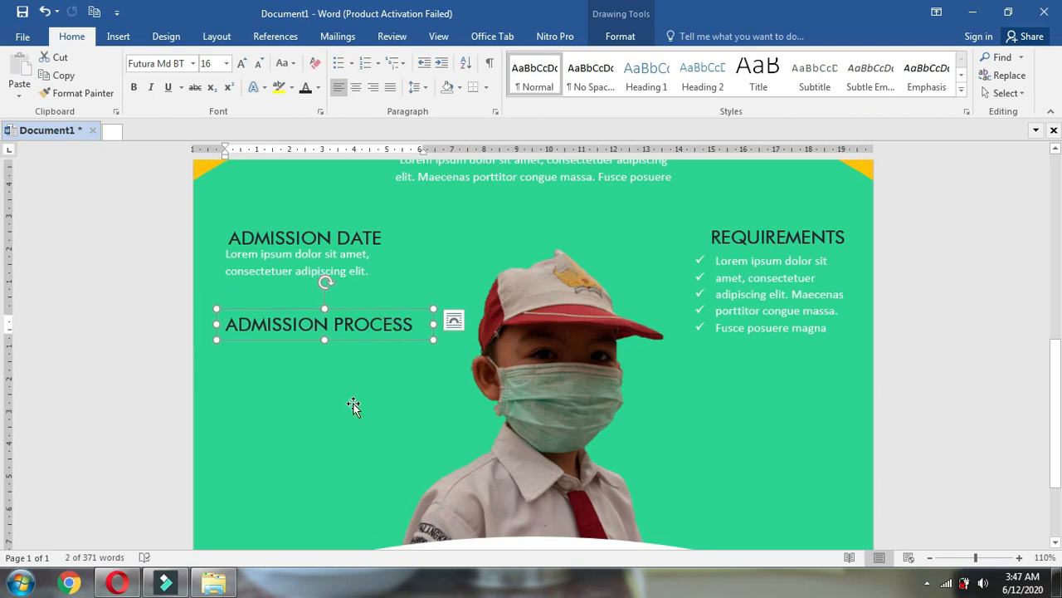
Copy the Lorem ipsum box under "ADMISSION DATE" to beneath "ADMISSION PROCESS", and shift the original slightly away from its heading
left_click(300, 268)
left_click(323, 283)
left_click_drag(323, 283, 330, 374)
left_click(308, 280)
left_click_drag(315, 281, 320, 288)
Extend the paragraph box beneath "ADMISSION PROCESS" to show five lines and widen it to match the heading
left_click(268, 379)
left_click_drag(299, 375, 301, 428)
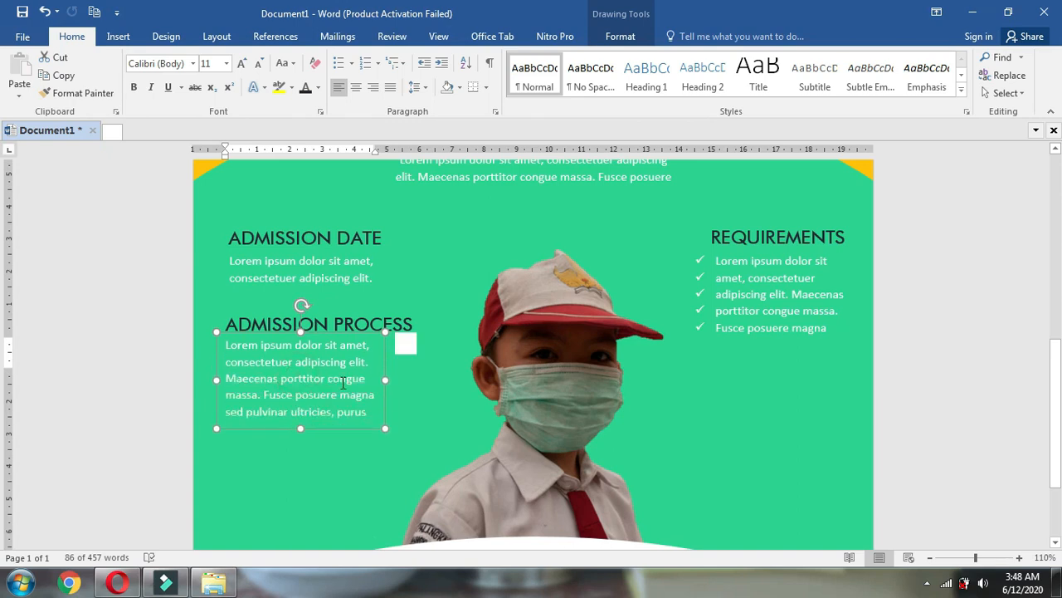
left_click_drag(386, 380, 415, 381)
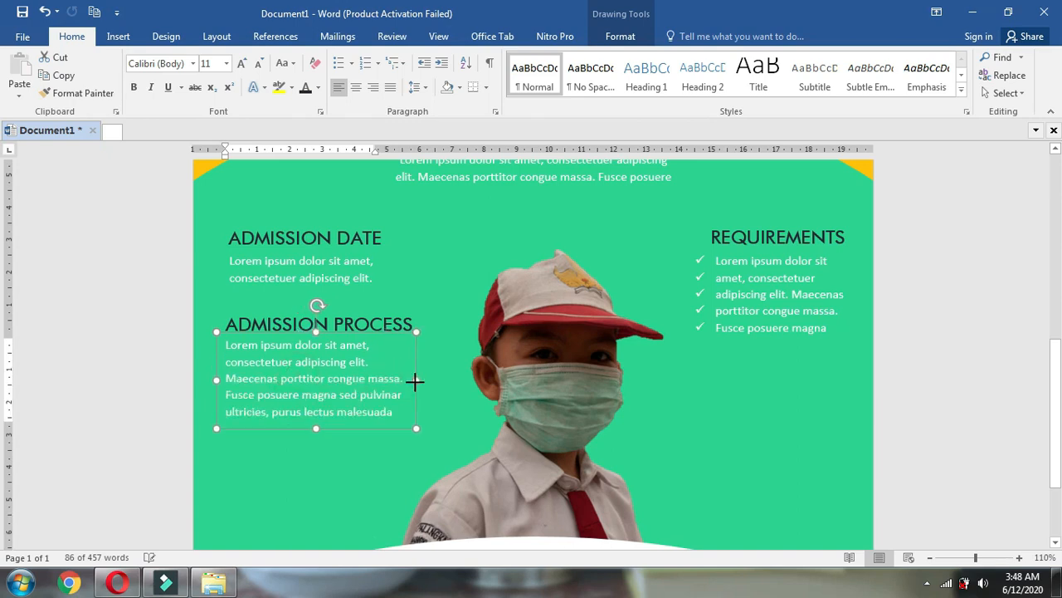
Place a copy of the "REQUIREMENTS" heading below the checkmark list, beside the student picture
scroll(365, 408, "down", 1)
scroll(265, 410, "down", 2, "ctrl")
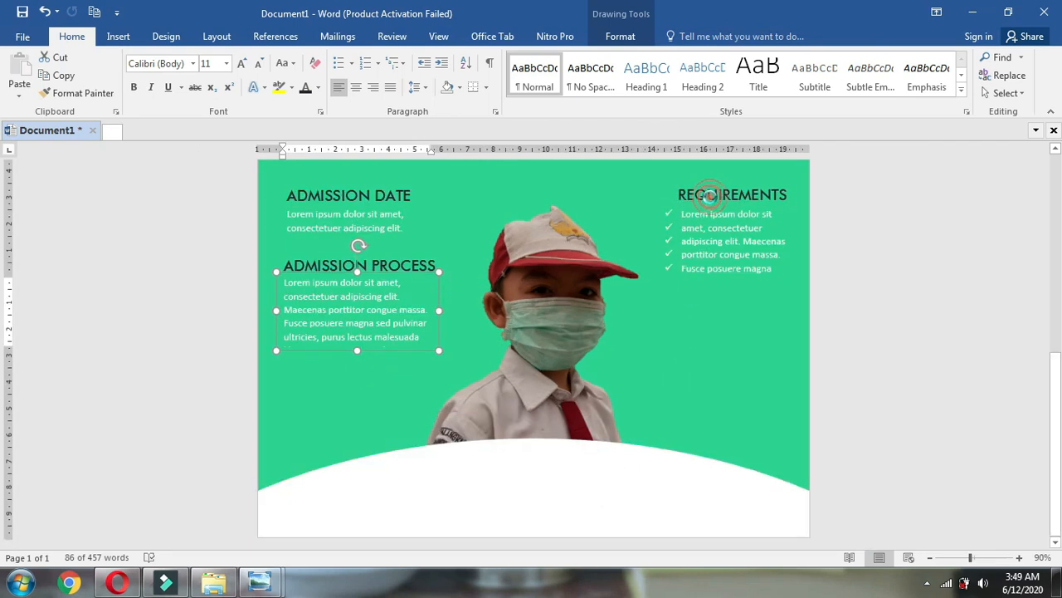
left_click(712, 194)
key("ctrl+v")
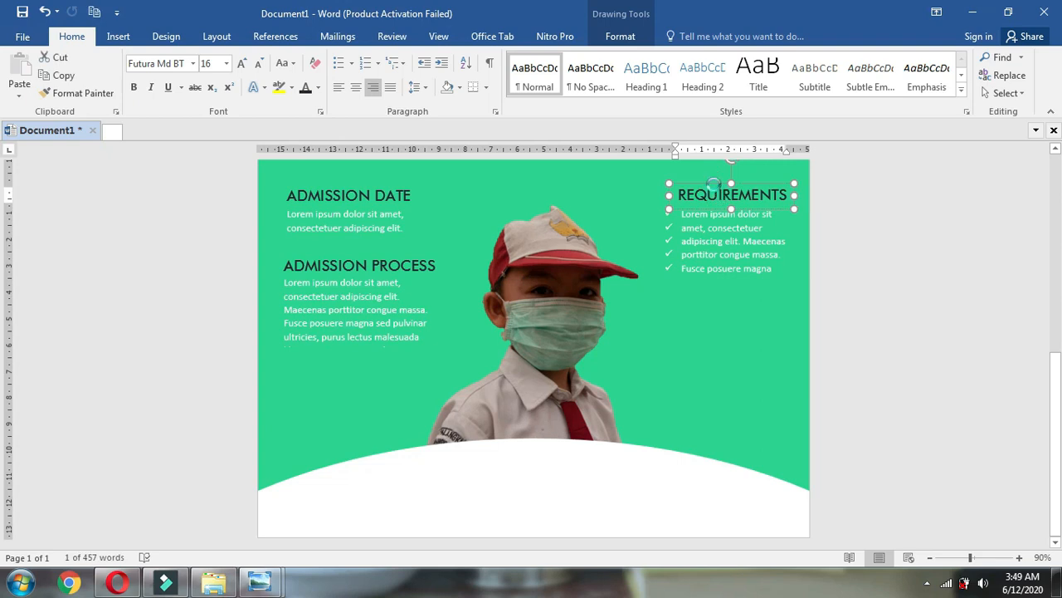
left_click_drag(719, 218, 666, 337)
left_click(645, 330)
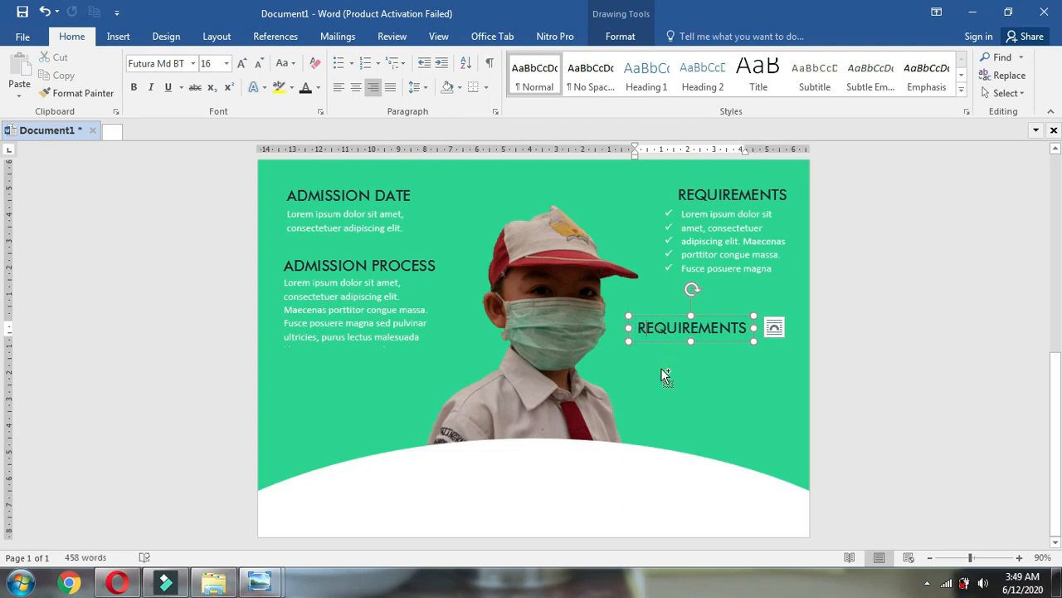
Replace the text of the lower "REQUIREMENTS" copy with "REGISTRATION LINK" and widen its box to fit on one line
key("ctrl+a")
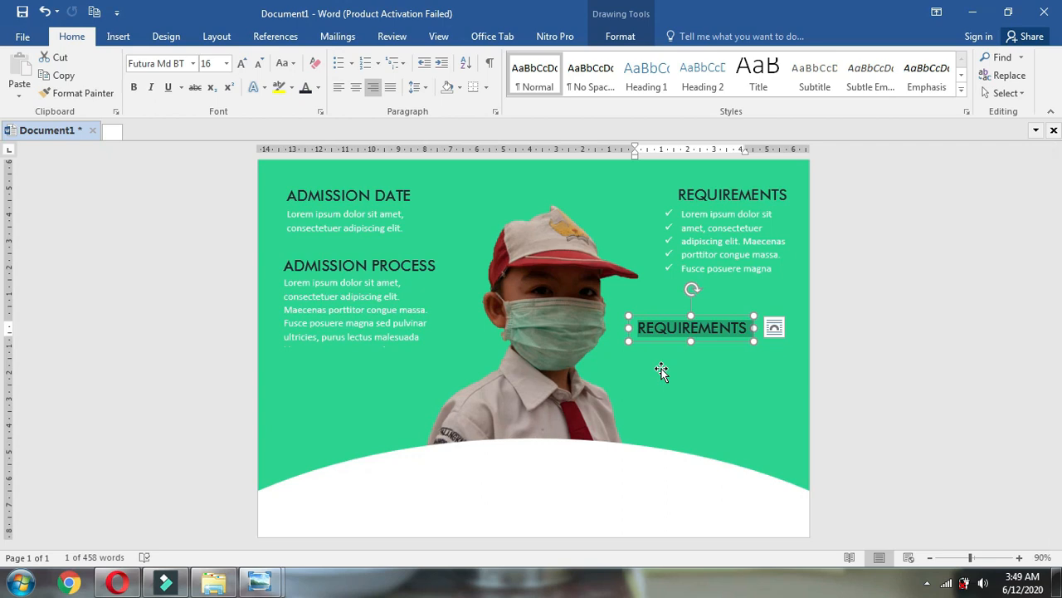
key("BackSpace")
type("RE")
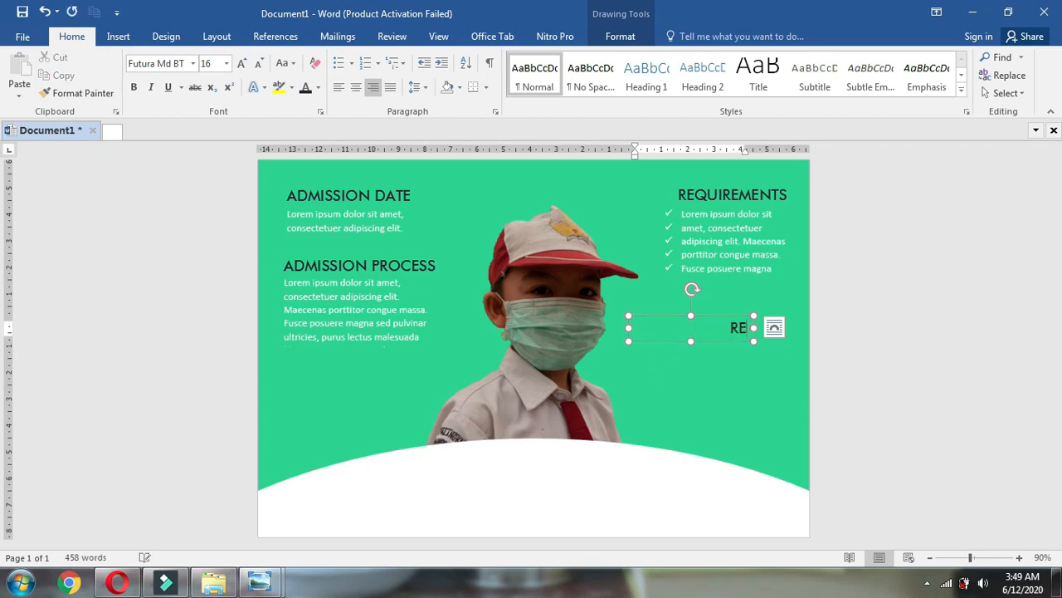
type("GISTRATION LINK")
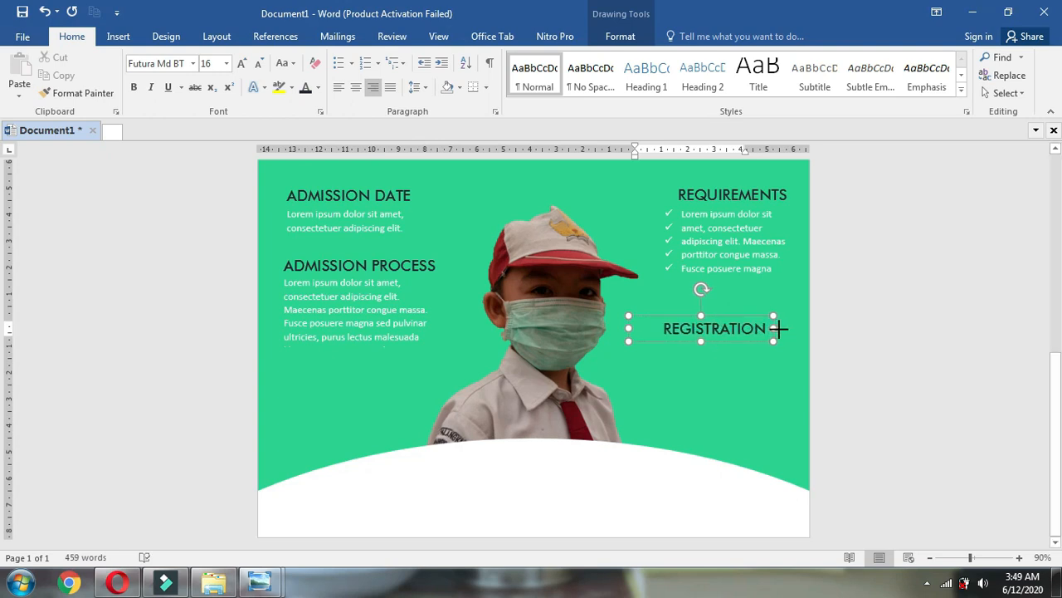
left_click(784, 328)
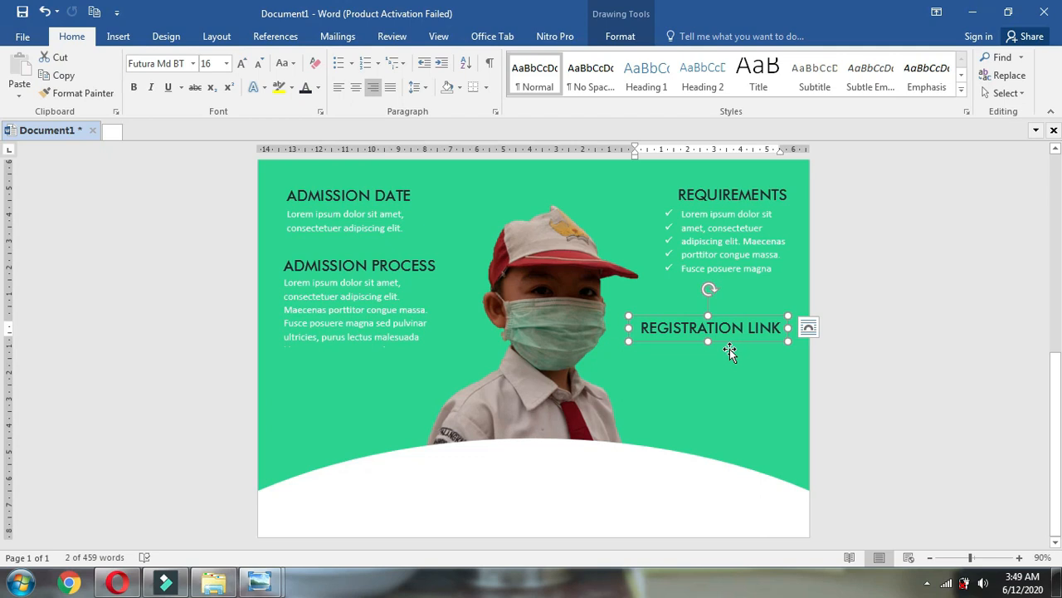
left_click_drag(730, 348, 727, 366, "ctrl+shift")
key("ctrl+a")
type("HTT")
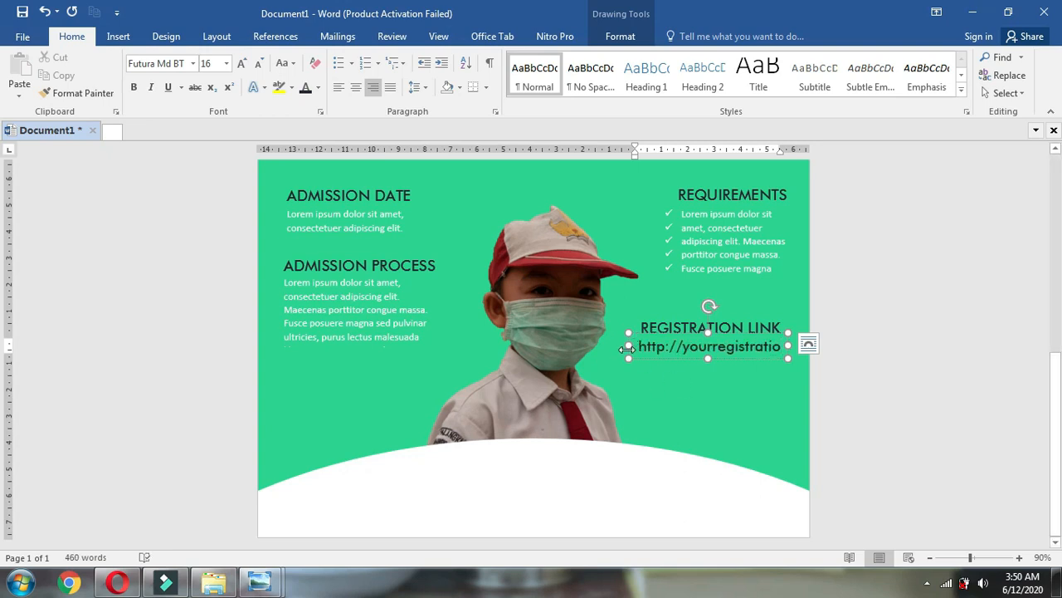
Reduce the registration URL's font size to 14 and change its font color to white
left_click(256, 64)
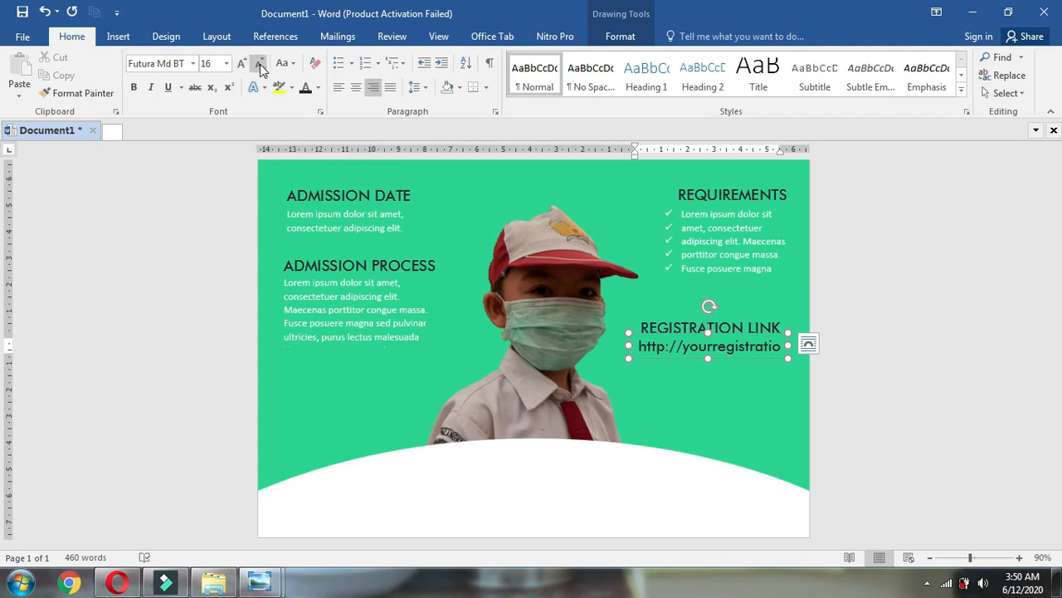
key("ctrl+a")
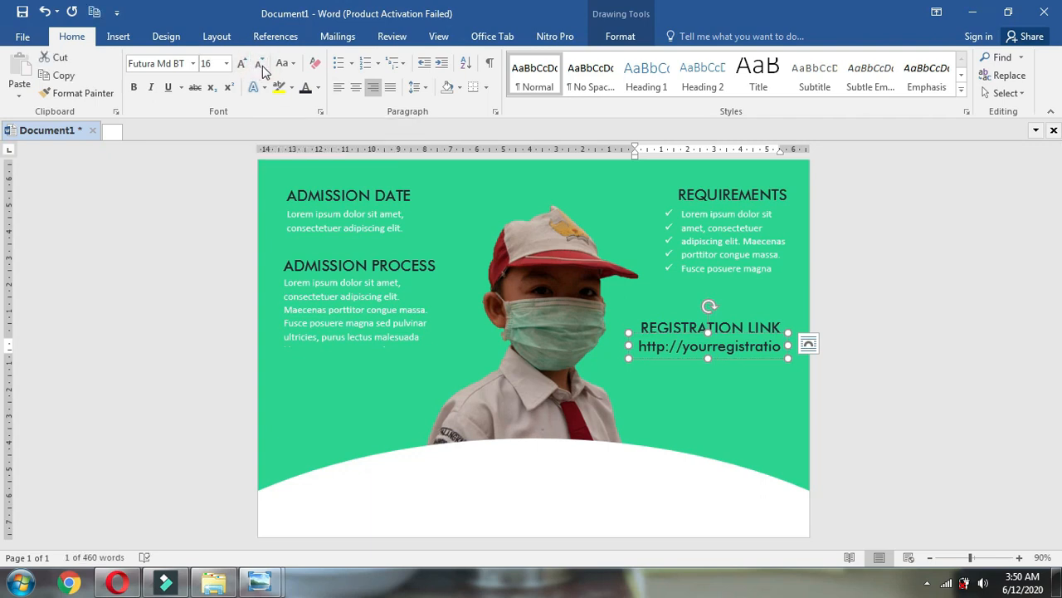
left_click(260, 65)
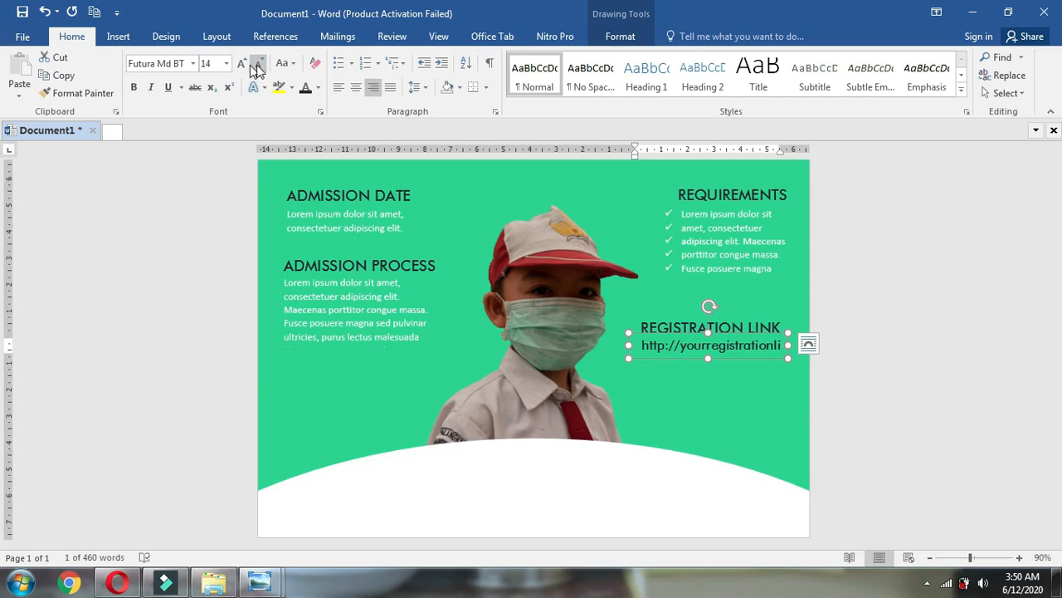
left_click(318, 88)
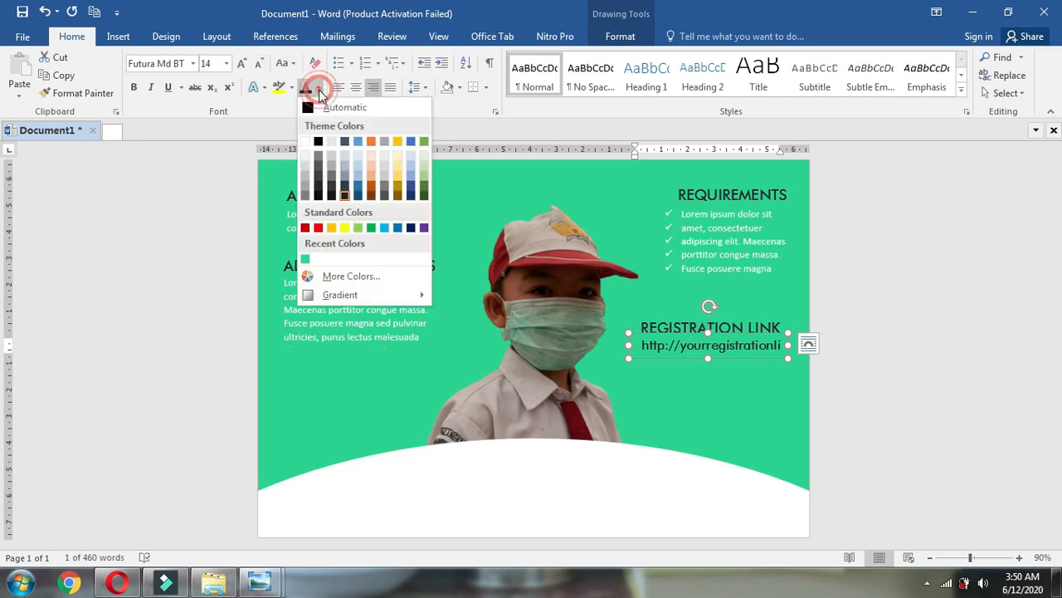
left_click(306, 142)
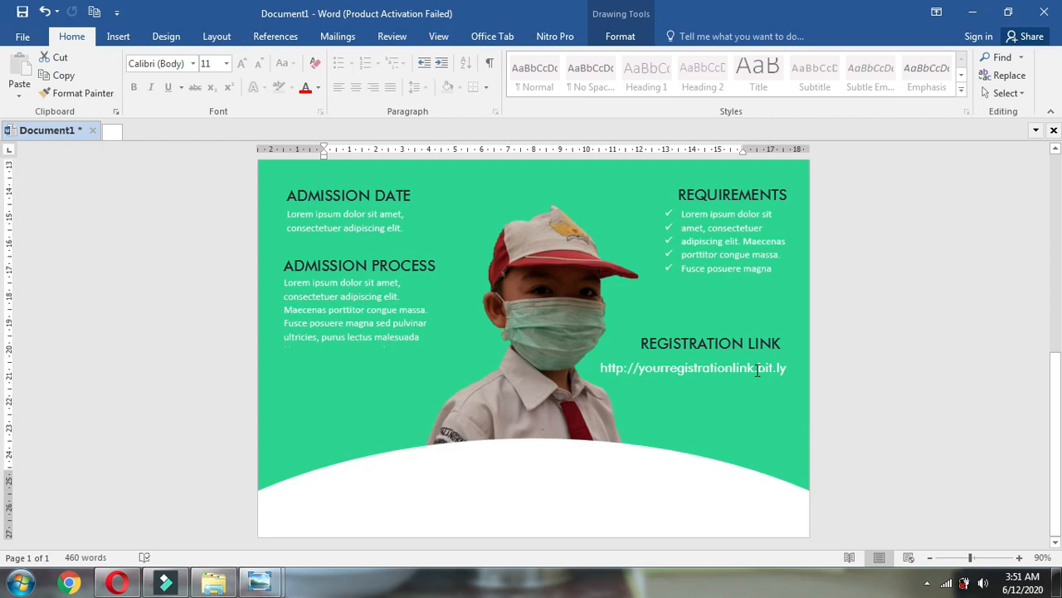
Nudge the registration URL box up so it sits close beneath the "REGISTRATION LINK" heading
left_click(757, 369)
left_click(753, 357)
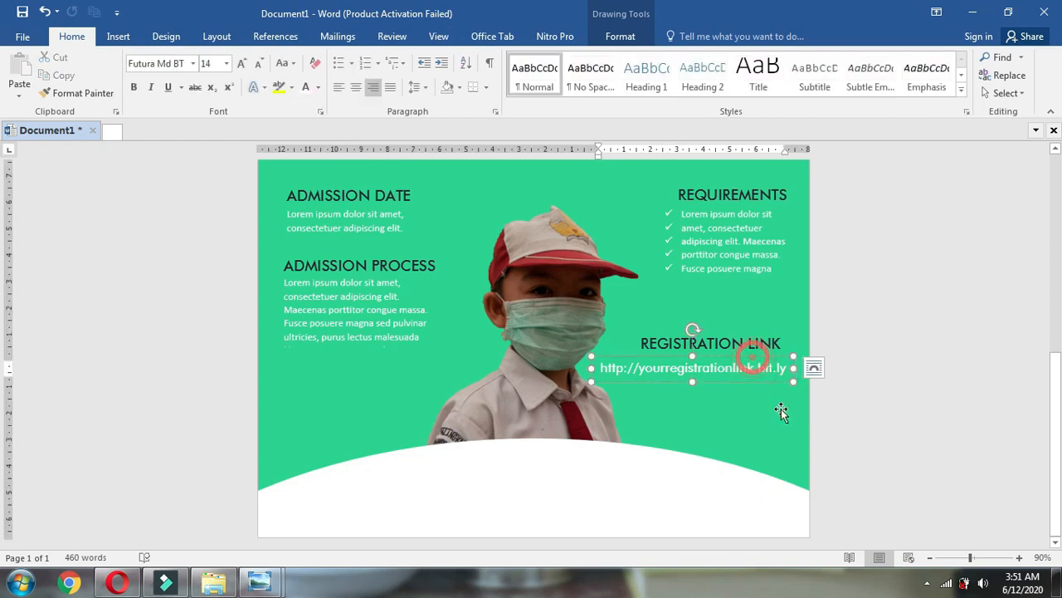
key("Up")
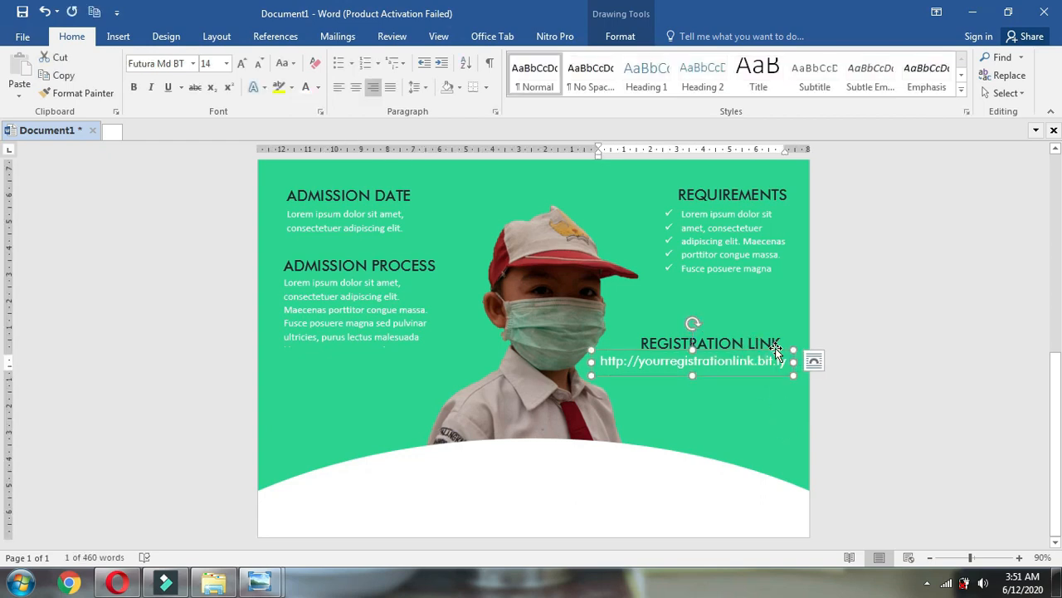
Insert the picture "vector-wuri-handayani-warna-0" from the Channel folder into the flyer
left_click(768, 311)
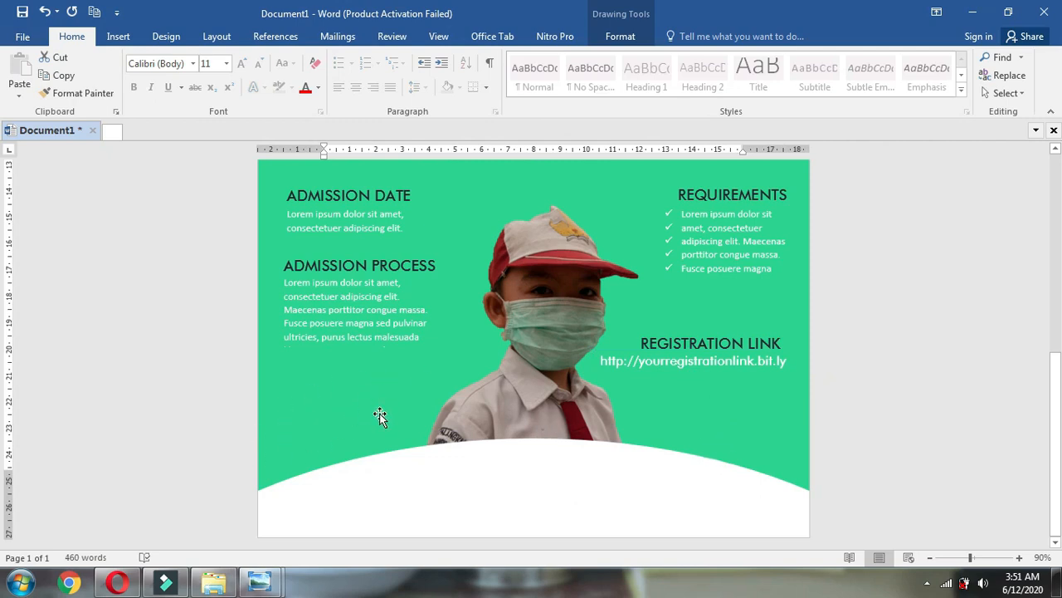
left_click(117, 36)
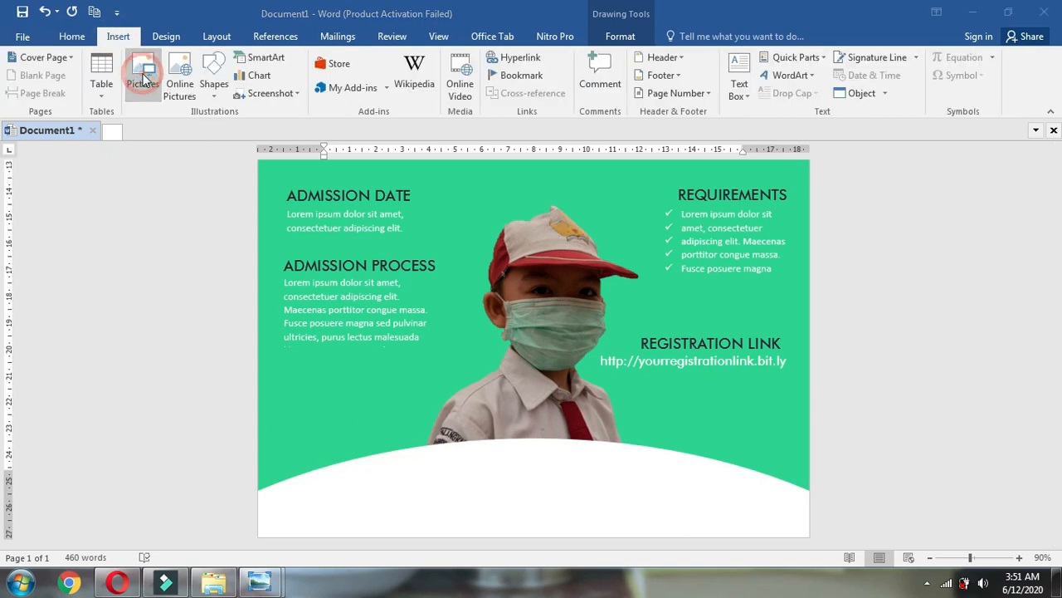
left_click(142, 75)
left_click(232, 341)
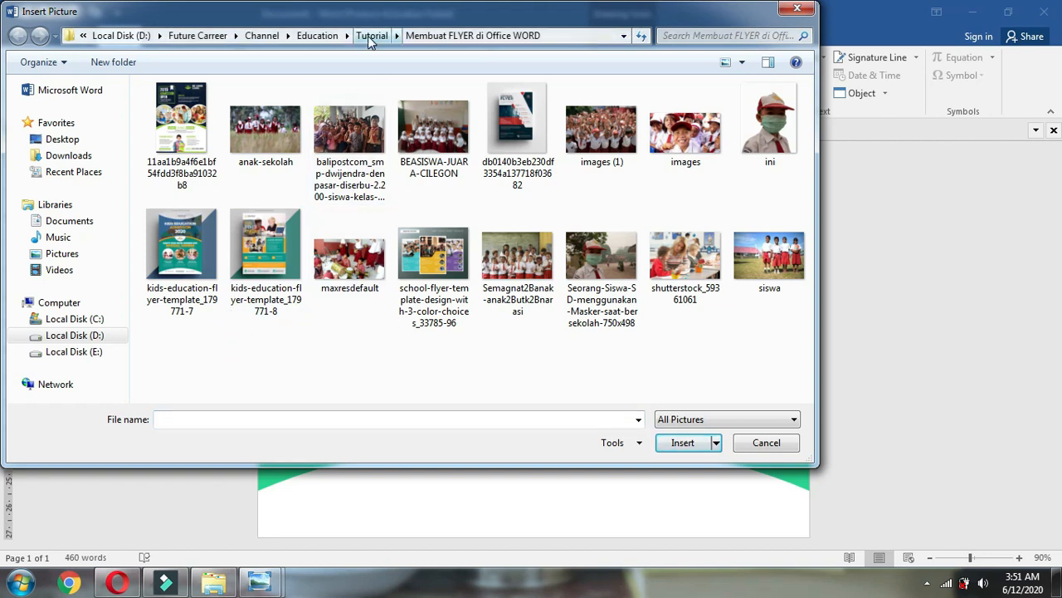
left_click(261, 36)
scroll(419, 245, "down", 5)
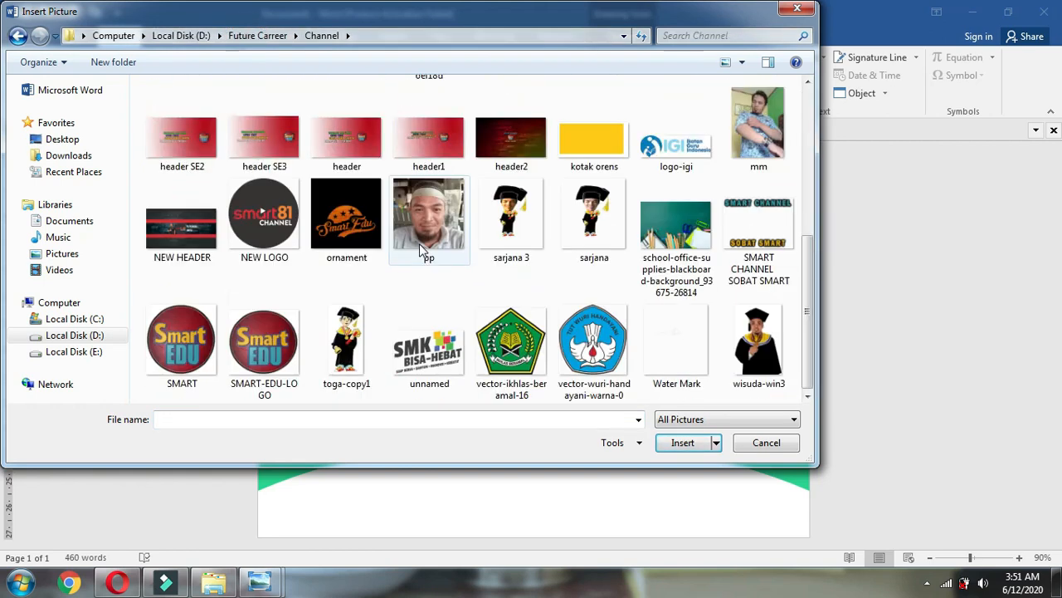
left_click(591, 349)
left_click(664, 444)
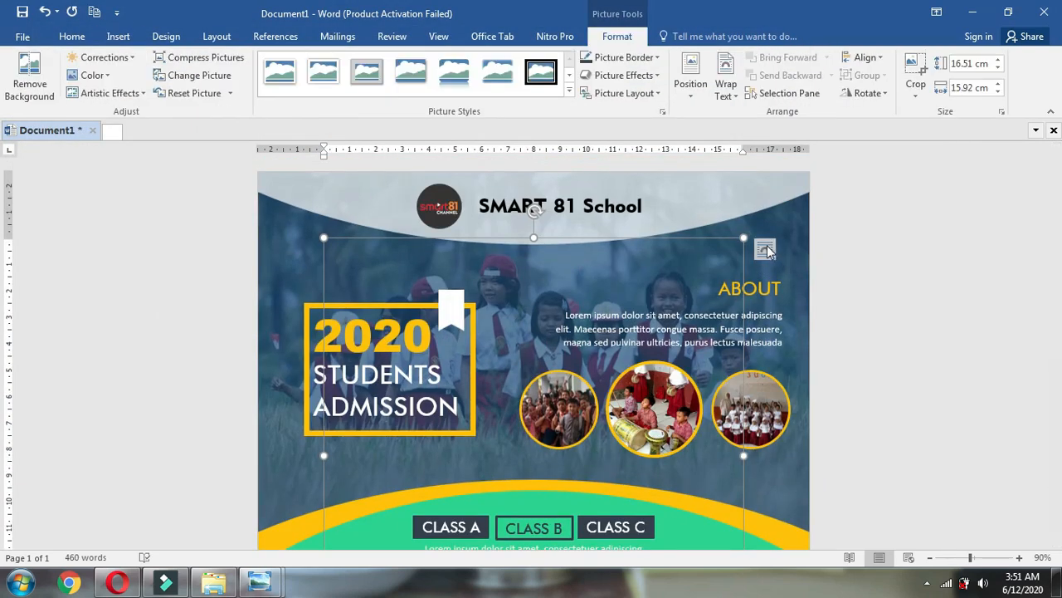
Set the emblem picture in front of text, shrink it to about 1.66 × 1.6 cm and place it beneath the ADMISSION PROCESS text
left_click(766, 250)
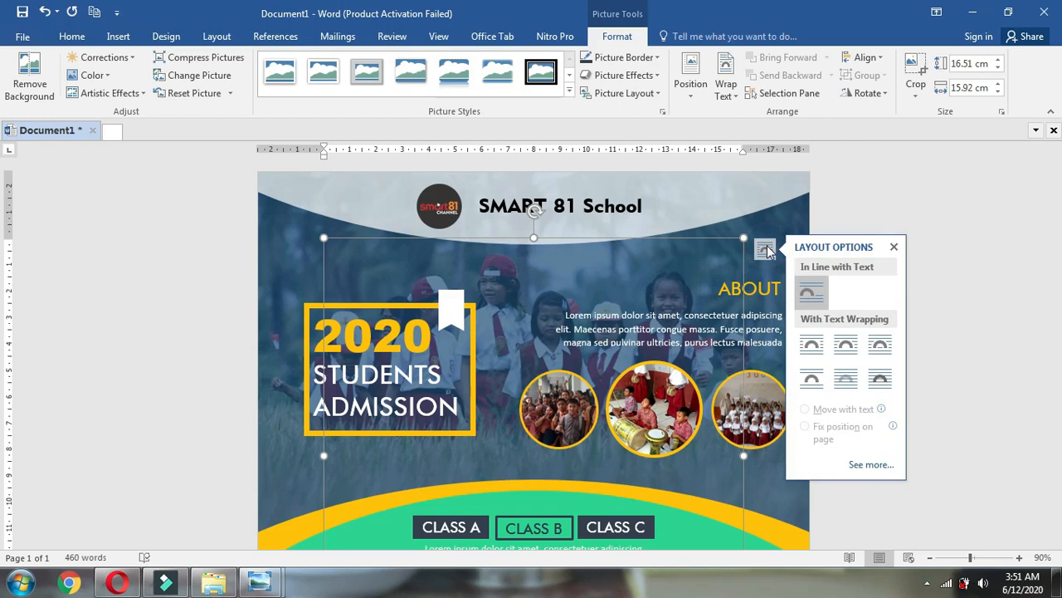
left_click(880, 380)
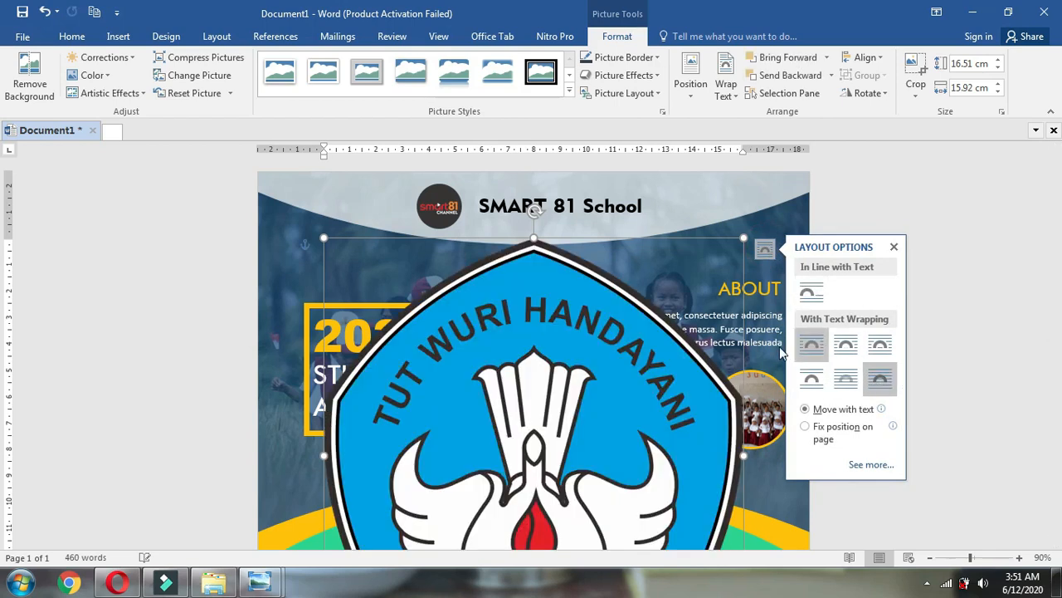
scroll(754, 307, "down", 1)
left_click(757, 208)
left_click_drag(743, 205, 503, 418)
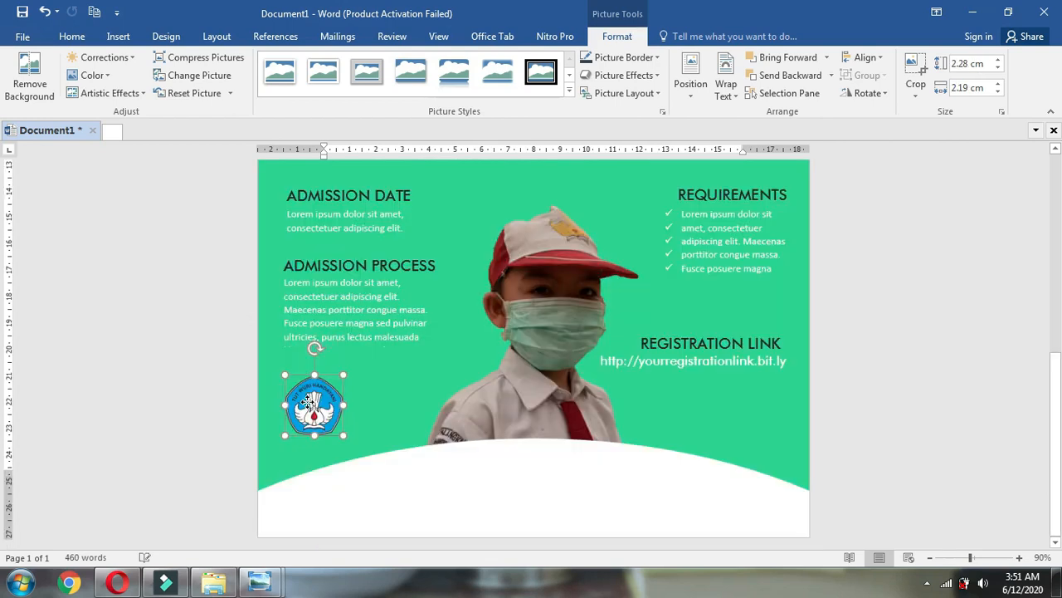
left_click_drag(307, 403, 301, 396)
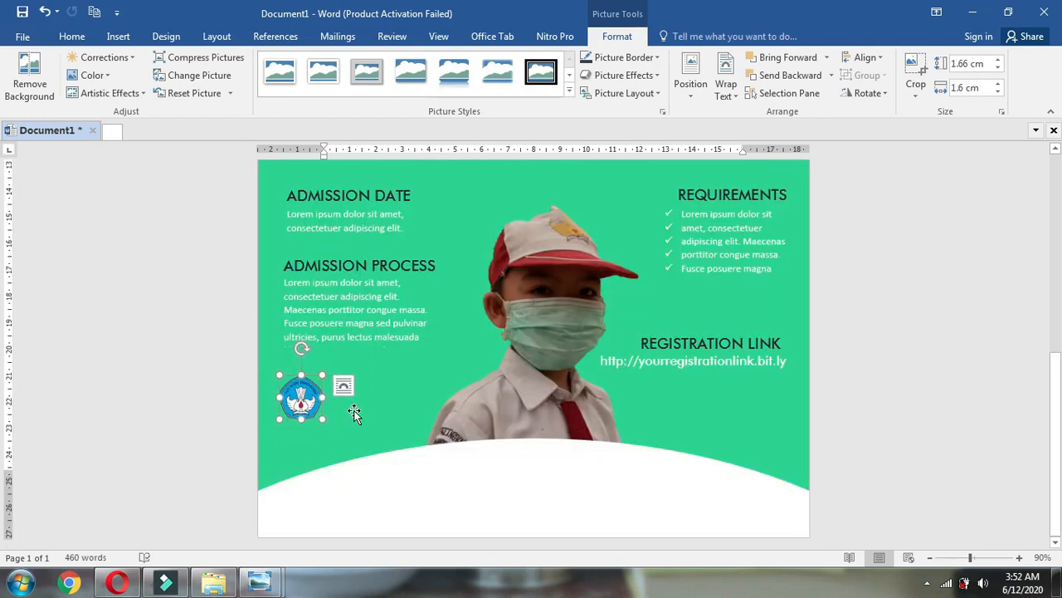
left_click(371, 409)
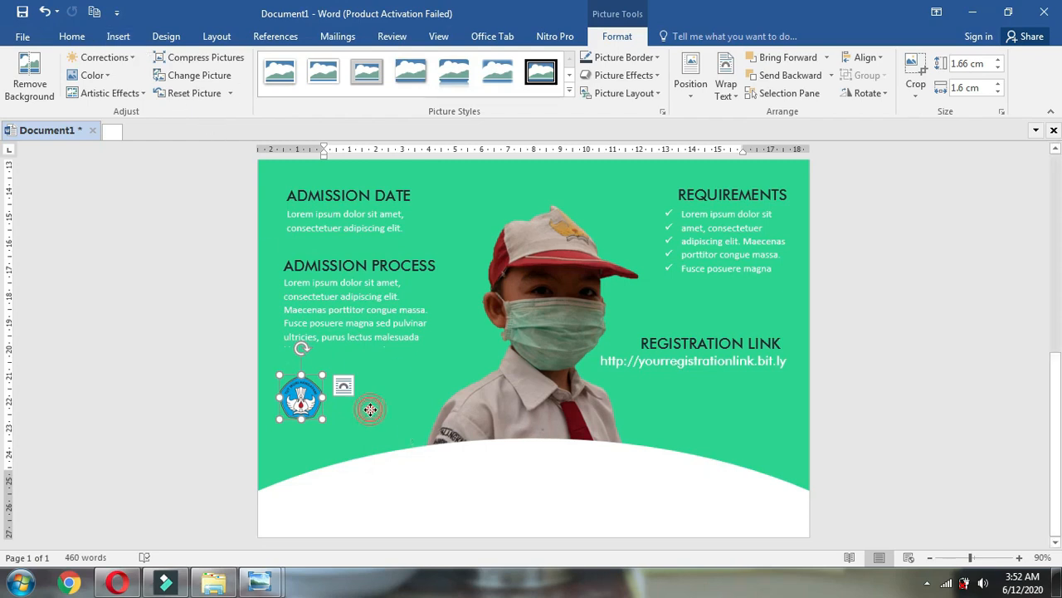
Draw a circle about 1.66 × 1.68 cm just right of the emblem and add the text "Logo" inside it
left_click(118, 35)
left_click(214, 75)
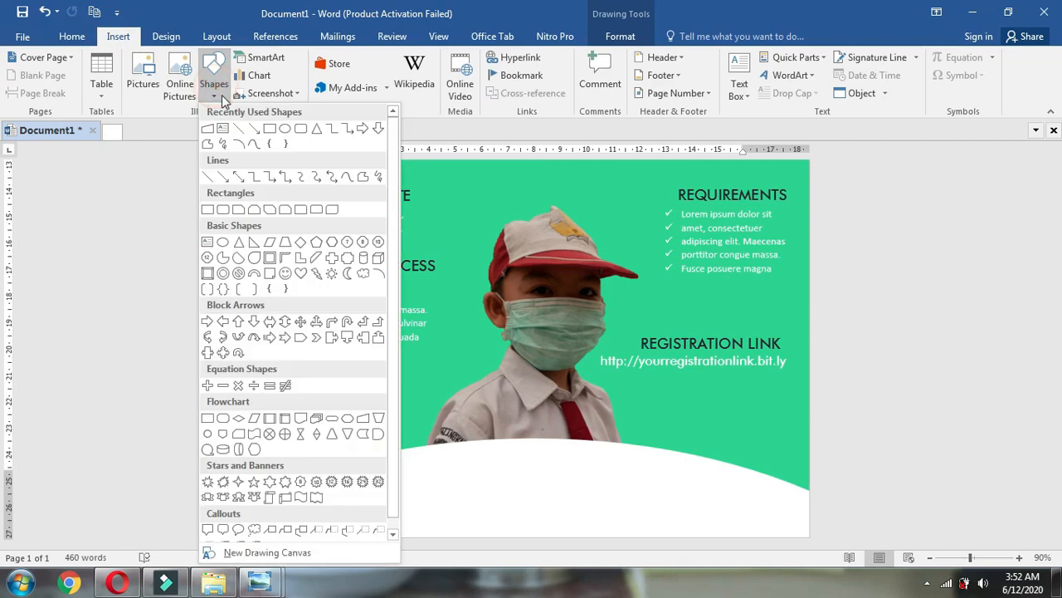
left_click(287, 133)
left_click_drag(332, 379, 371, 419)
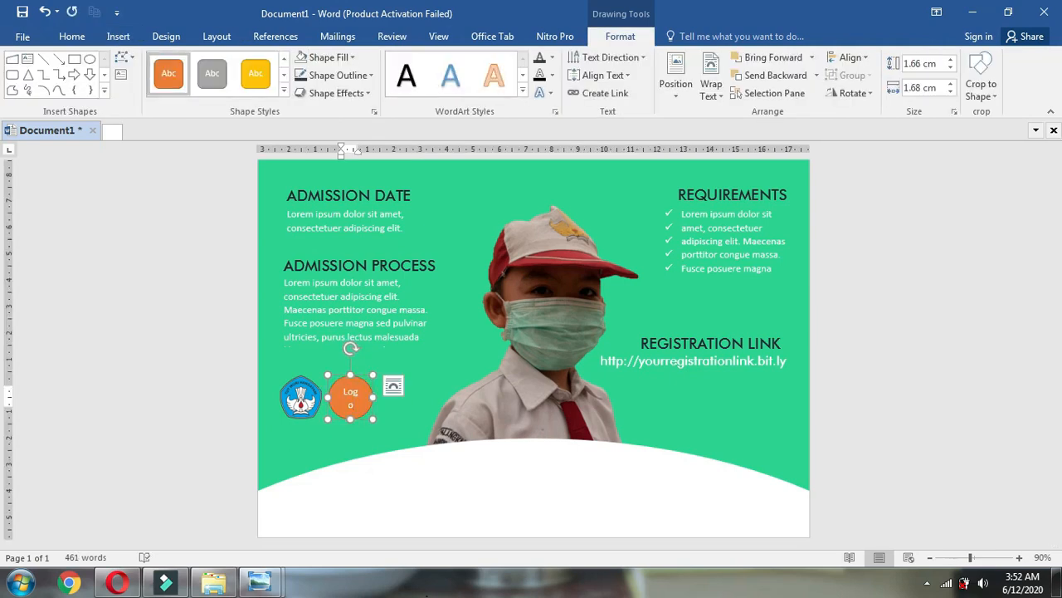
Reduce the font size of the circle's "Logo" text to 9
left_click(71, 35)
left_click(257, 65)
left_click(257, 65)
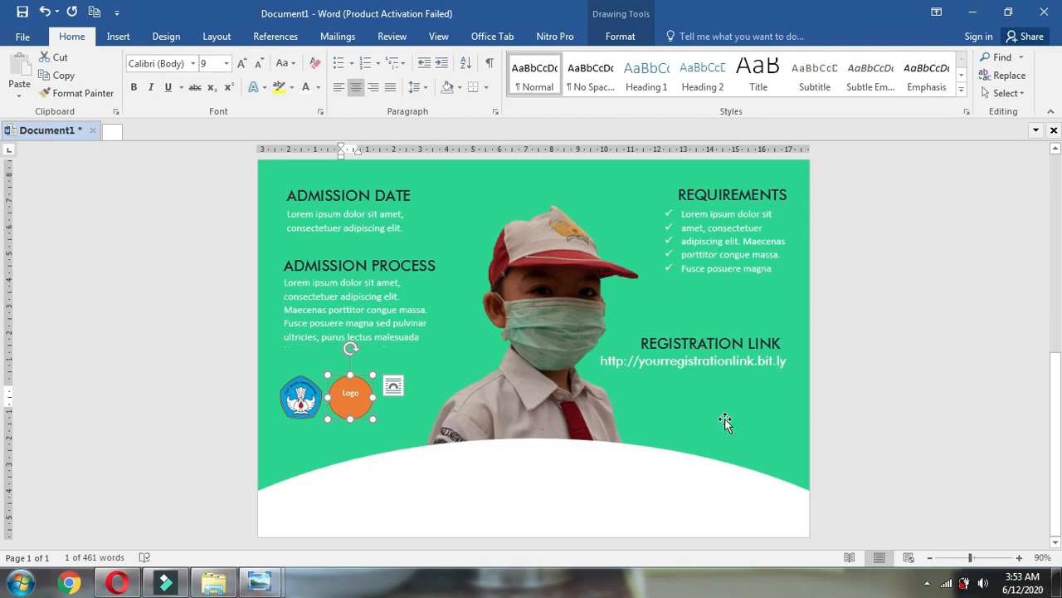
Duplicate the "REGISTRATION LINK" heading, place the copy on top of the white curved area and replace its text with "For more info"
scroll(726, 421, "up", 2)
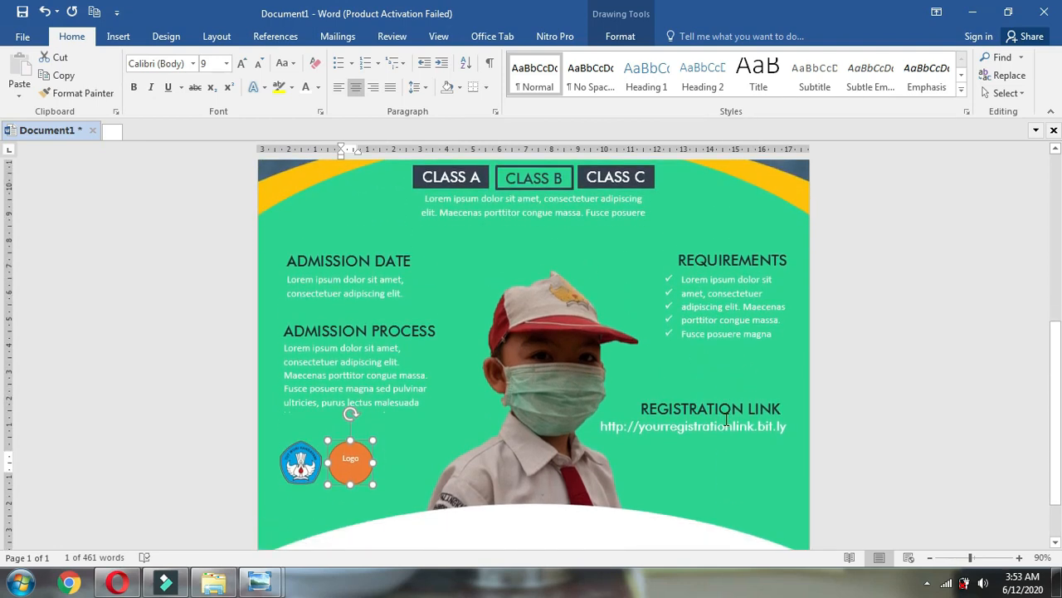
scroll(726, 422, "down", 2)
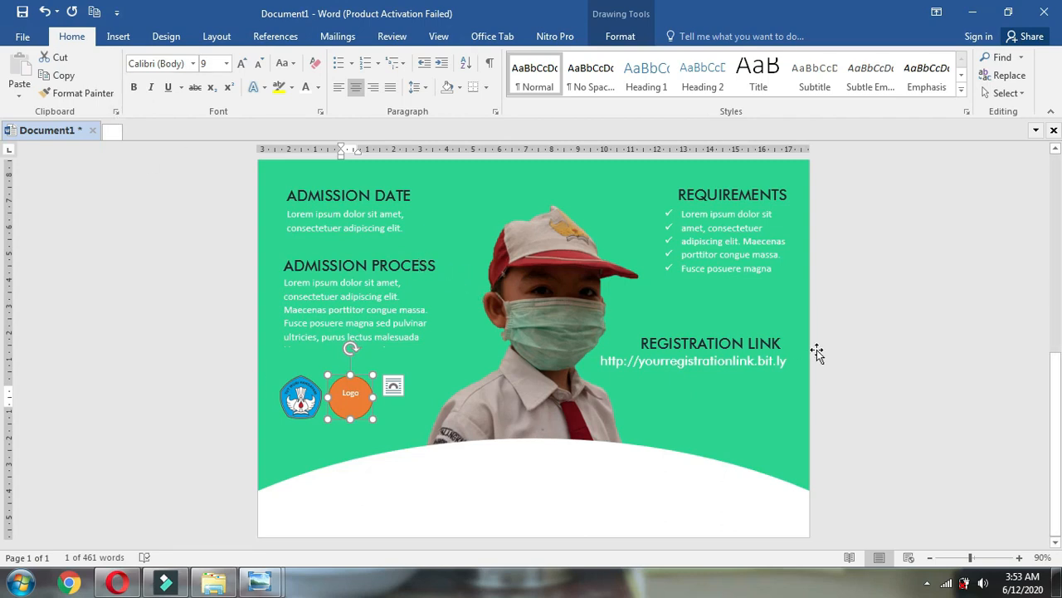
left_click(701, 347)
left_click(698, 334)
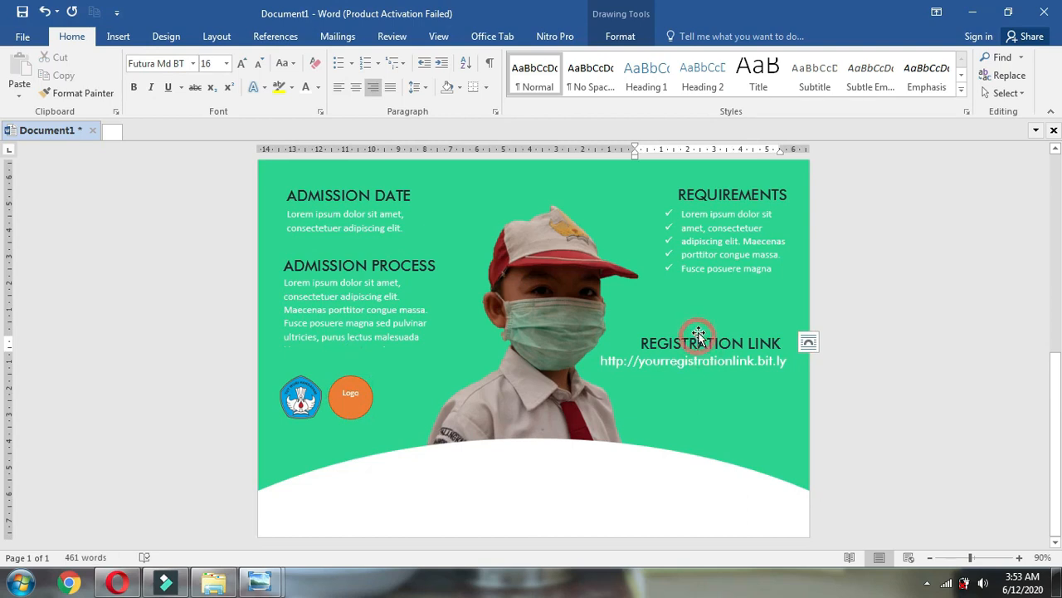
key("ctrl+d")
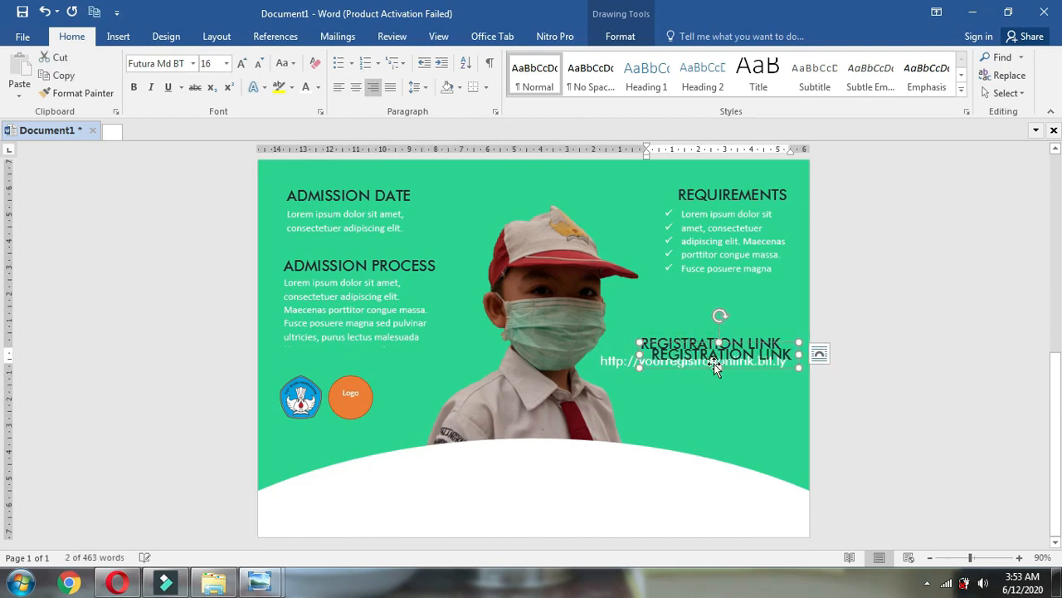
left_click_drag(702, 370, 515, 478)
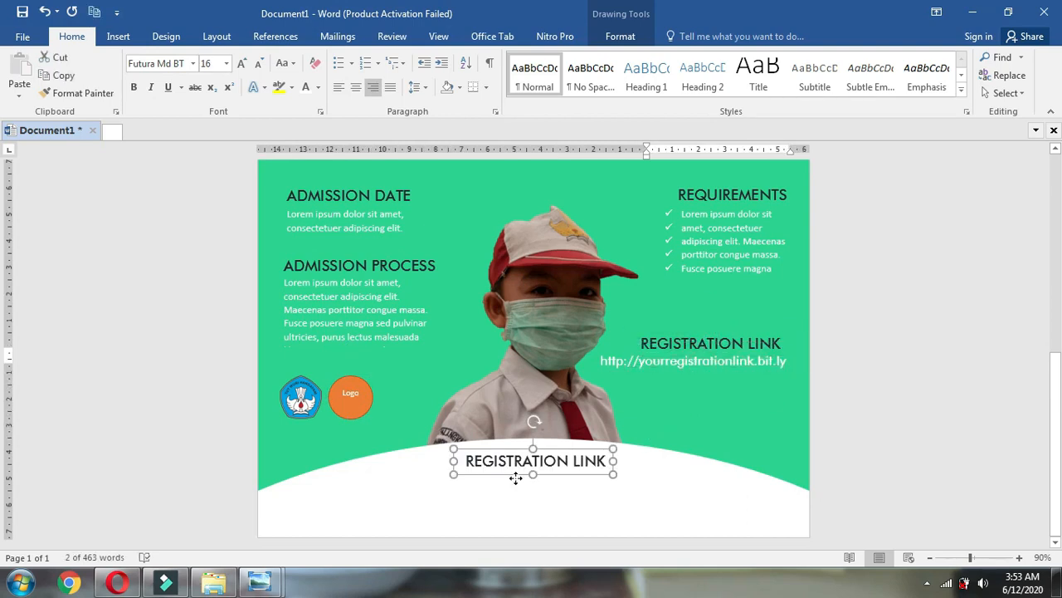
triple_click(518, 463)
type("For more info")
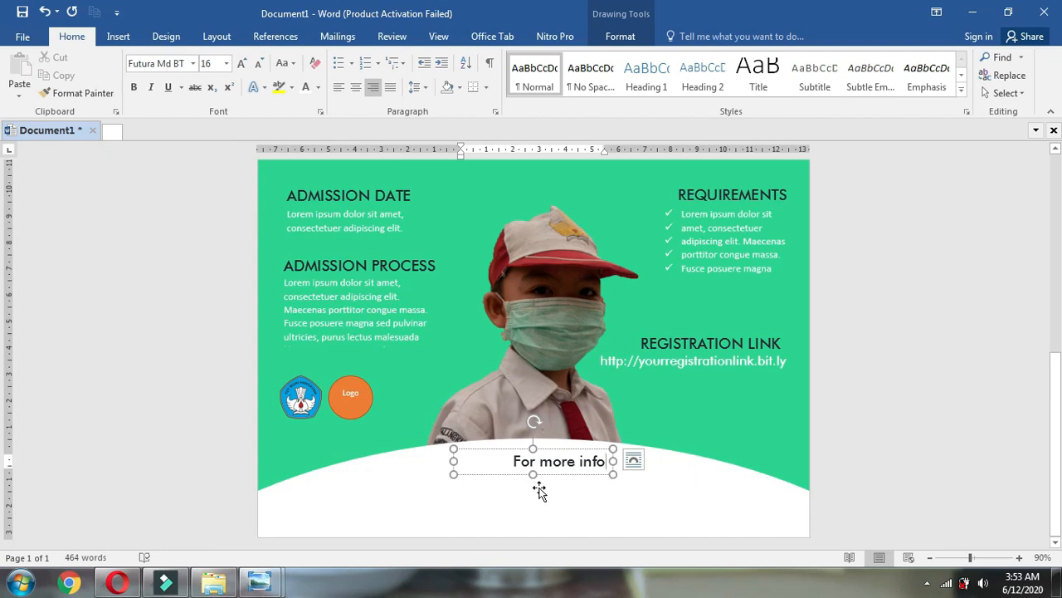
Center the "For more info" text within its box and align the box to the horizontal center
left_click(355, 92)
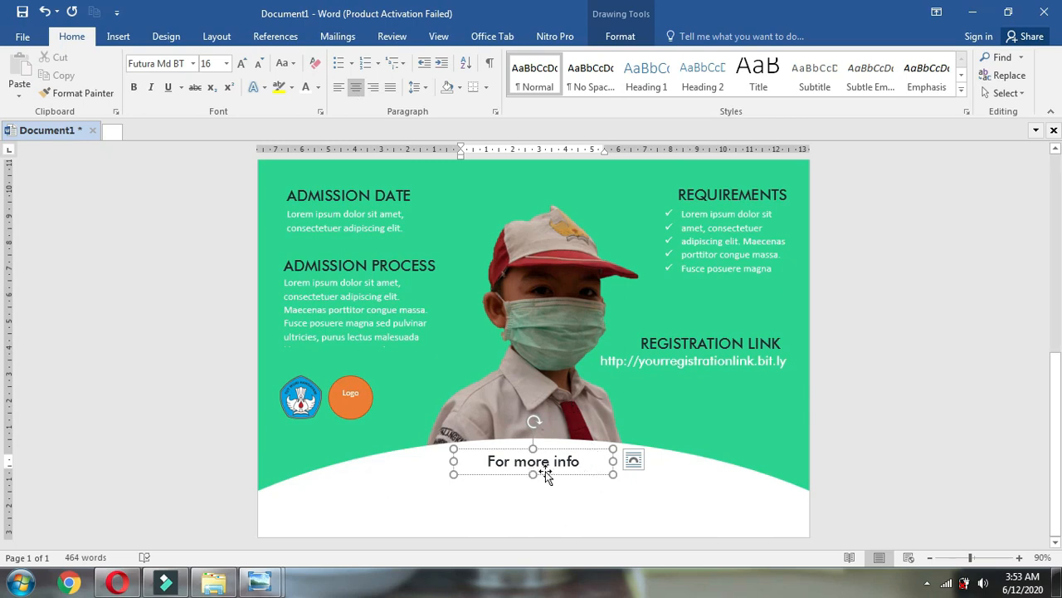
left_click(599, 474)
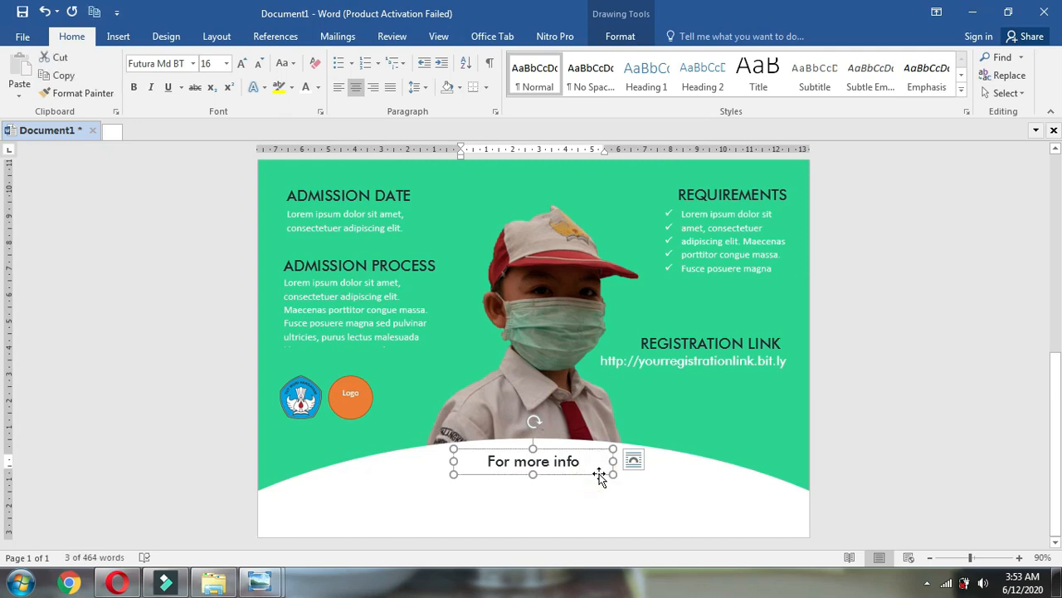
left_click(627, 38)
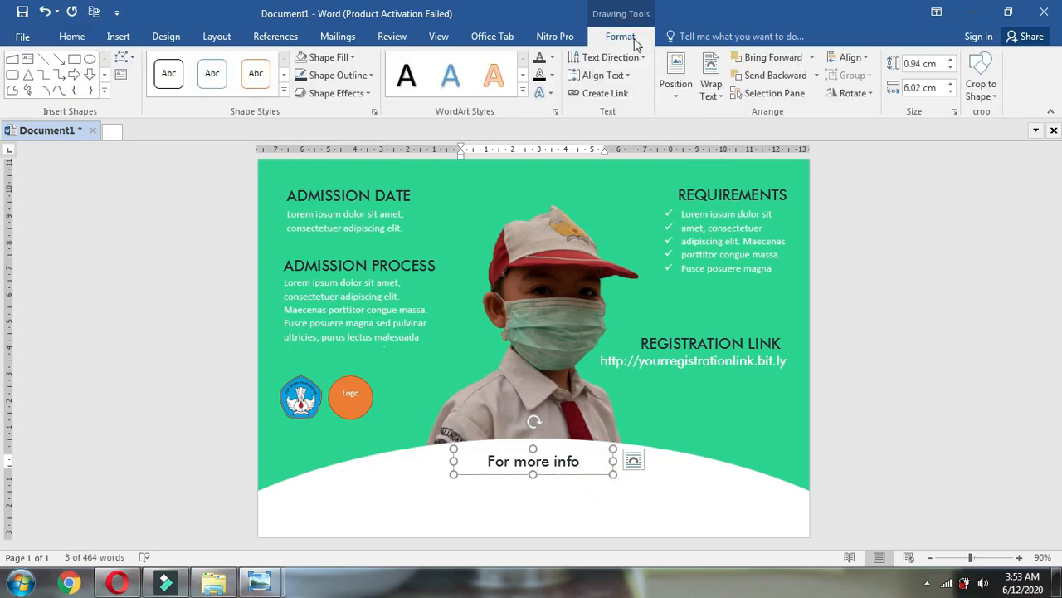
left_click(848, 57)
left_click(867, 95)
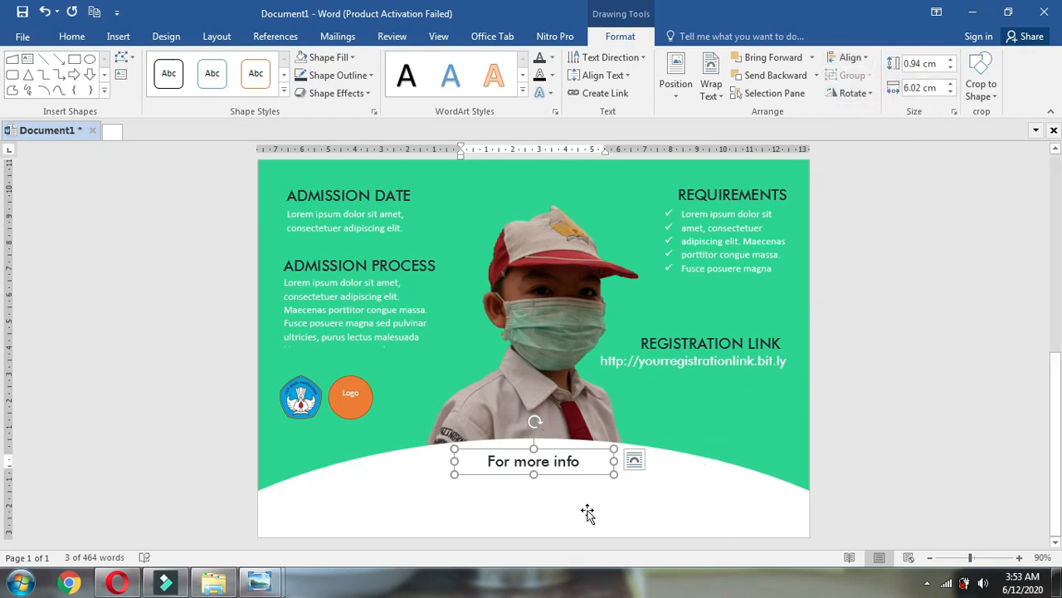
left_click(498, 506)
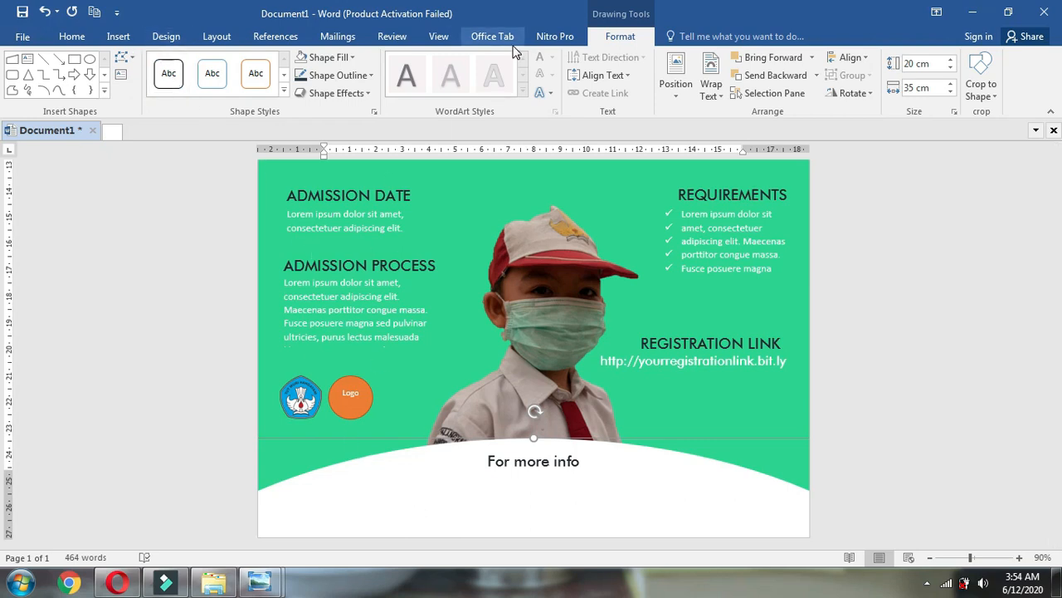
Copy the "For more info" box, place the copy below and to the left of the original in the white area, and clear its text
left_click(538, 463)
left_click(560, 477)
key("ctrl+c")
key("ctrl+v")
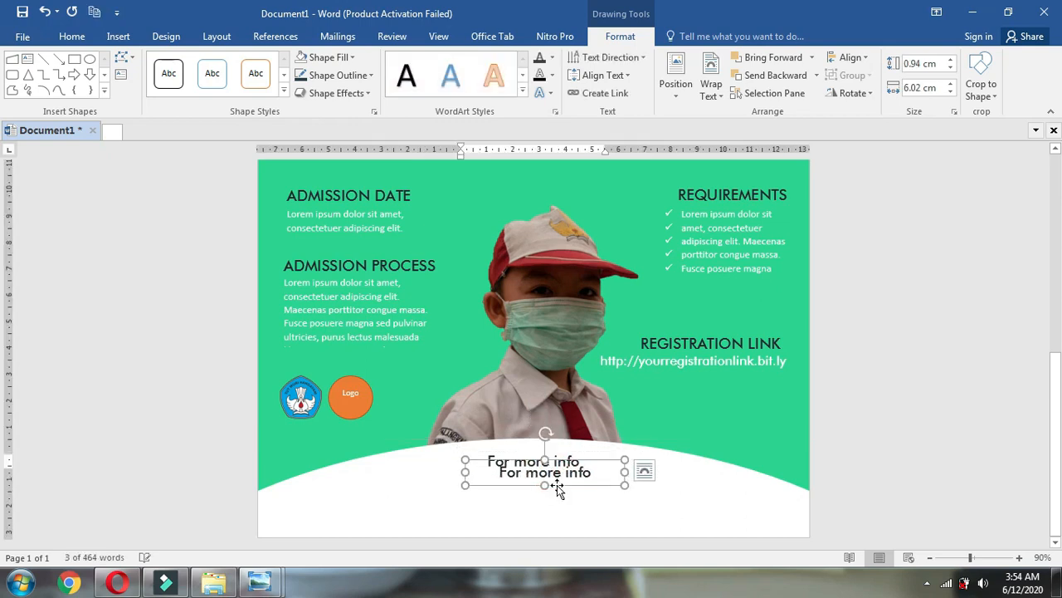
left_click_drag(573, 486, 431, 507)
left_click_drag(395, 503, 399, 511)
left_click(403, 497)
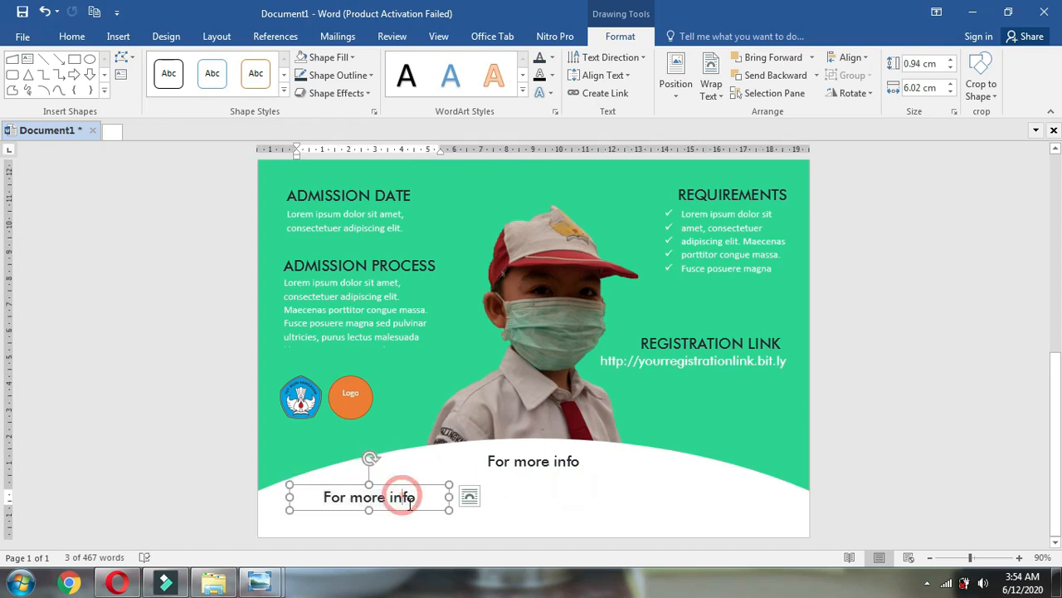
key("ctrl+a")
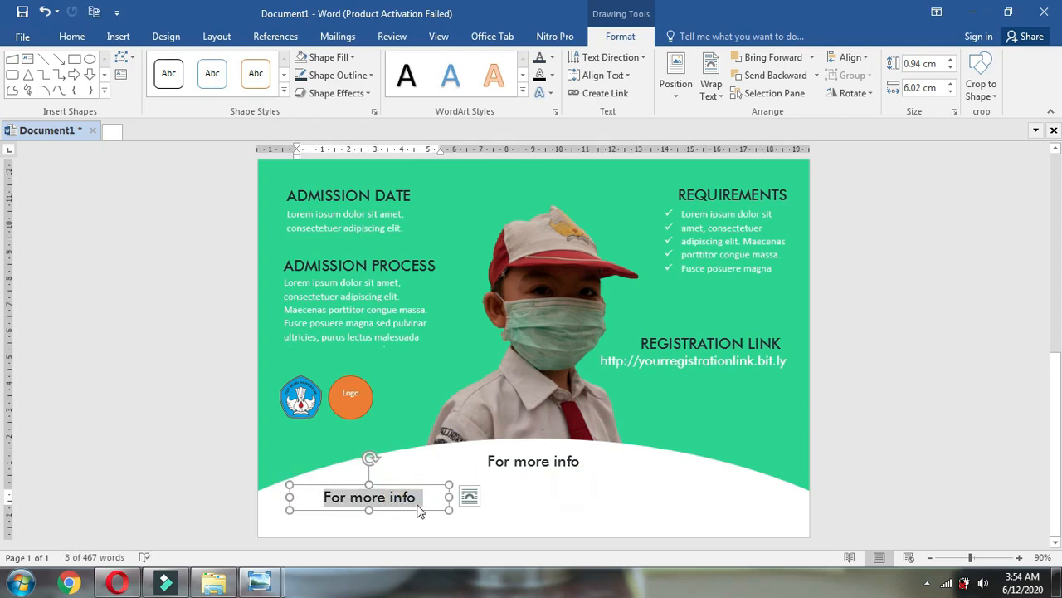
key("BackSpace")
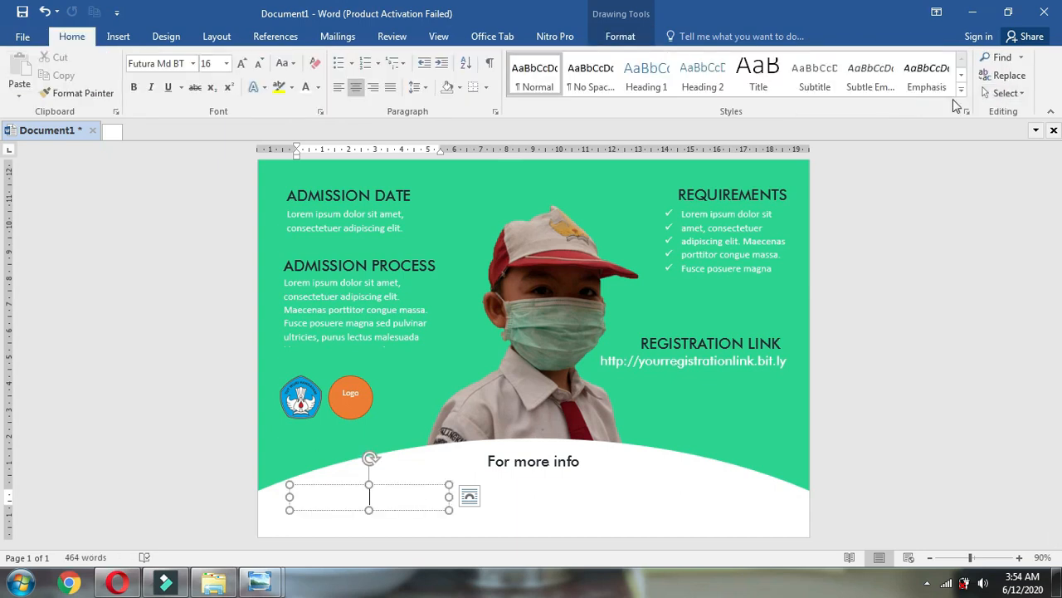
Insert the Webdings telephone symbol, character code 201, into the empty text box
left_click(636, 42)
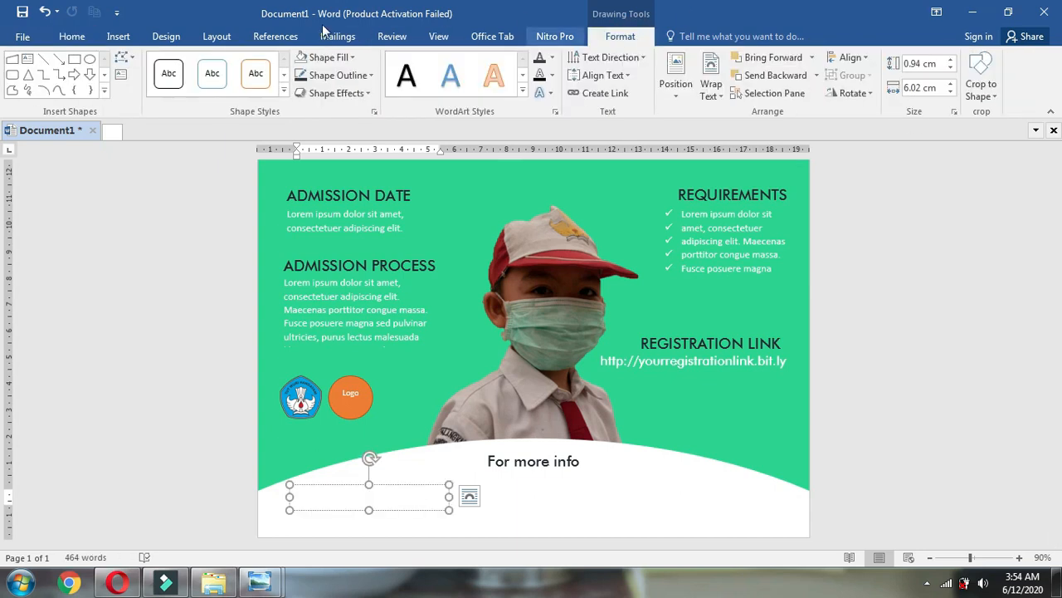
left_click(118, 40)
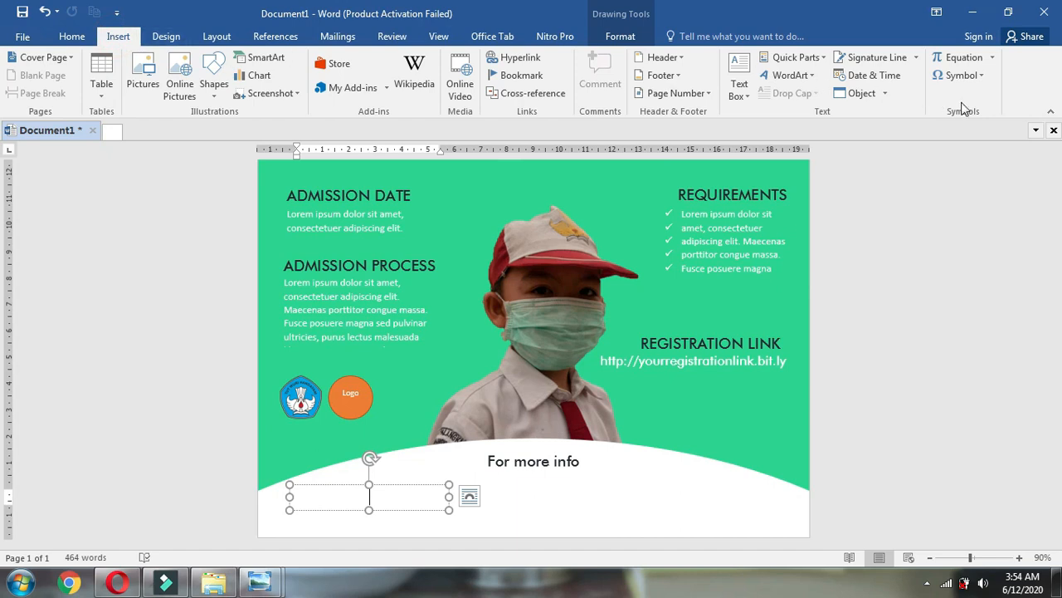
left_click(967, 75)
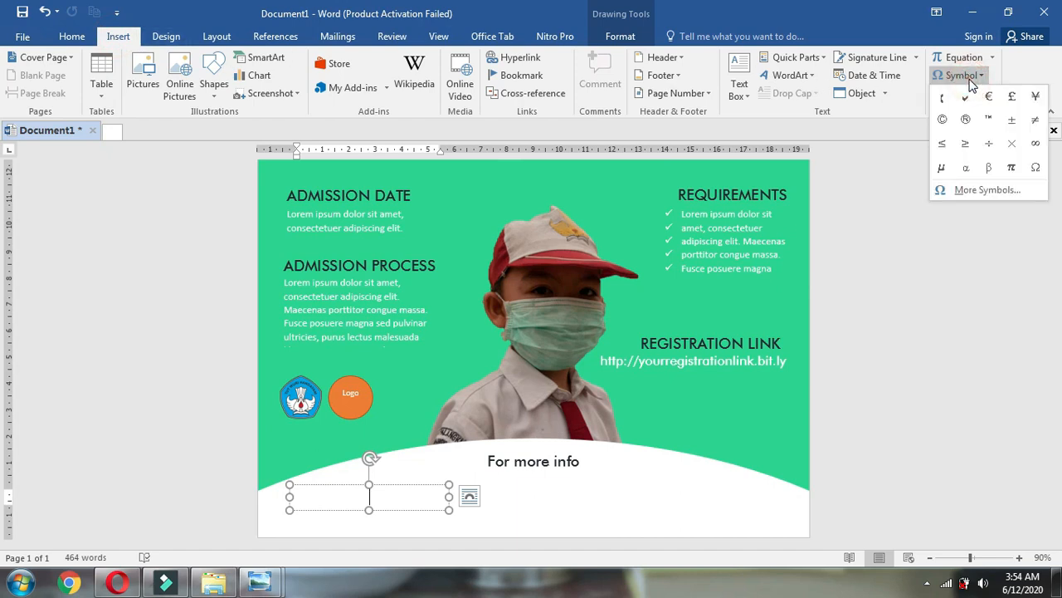
left_click(986, 190)
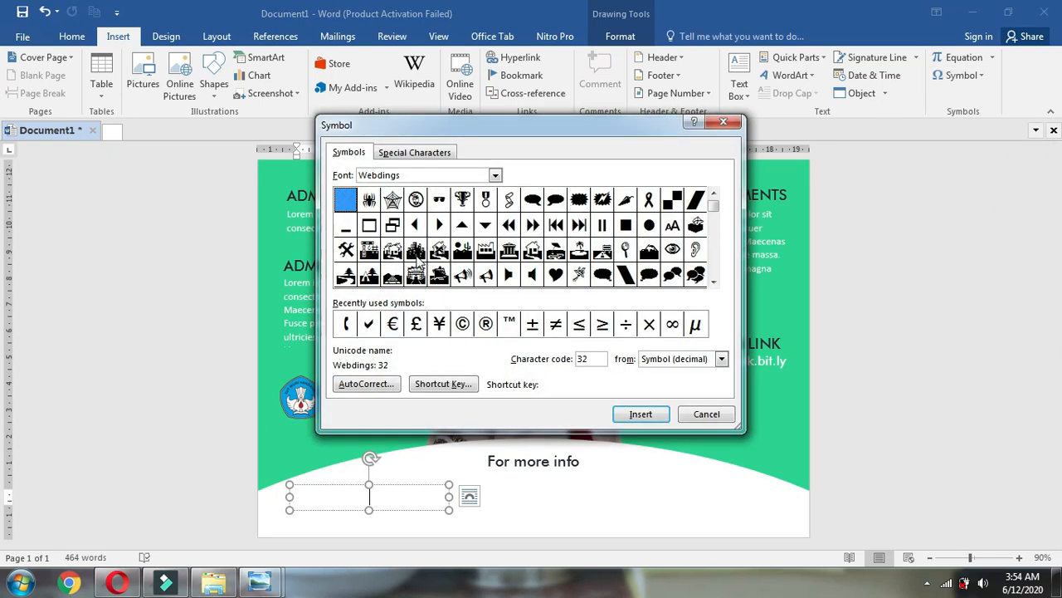
scroll(546, 276, "down", 7)
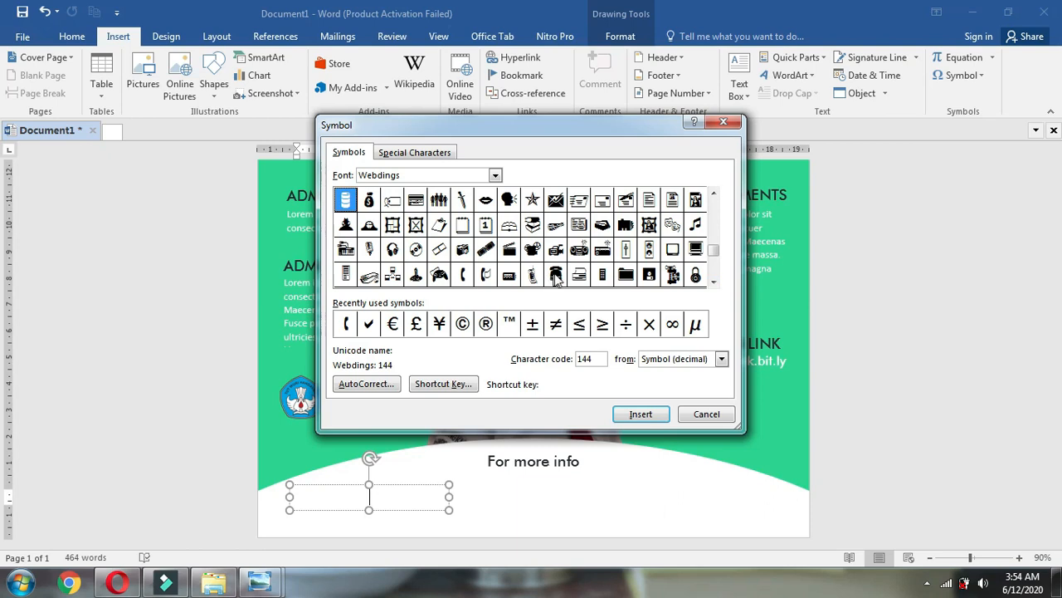
left_click(555, 276)
left_click(639, 414)
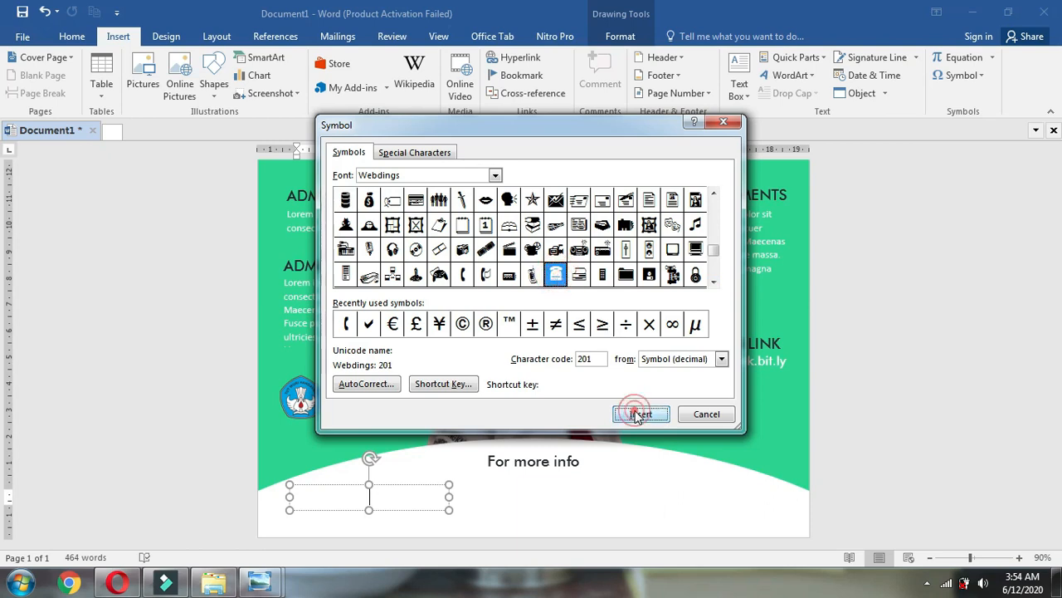
left_click(706, 414)
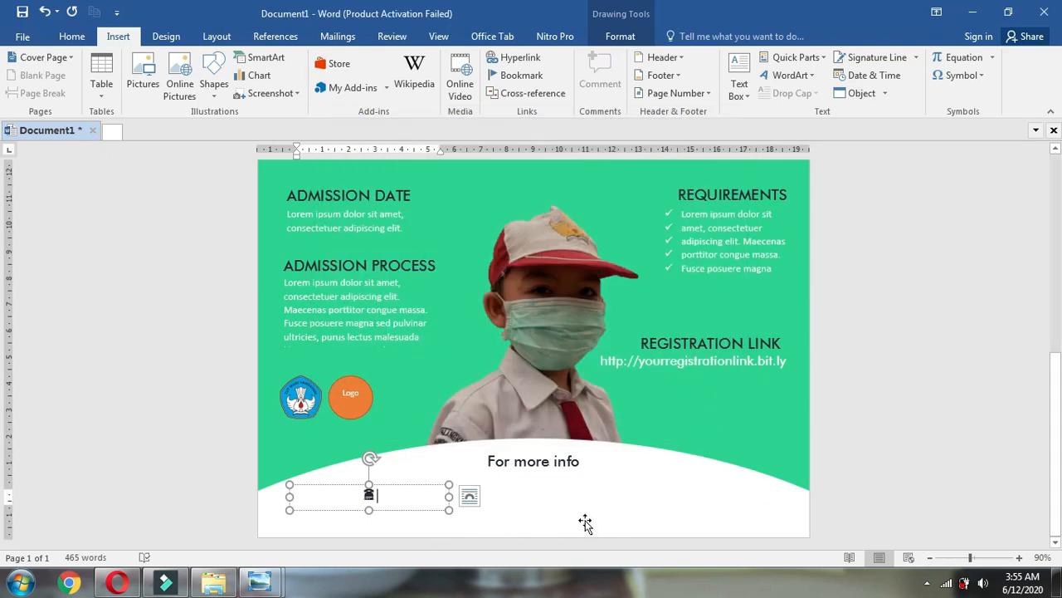
Enlarge the telephone symbol to 20 pt and add the phone number after it in smaller text
key("shift+Left")
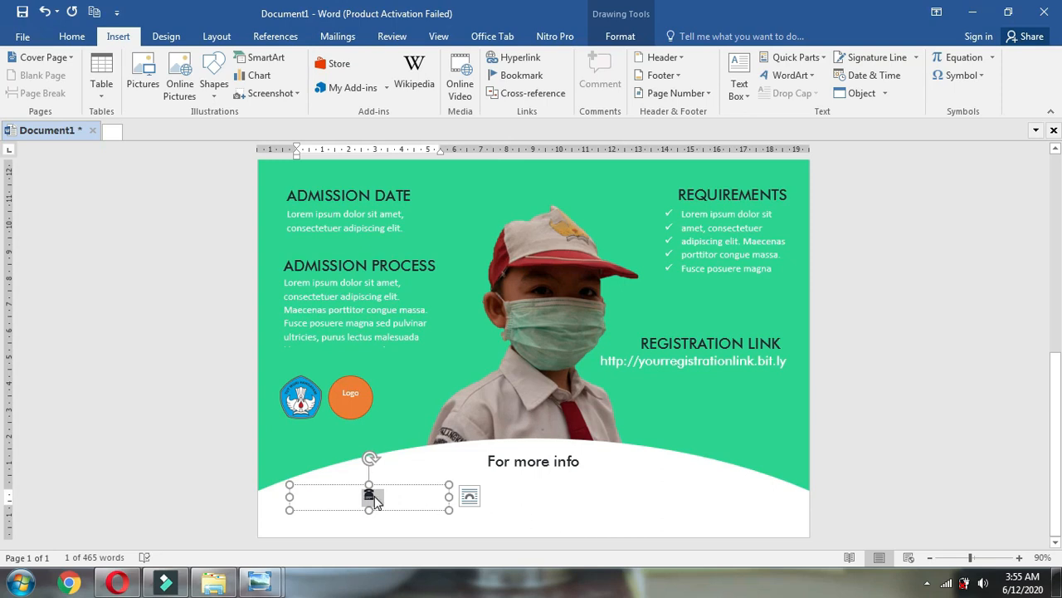
left_click(71, 38)
left_click(241, 65)
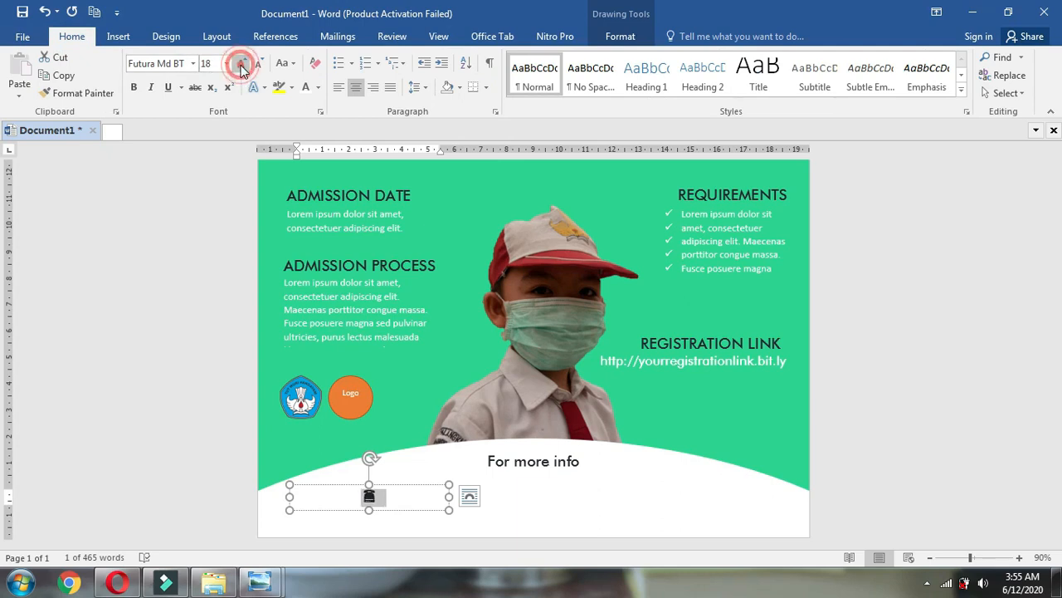
left_click(240, 65)
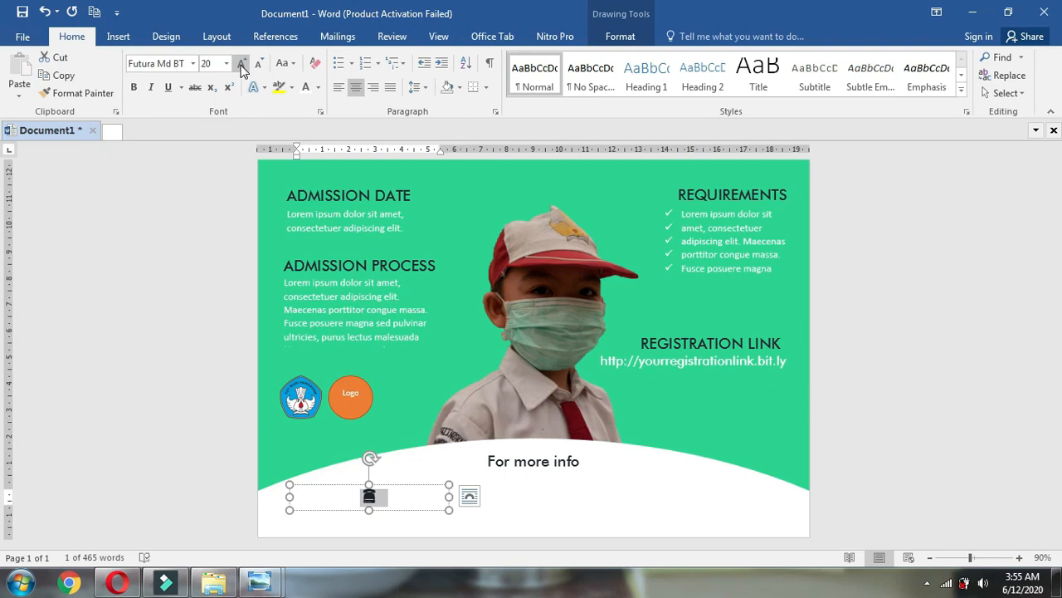
left_click(396, 498)
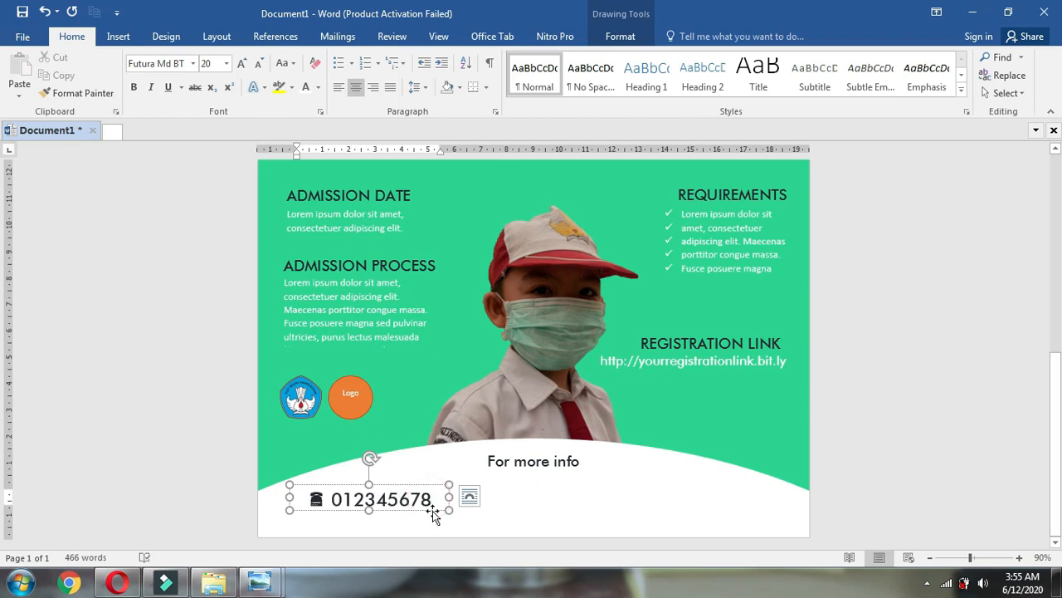
left_click_drag(432, 499, 330, 499)
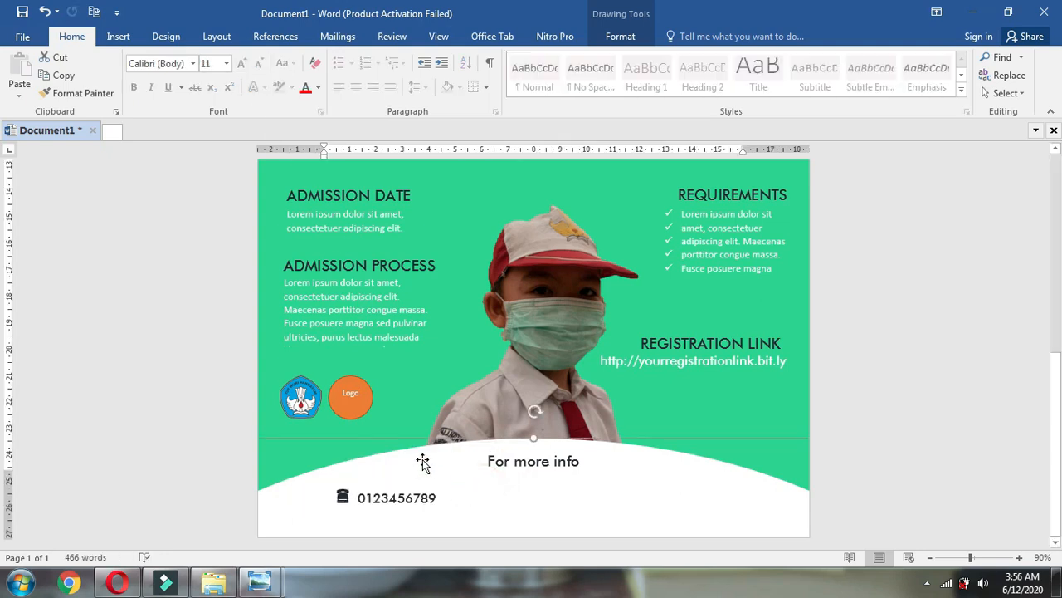
Duplicate the phone number box, place the copy beside it under "For more info" and replace its content with "Your address"
left_click(429, 515)
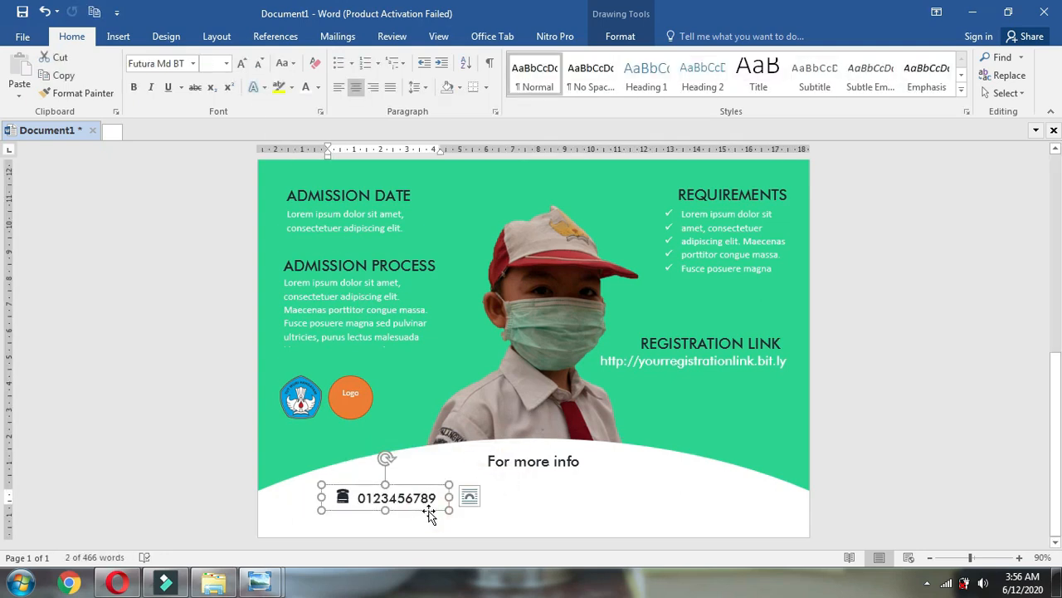
key("ctrl+c")
key("ctrl+v")
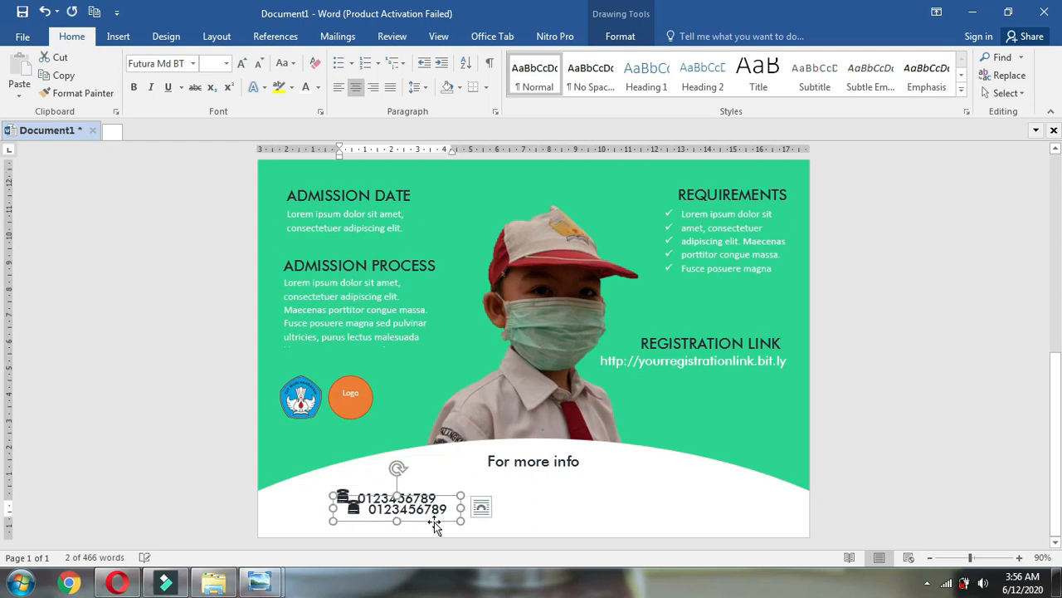
left_click_drag(435, 522, 551, 504)
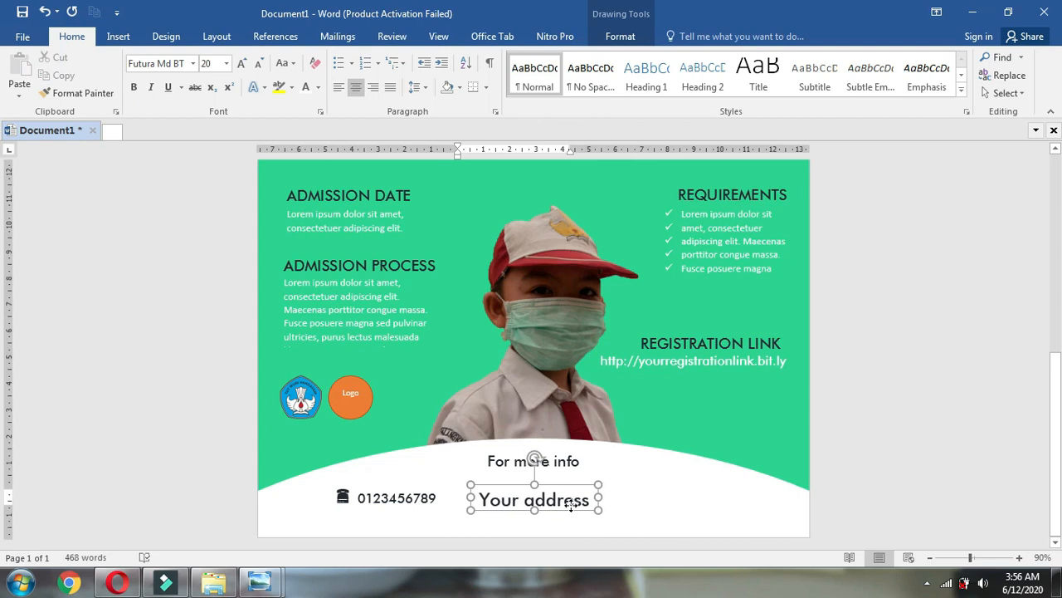
left_click_drag(571, 505, 576, 504)
left_click(559, 524)
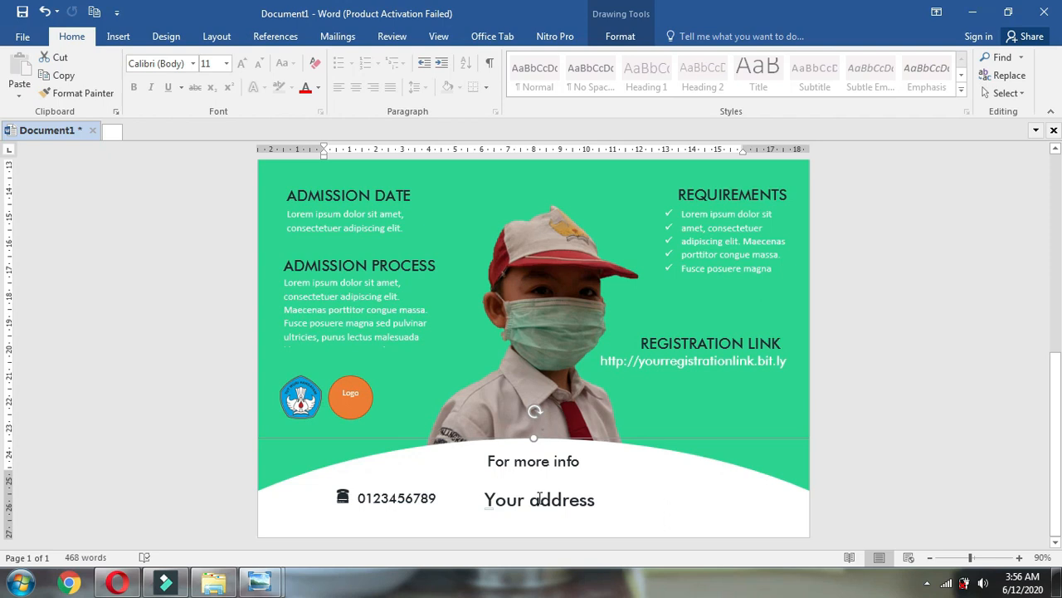
Reduce the "Your address" text to 18 pt and narrow its box from the left side
left_click(515, 510)
left_click(516, 510)
left_click(261, 64)
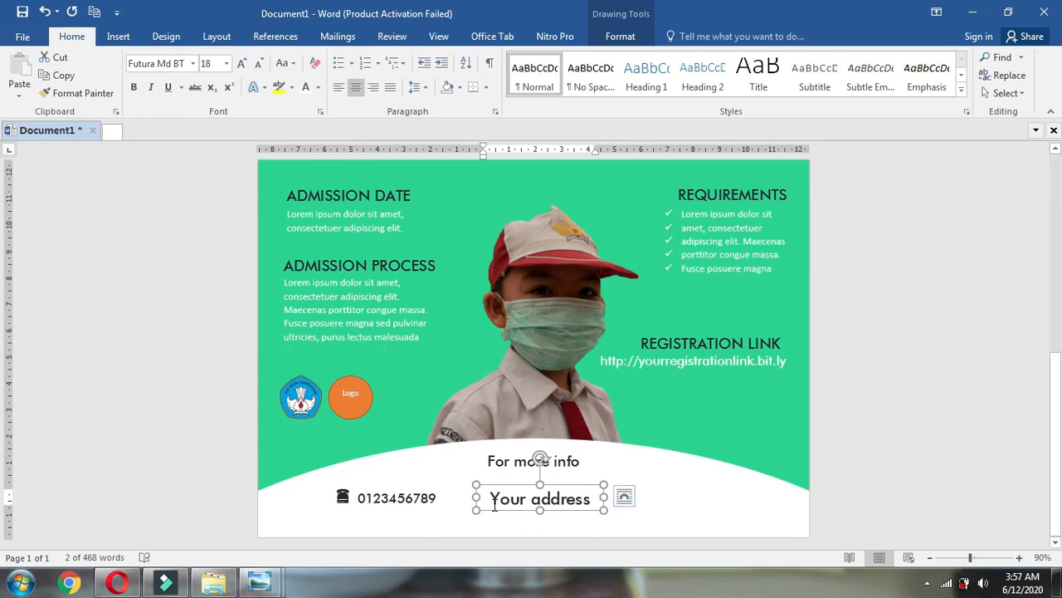
left_click(494, 506)
left_click_drag(473, 507, 489, 508)
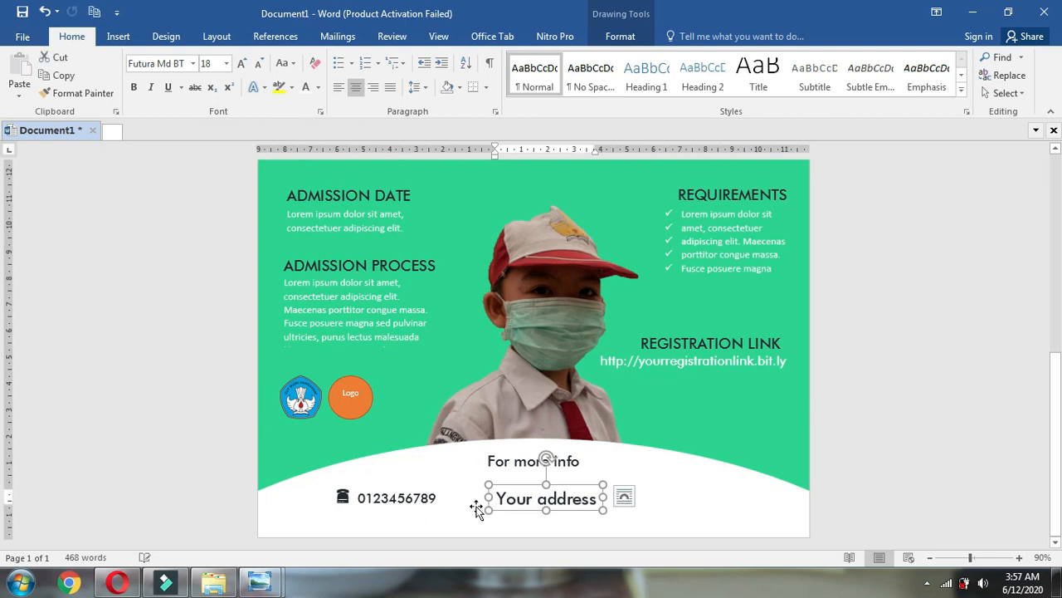
left_click(476, 505)
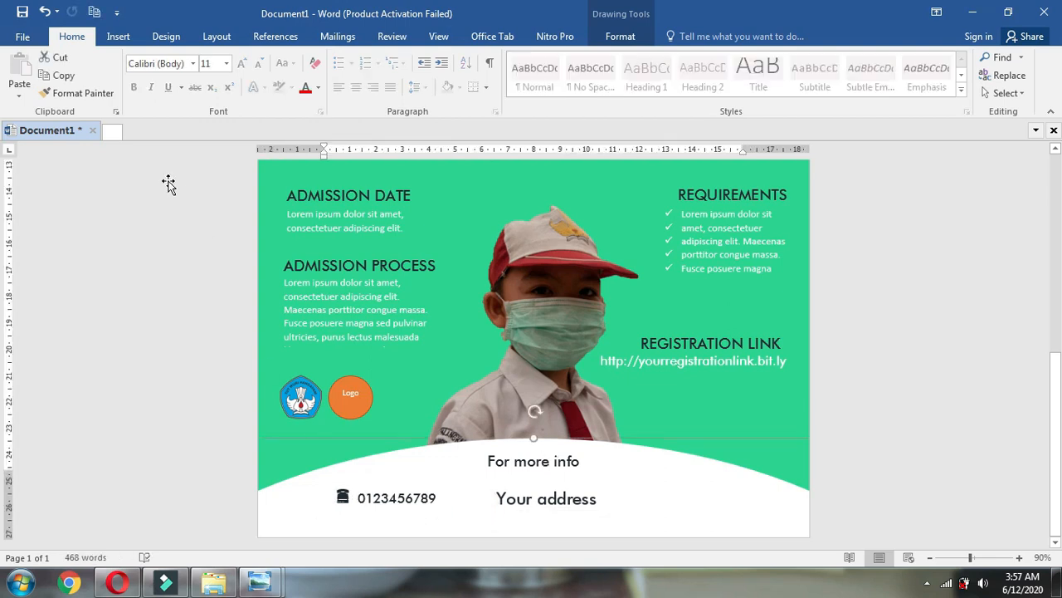
Draw a Flowchart Merge triangle just before "Your address" and size it to about 0.62 cm by 0.62 cm
left_click(113, 37)
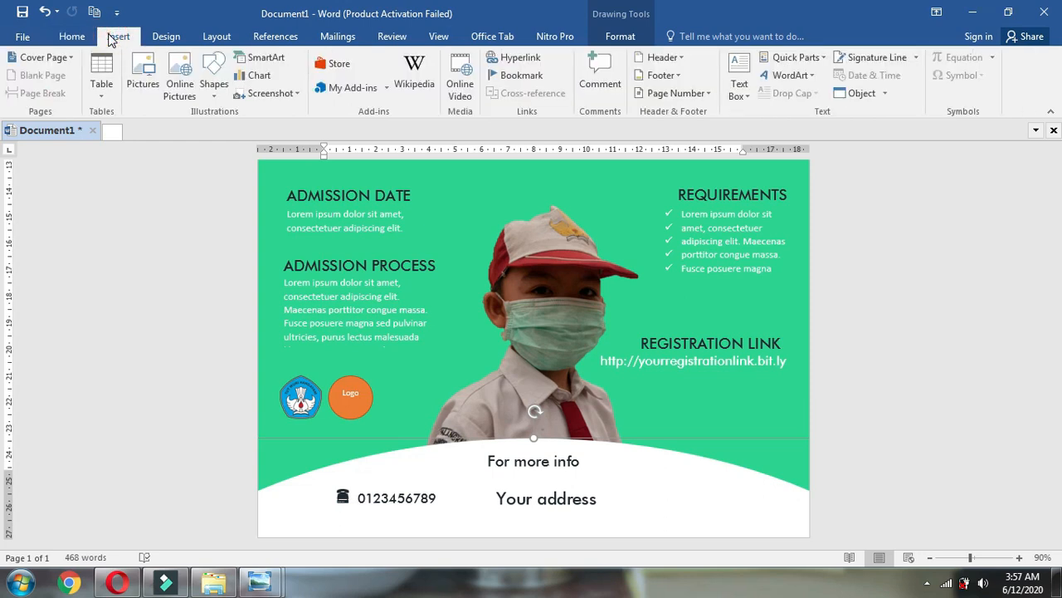
left_click(213, 75)
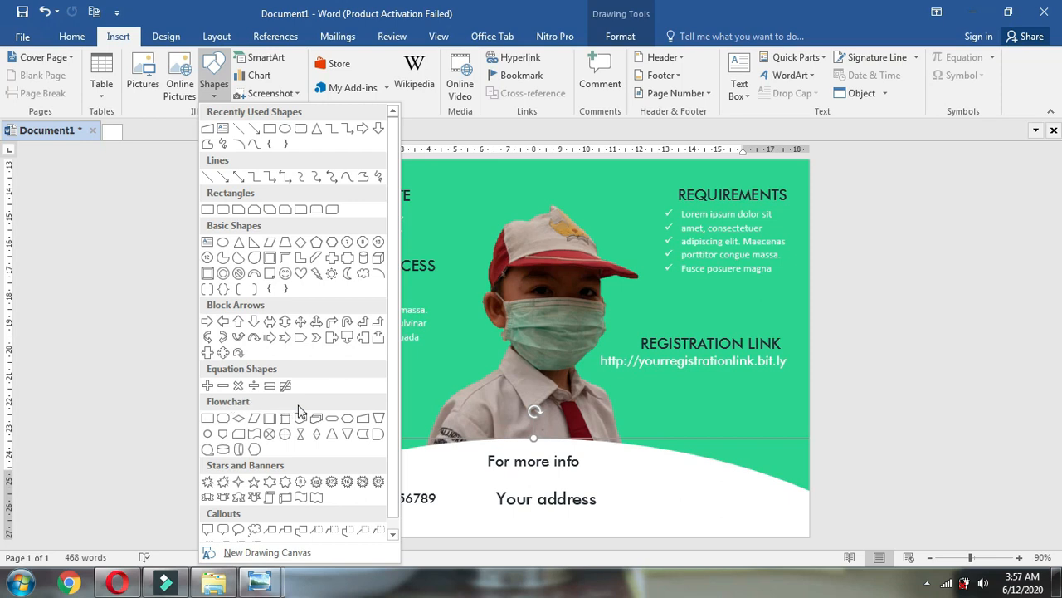
left_click(347, 434)
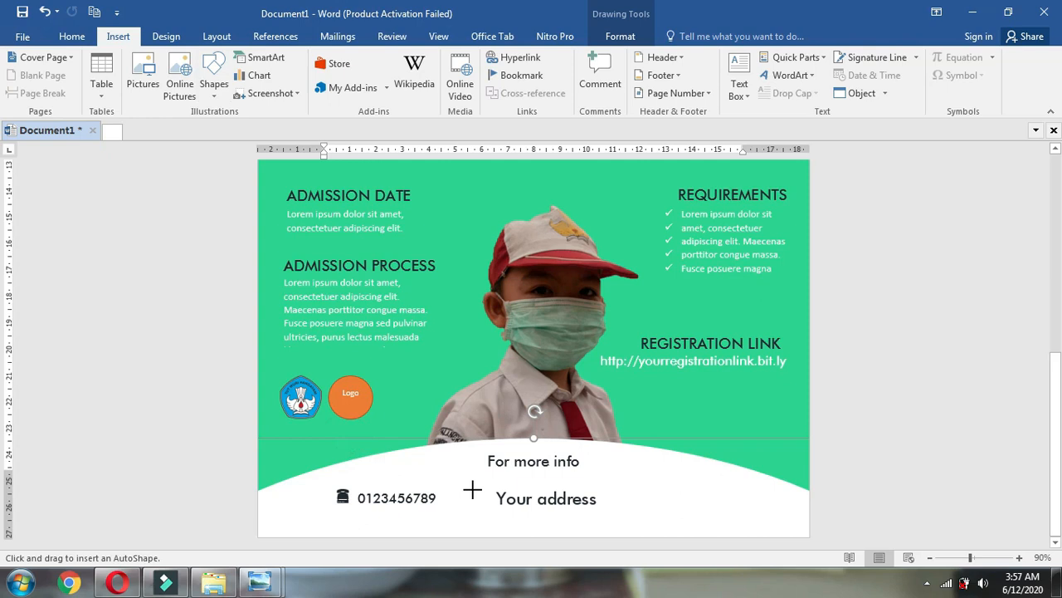
left_click_drag(473, 489, 492, 512)
scroll(490, 514, "up", 5)
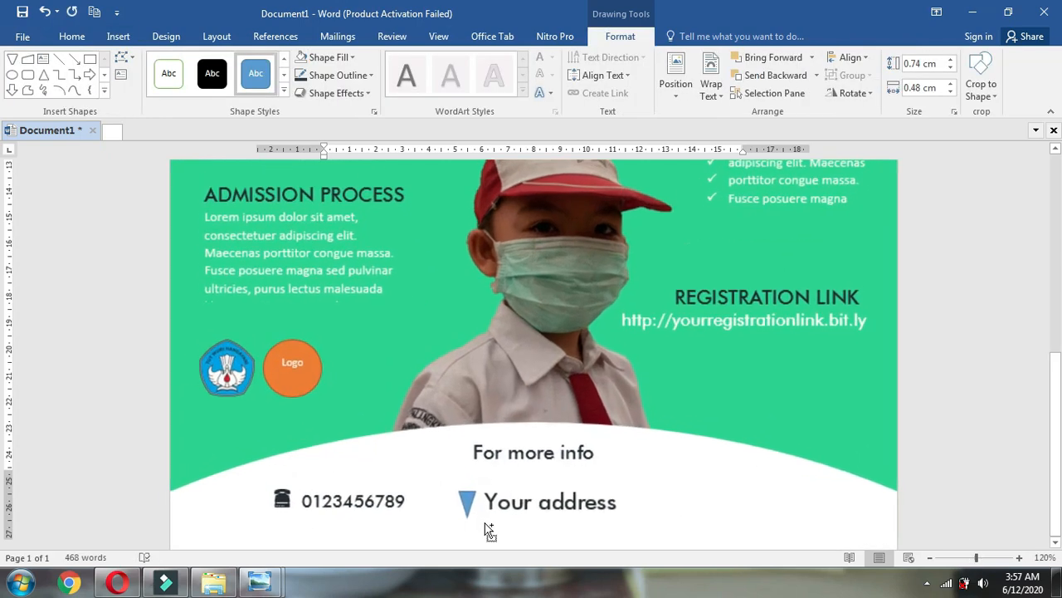
left_click_drag(457, 516, 457, 509)
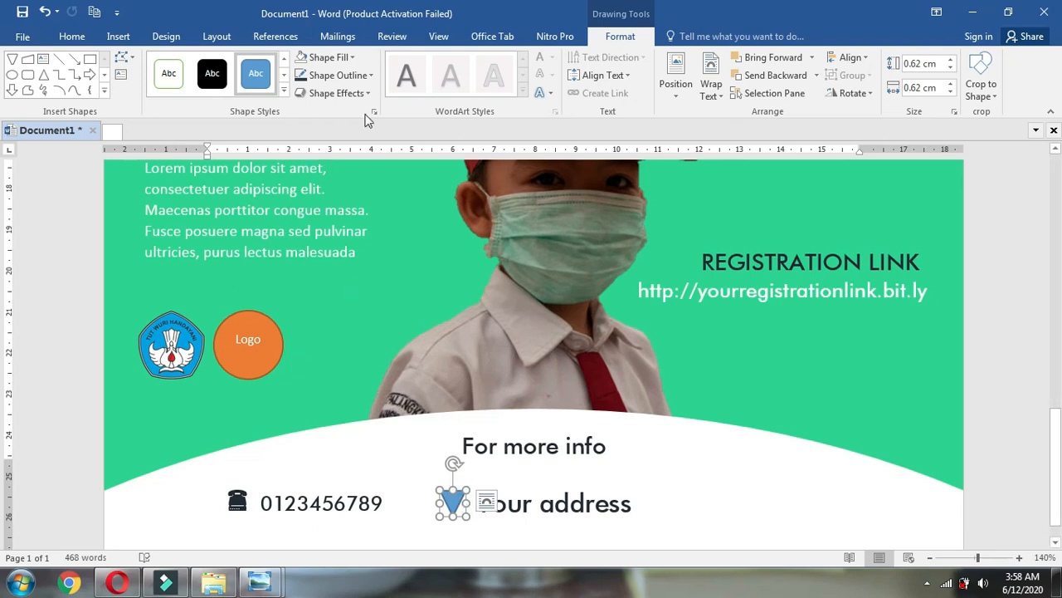
Fill the triangle with Blue-Gray, Text 2, Darker 50% and remove its outline
left_click(329, 58)
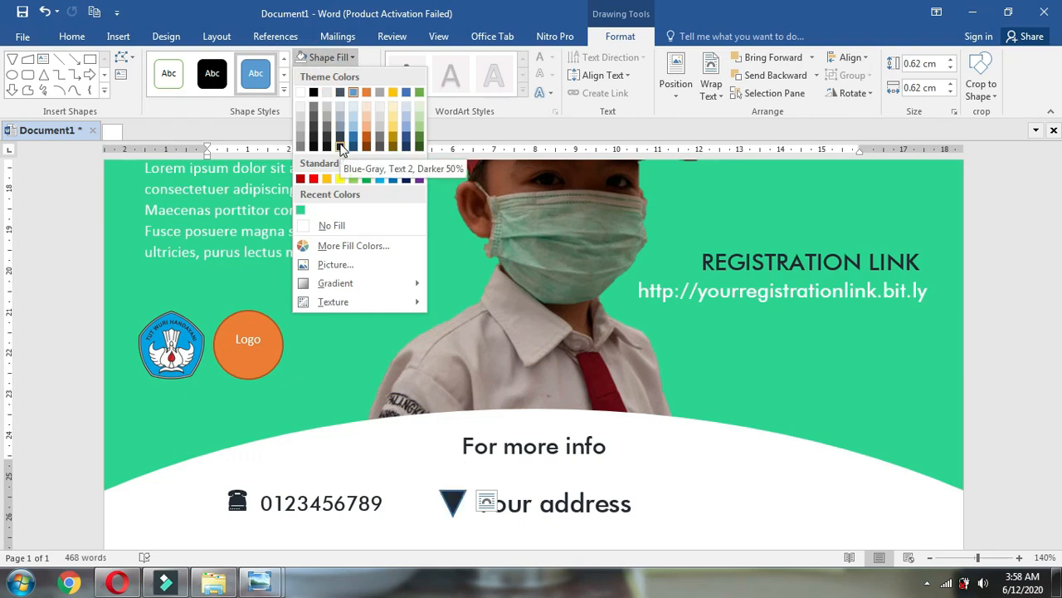
left_click(340, 147)
left_click(338, 74)
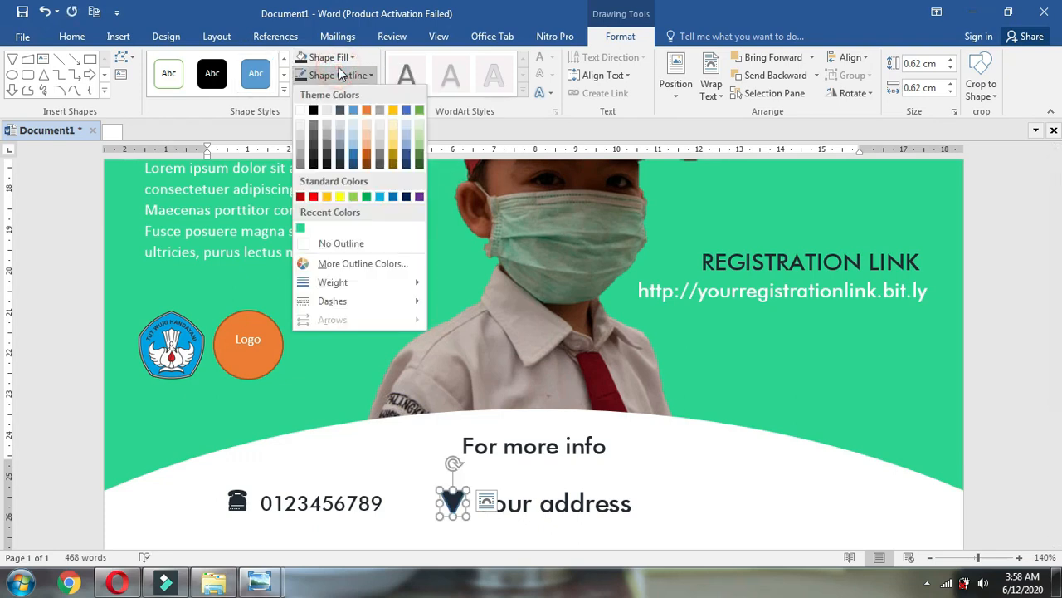
left_click(341, 243)
left_click(452, 500)
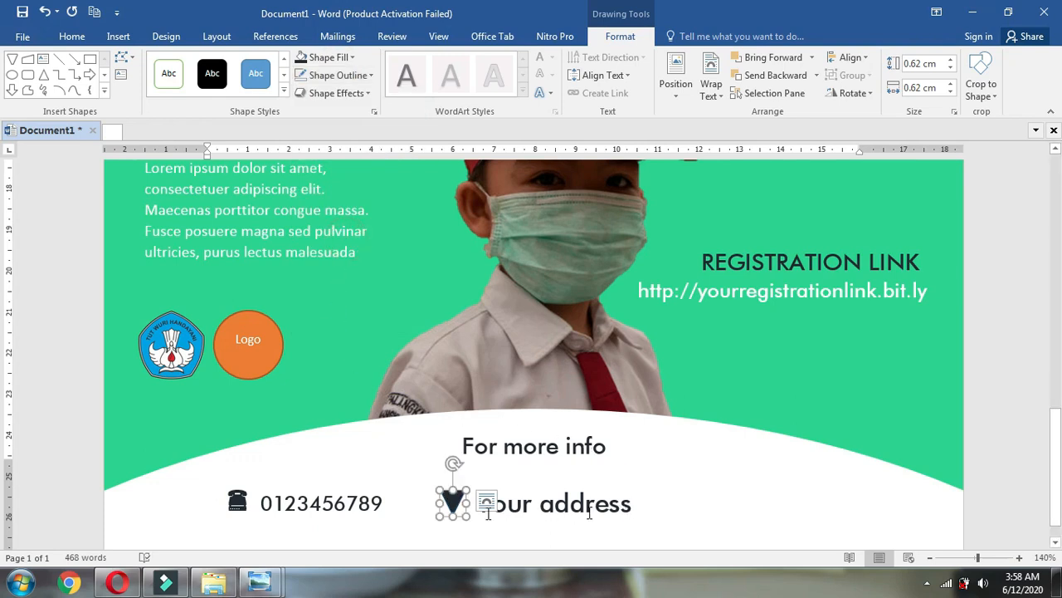
Duplicate the phone number box and place the copy to the right of "Your address" on the same line
left_click(296, 503)
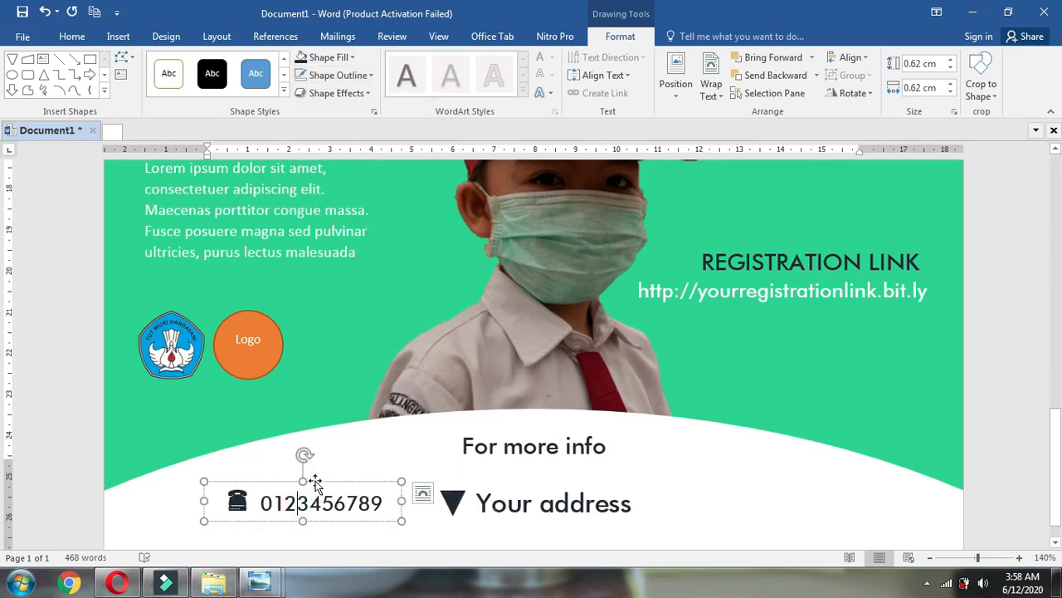
left_click(318, 480)
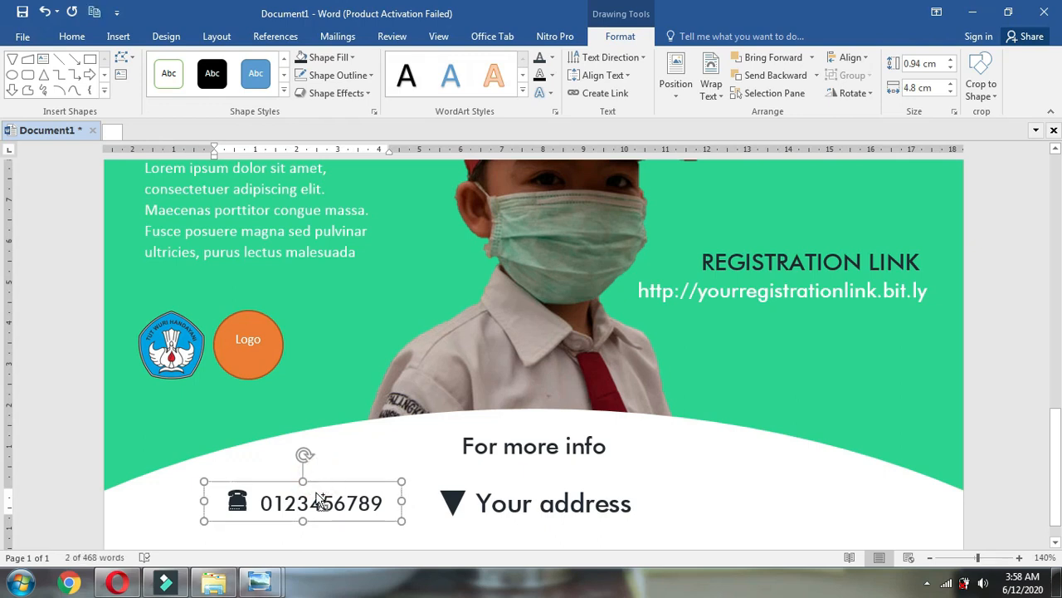
key("ctrl+d")
left_click_drag(358, 541, 800, 527)
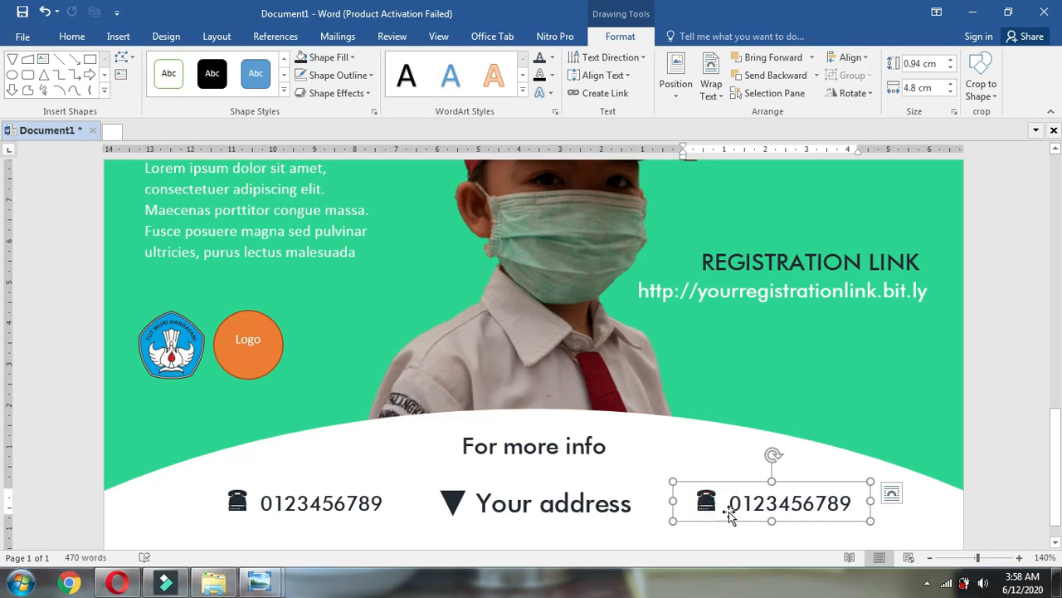
left_click_drag(729, 506, 851, 508)
type("www.yourwb.com")
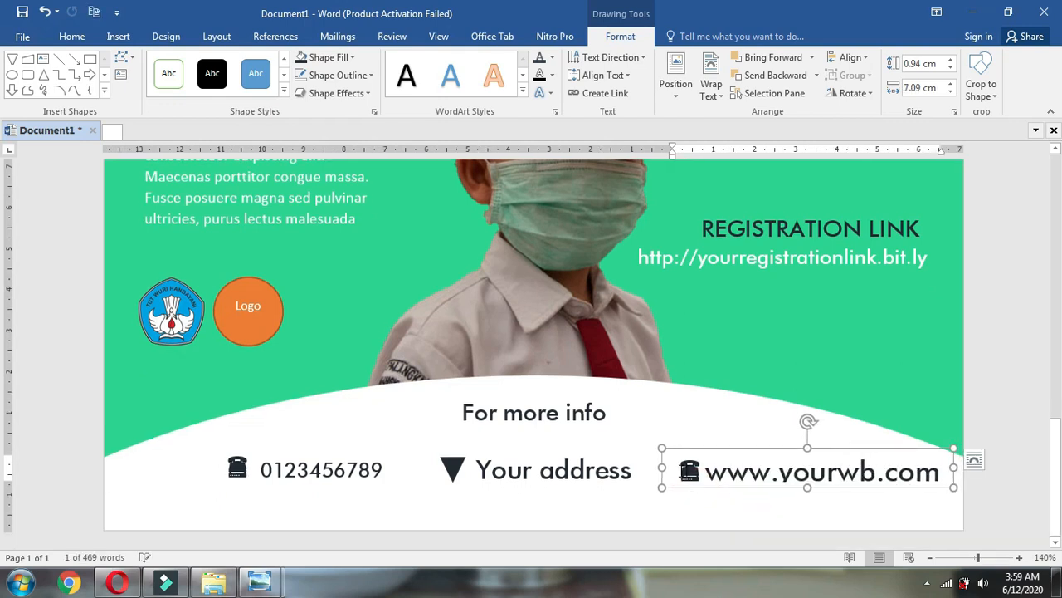
left_click(707, 475)
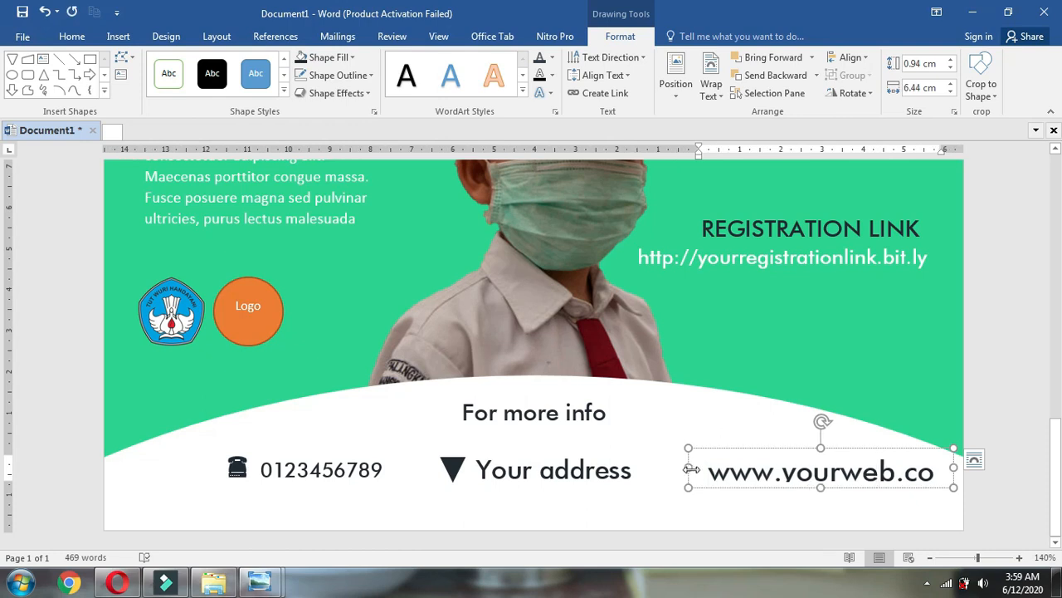
left_click(76, 37)
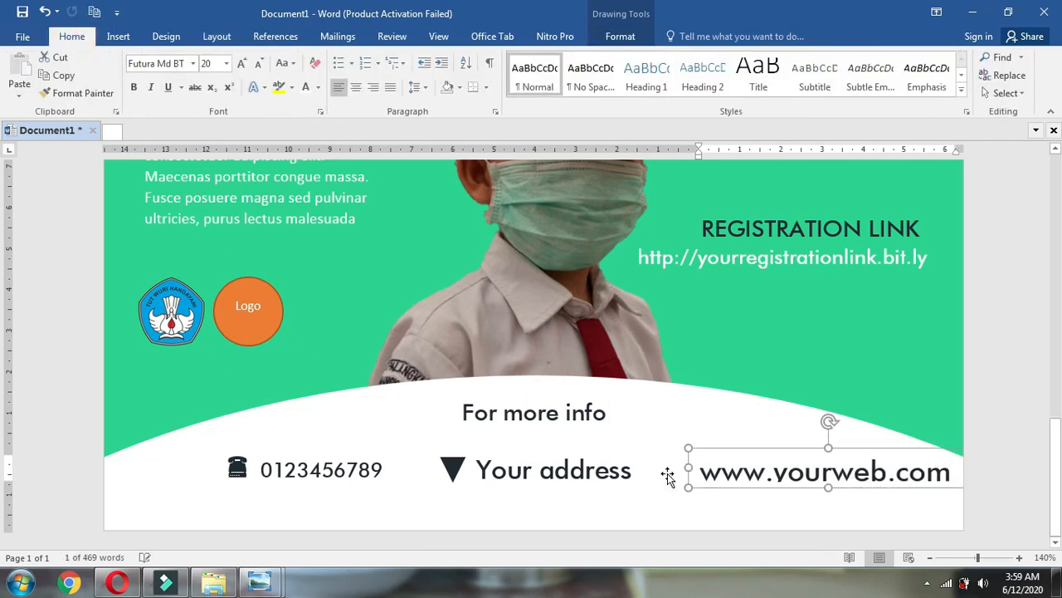
left_click(668, 476)
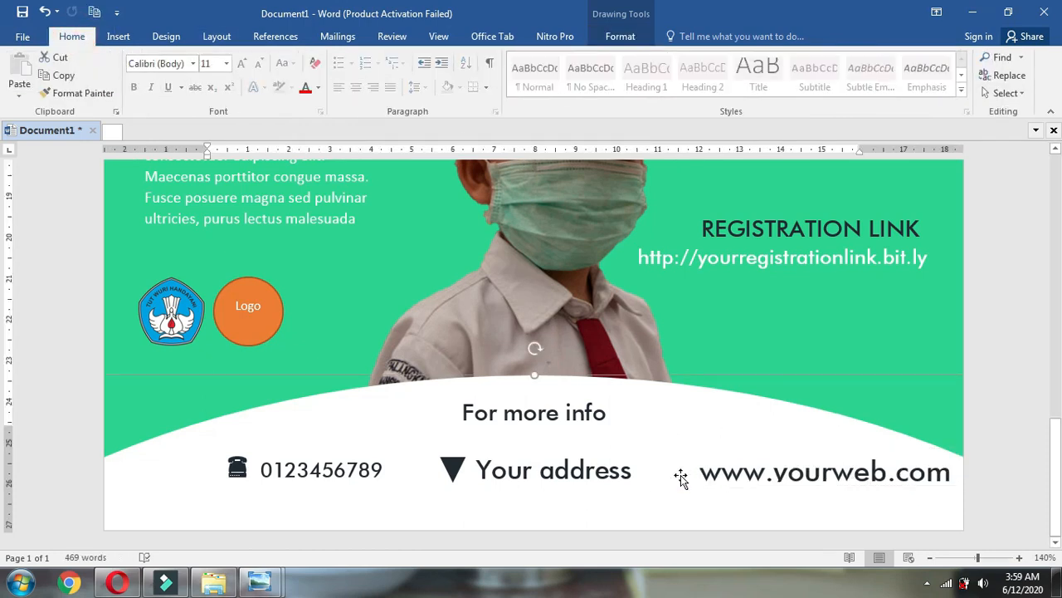
Draw a Flowchart Or circle of about 0.58 cm by 0.61 cm just before the website address
left_click(118, 37)
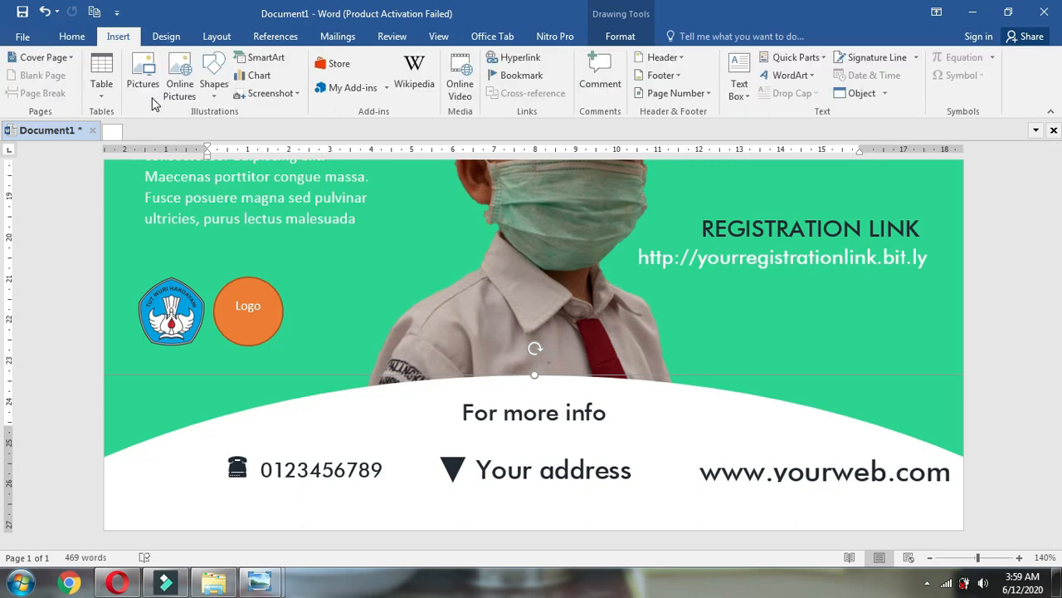
left_click(214, 97)
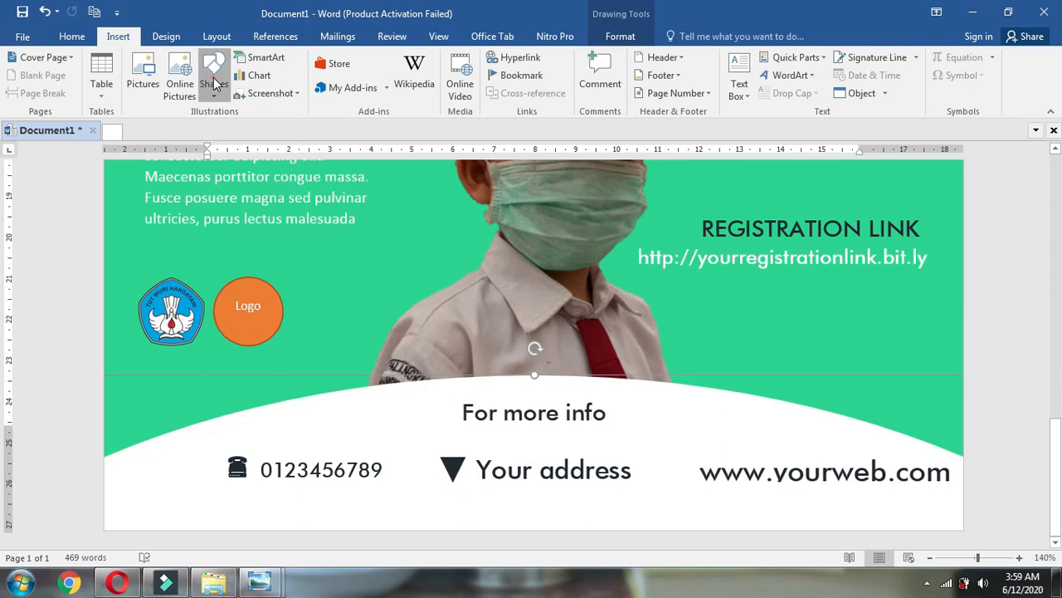
scroll(316, 320, "down", 1)
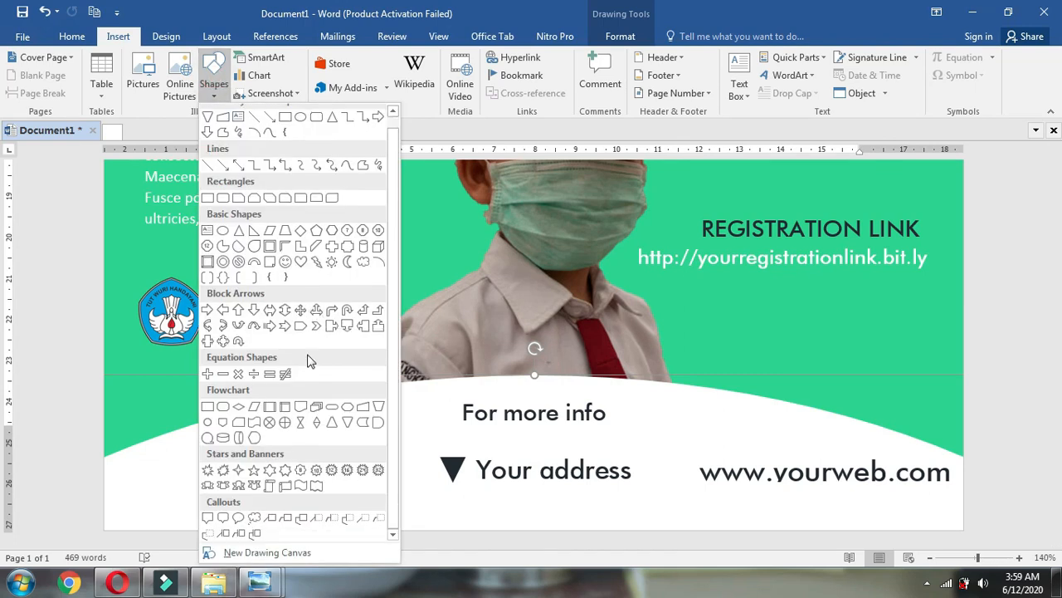
left_click(285, 425)
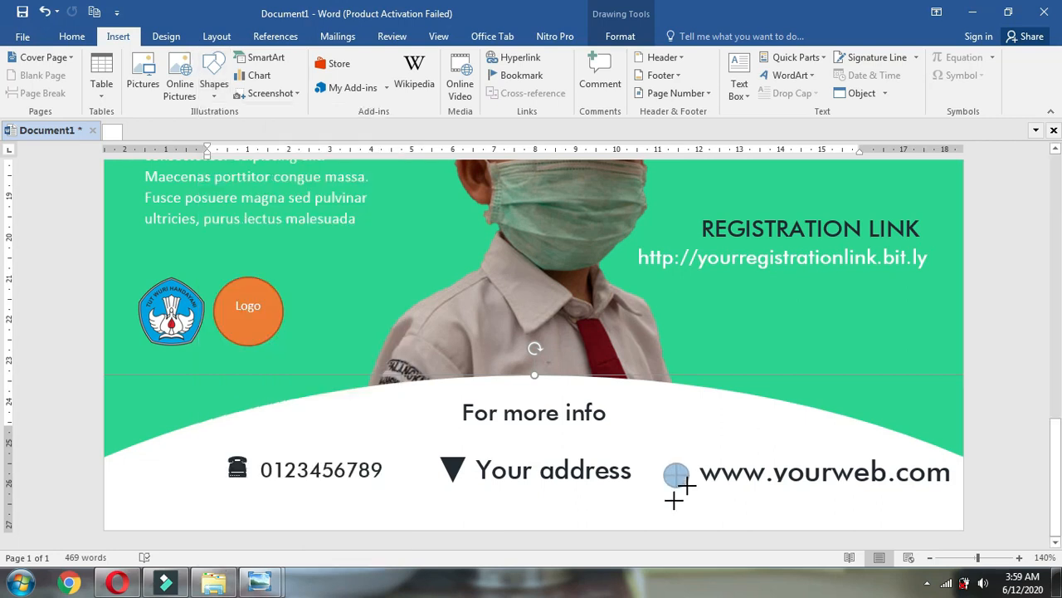
left_click_drag(662, 459, 693, 491)
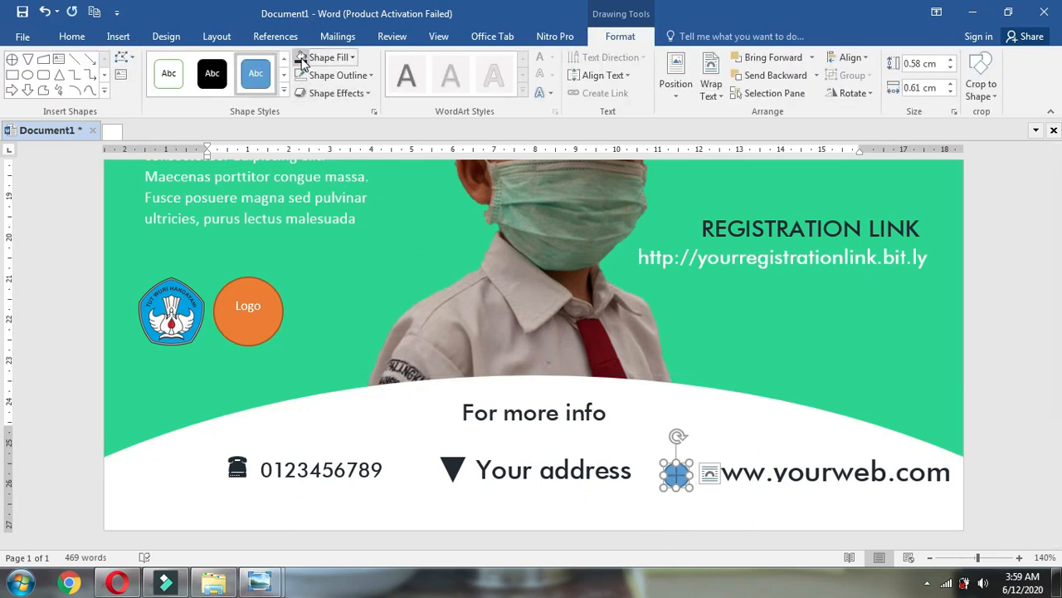
Give the crossed circle beside the website address a dark fill and a white outline
left_click(319, 58)
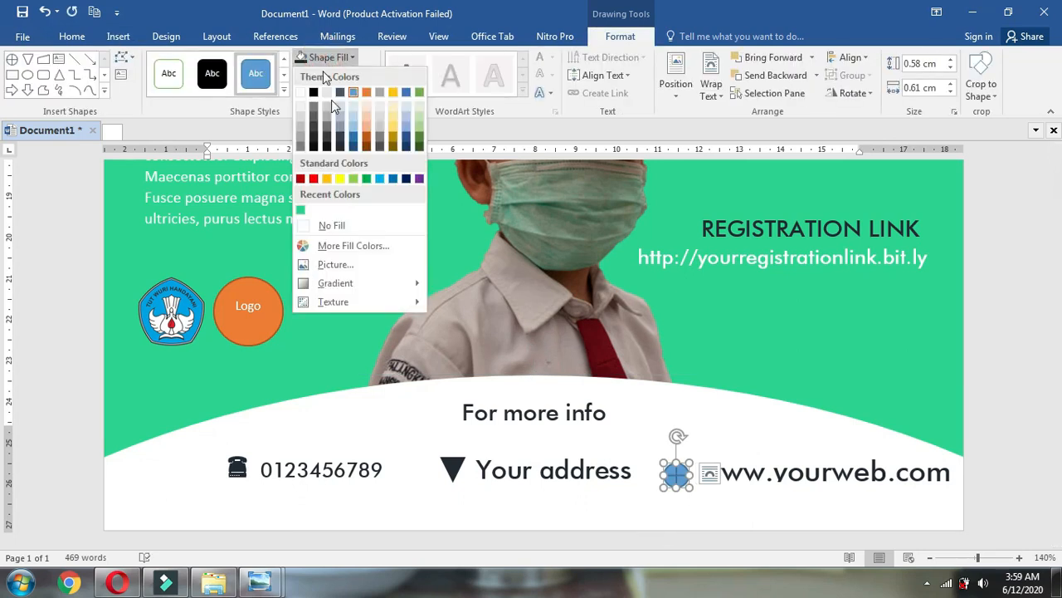
left_click(328, 150)
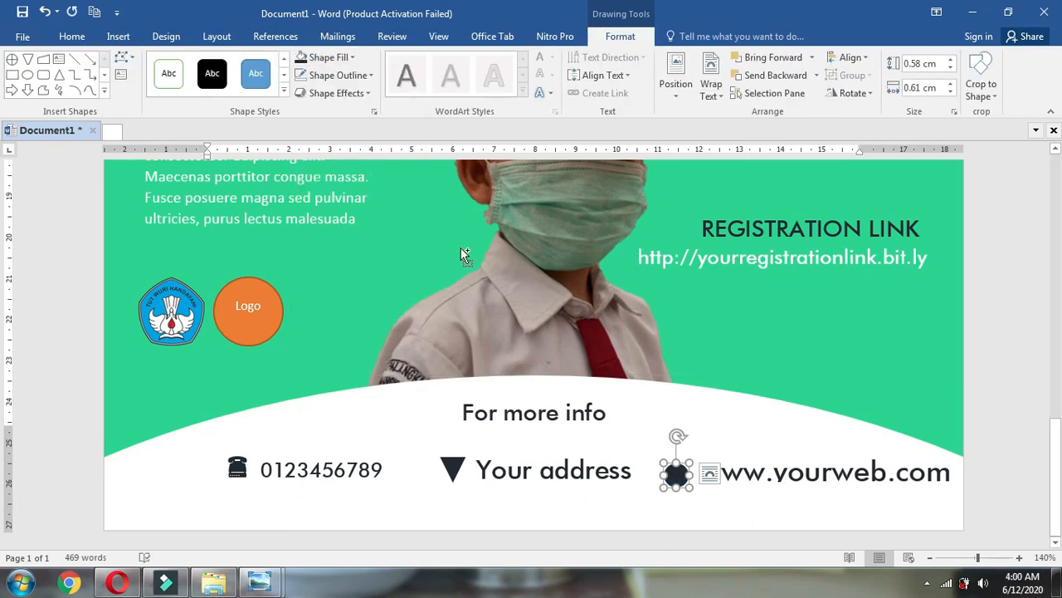
left_click(334, 76)
left_click(303, 112)
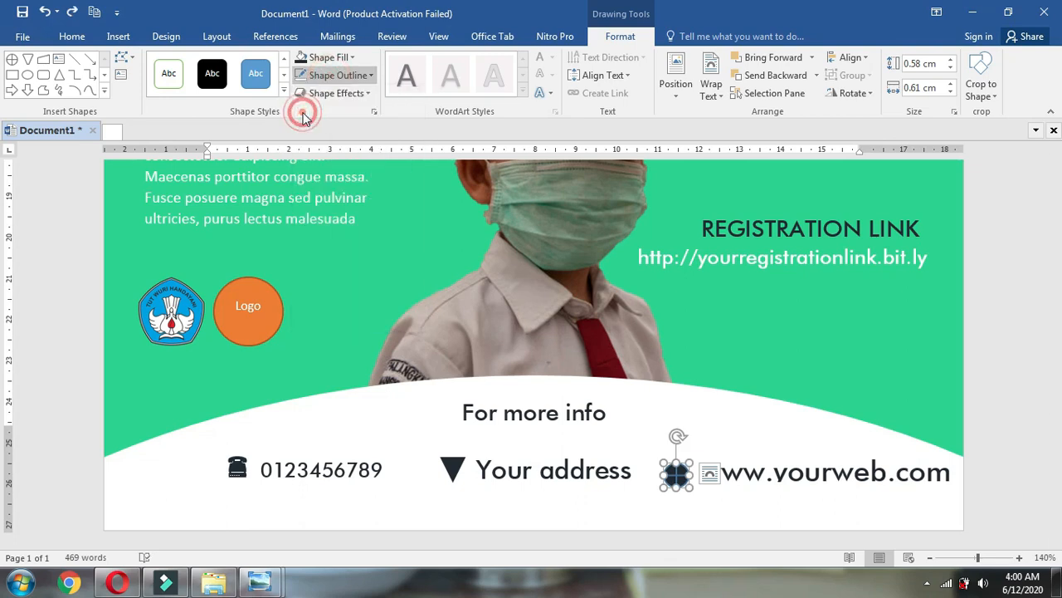
Select the phone, address and website boxes with their symbols in the footer and align them by their middles
scroll(606, 407, "down", 5)
left_click(702, 513)
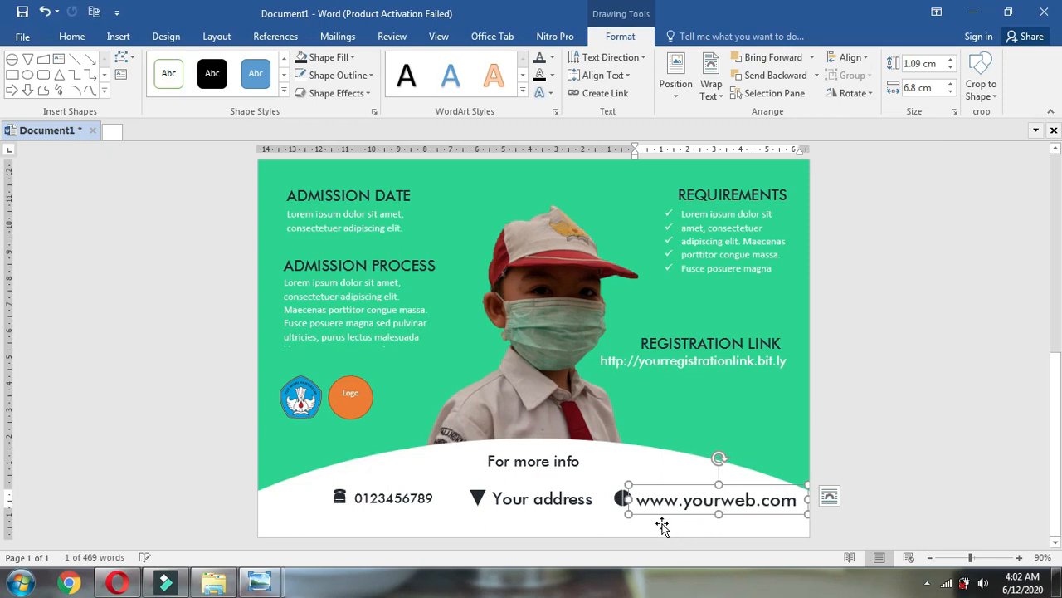
left_click(621, 502, "shift")
left_click(548, 502, "shift")
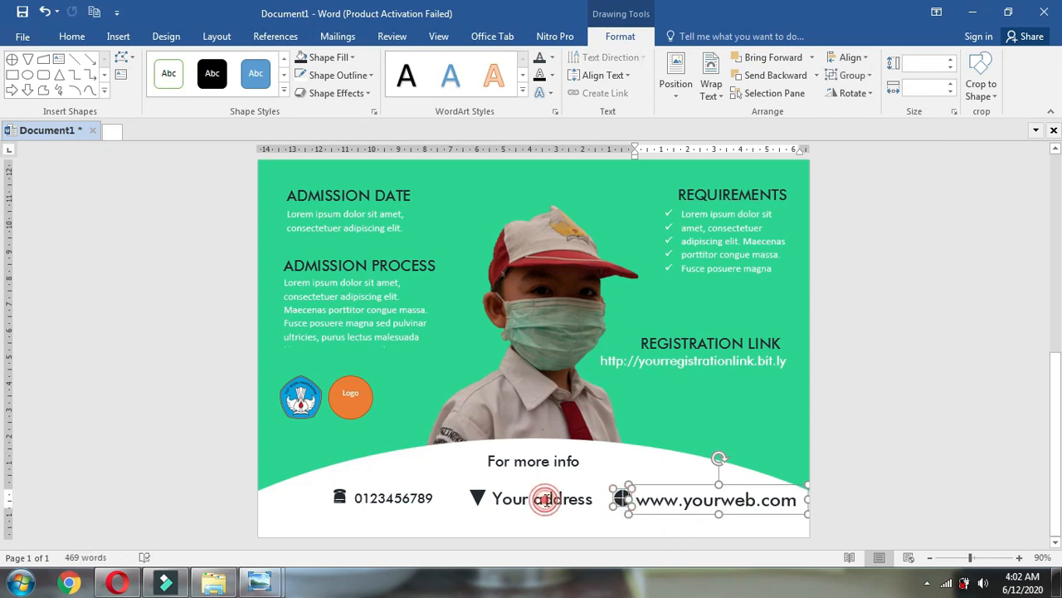
left_click(478, 500, "shift")
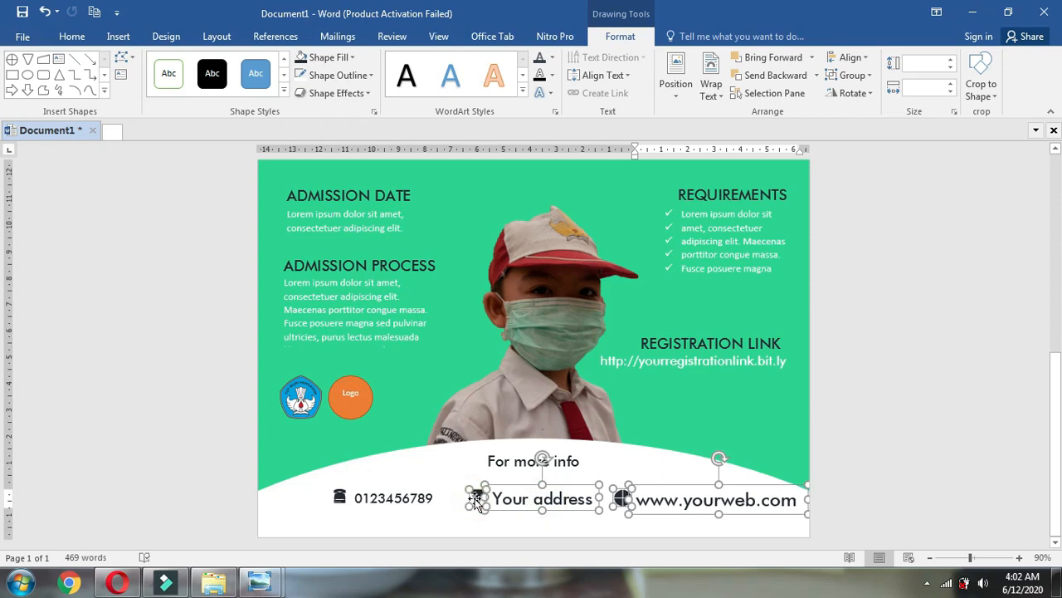
left_click(422, 502, "shift")
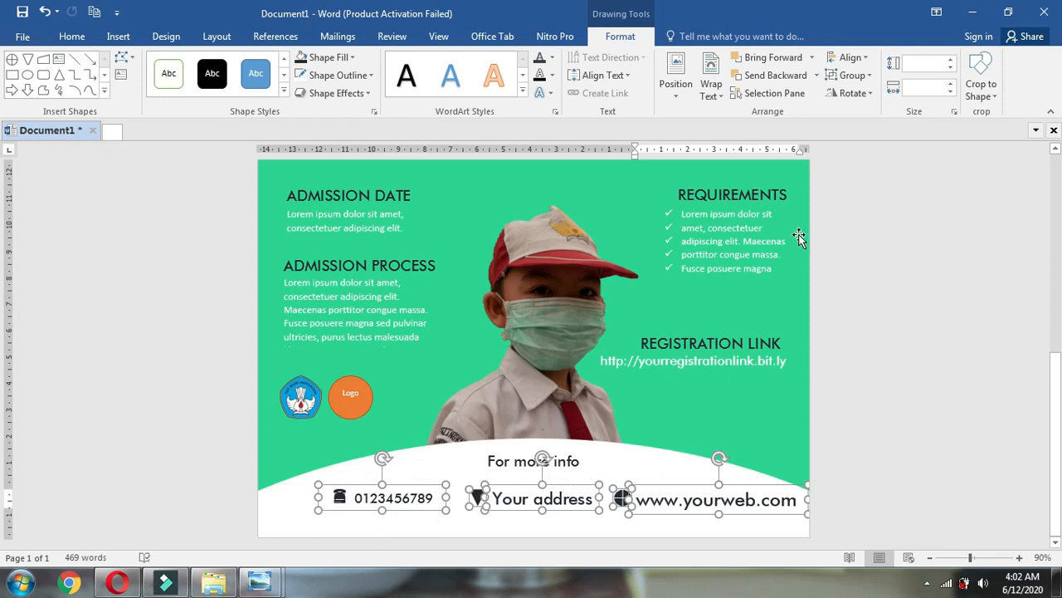
left_click(855, 58)
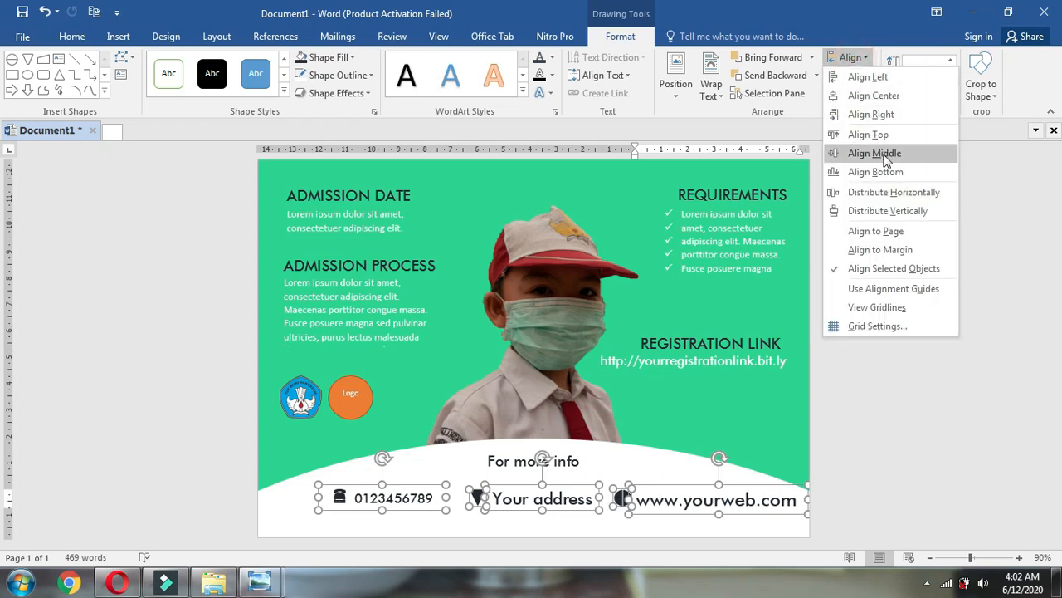
left_click(886, 157)
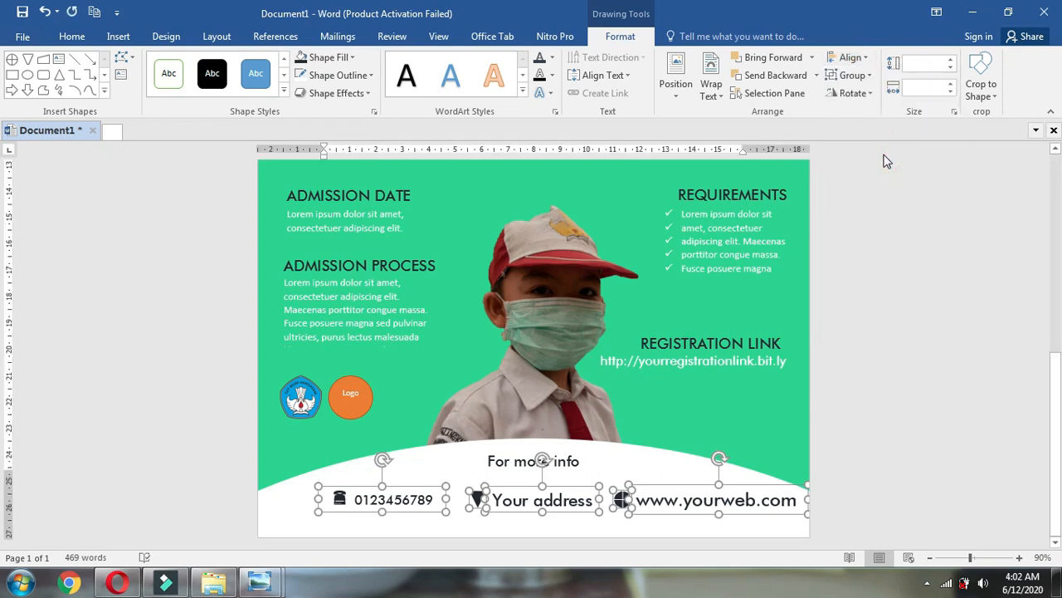
Group the aligned footer contact items and centre the group horizontally beneath "For more info"
left_click(853, 75)
left_click(862, 96)
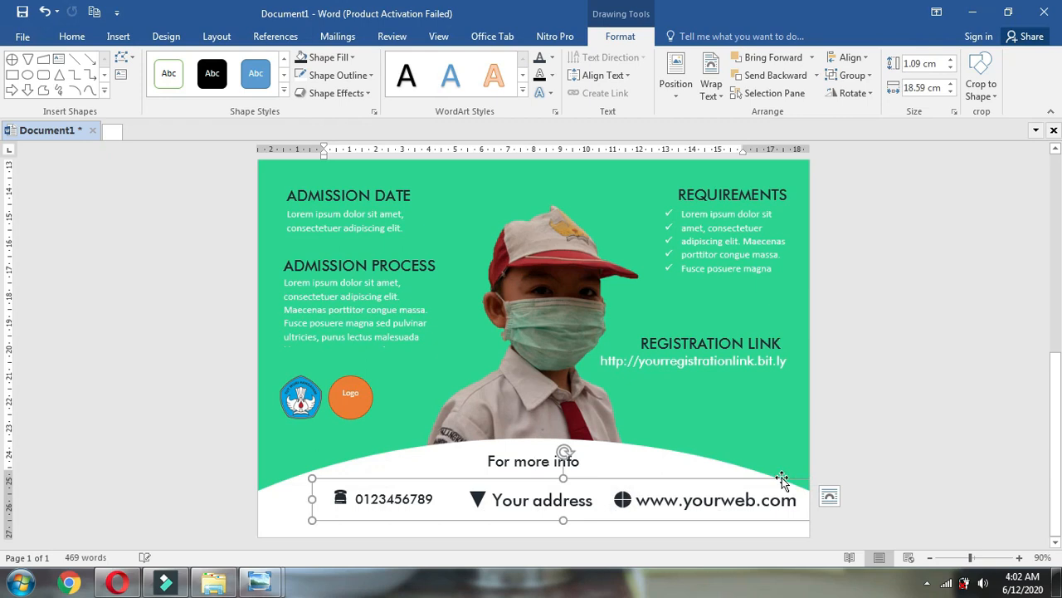
left_click(851, 60)
left_click(875, 95)
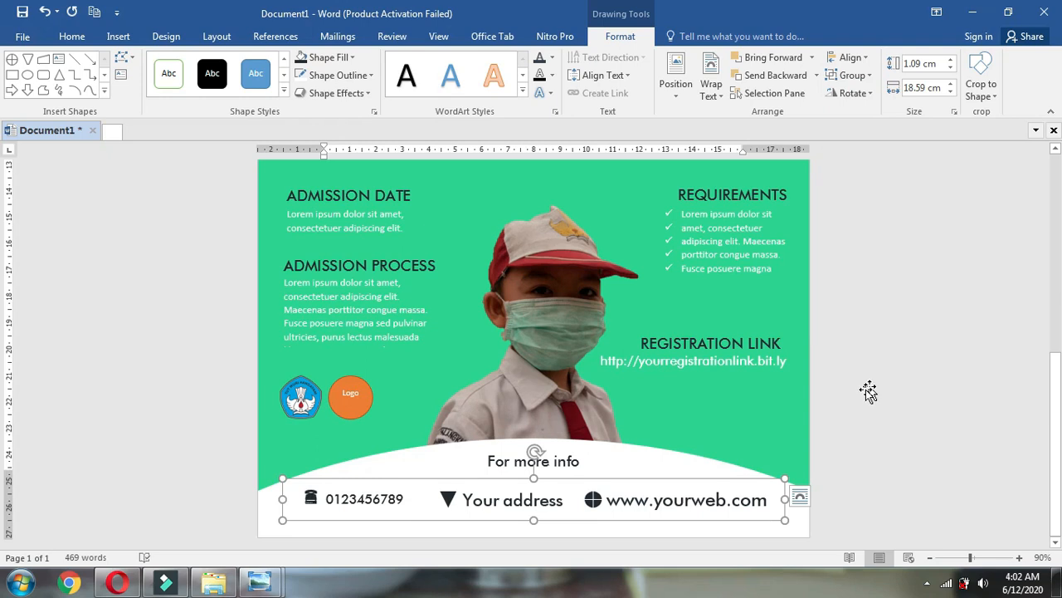
left_click(786, 408)
Review the whole flyer from the school header to the contact footer, checking the layout of each section
scroll(786, 405, "down", 3, "ctrl")
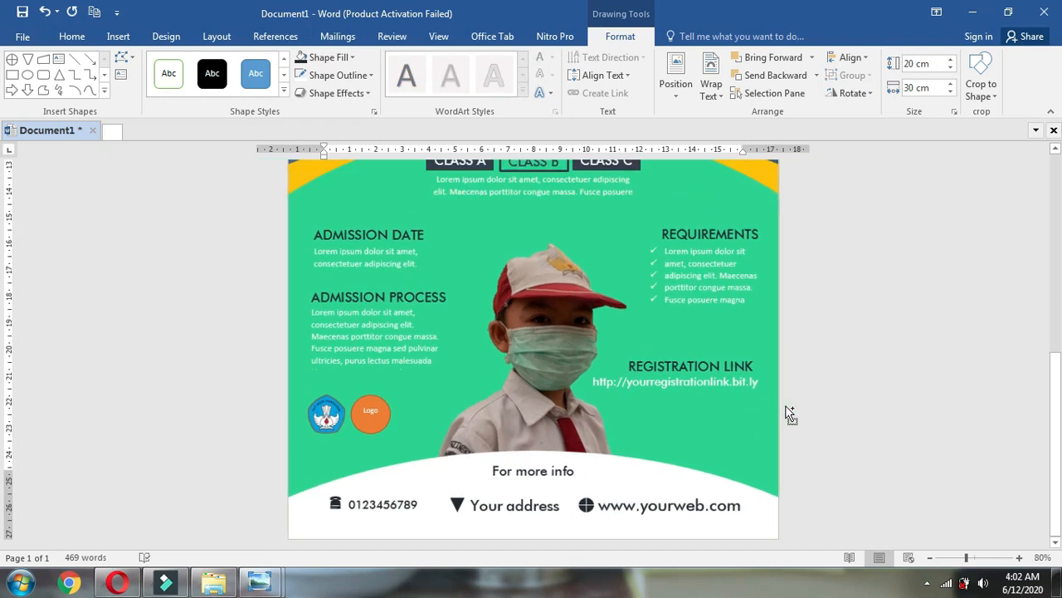
scroll(803, 380, "down", 1, "ctrl")
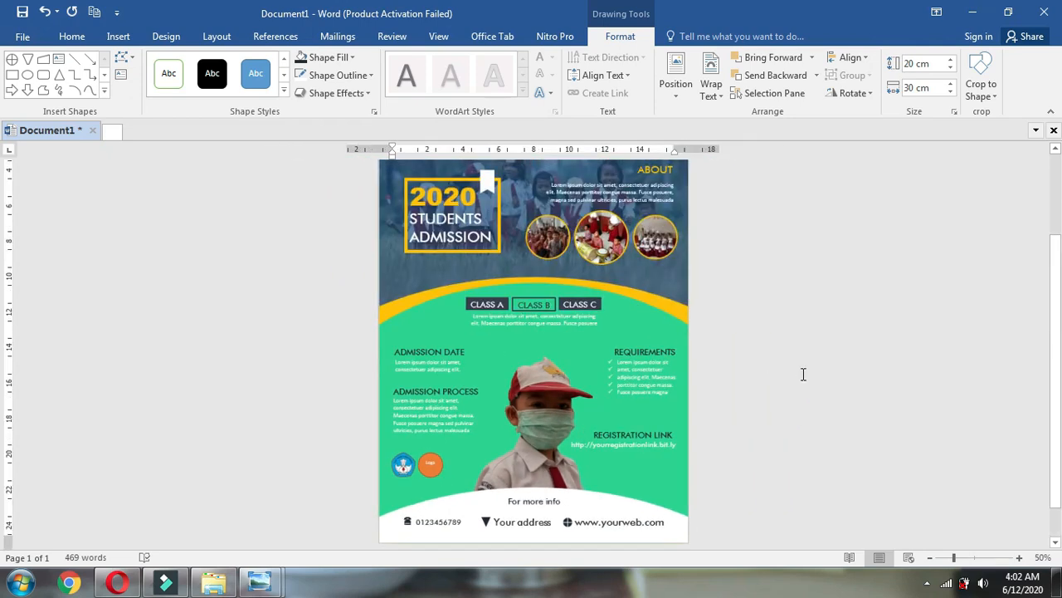
scroll(802, 375, "down", 2, "ctrl")
scroll(729, 380, "up", 1, "ctrl")
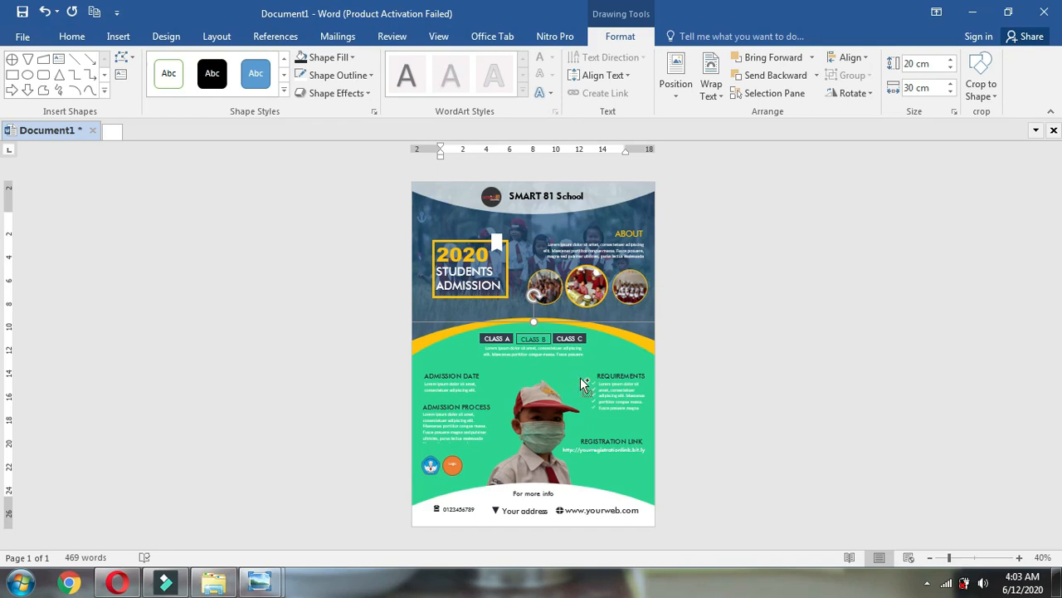
scroll(580, 380, "up", 3, "ctrl")
scroll(580, 378, "up", 3)
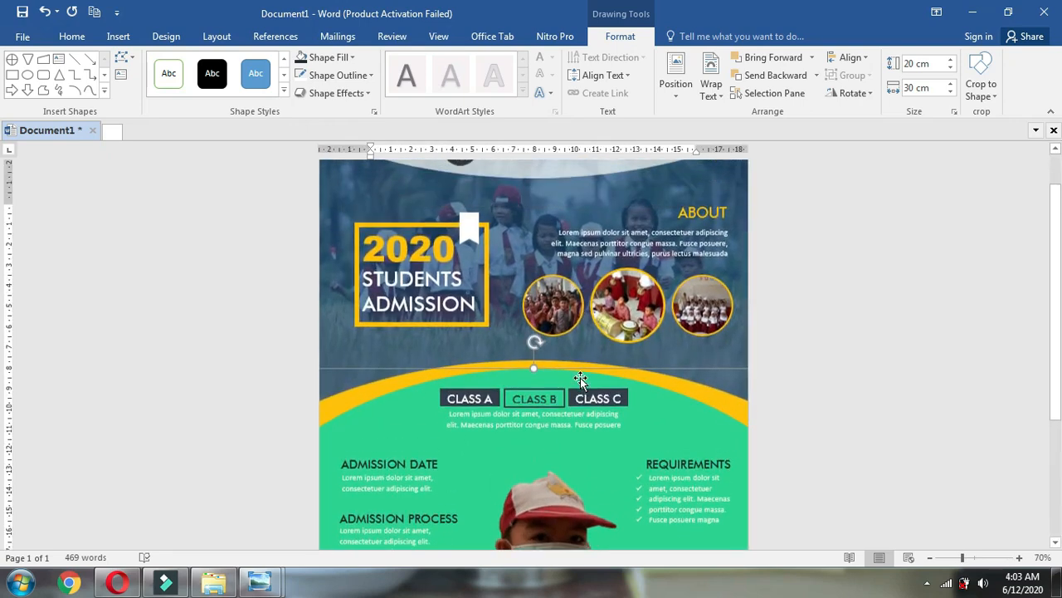
scroll(702, 271, "down", 3)
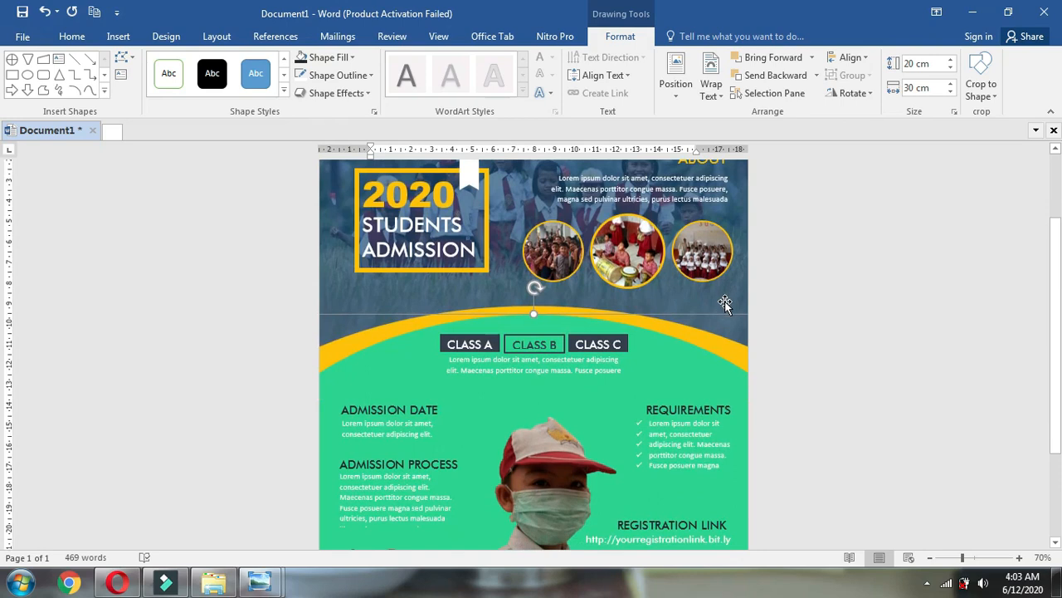
scroll(727, 300, "down", 3)
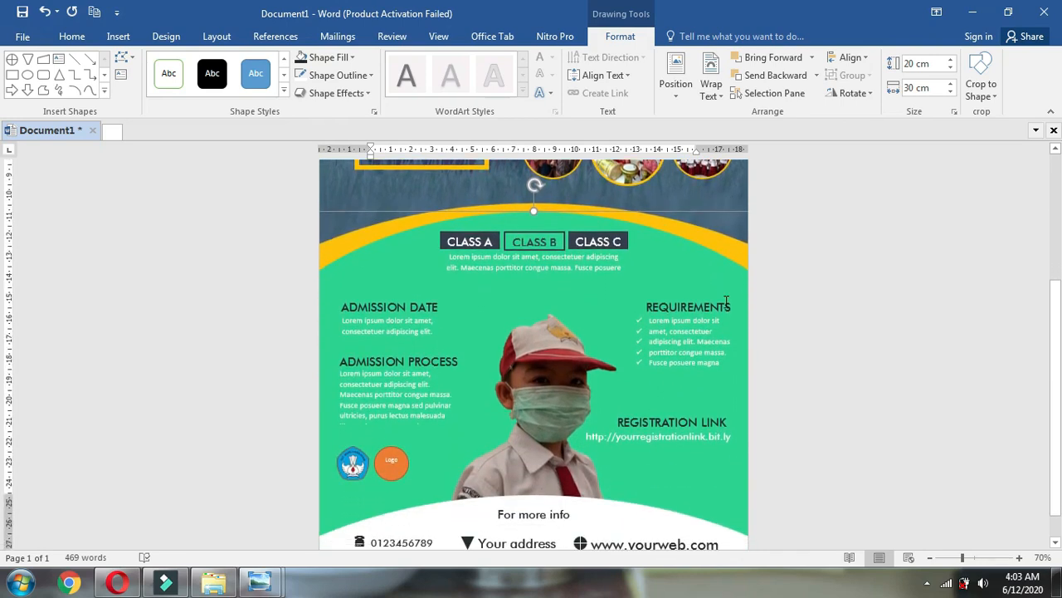
scroll(727, 300, "down", 1)
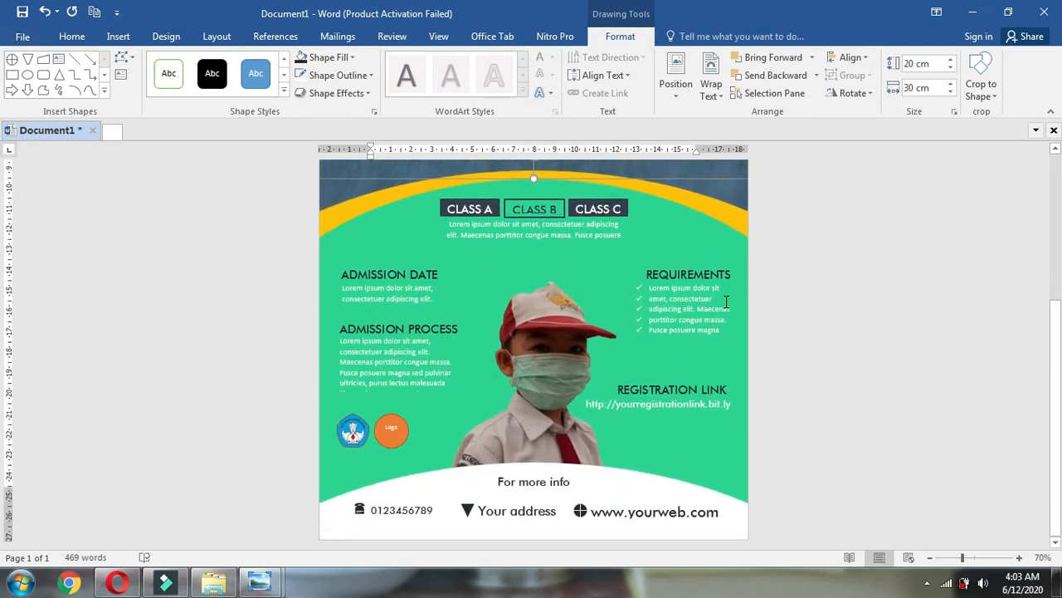
scroll(726, 301, "up", 5)
scroll(726, 300, "up", 2)
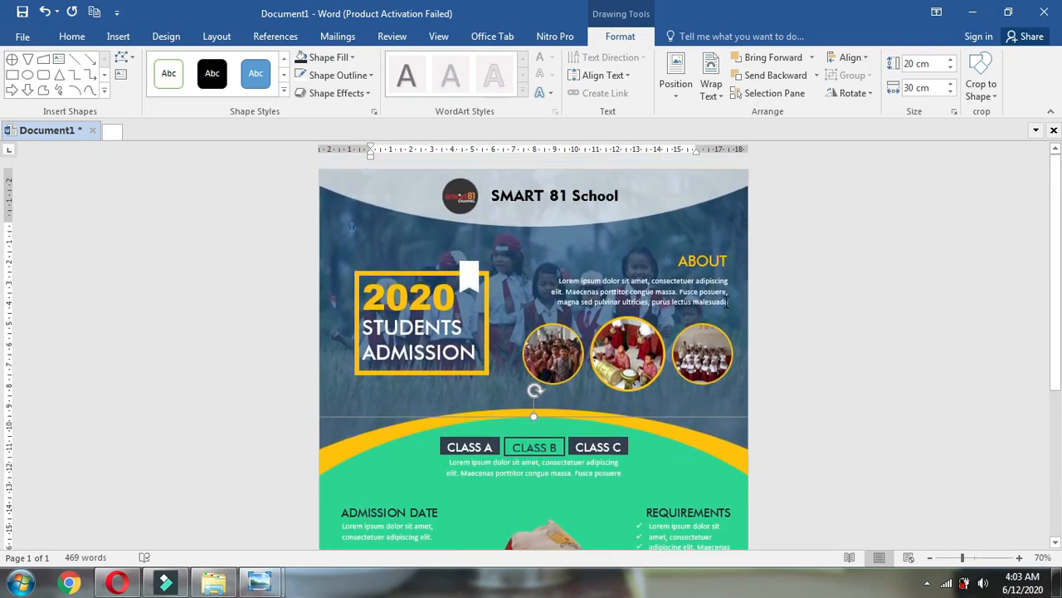
scroll(727, 303, "down", 2)
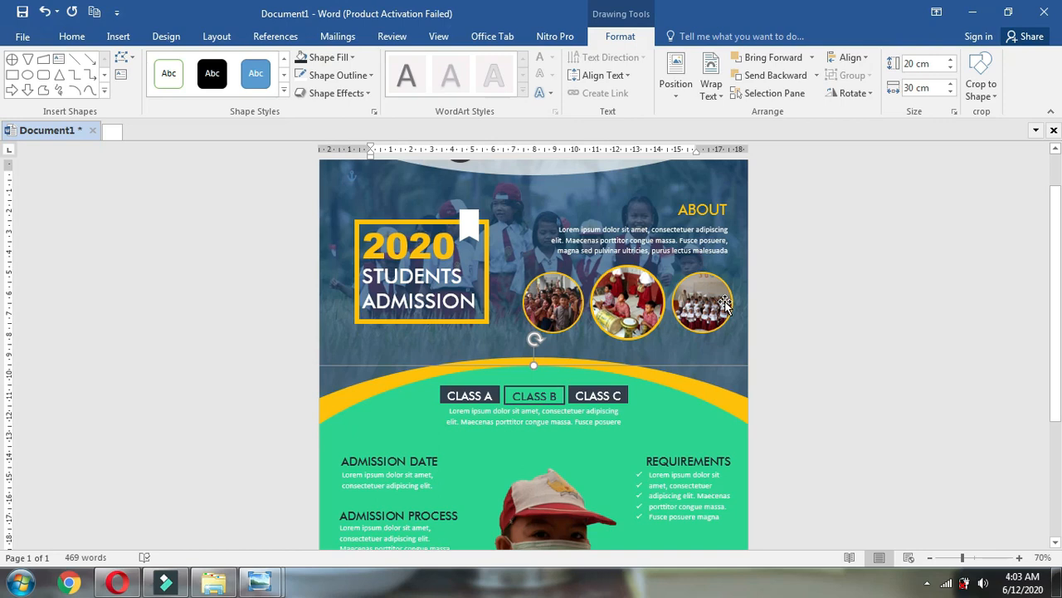
scroll(726, 303, "down", 3)
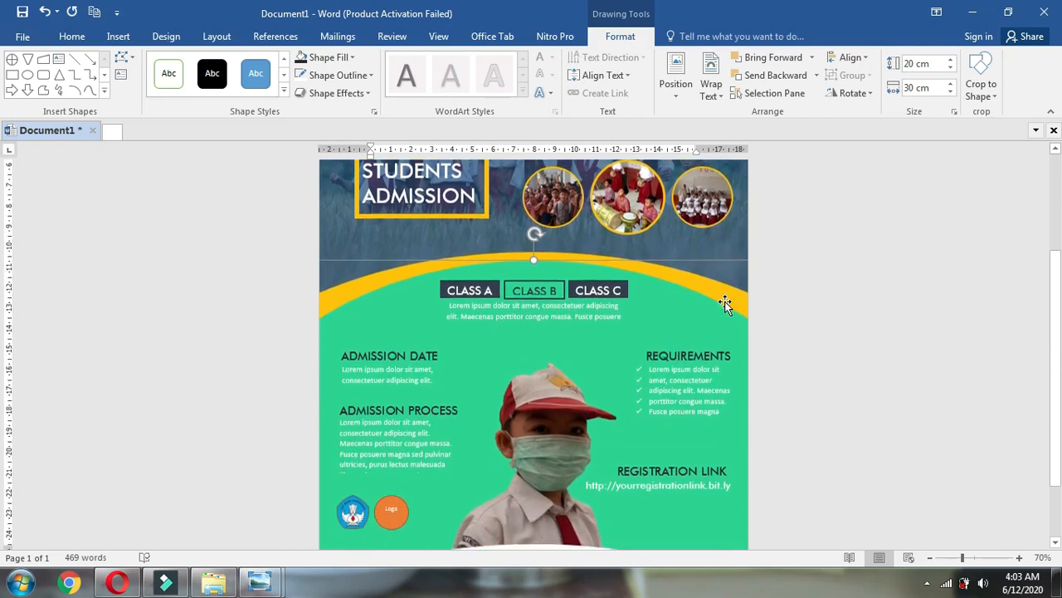
scroll(727, 304, "down", 2)
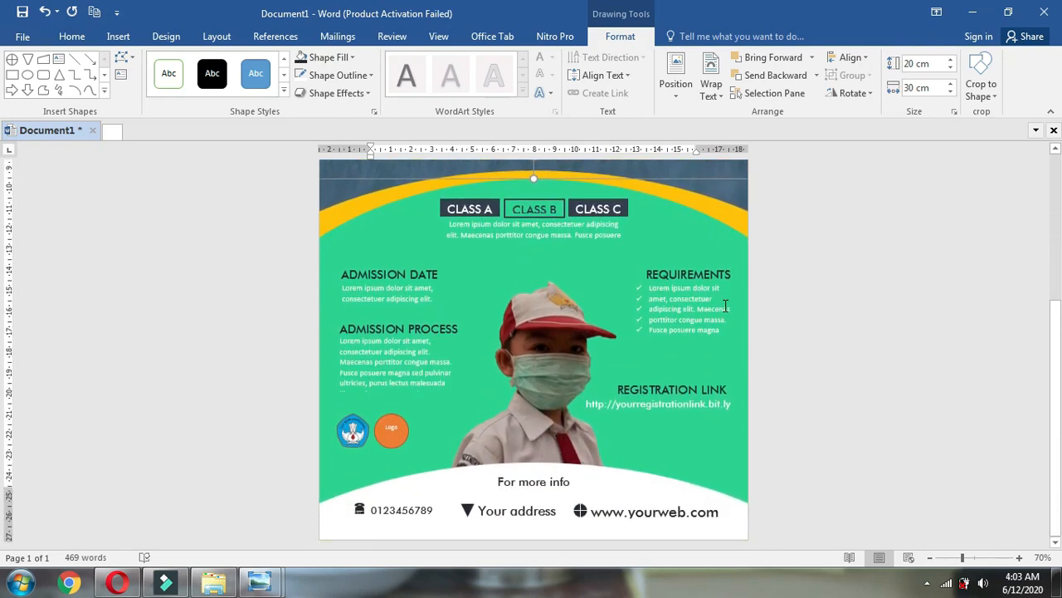
scroll(726, 306, "up", 6)
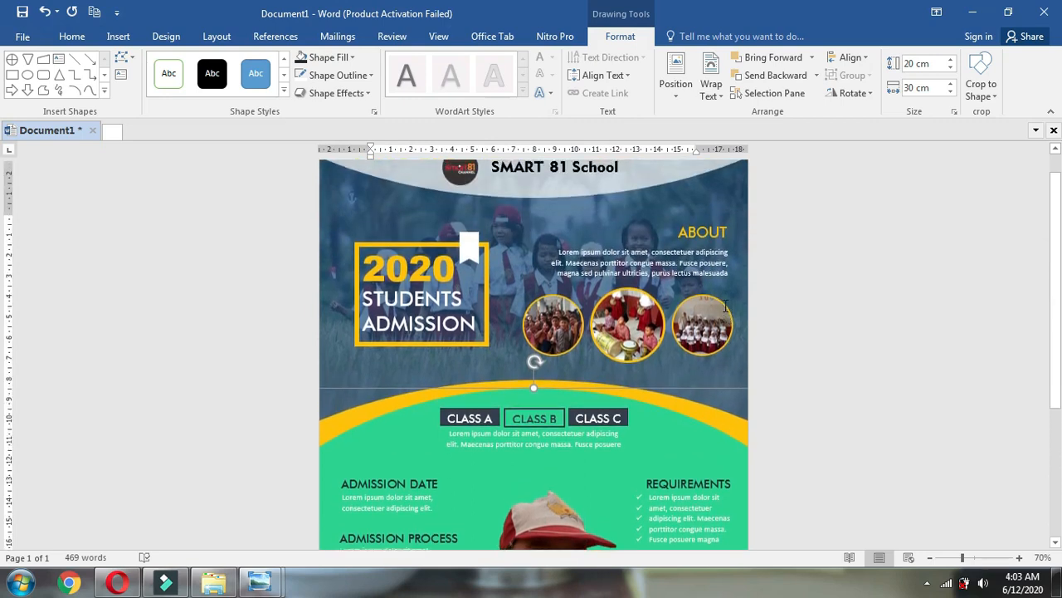
scroll(726, 306, "up", 1)
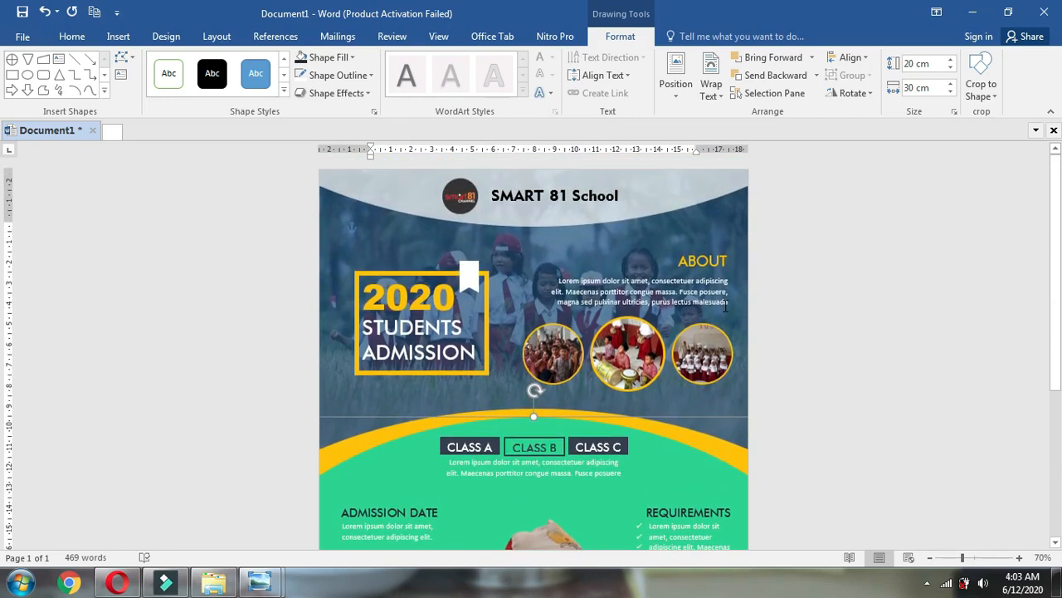
scroll(726, 307, "down", 4)
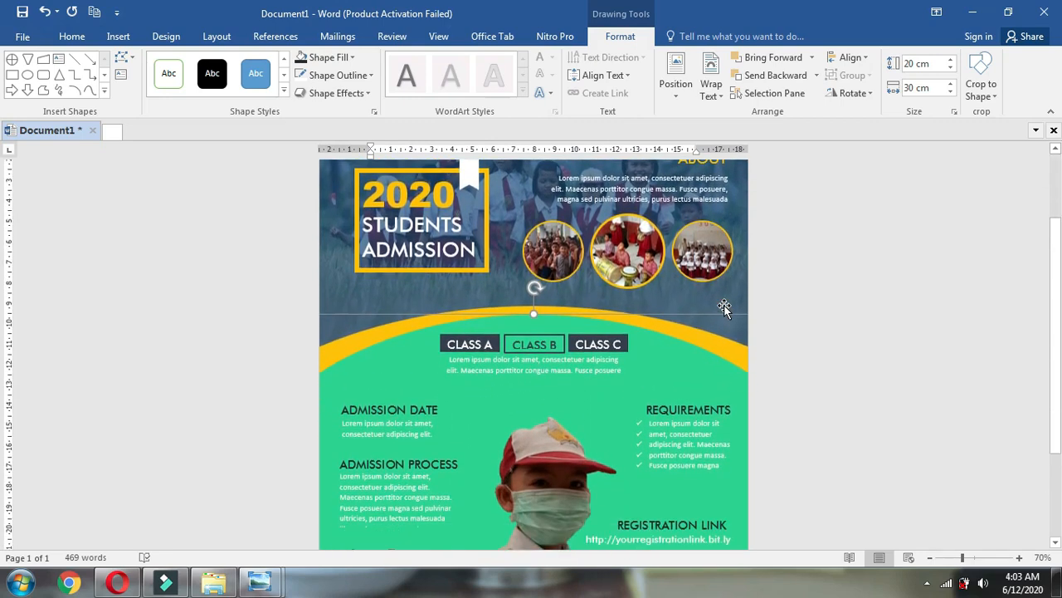
scroll(724, 307, "up", 4)
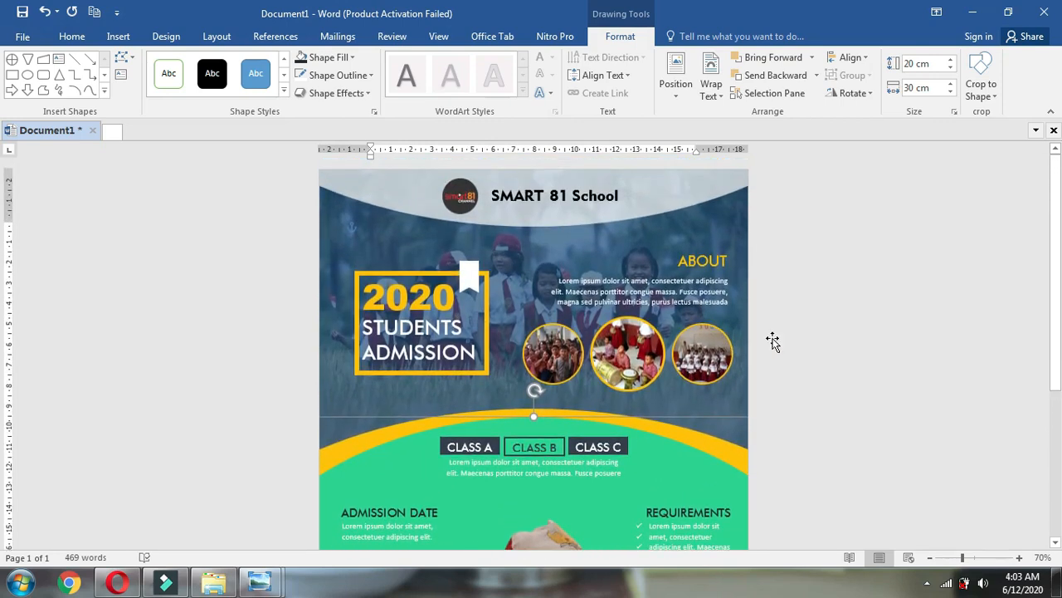
scroll(776, 339, "down", 2)
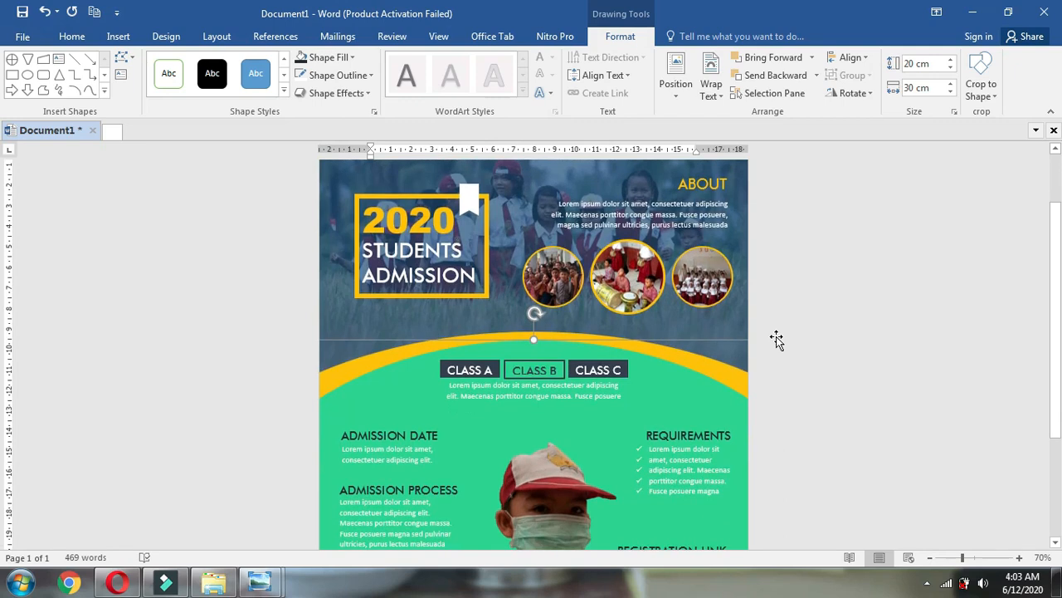
scroll(776, 338, "down", 4)
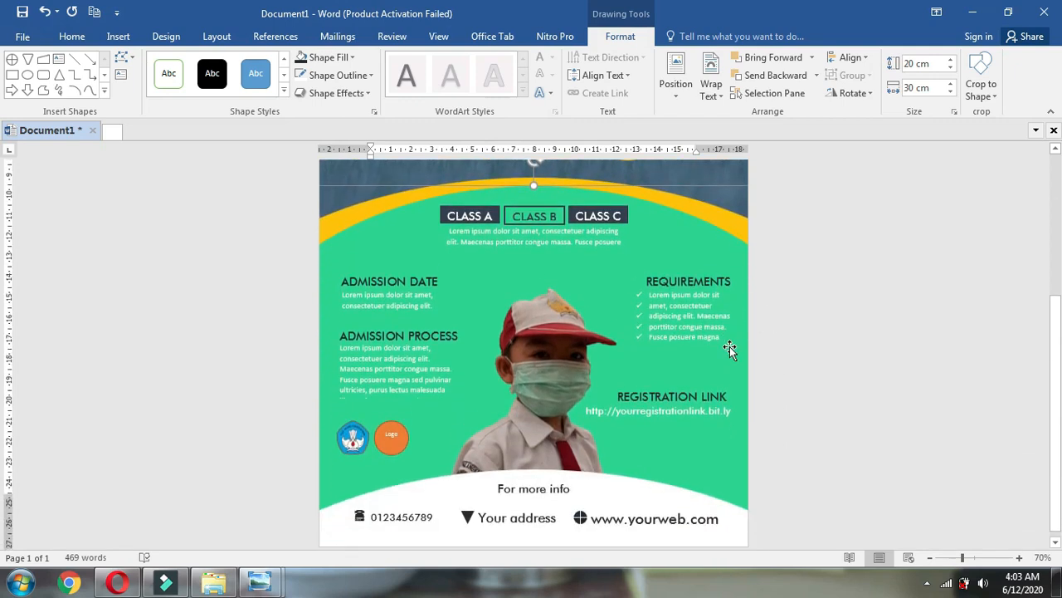
scroll(731, 350, "down", 1)
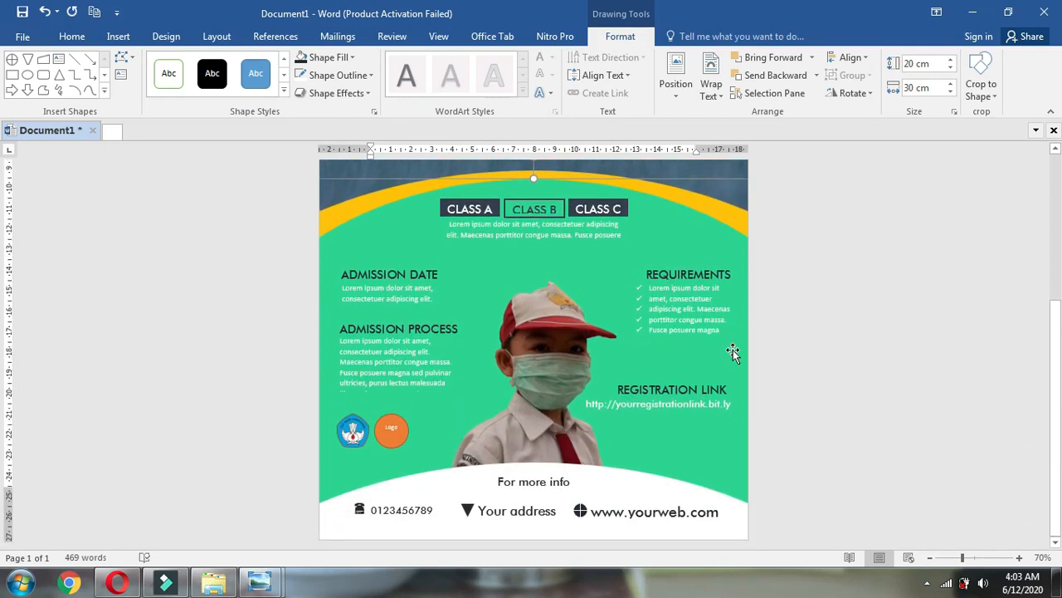
scroll(732, 351, "up", 1)
scroll(735, 351, "up", 4)
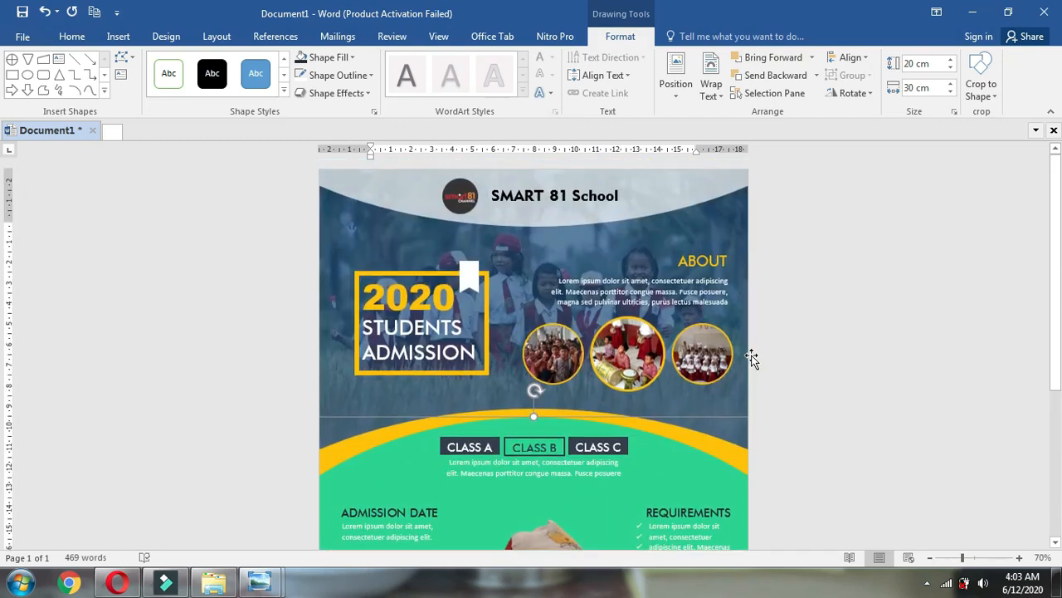
scroll(751, 357, "down", 2)
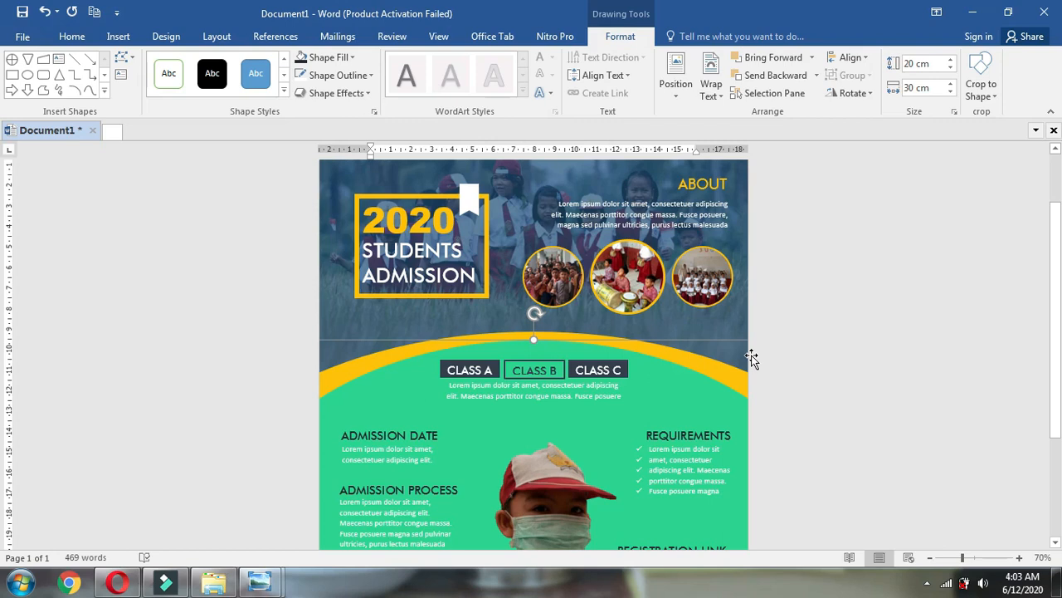
scroll(751, 358, "down", 2)
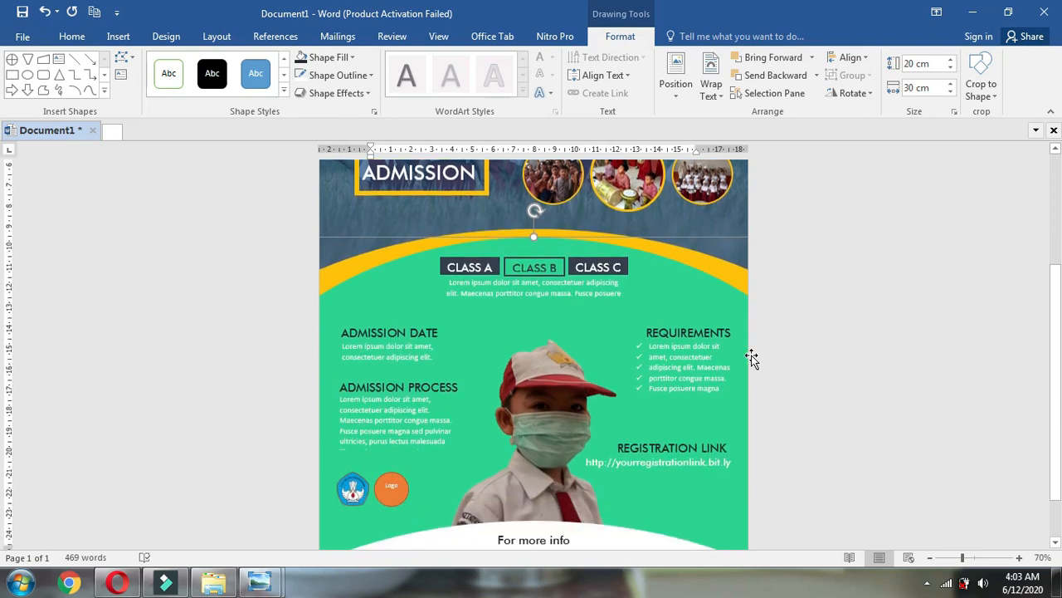
scroll(751, 357, "down", 1)
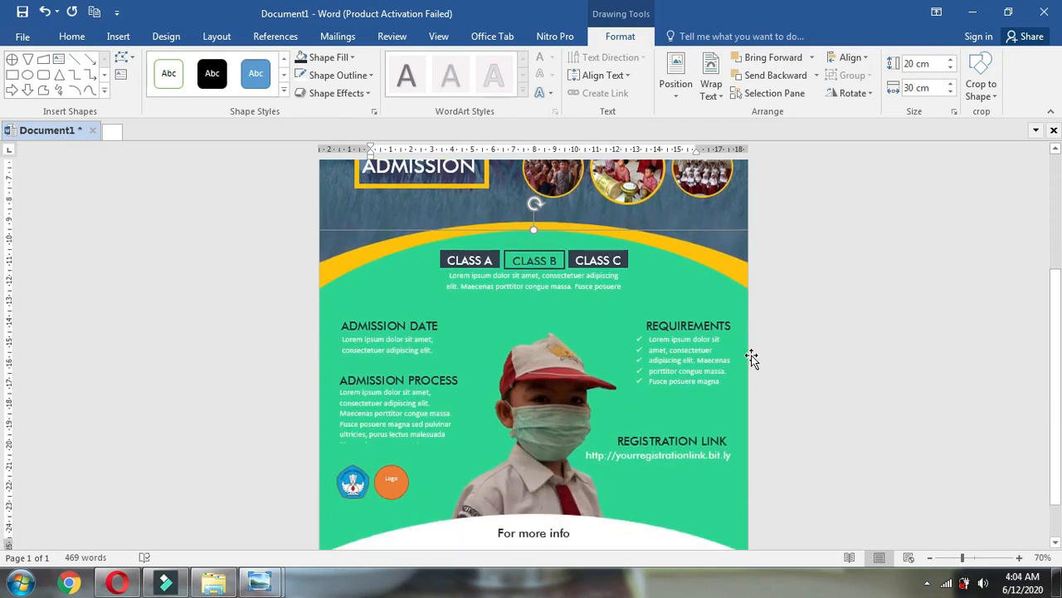
scroll(751, 358, "up", 2)
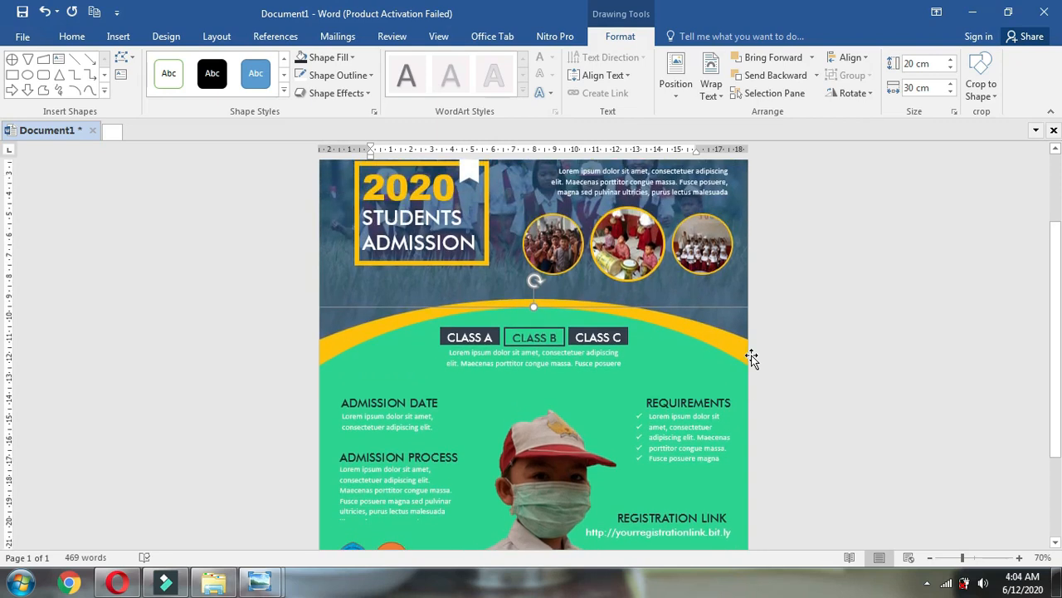
scroll(754, 359, "up", 3)
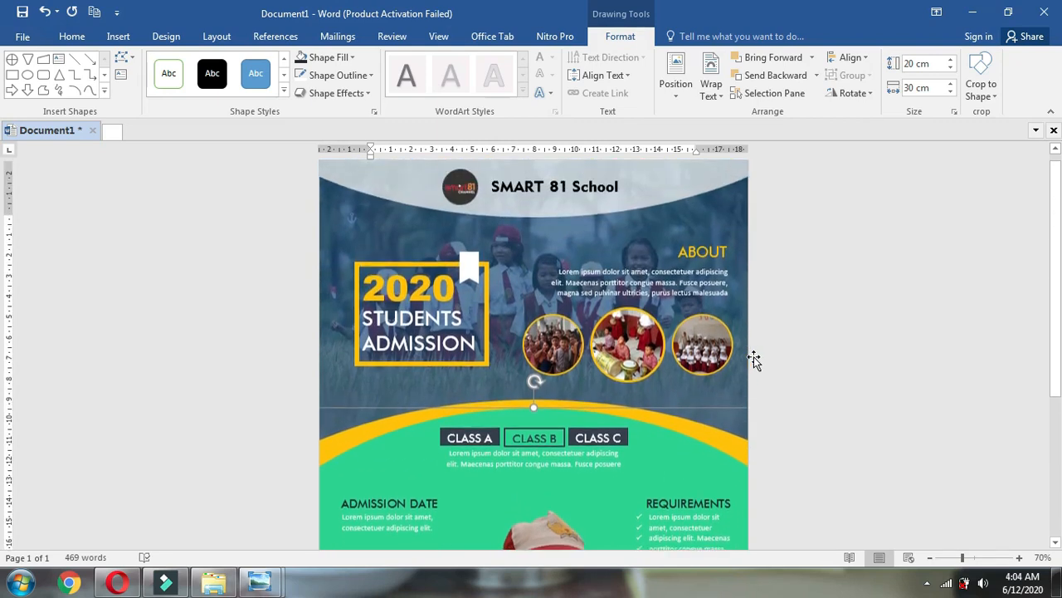
scroll(754, 358, "down", 6)
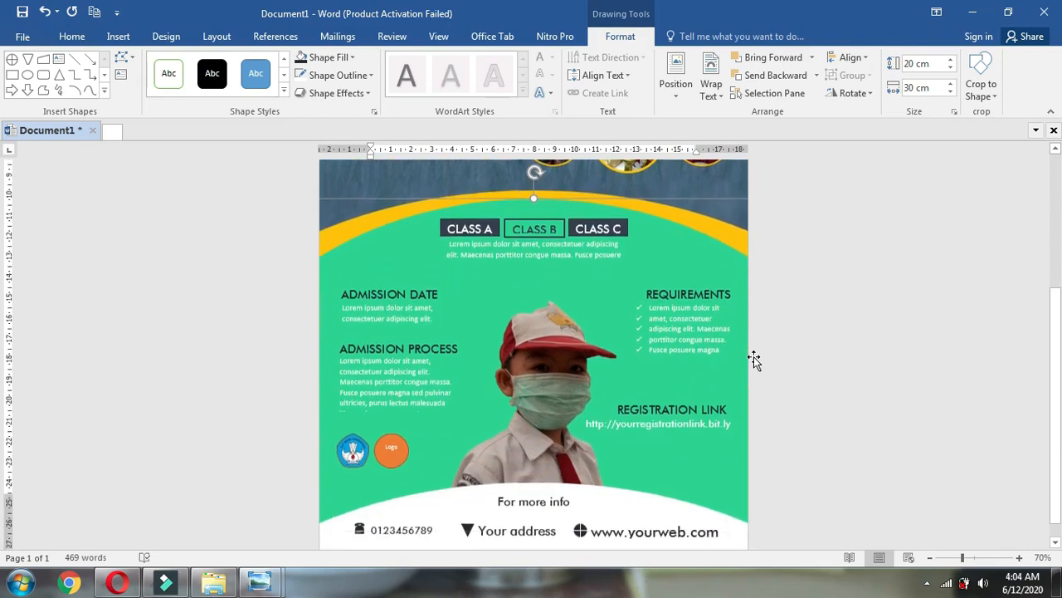
scroll(798, 359, "up", 5)
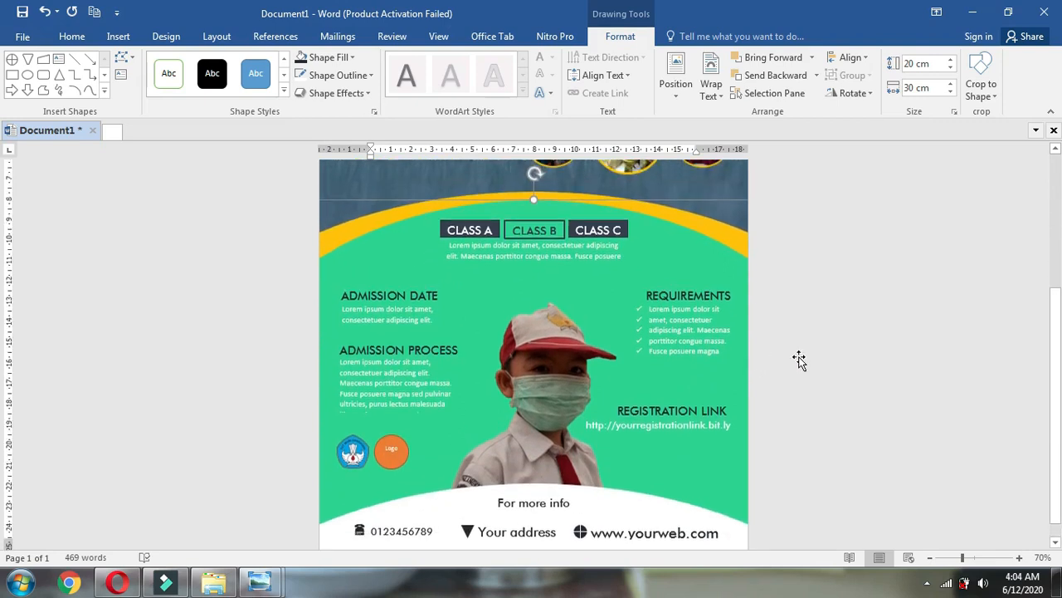